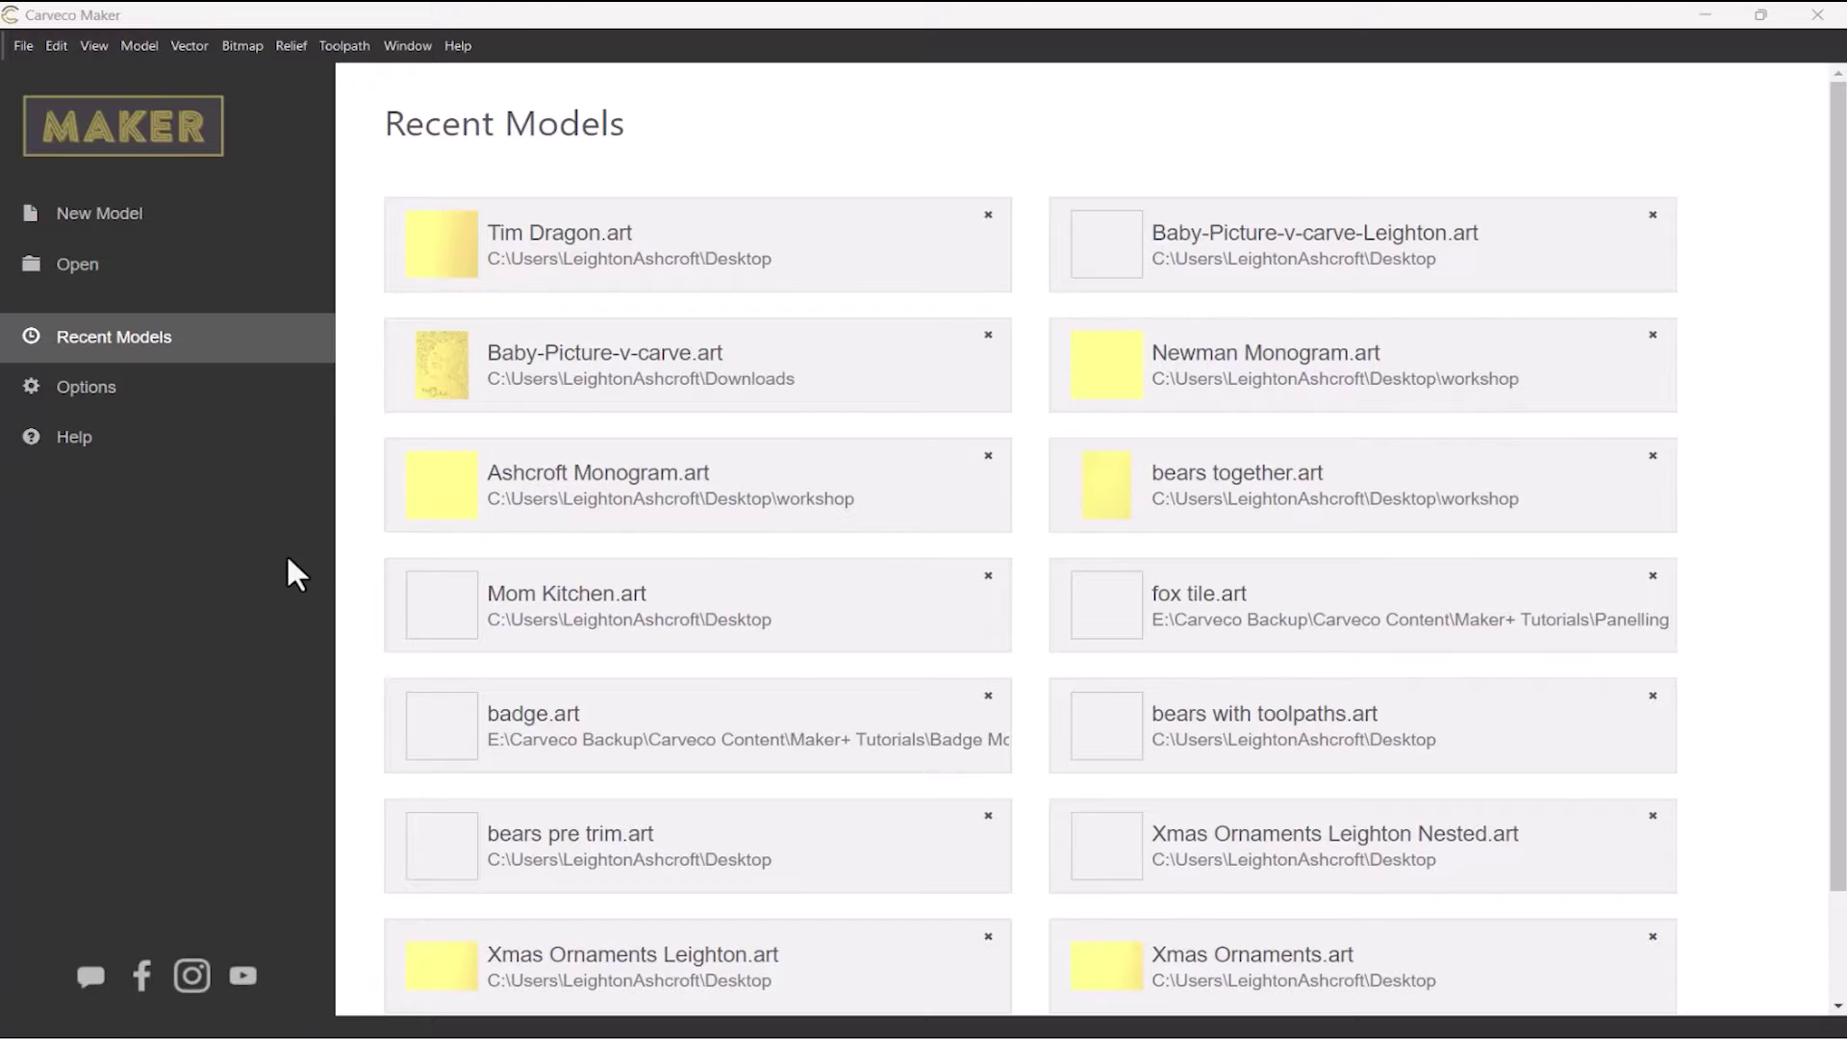
Drop the flat model and create a rotary model: 2 in diameter, 12 in long, X axis.
{"action": "left_click", "coordinate": [177, 236]}
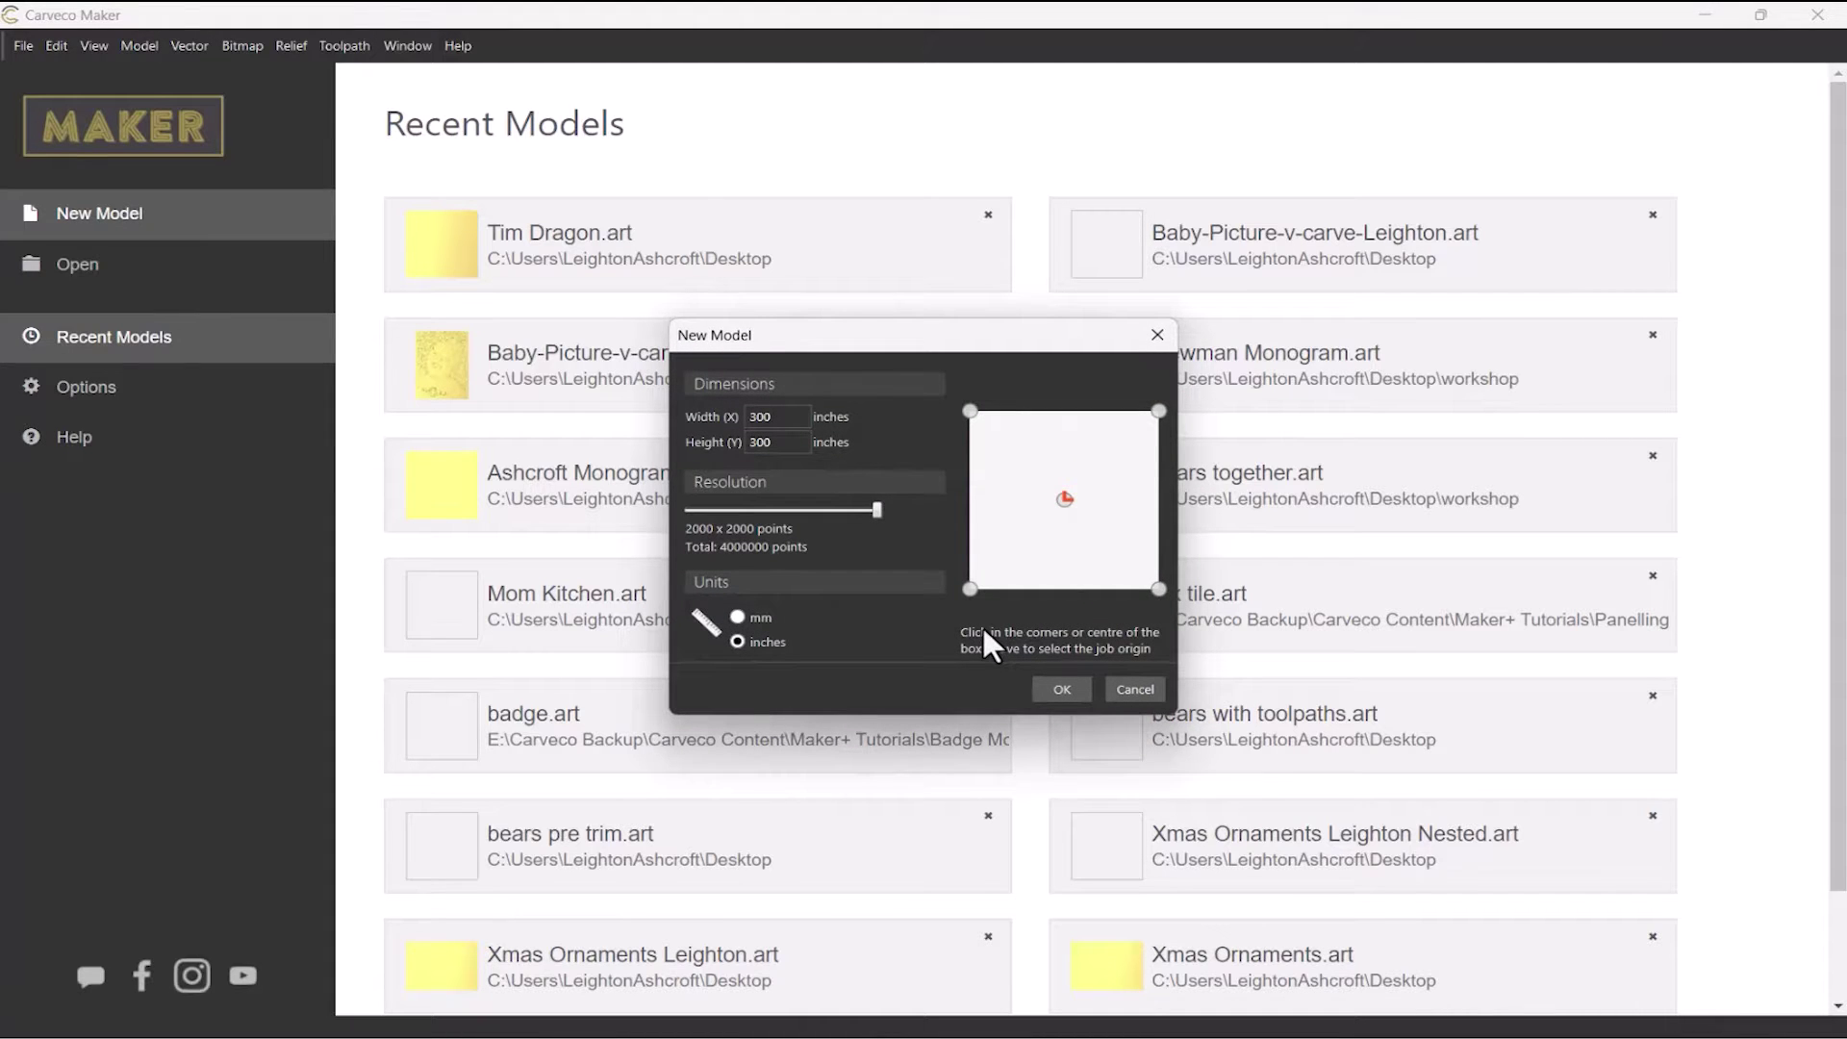
{"action": "left_click", "coordinate": [1133, 691]}
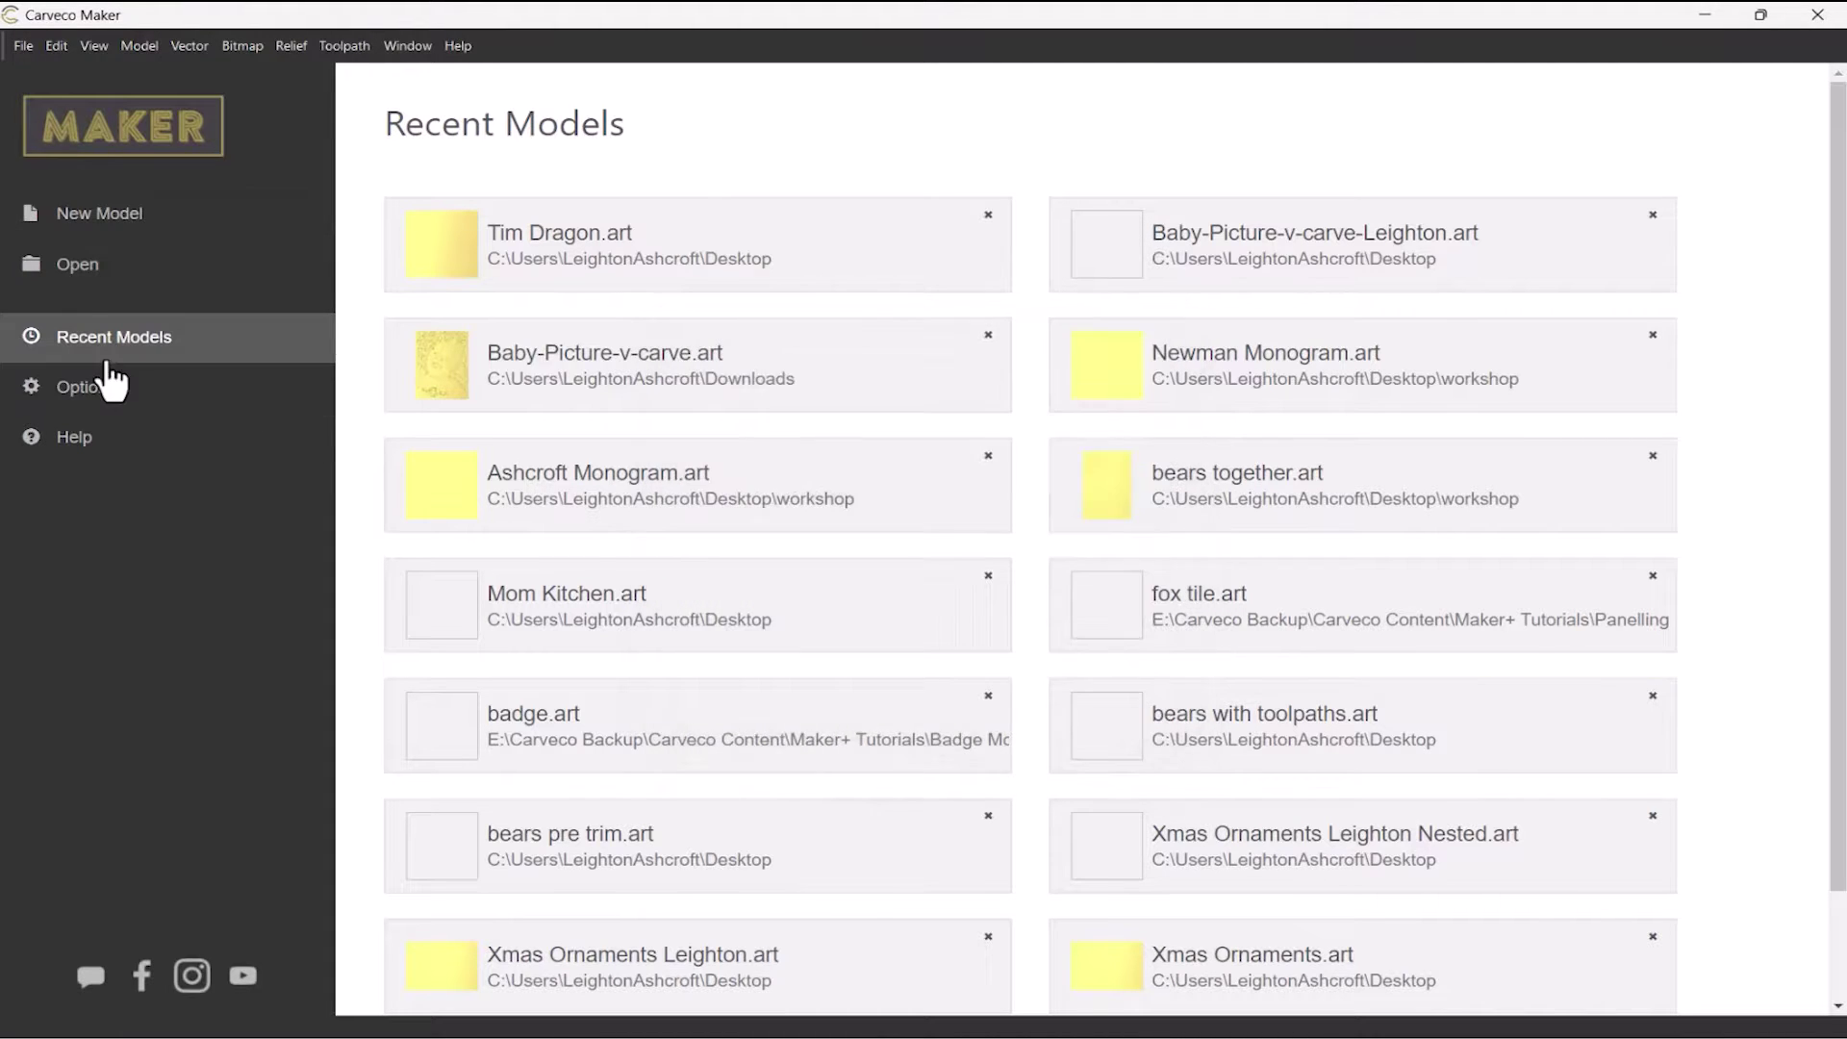
{"action": "left_click", "coordinate": [24, 46]}
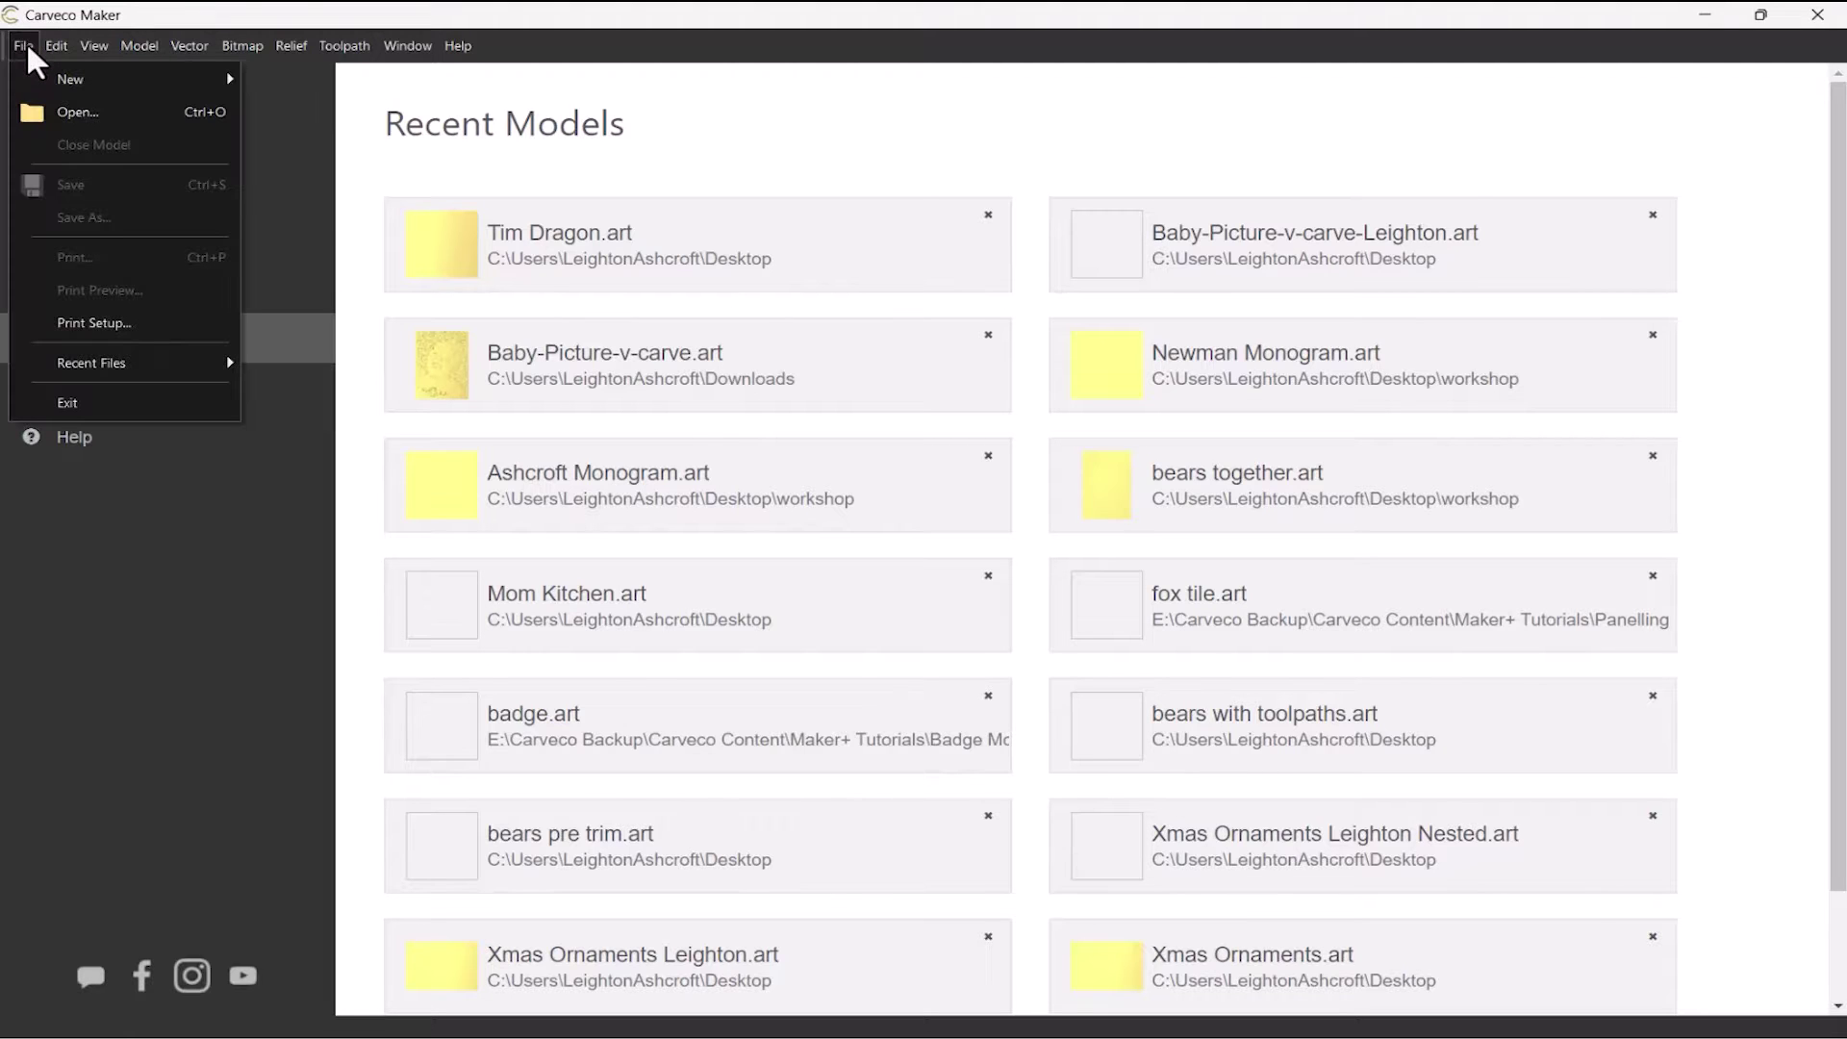
{"action": "left_click", "coordinate": [128, 84]}
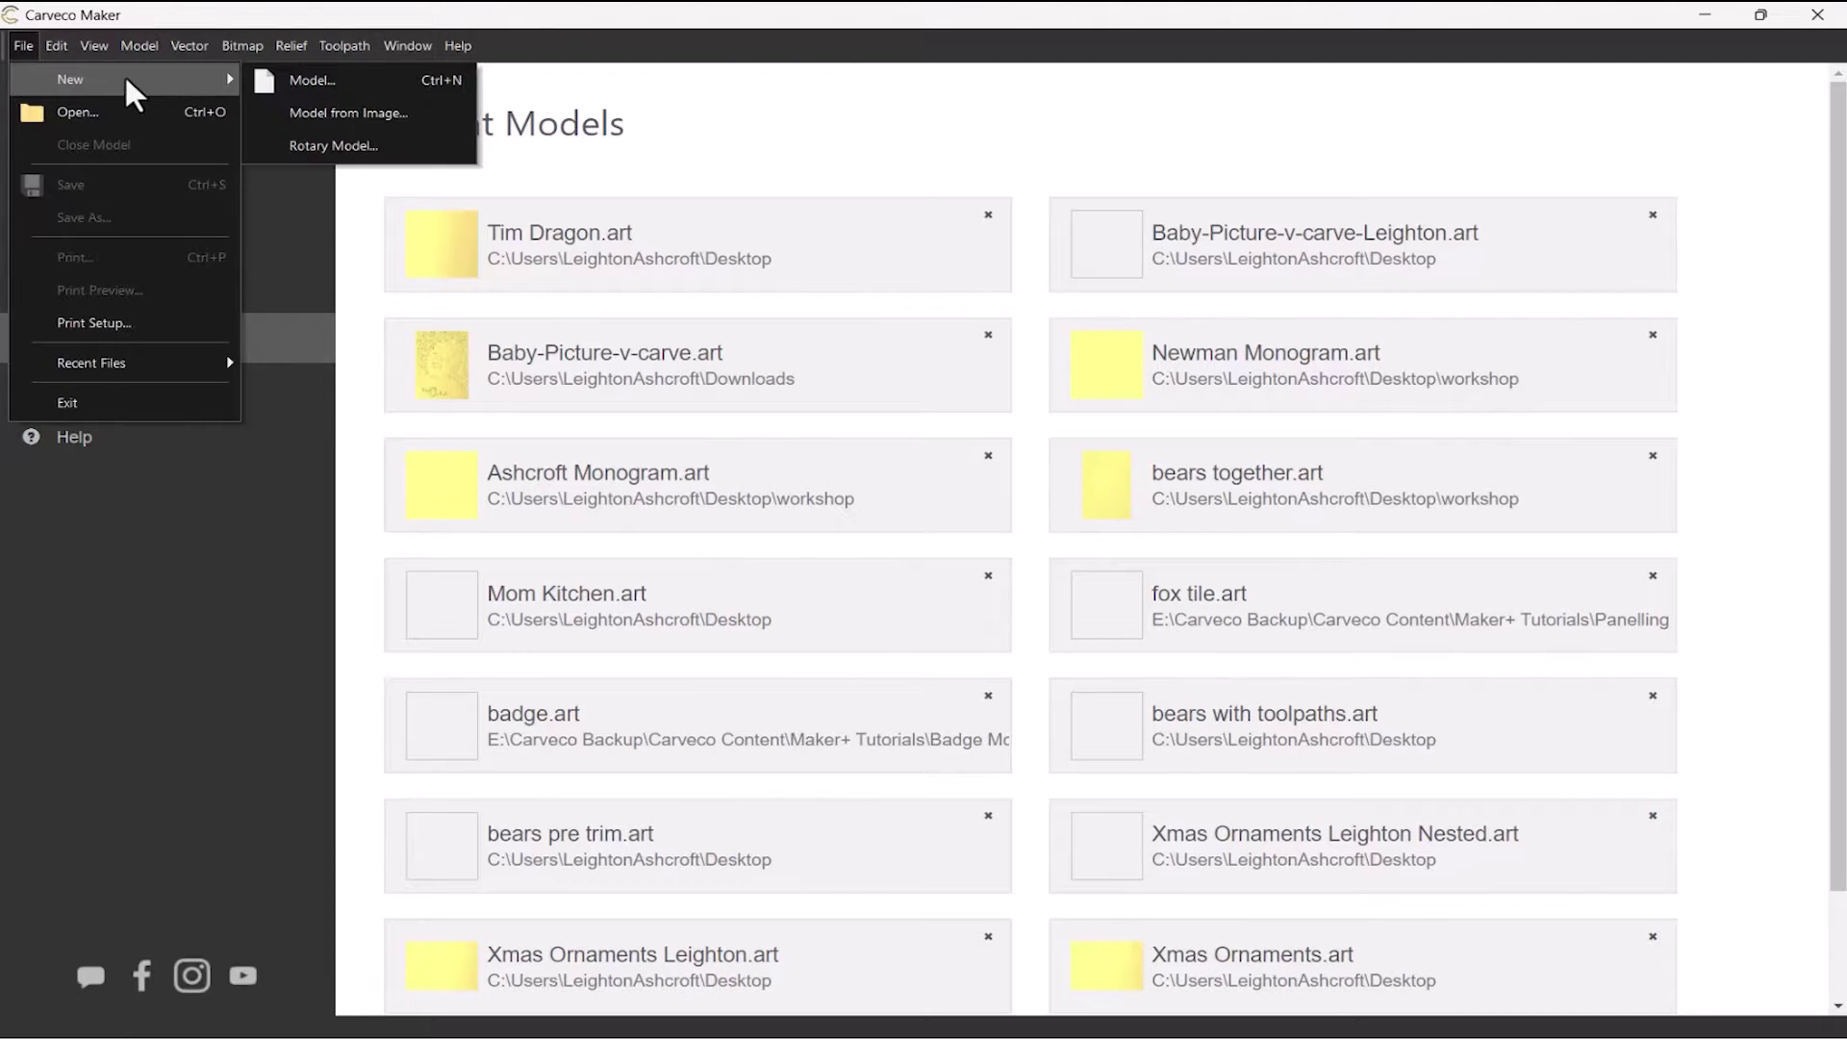
{"action": "left_click", "coordinate": [405, 153]}
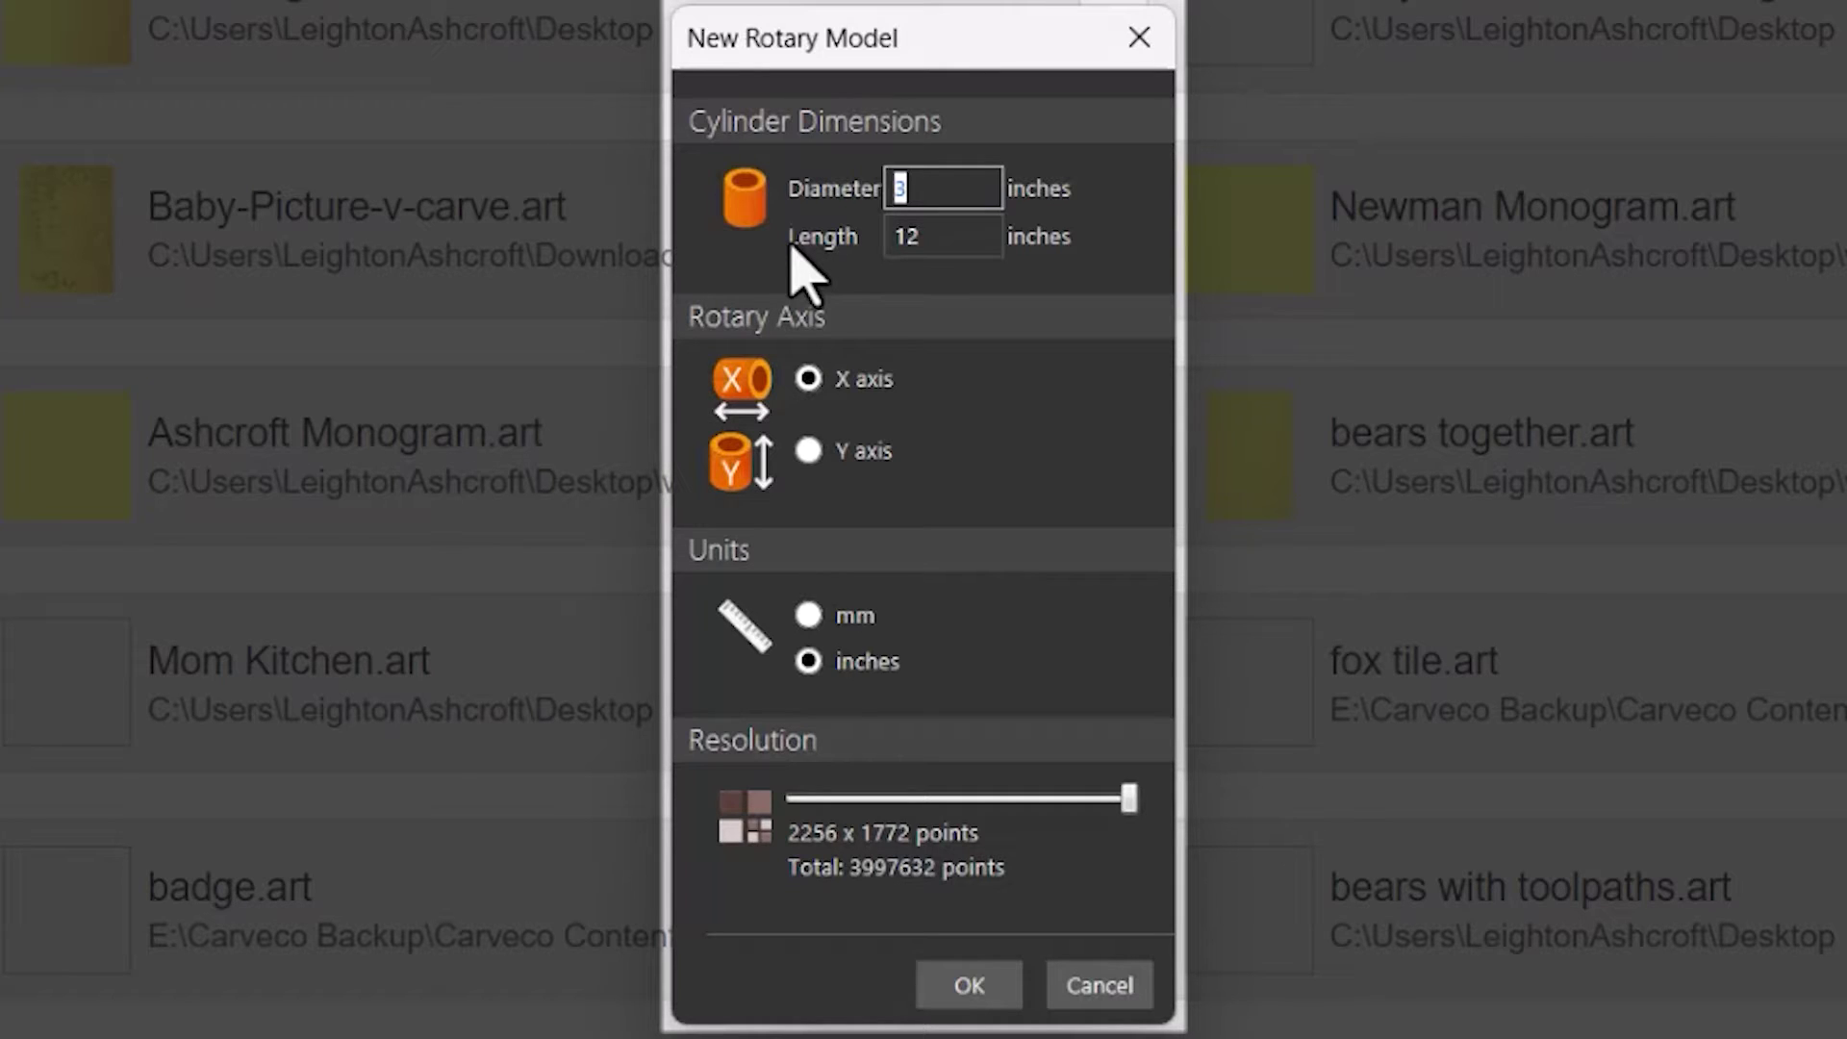
{"action": "type", "text": "2"}
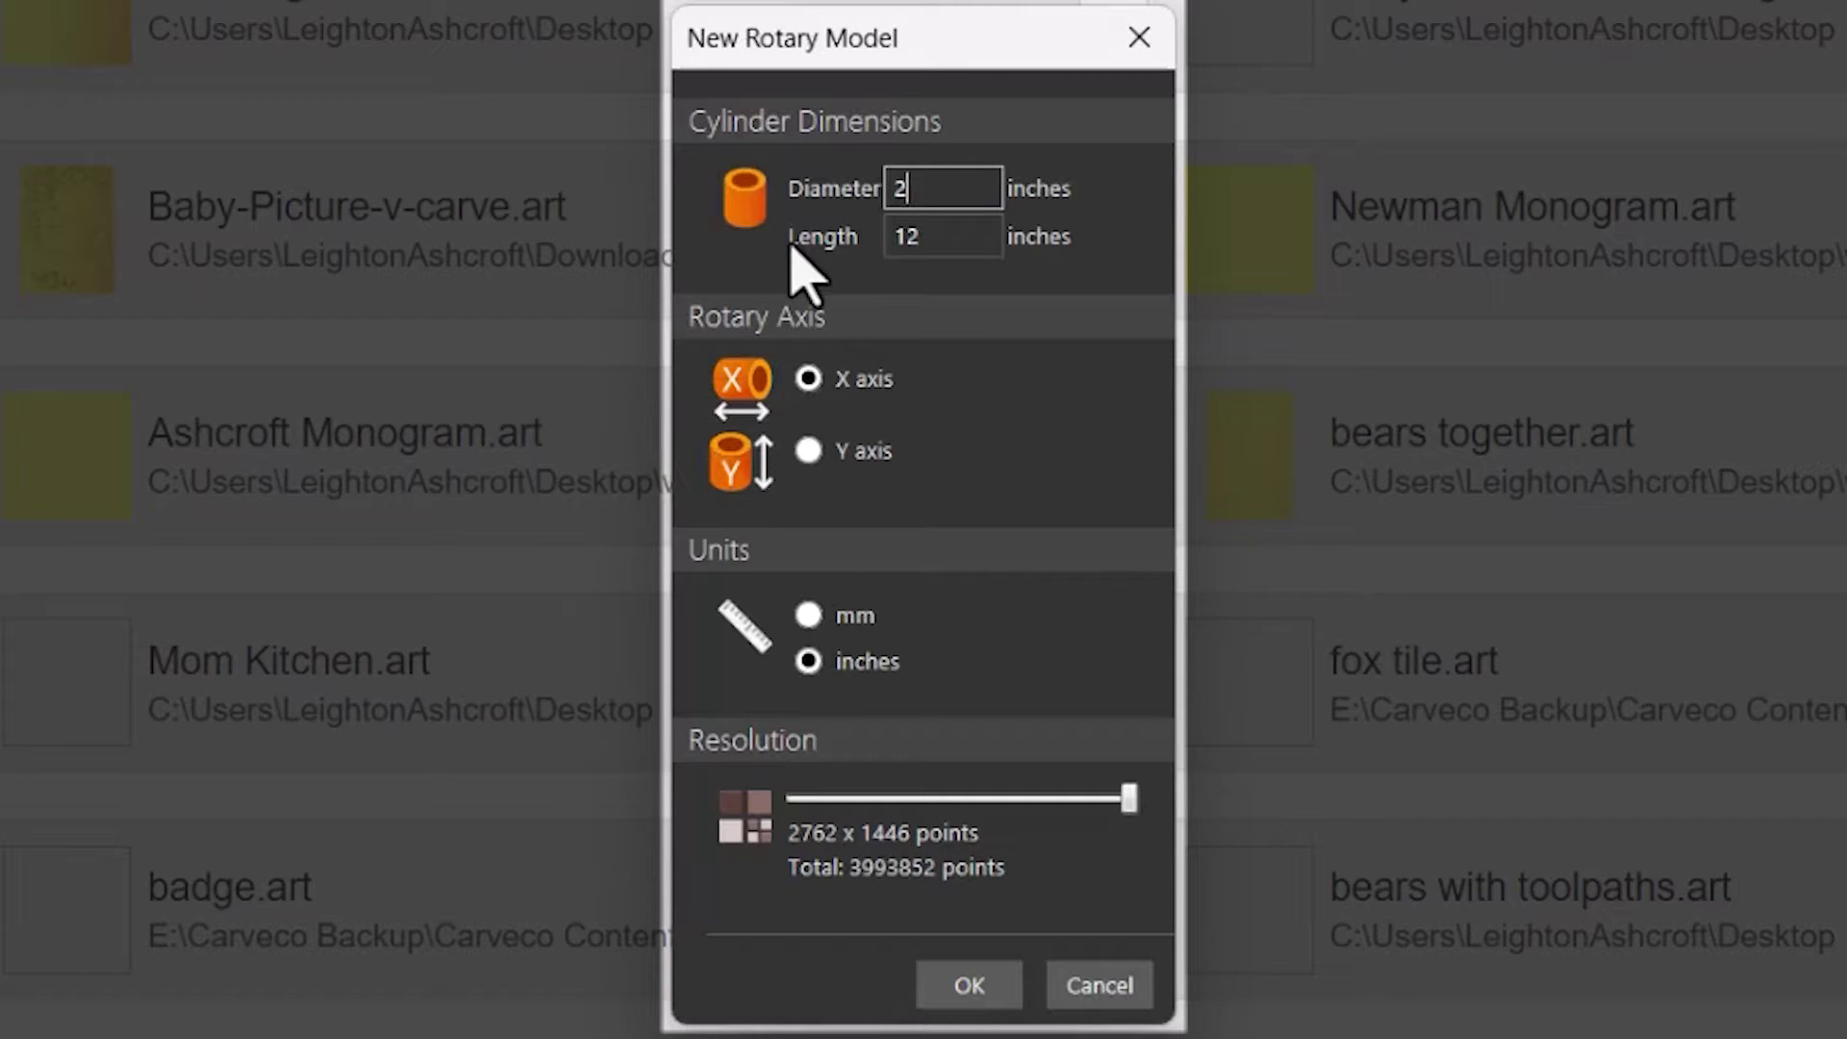
{"action": "left_click", "coordinate": [944, 258]}
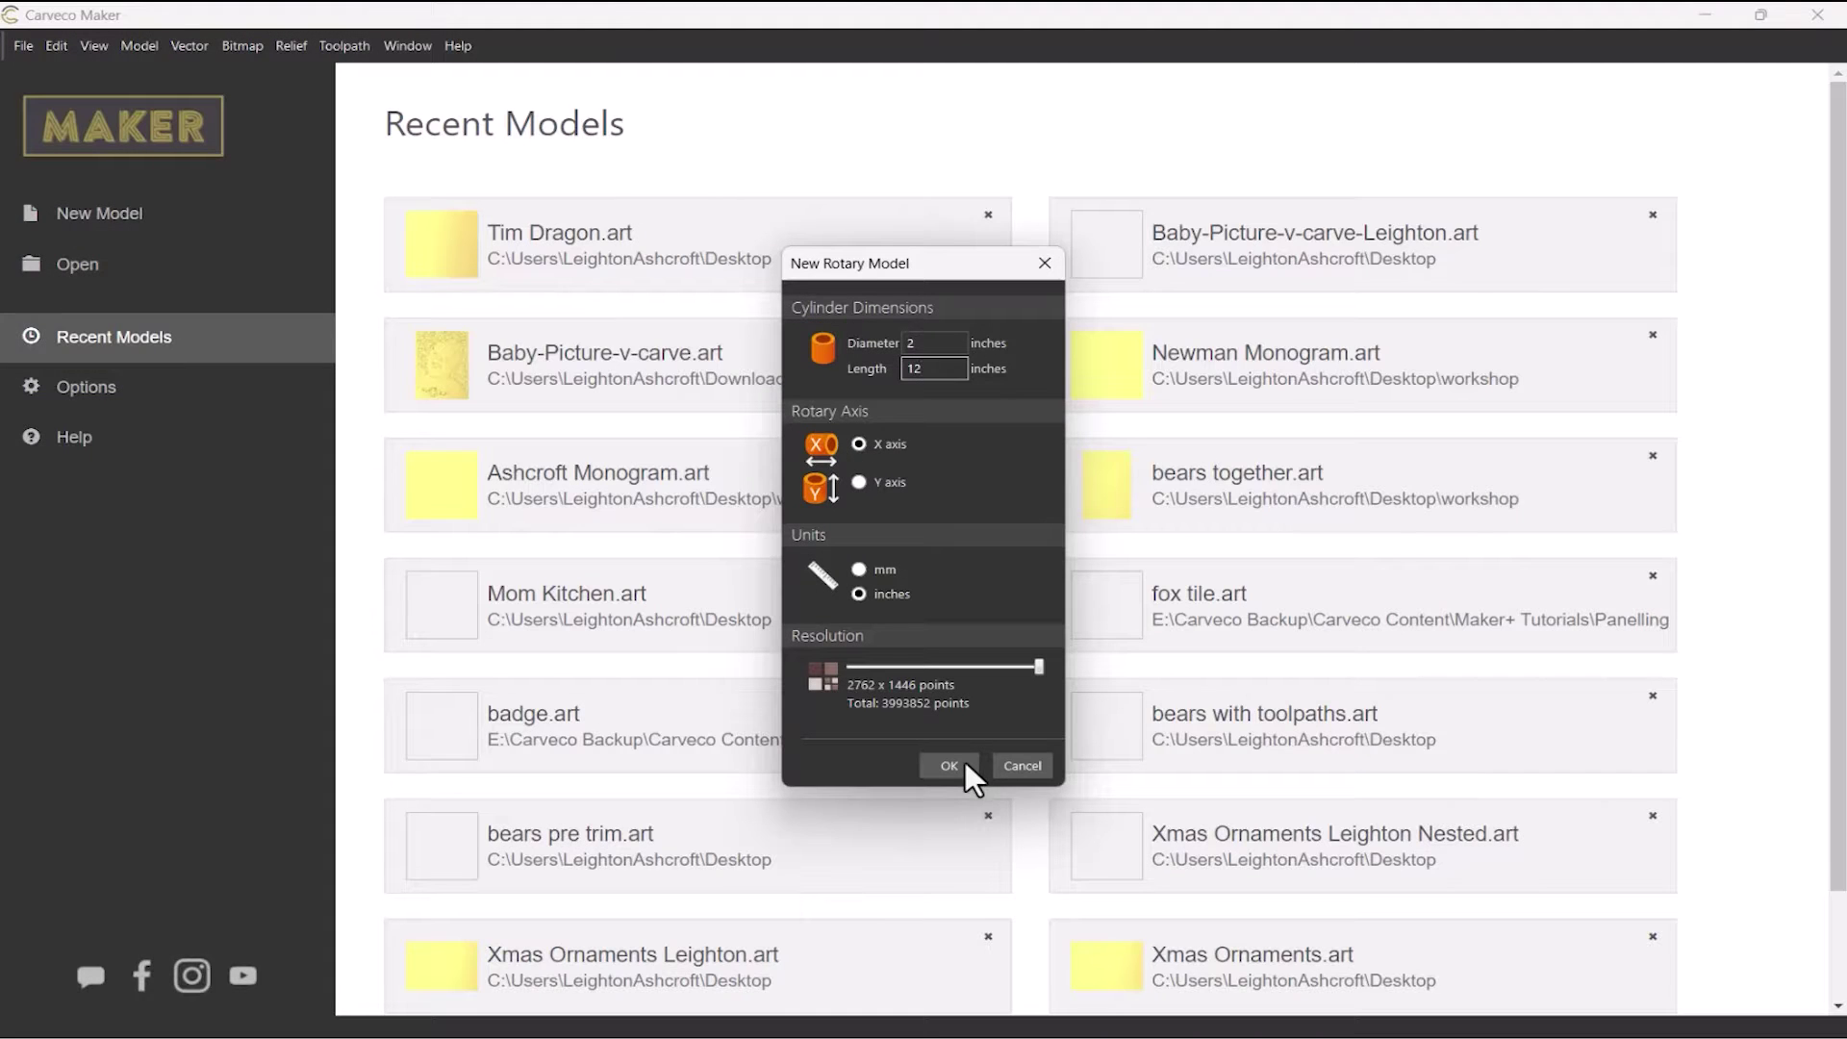
{"action": "left_click", "coordinate": [999, 979]}
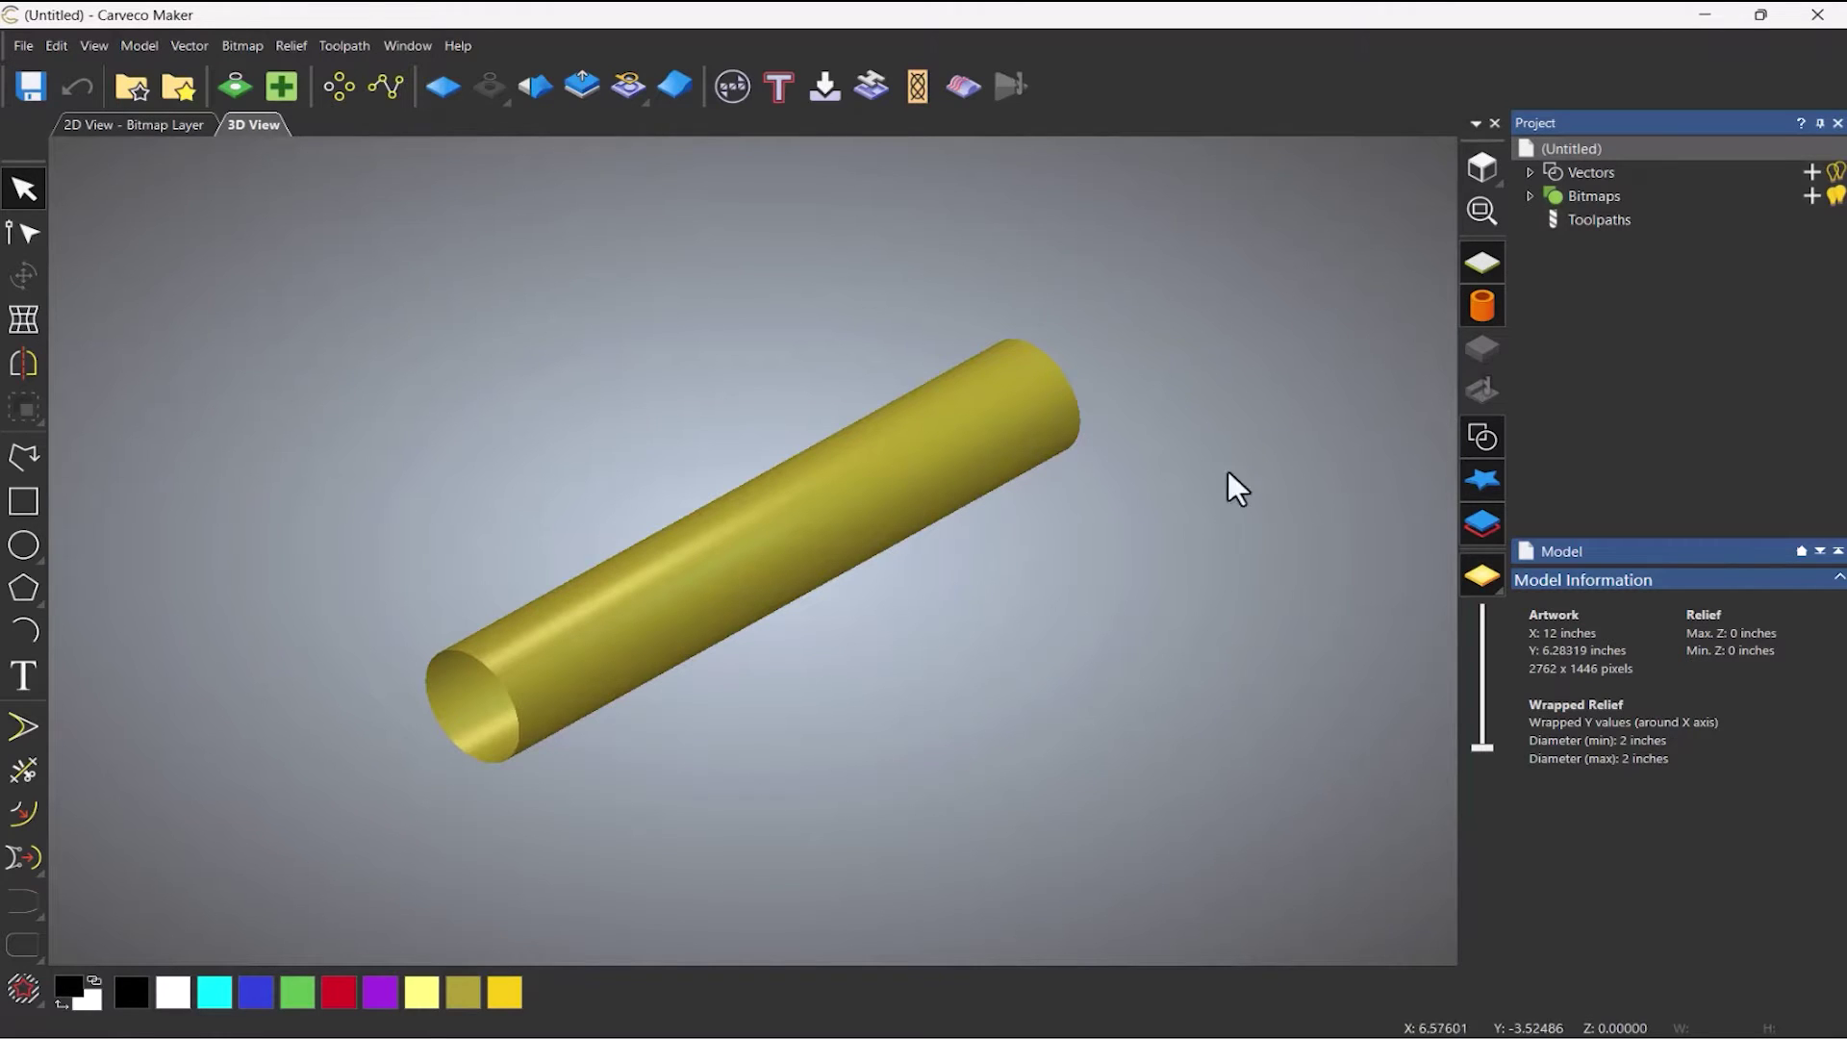
Switch the relief between rotary and flat views, ending on the flat unwrapped relief from the top.
{"action": "left_click", "coordinate": [1475, 327]}
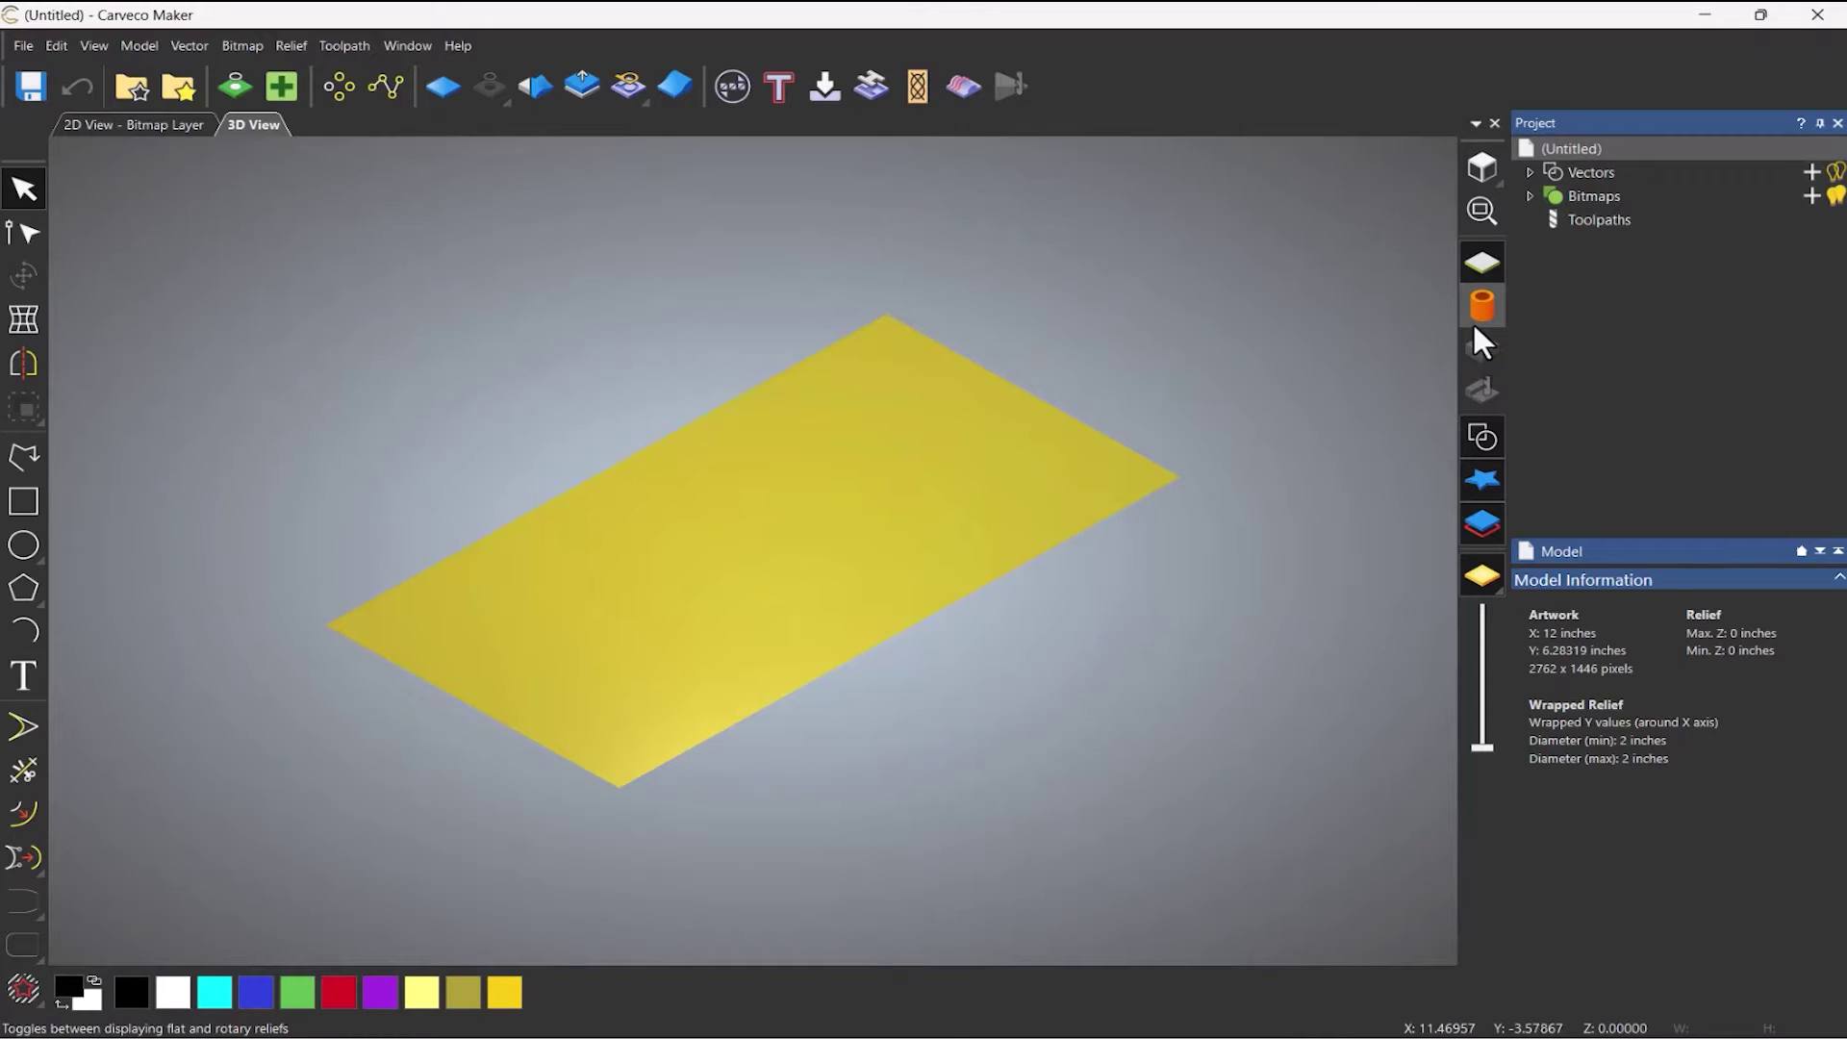
{"action": "left_click", "coordinate": [1475, 327]}
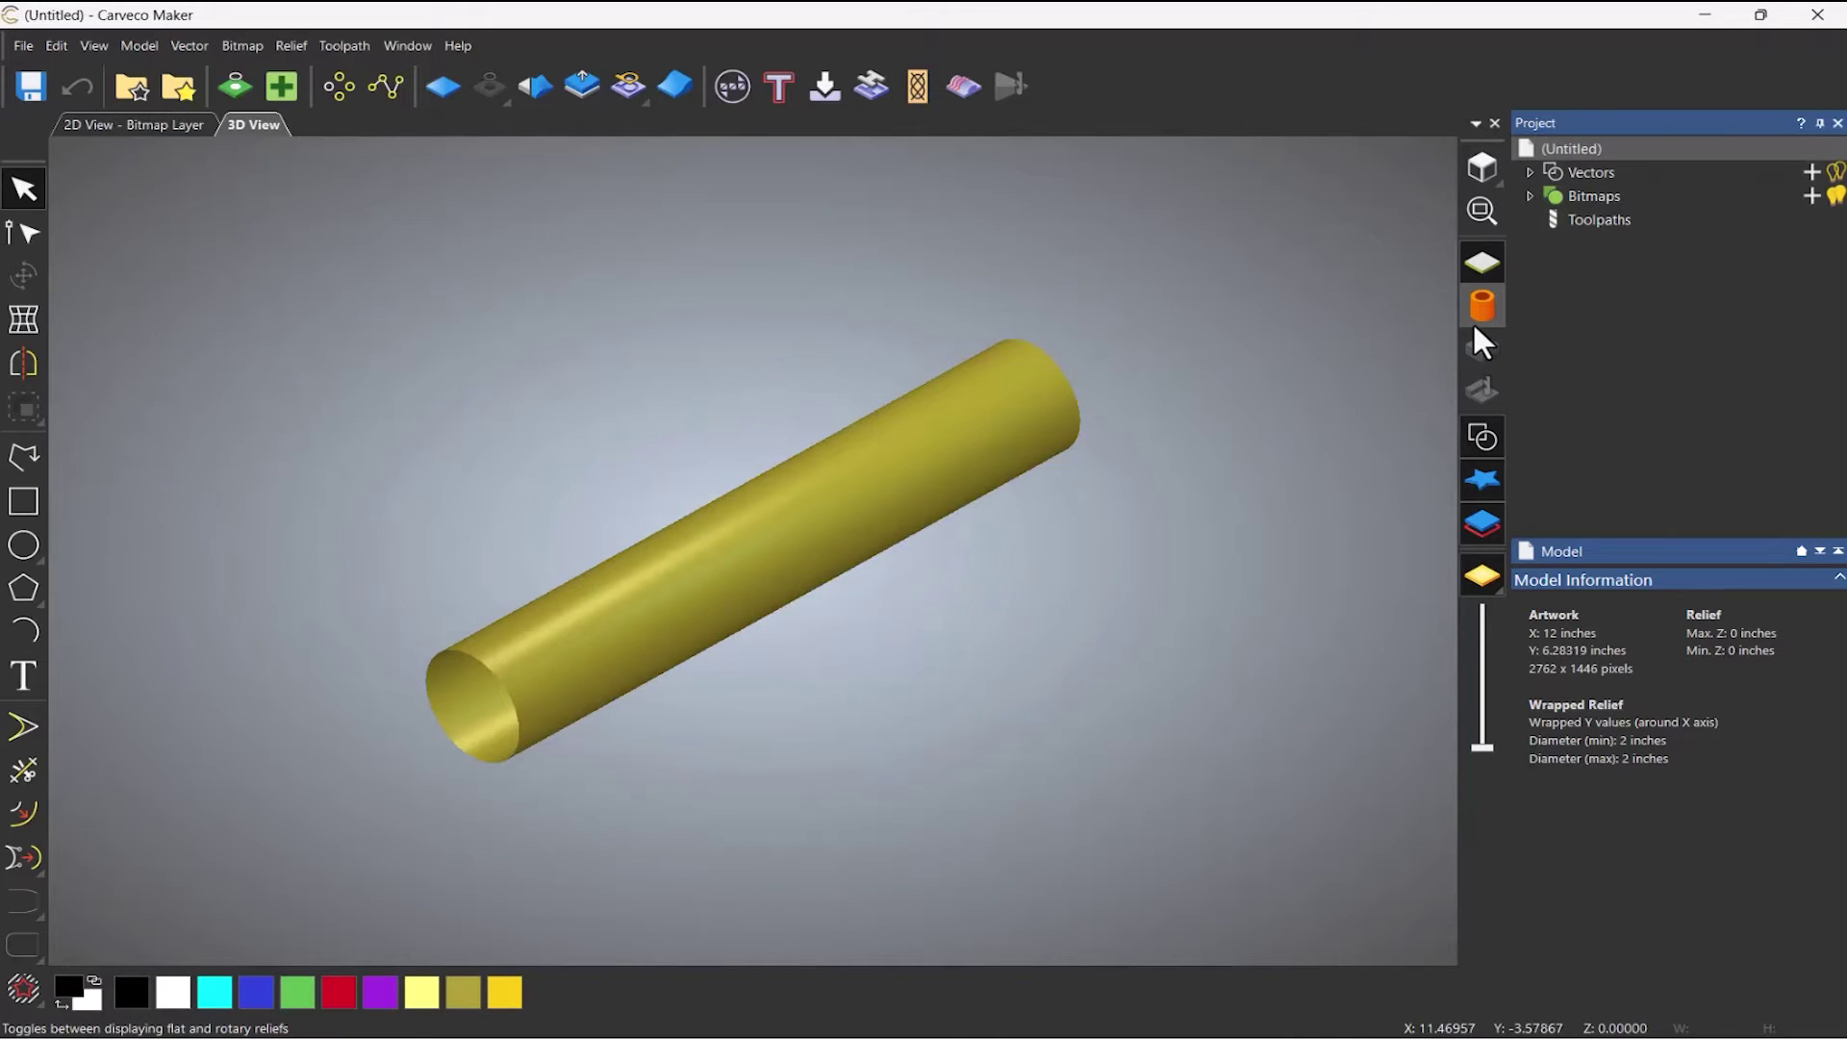
{"action": "left_click", "coordinate": [1480, 338]}
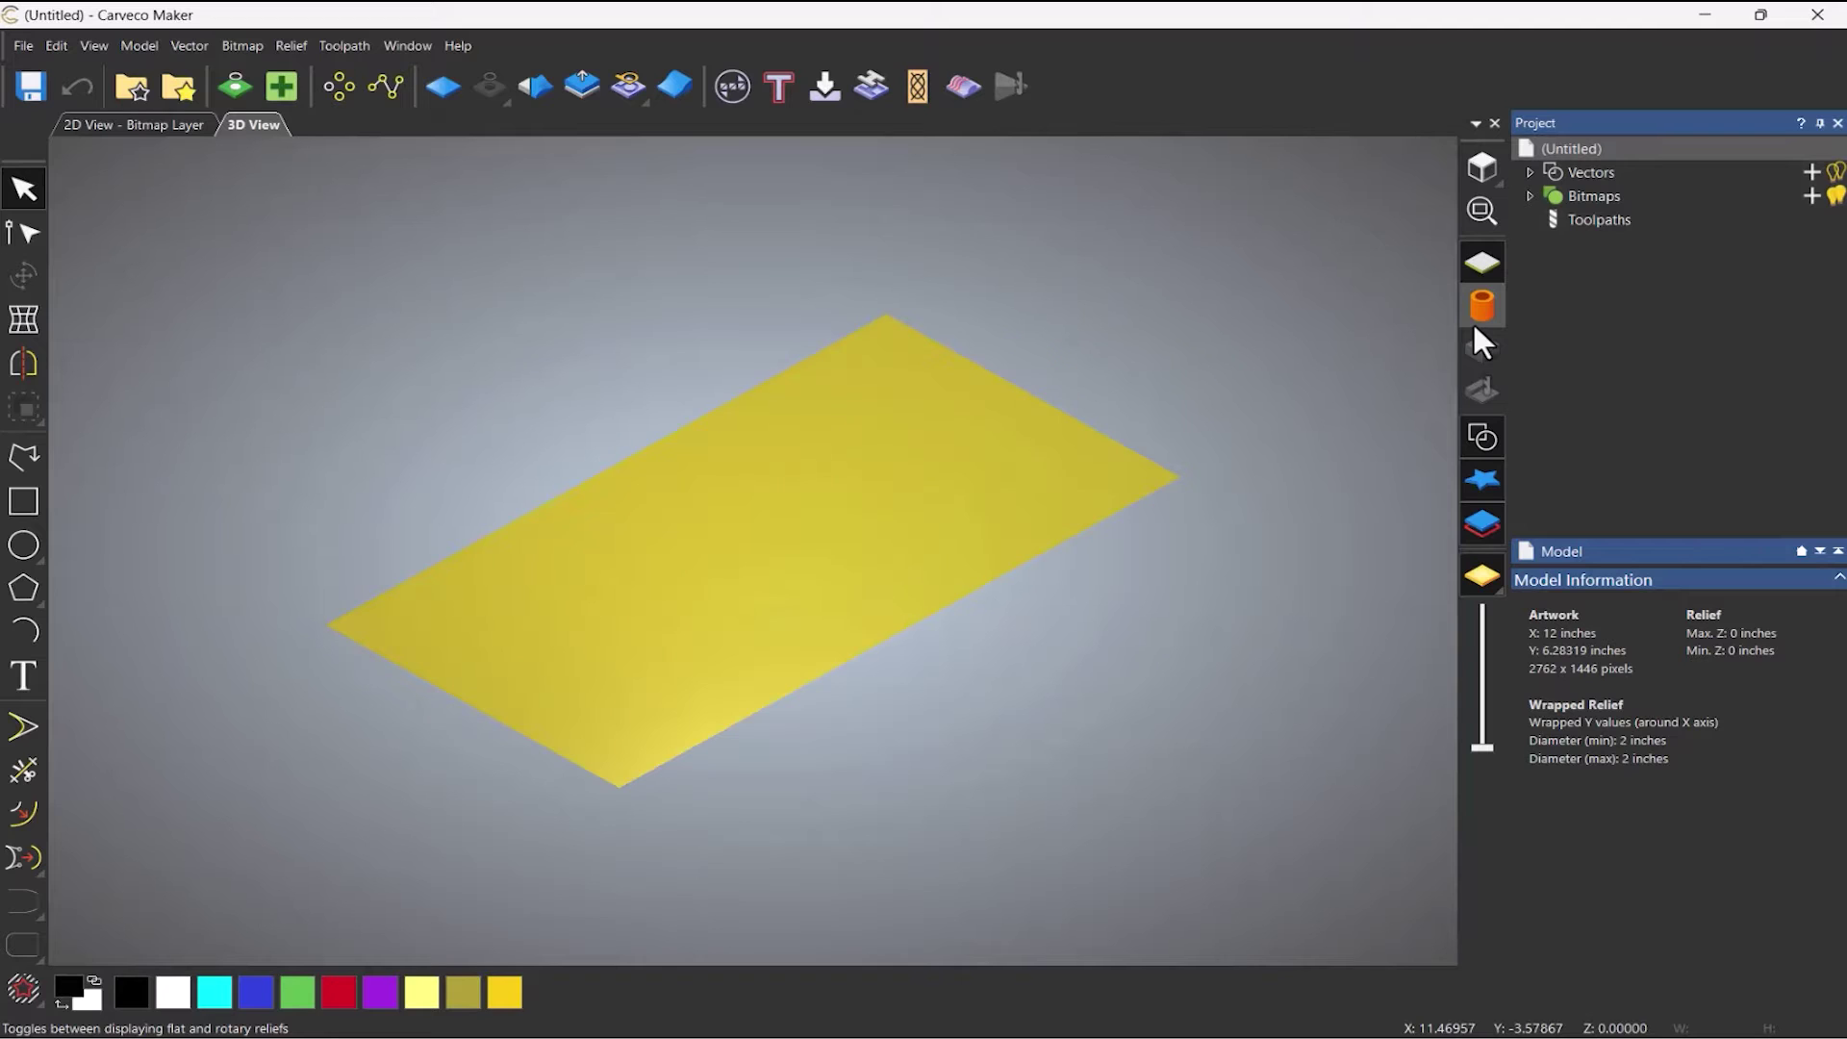
{"action": "left_click", "coordinate": [1483, 170]}
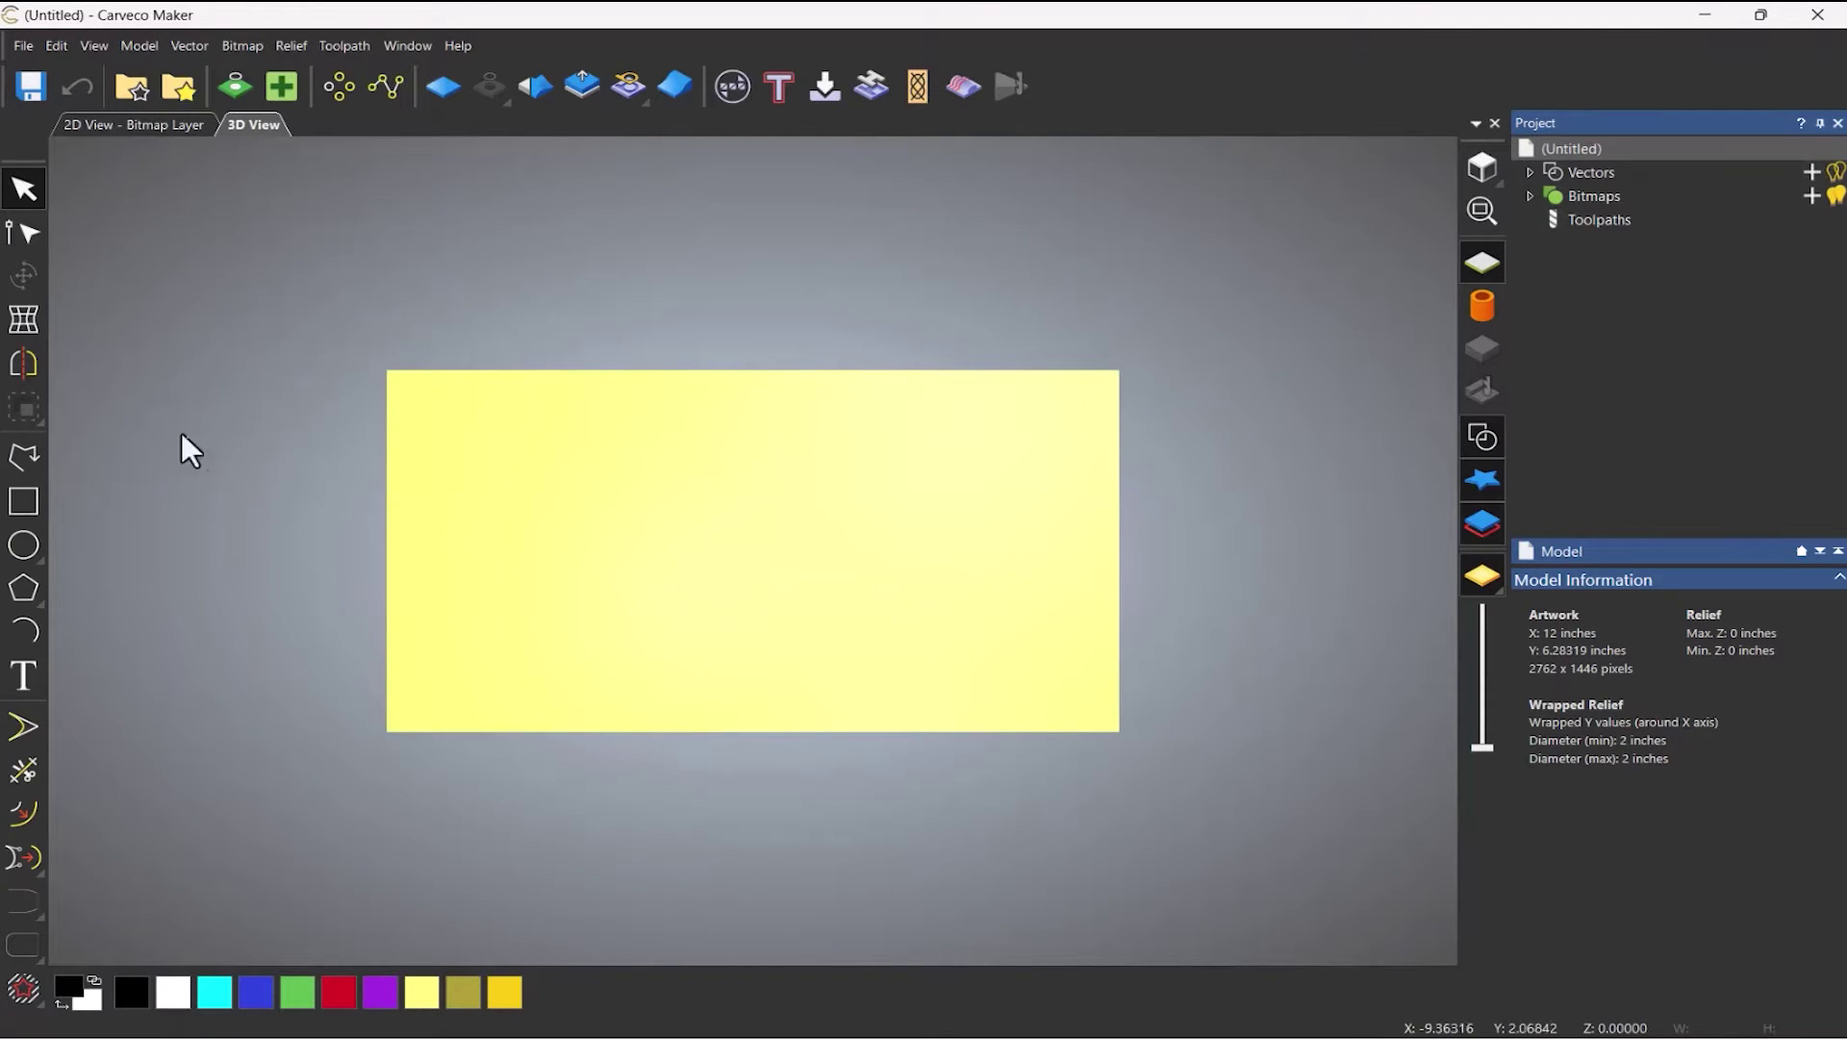
{"action": "left_click", "coordinate": [23, 471]}
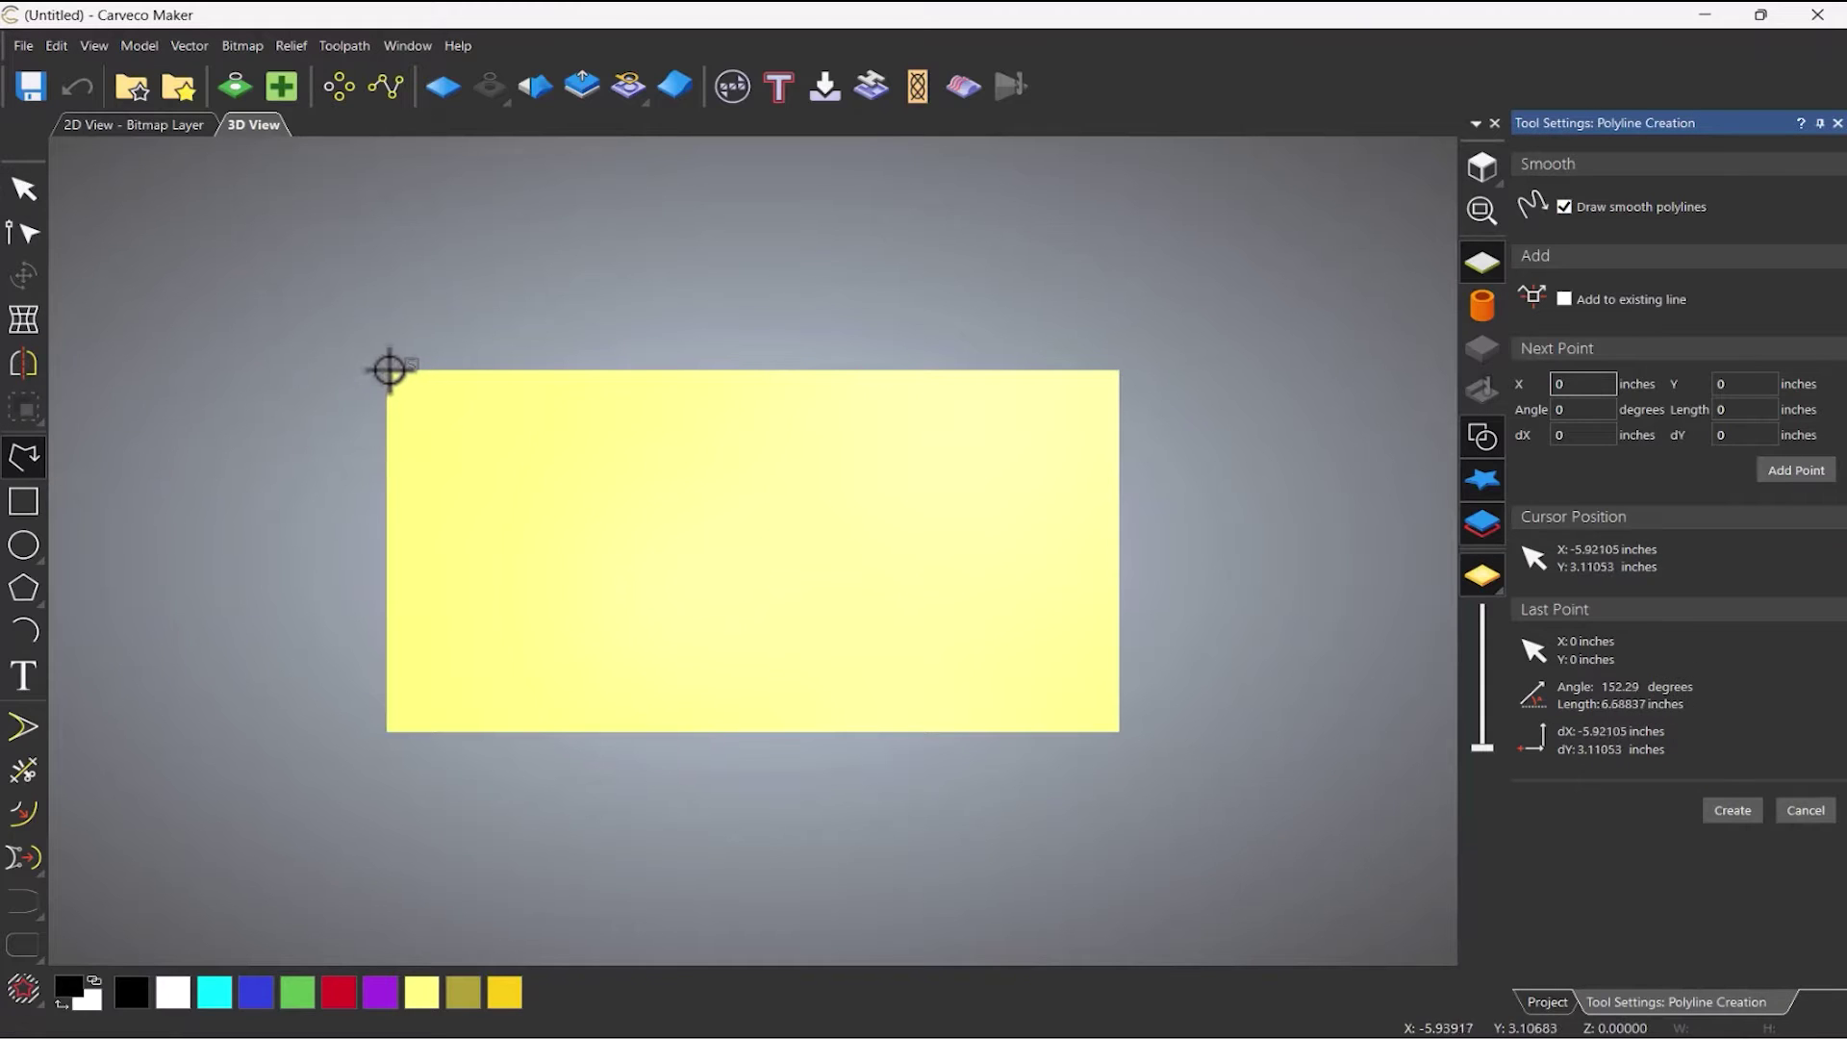
Draw a straight polyline from the relief's top-left corner to its bottom-right corner.
{"action": "left_click", "coordinate": [386, 370]}
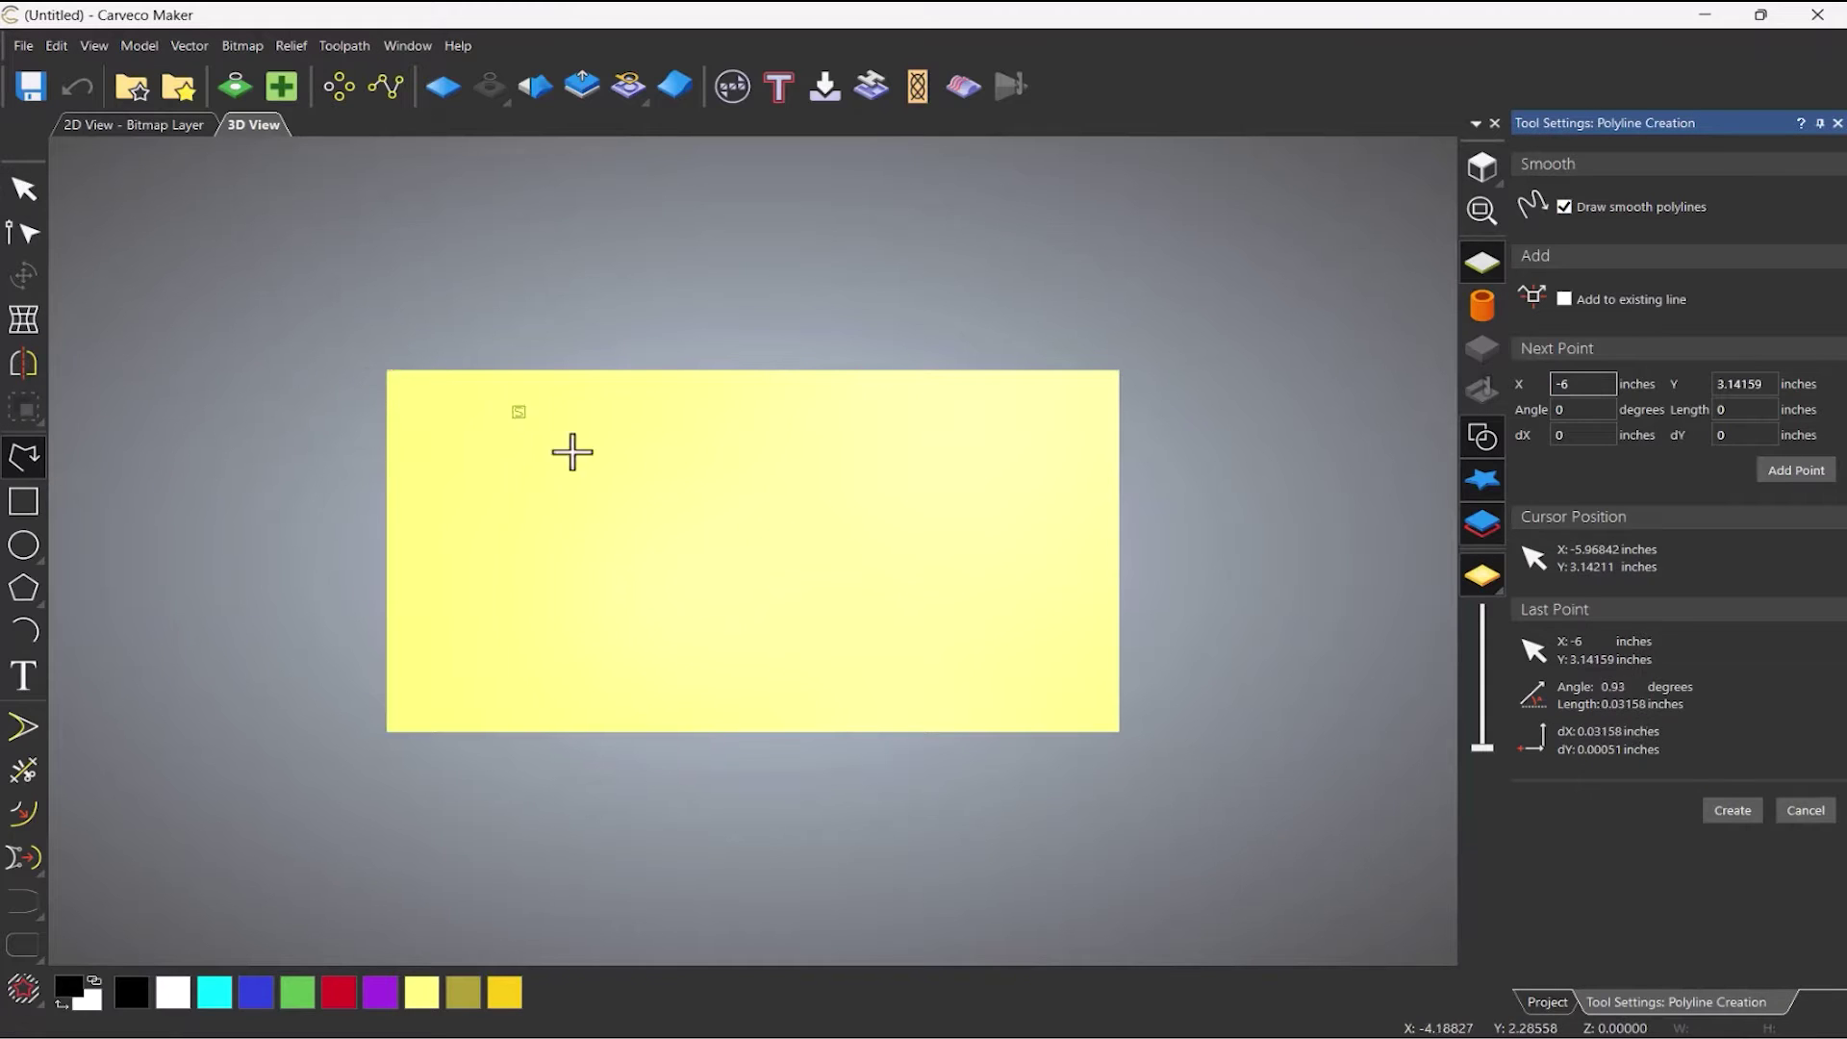
{"action": "left_click", "coordinate": [1116, 730]}
{"action": "key", "text": "Escape"}
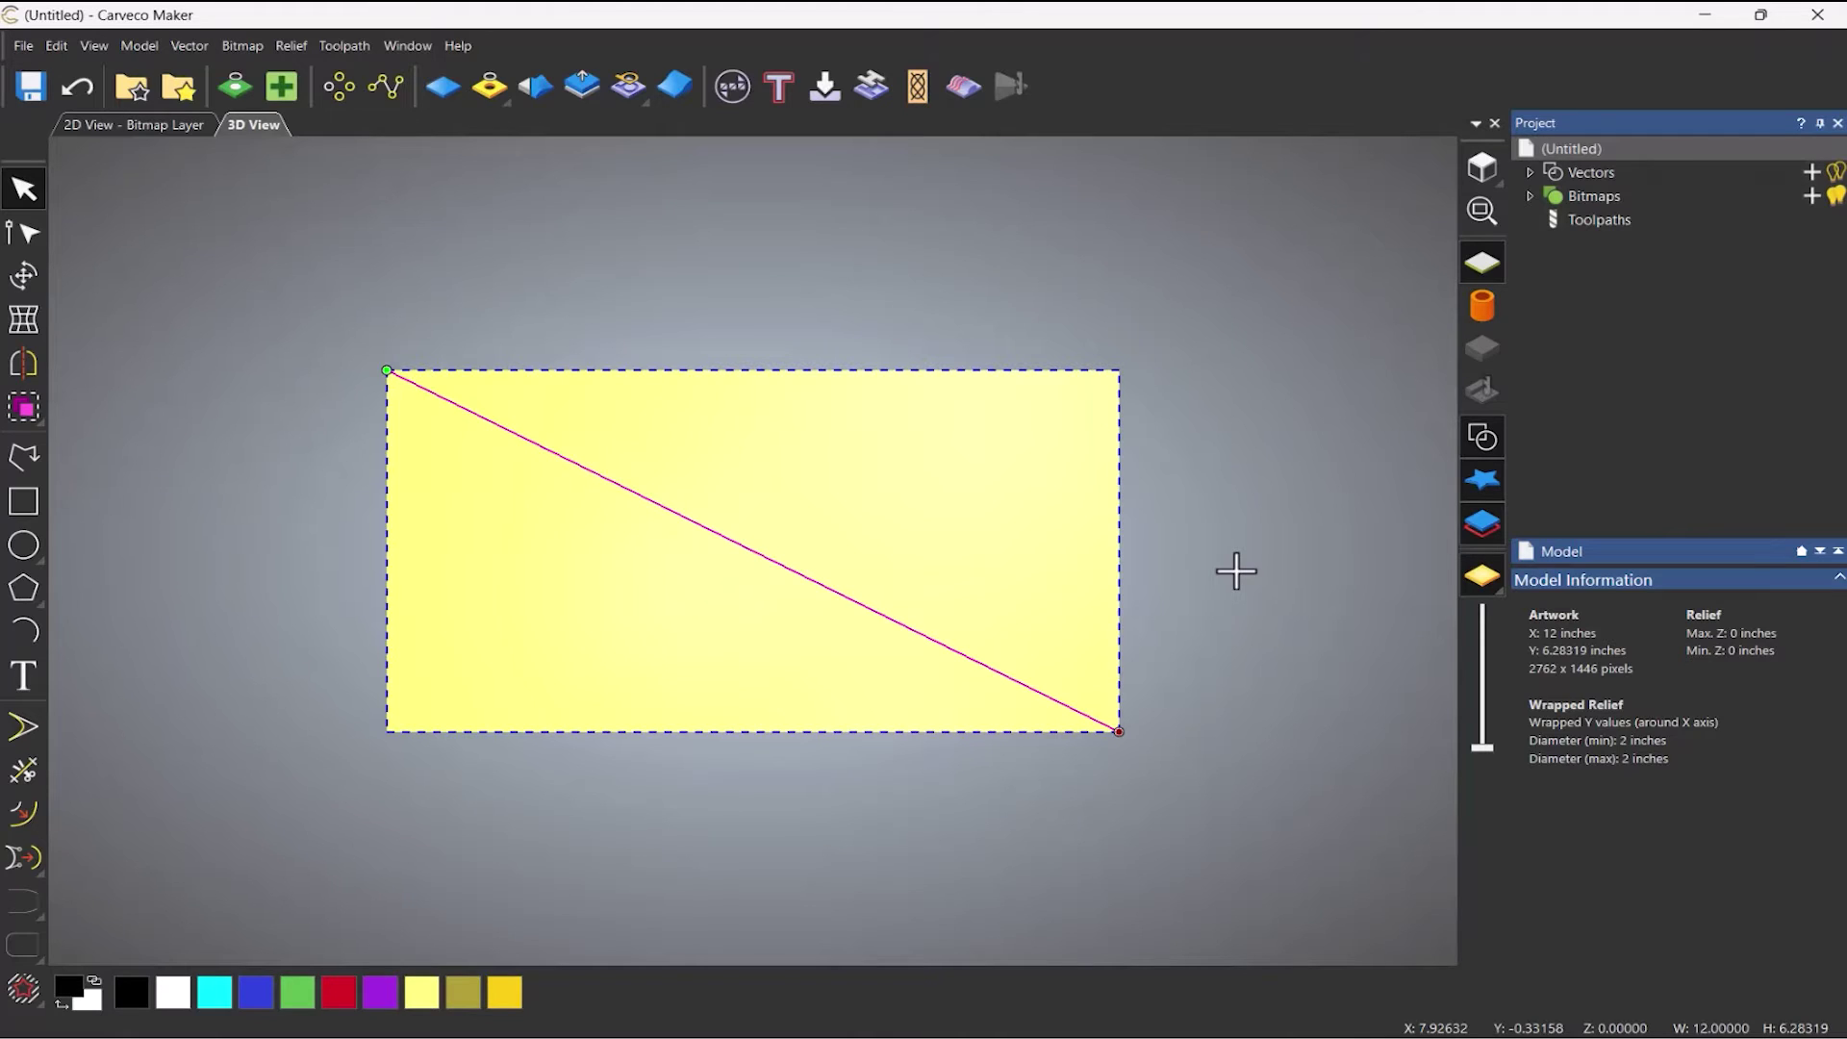
{"action": "left_click", "coordinate": [1597, 221]}
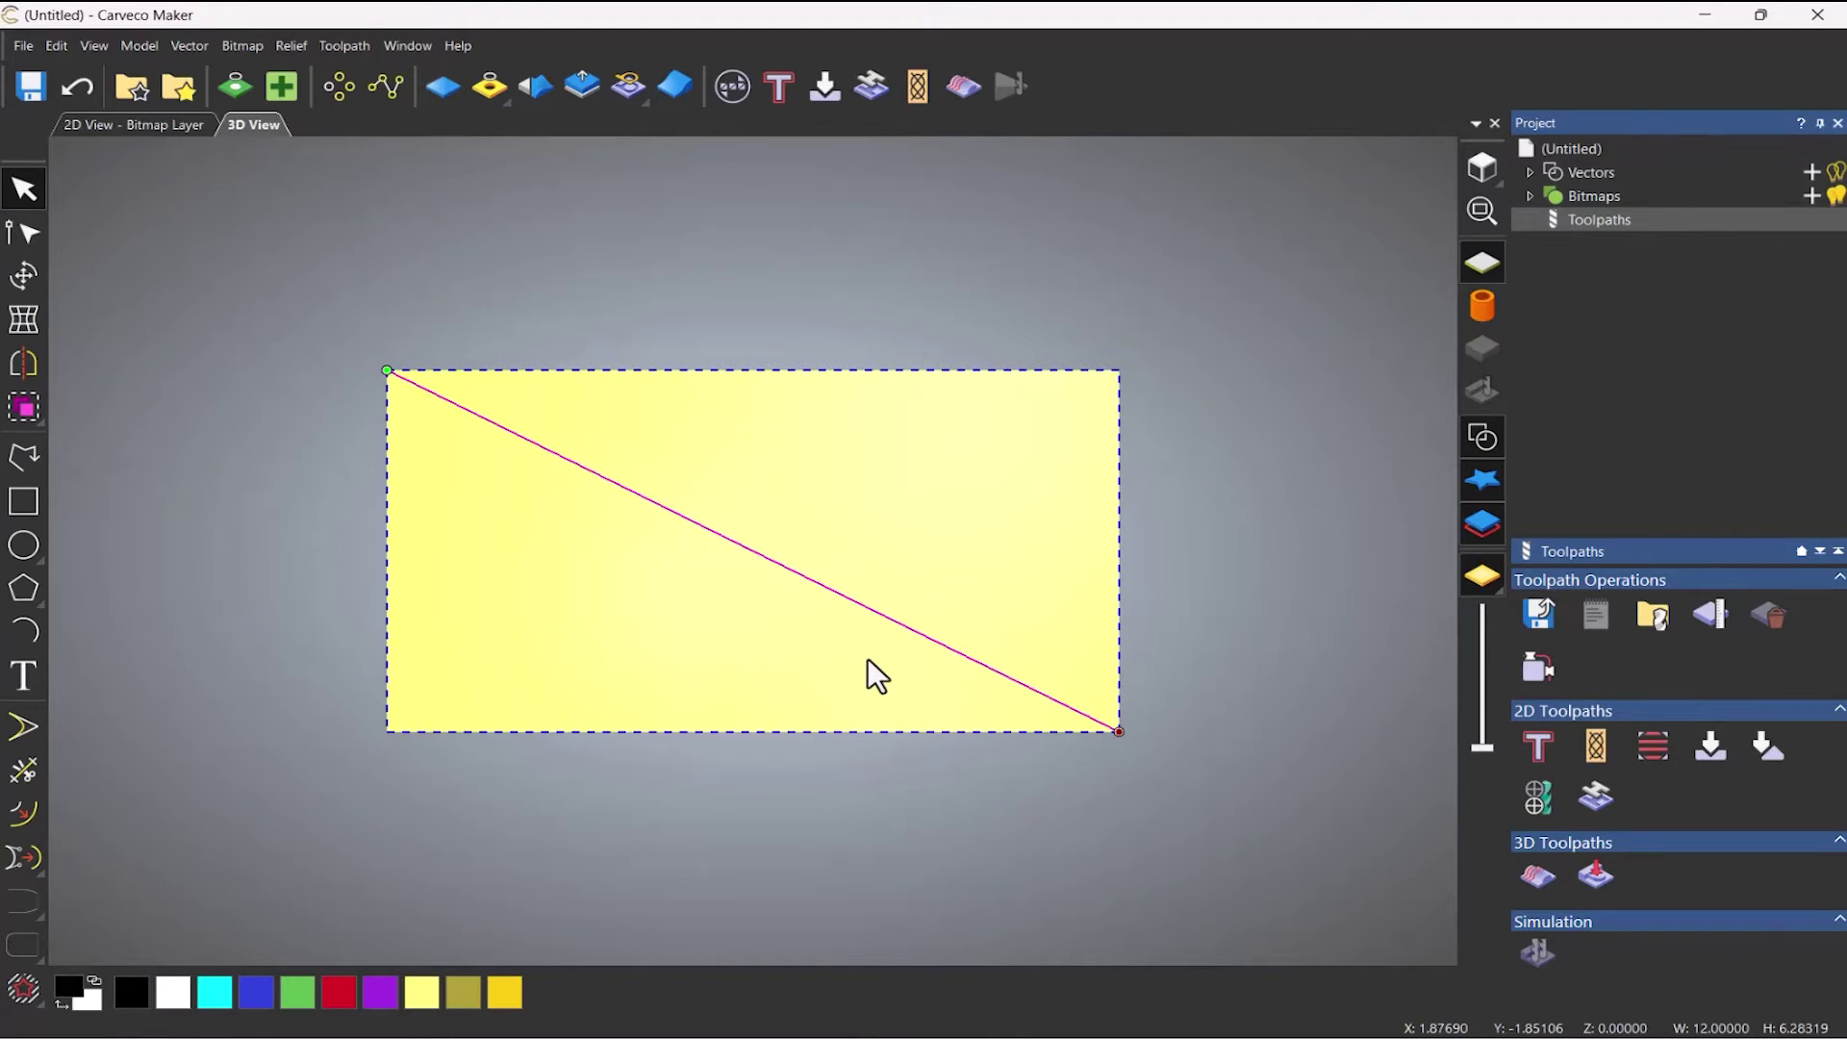
{"action": "left_click", "coordinate": [1539, 740]}
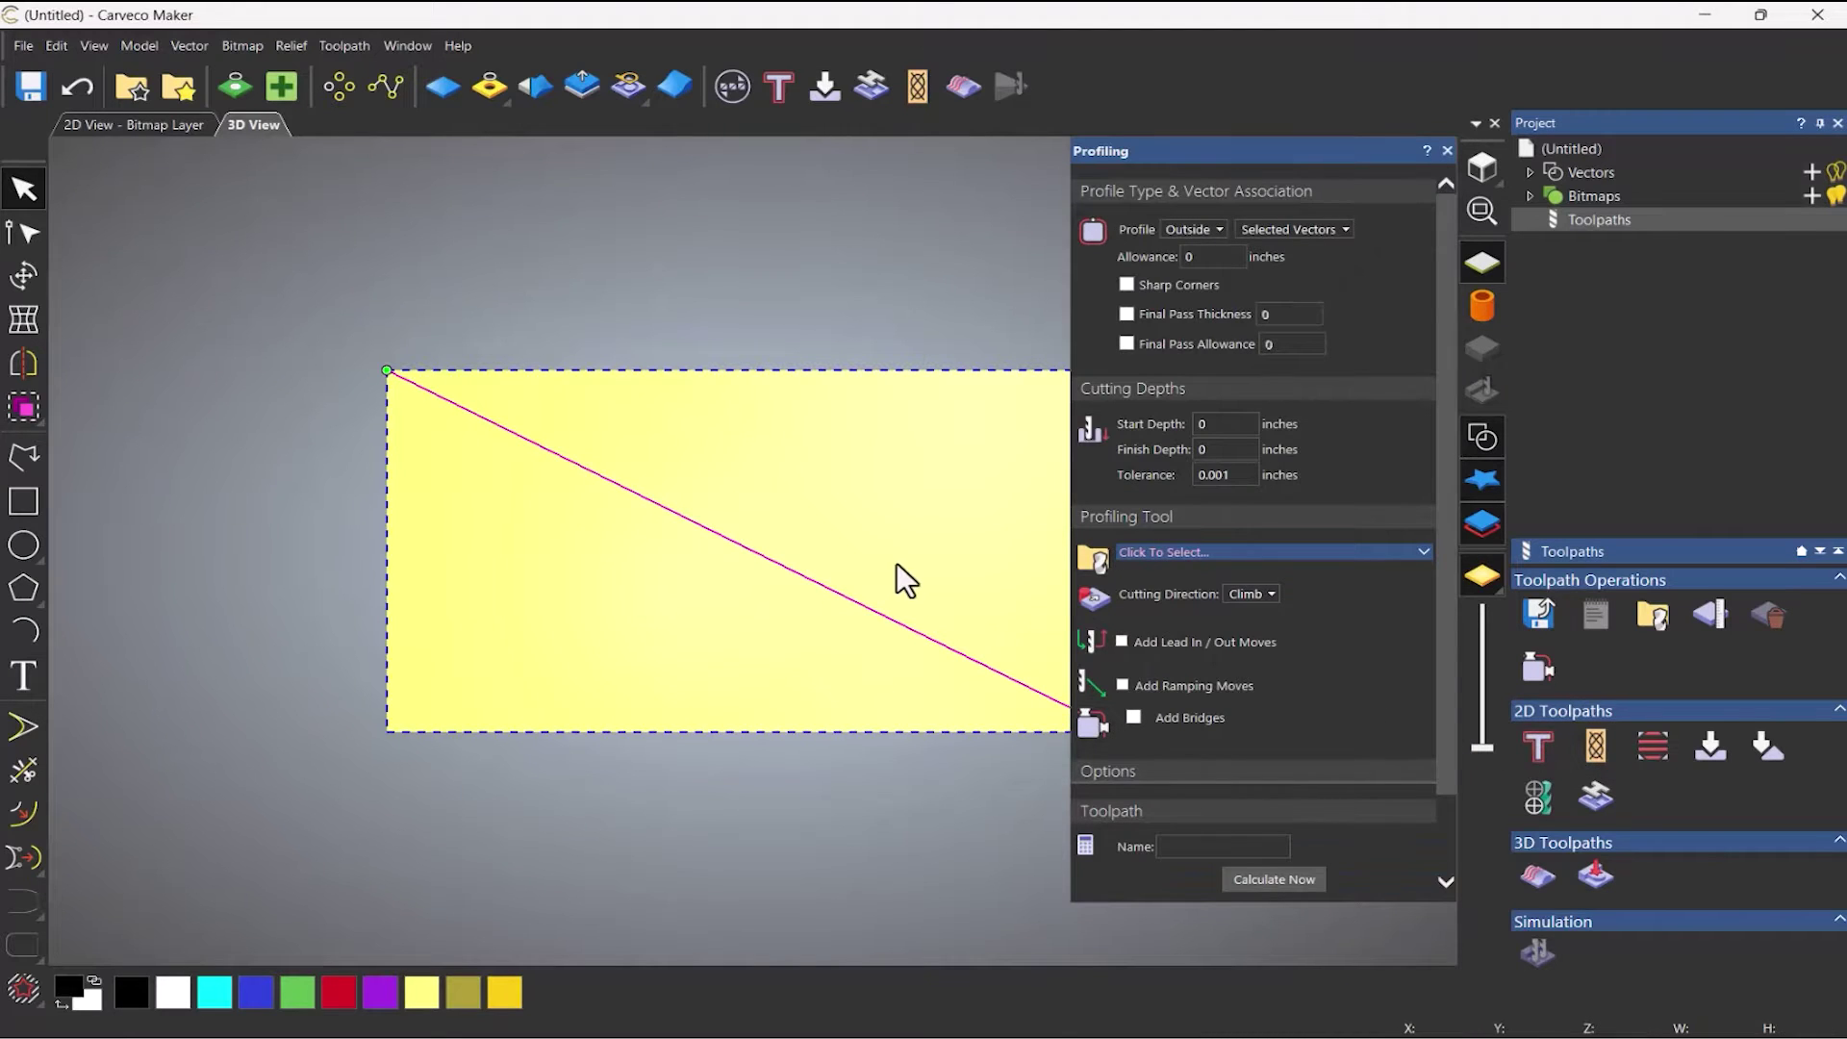
Set the profile to cut Along the line at 0.1 inch finish depth with a Ball Nose 1/4 Inch tool.
{"action": "middle_click_drag", "start_coordinate": [897, 562], "coordinate": [731, 573]}
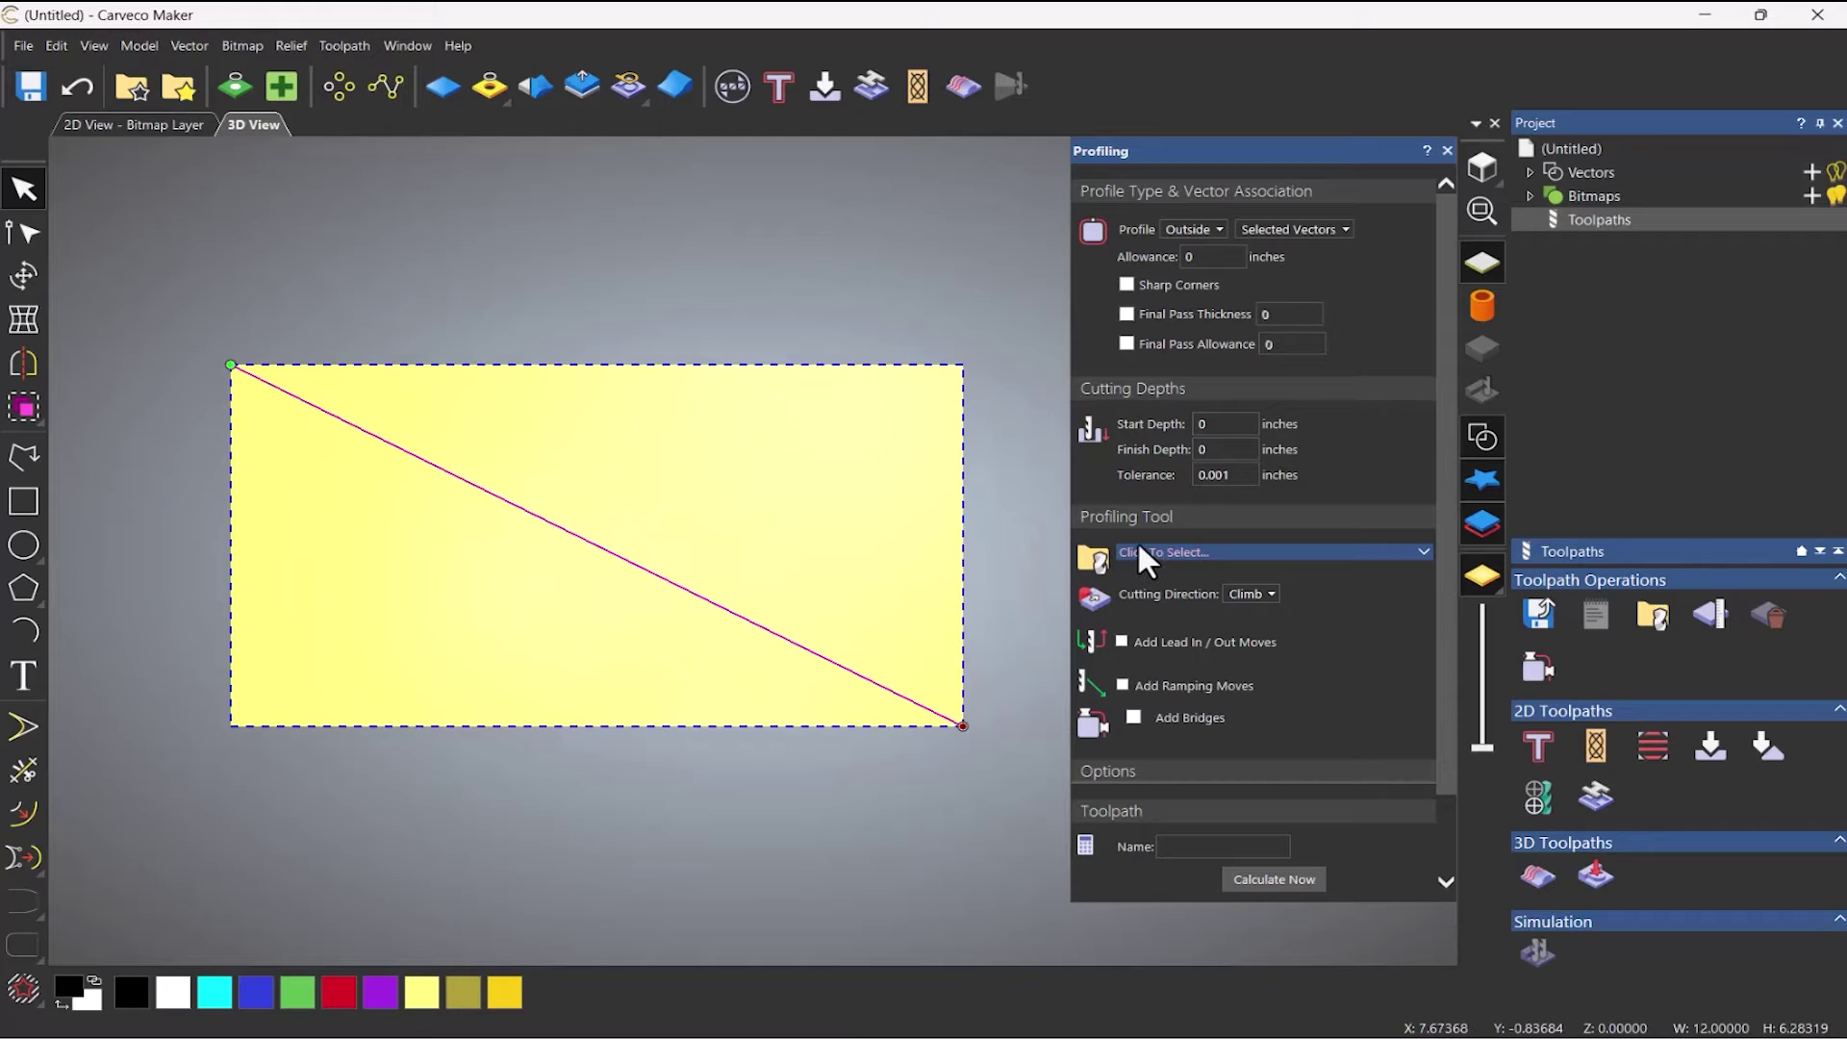
{"action": "left_click", "coordinate": [1184, 223]}
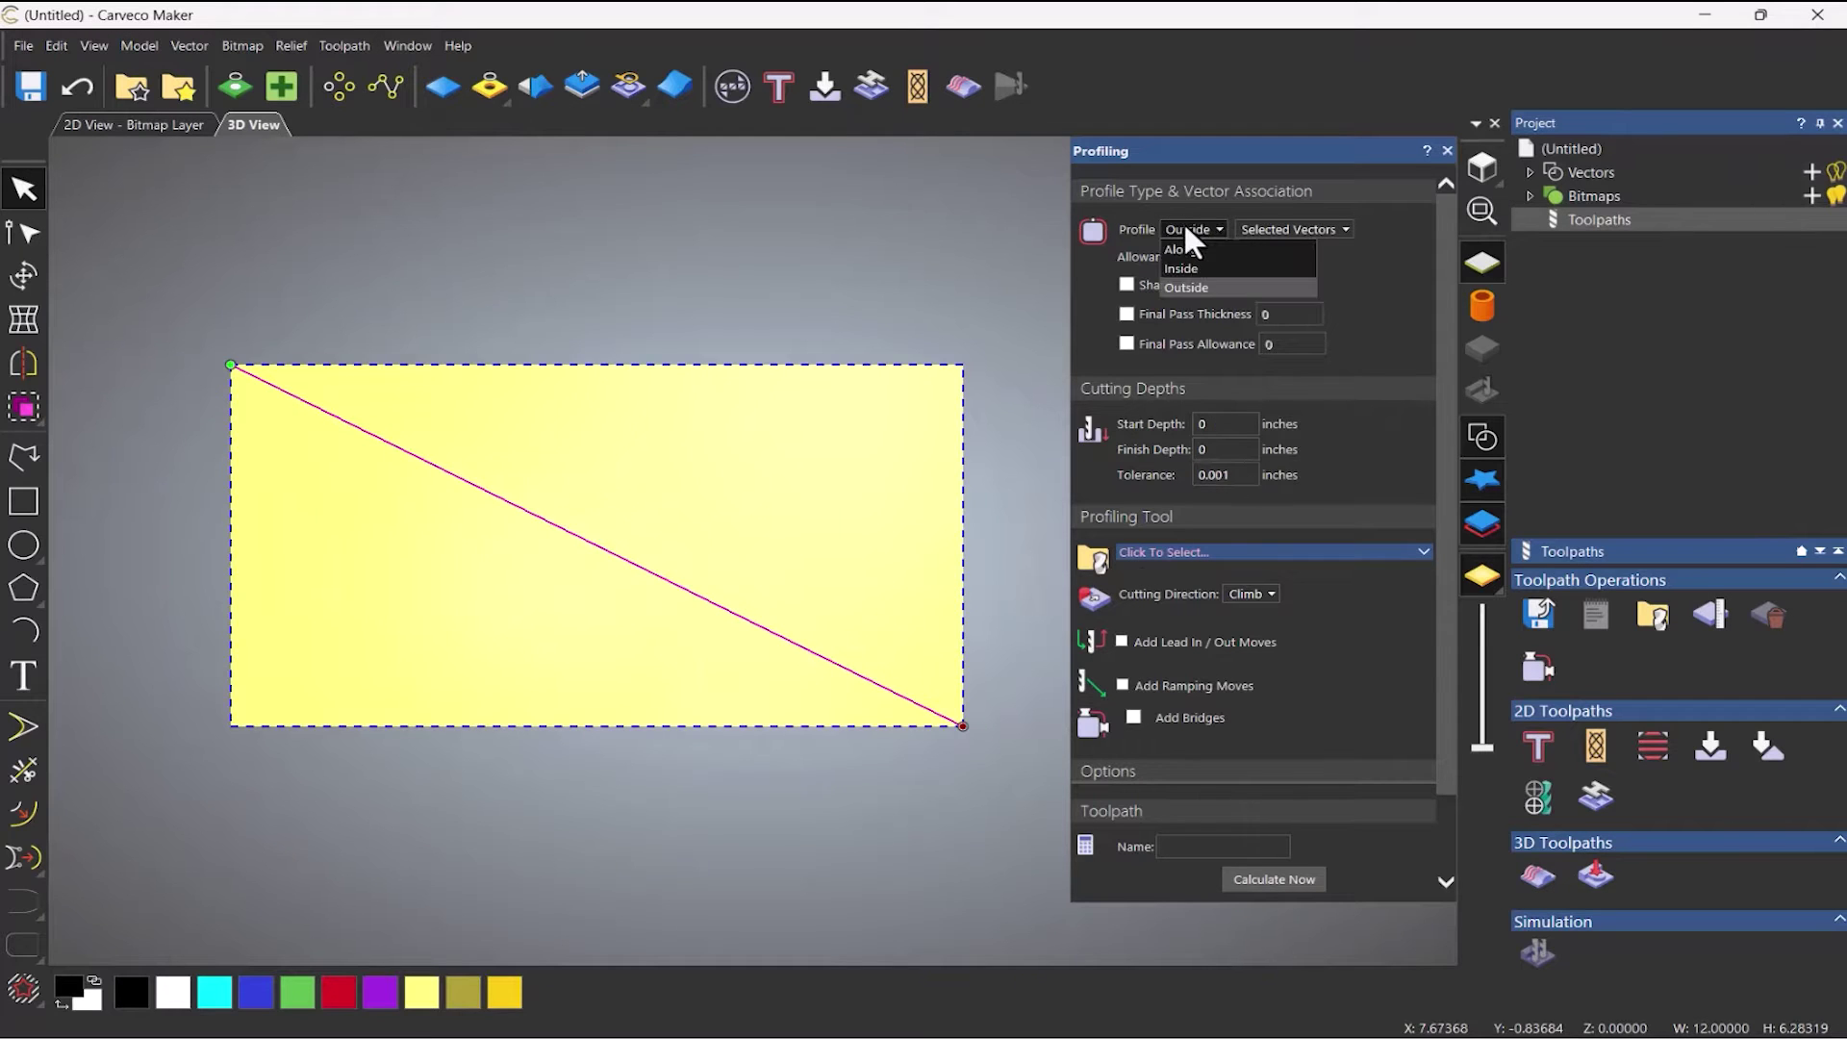
{"action": "left_click", "coordinate": [1187, 241]}
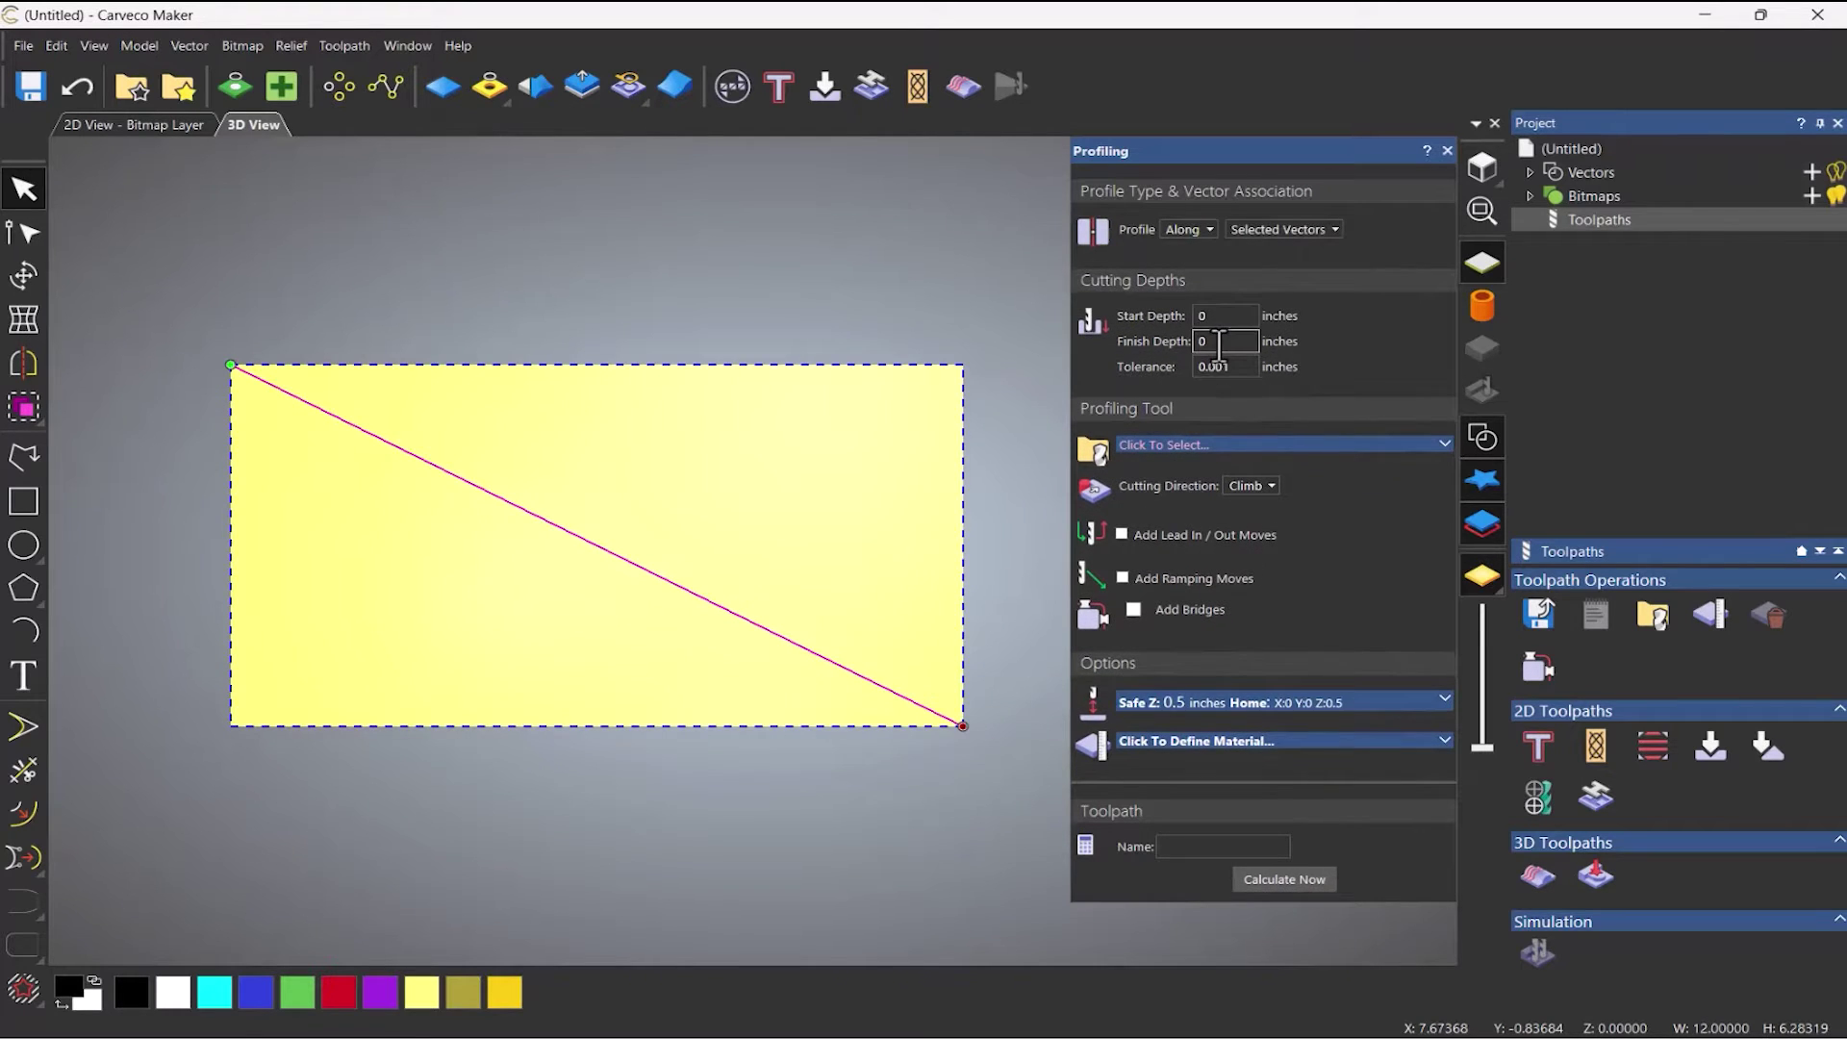
{"action": "type", "text": ".1"}
{"action": "left_click", "coordinate": [1208, 444]}
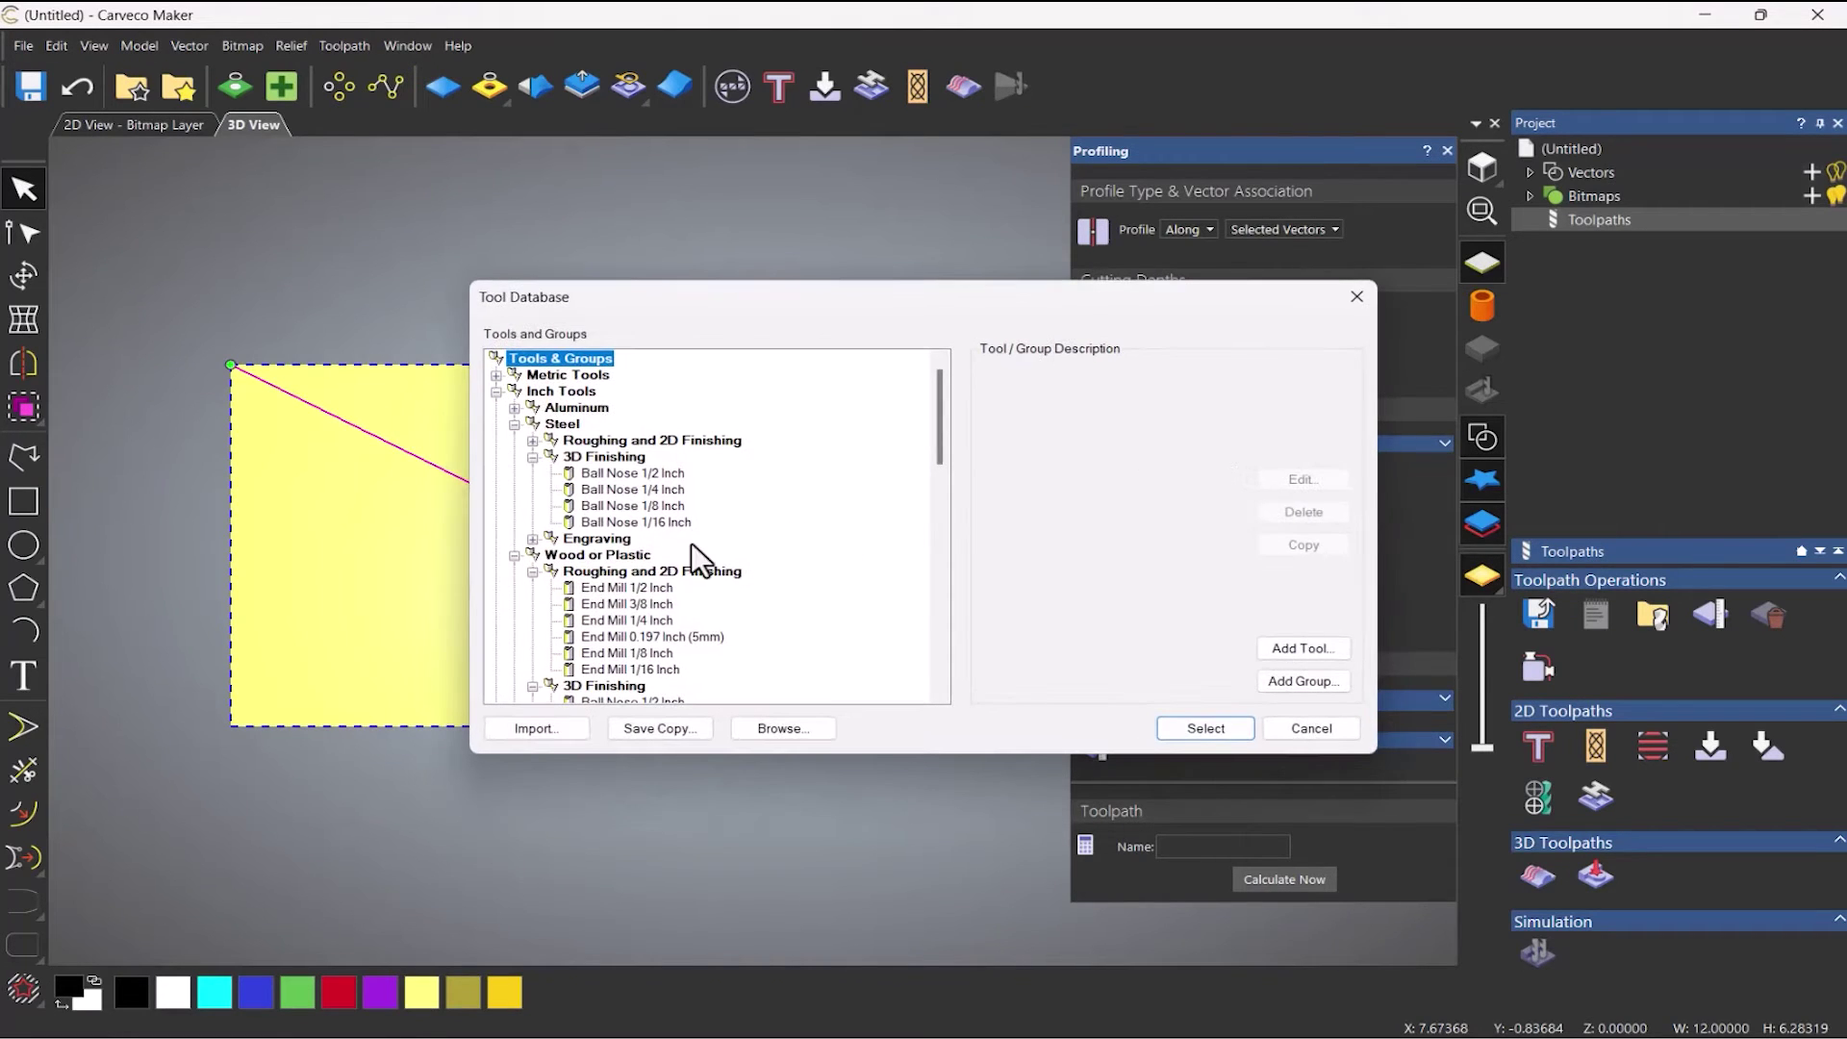
{"action": "left_click", "coordinate": [652, 488]}
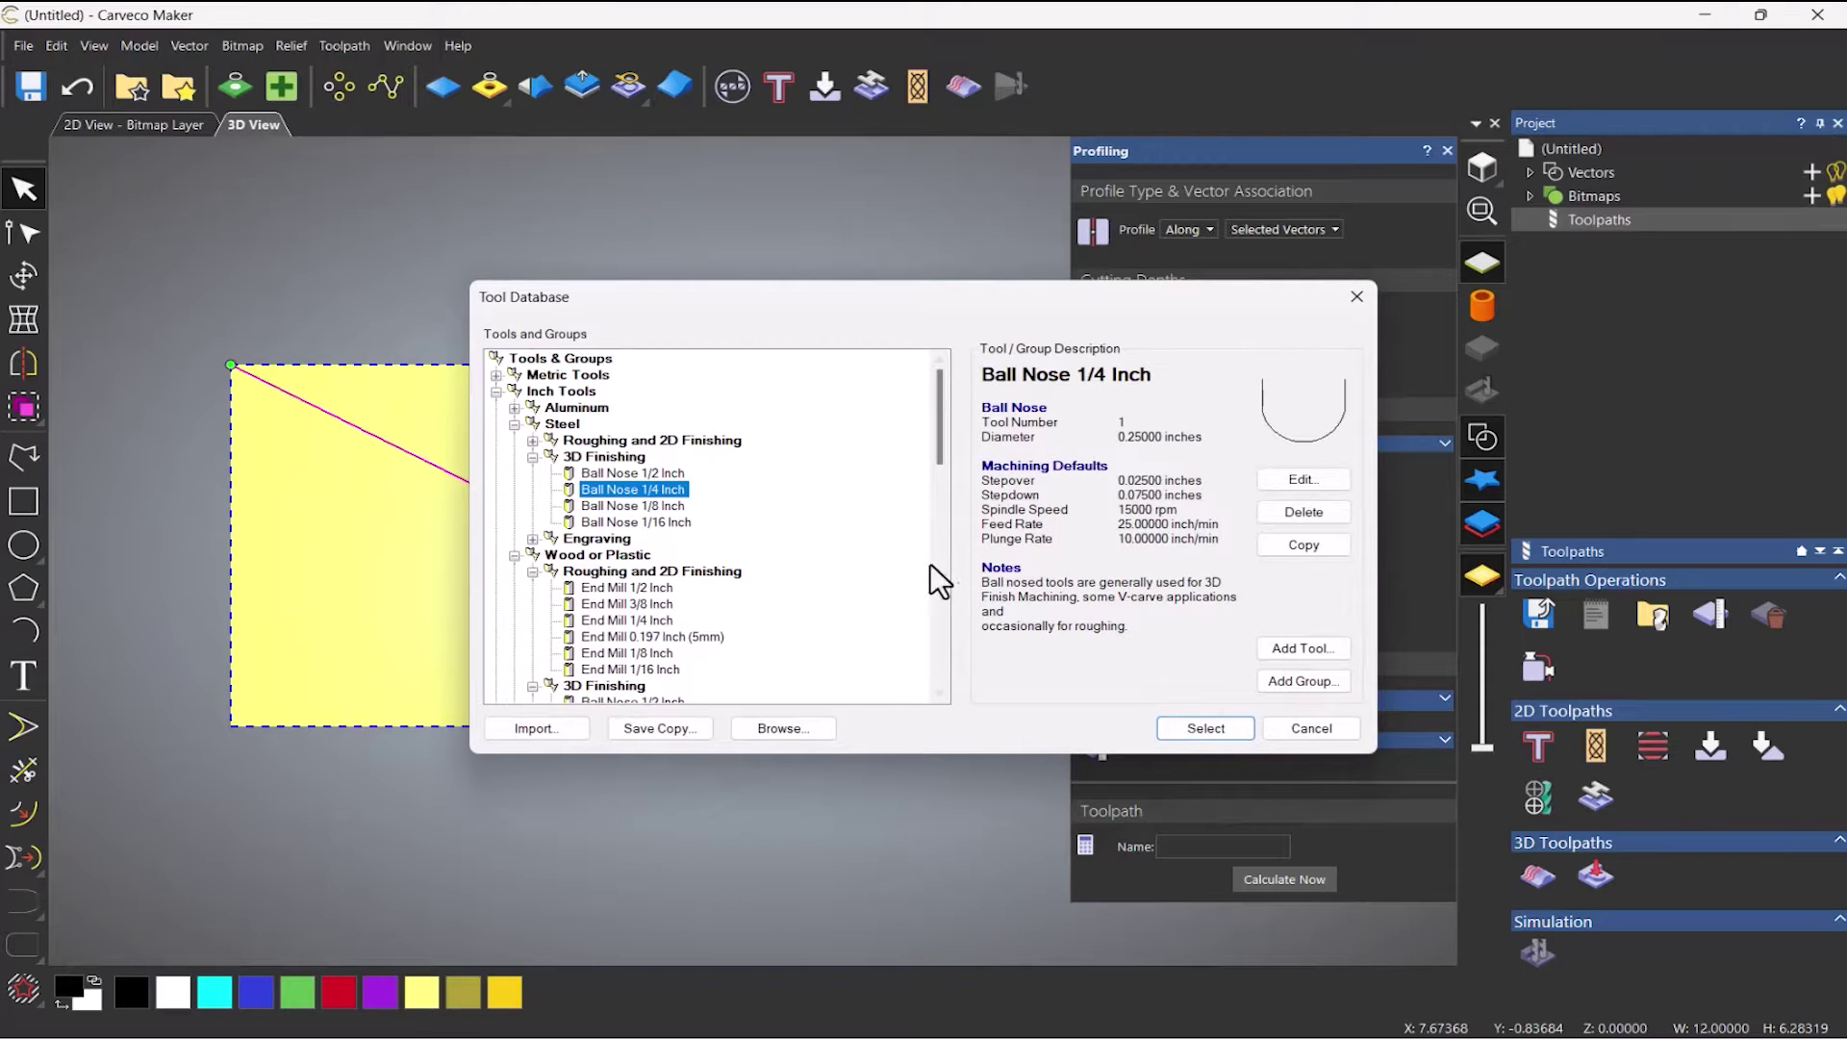
{"action": "left_click", "coordinate": [1193, 726]}
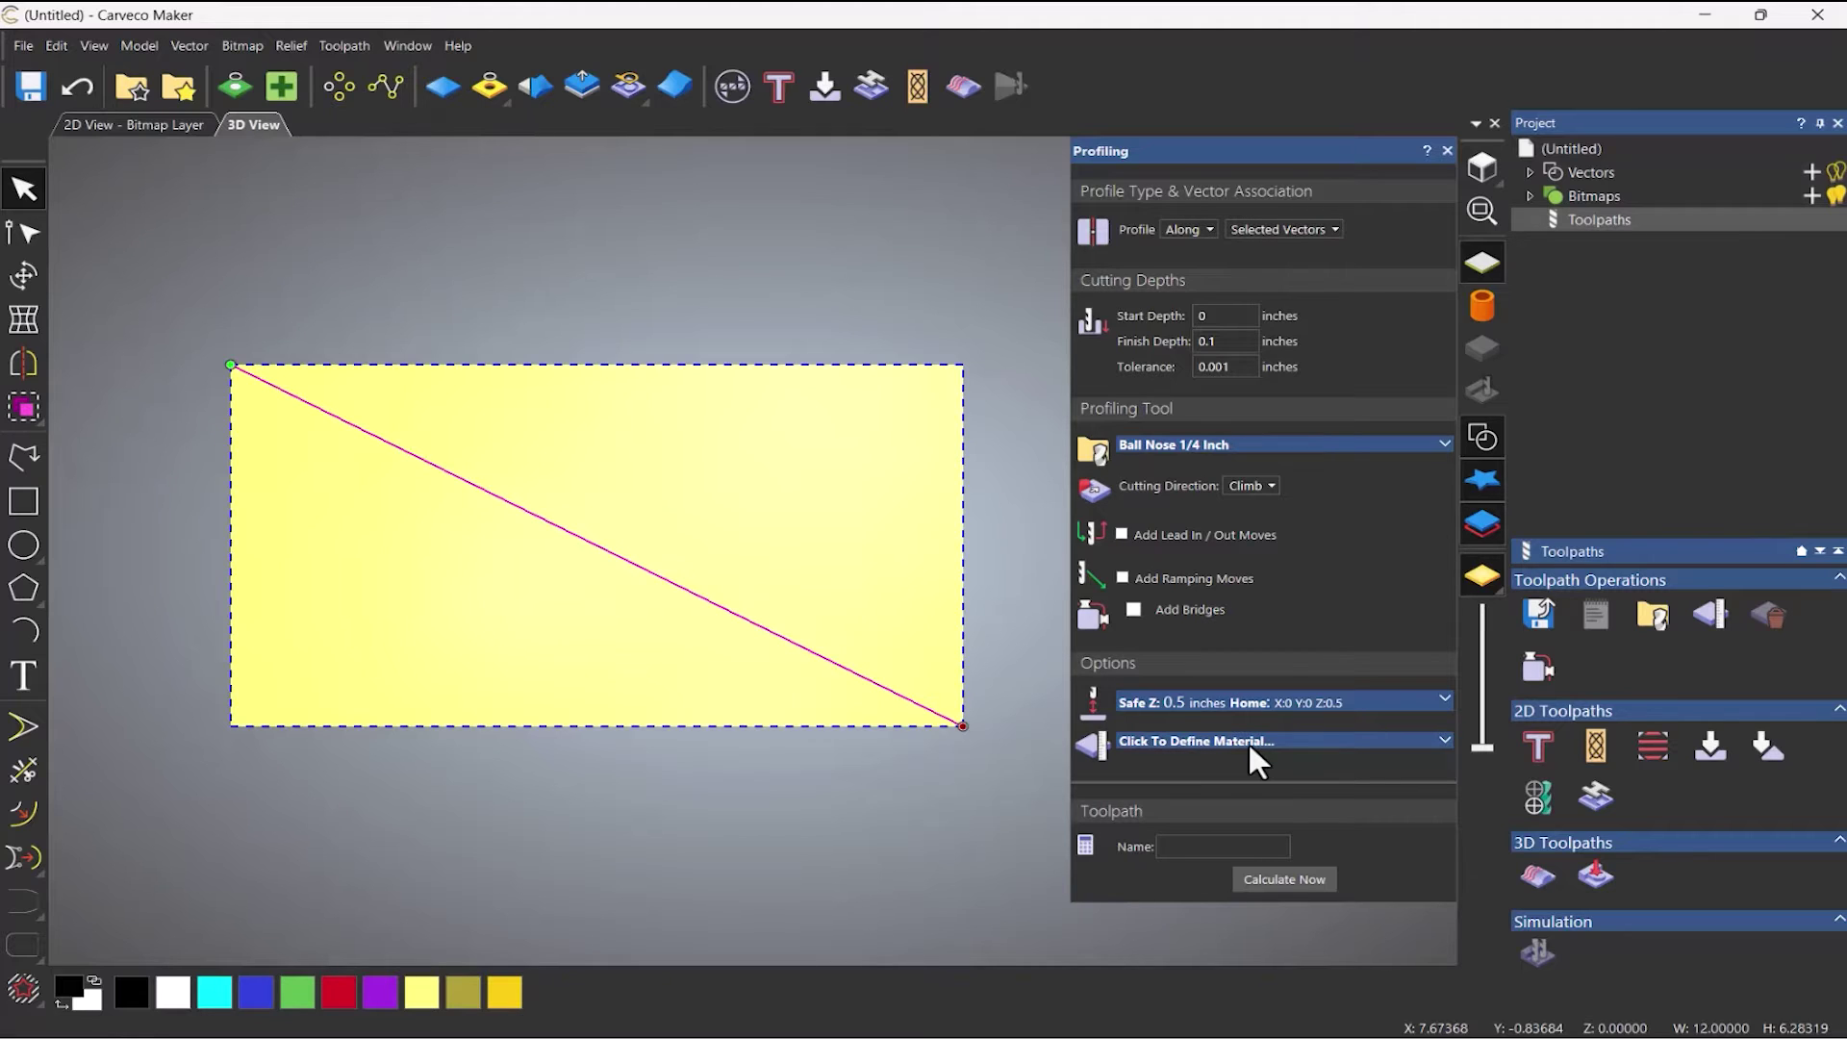
Define the material as 1 inch thick with Z zero at the top surface.
{"action": "left_click", "coordinate": [1250, 746]}
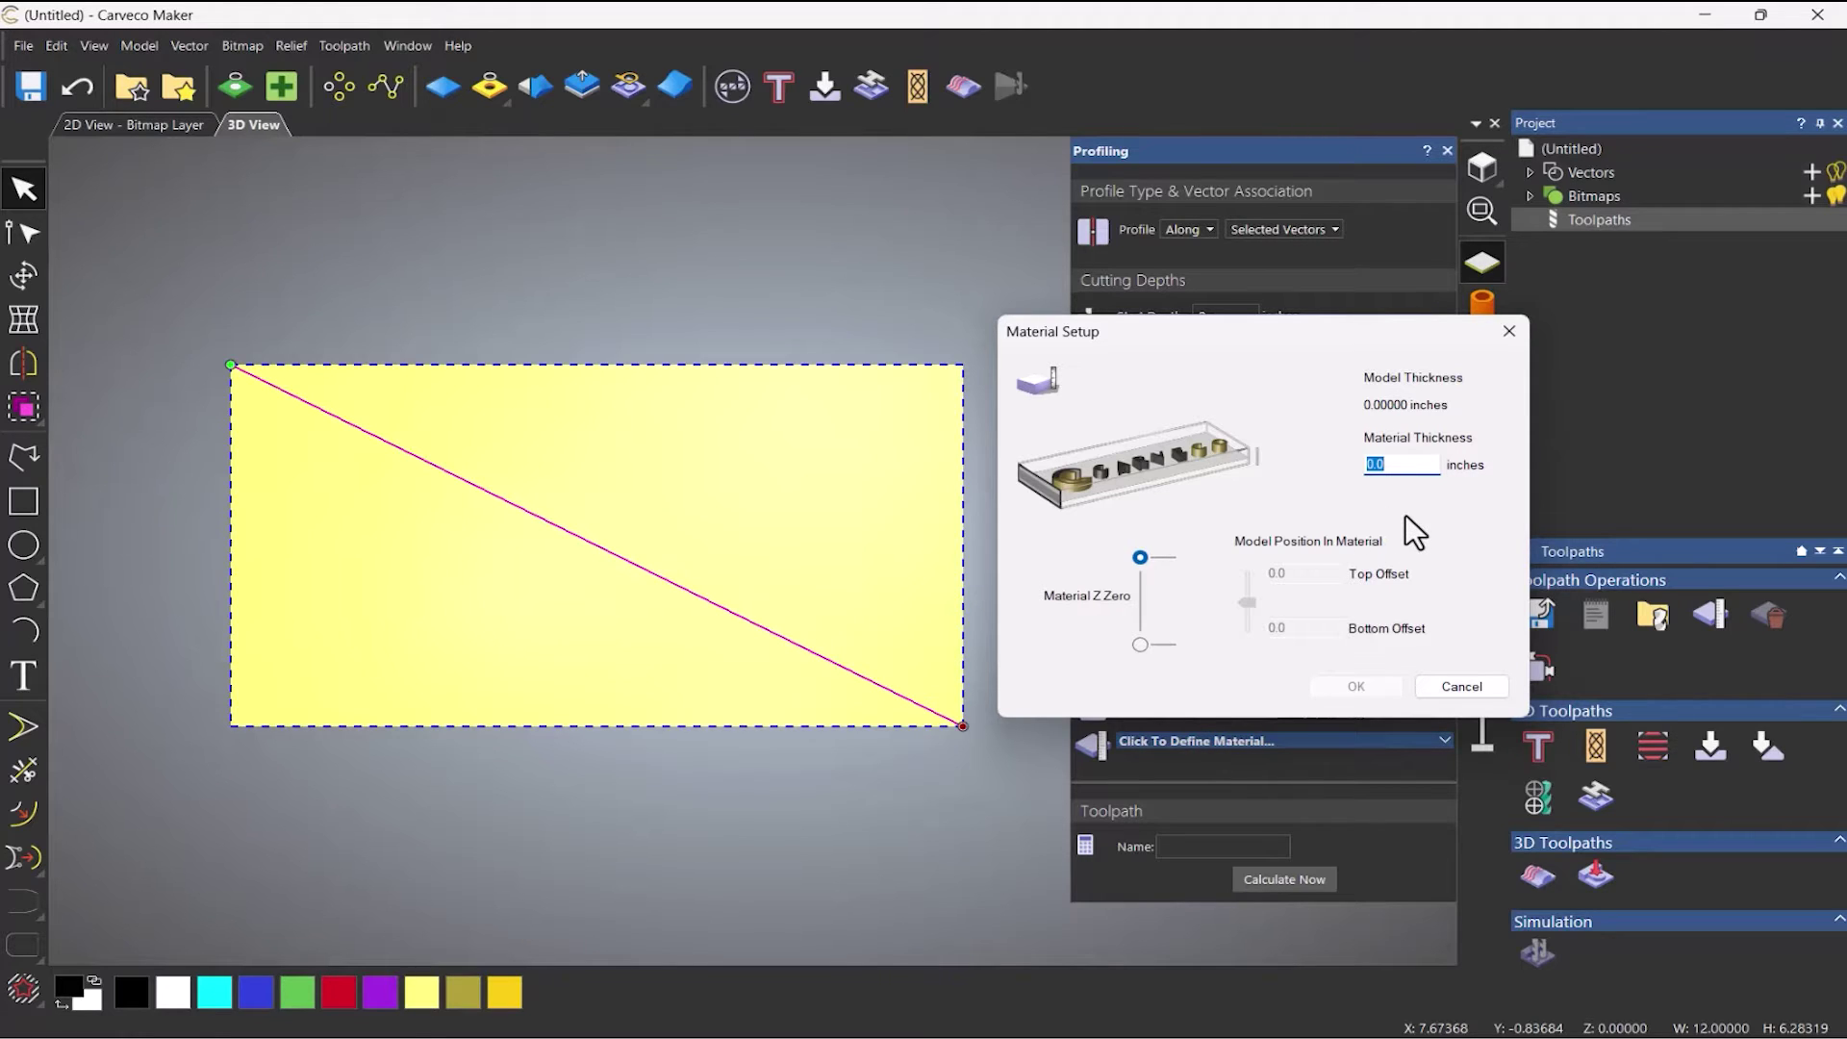
{"action": "type", "text": "1"}
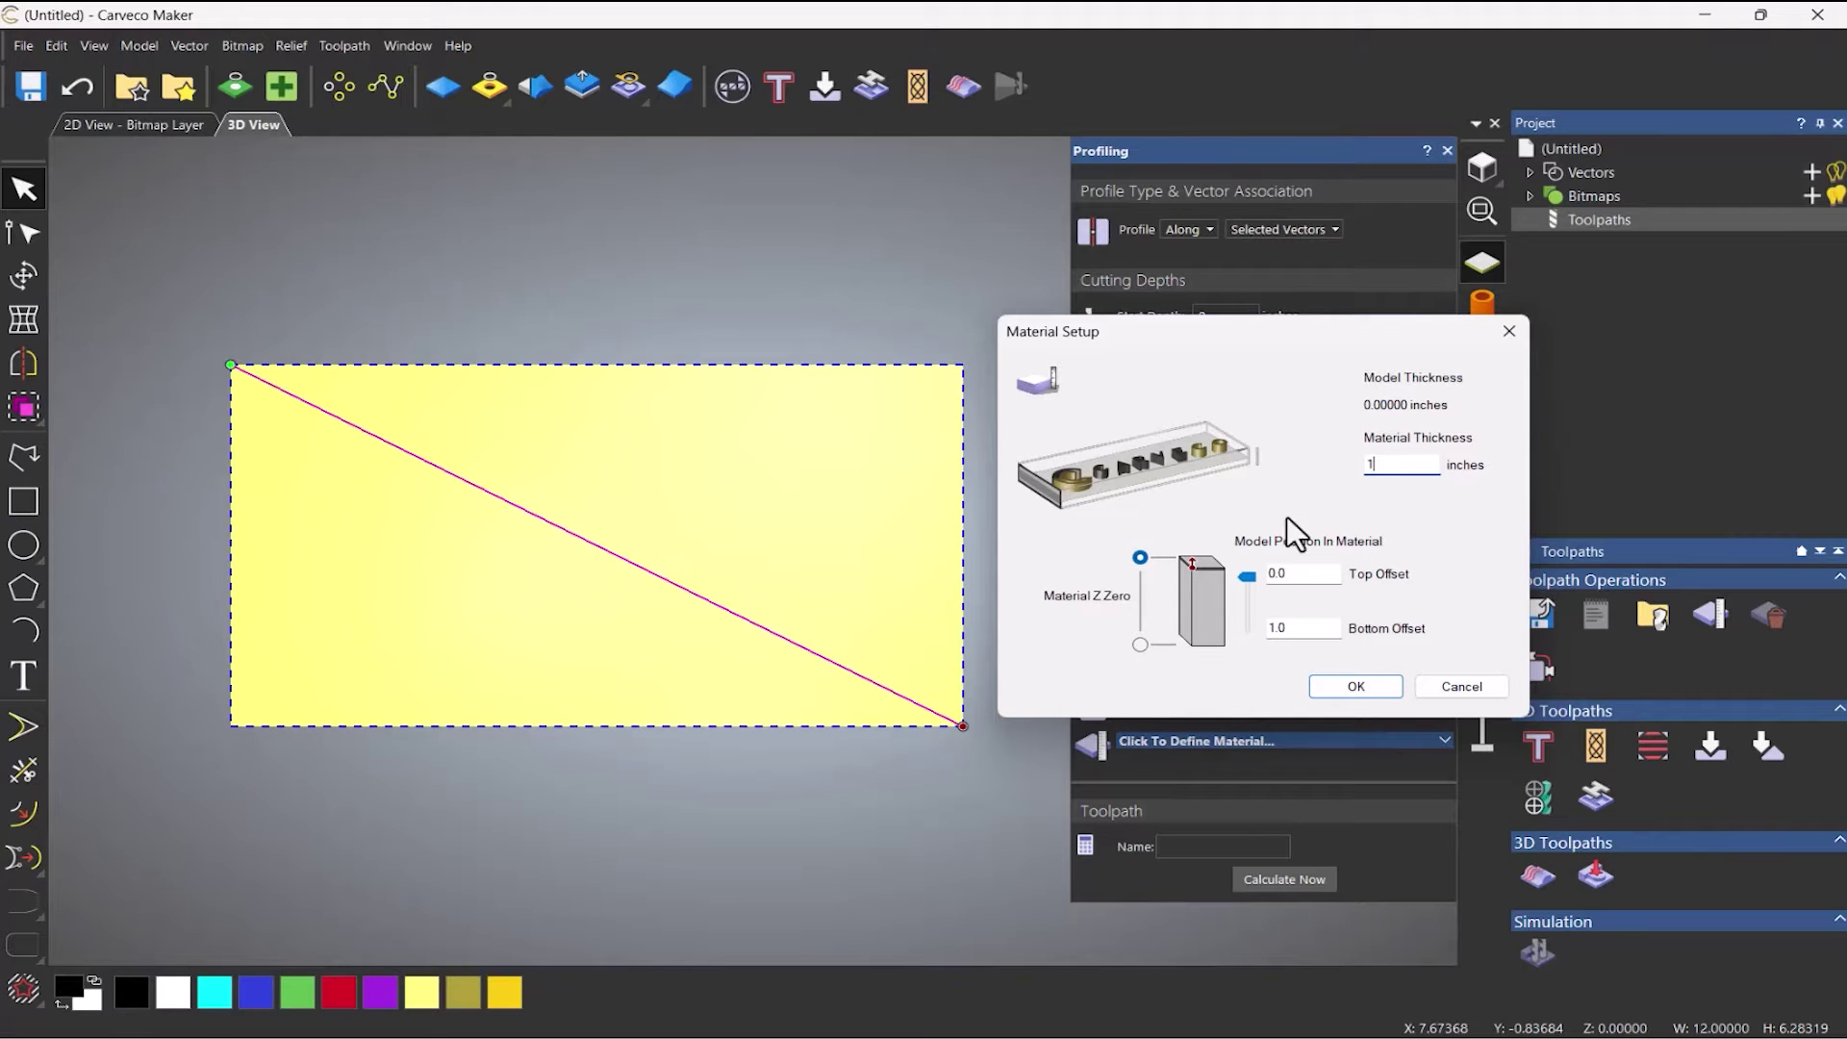
{"action": "left_click", "coordinate": [1140, 558]}
{"action": "left_click", "coordinate": [1347, 683]}
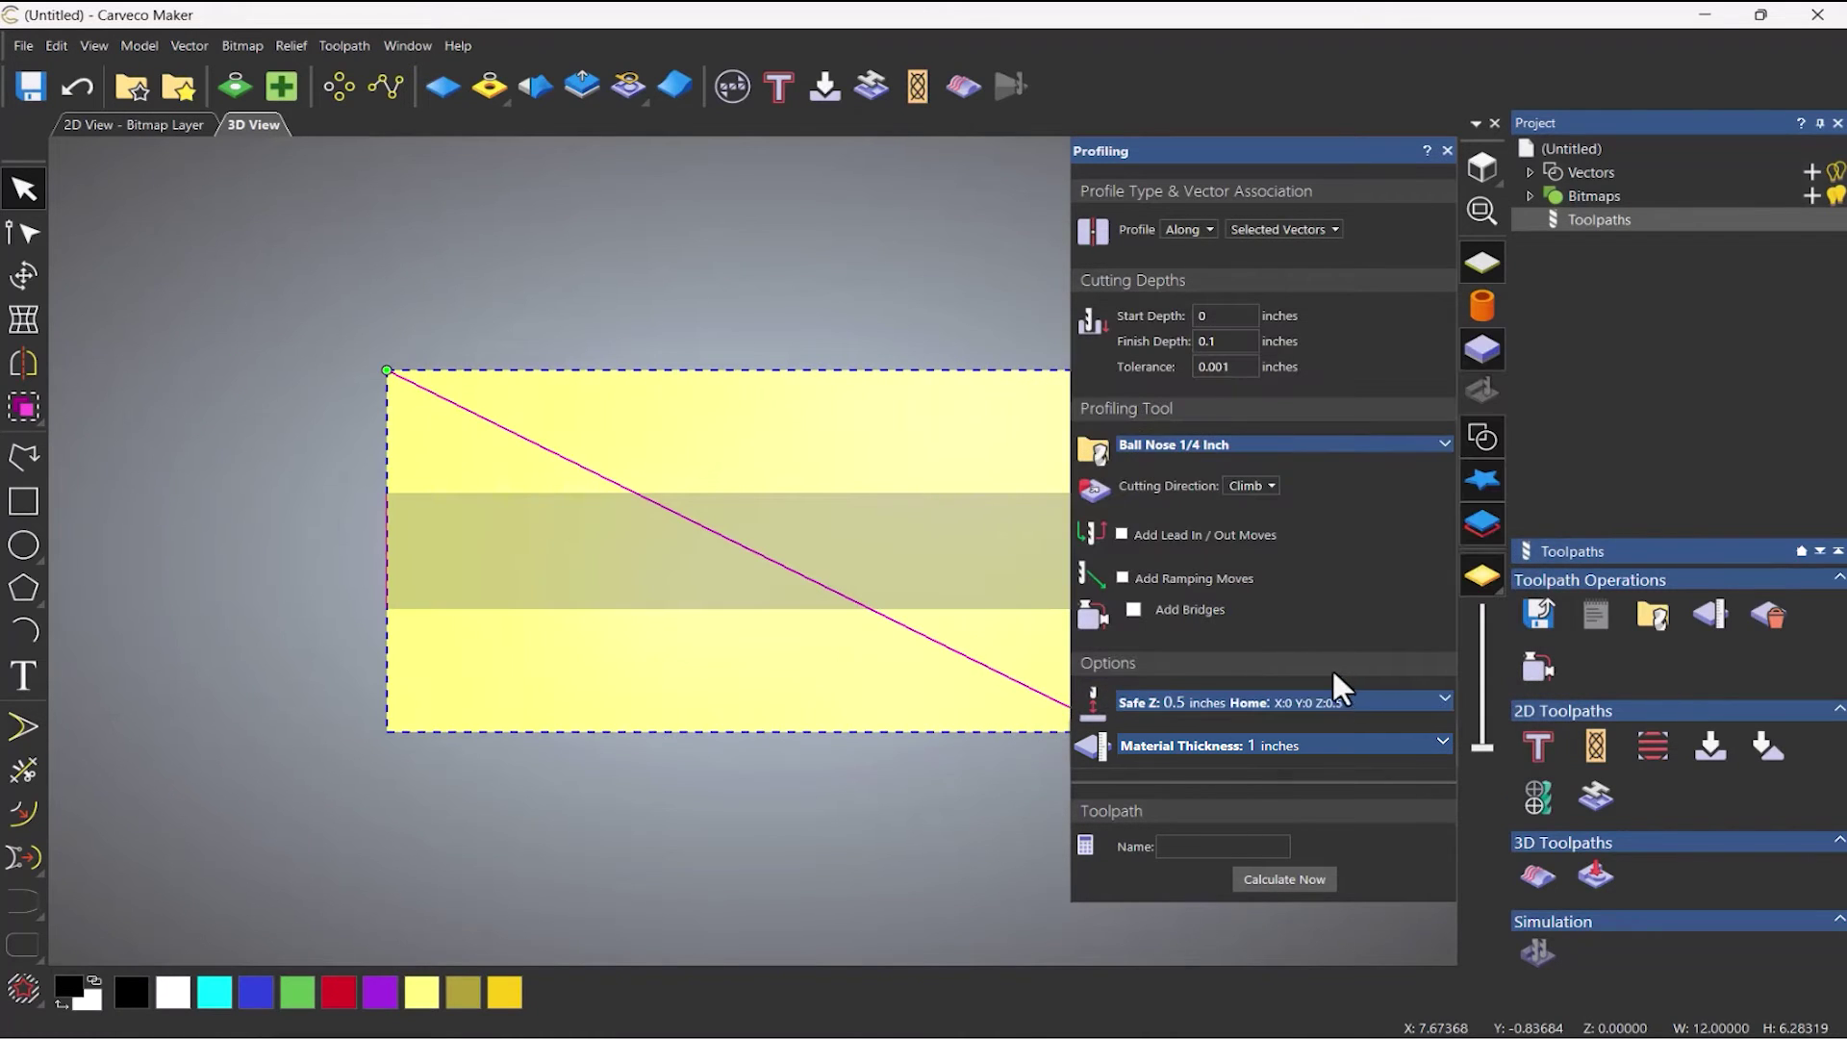
{"action": "left_click_drag", "start_coordinate": [724, 795], "coordinate": [925, 505]}
Rewrap the relief as a translucent cylinder and calculate the Profile toolpath.
{"action": "scroll", "coordinate": [915, 496], "scroll_direction": "up", "scroll_amount": 1}
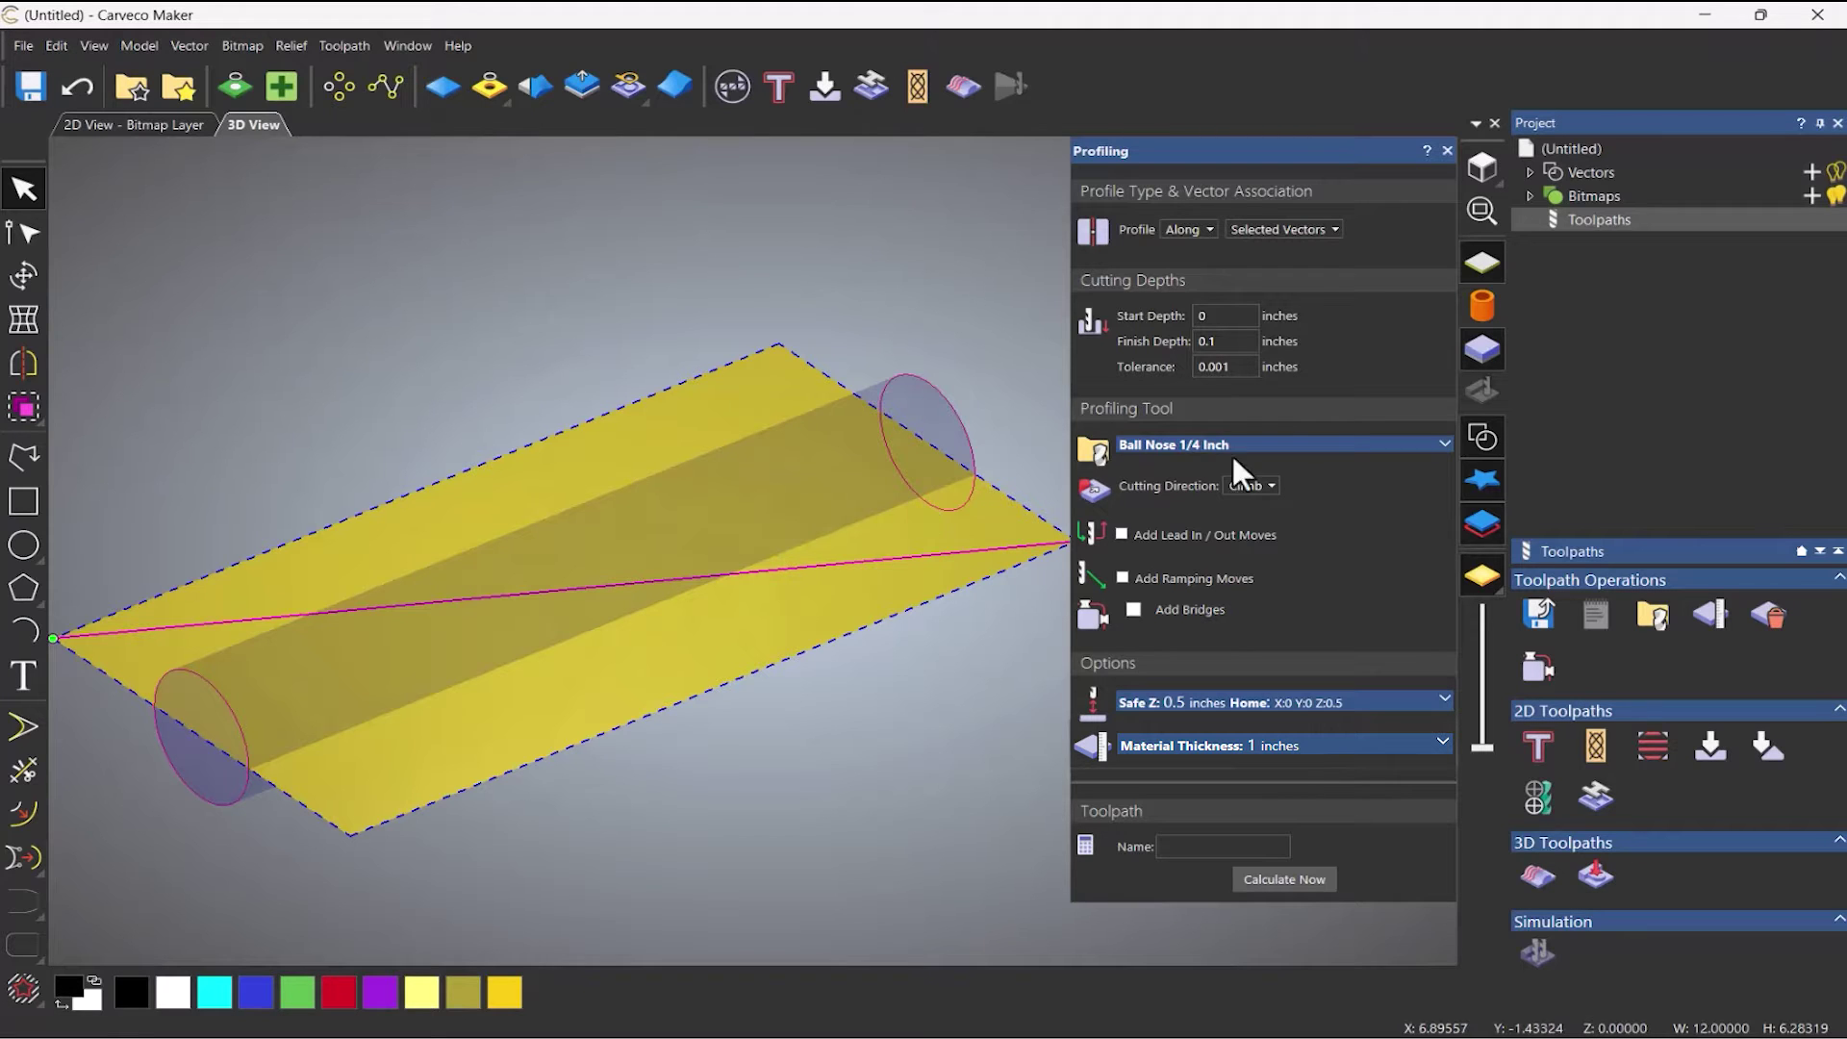
{"action": "left_click", "coordinate": [1473, 305]}
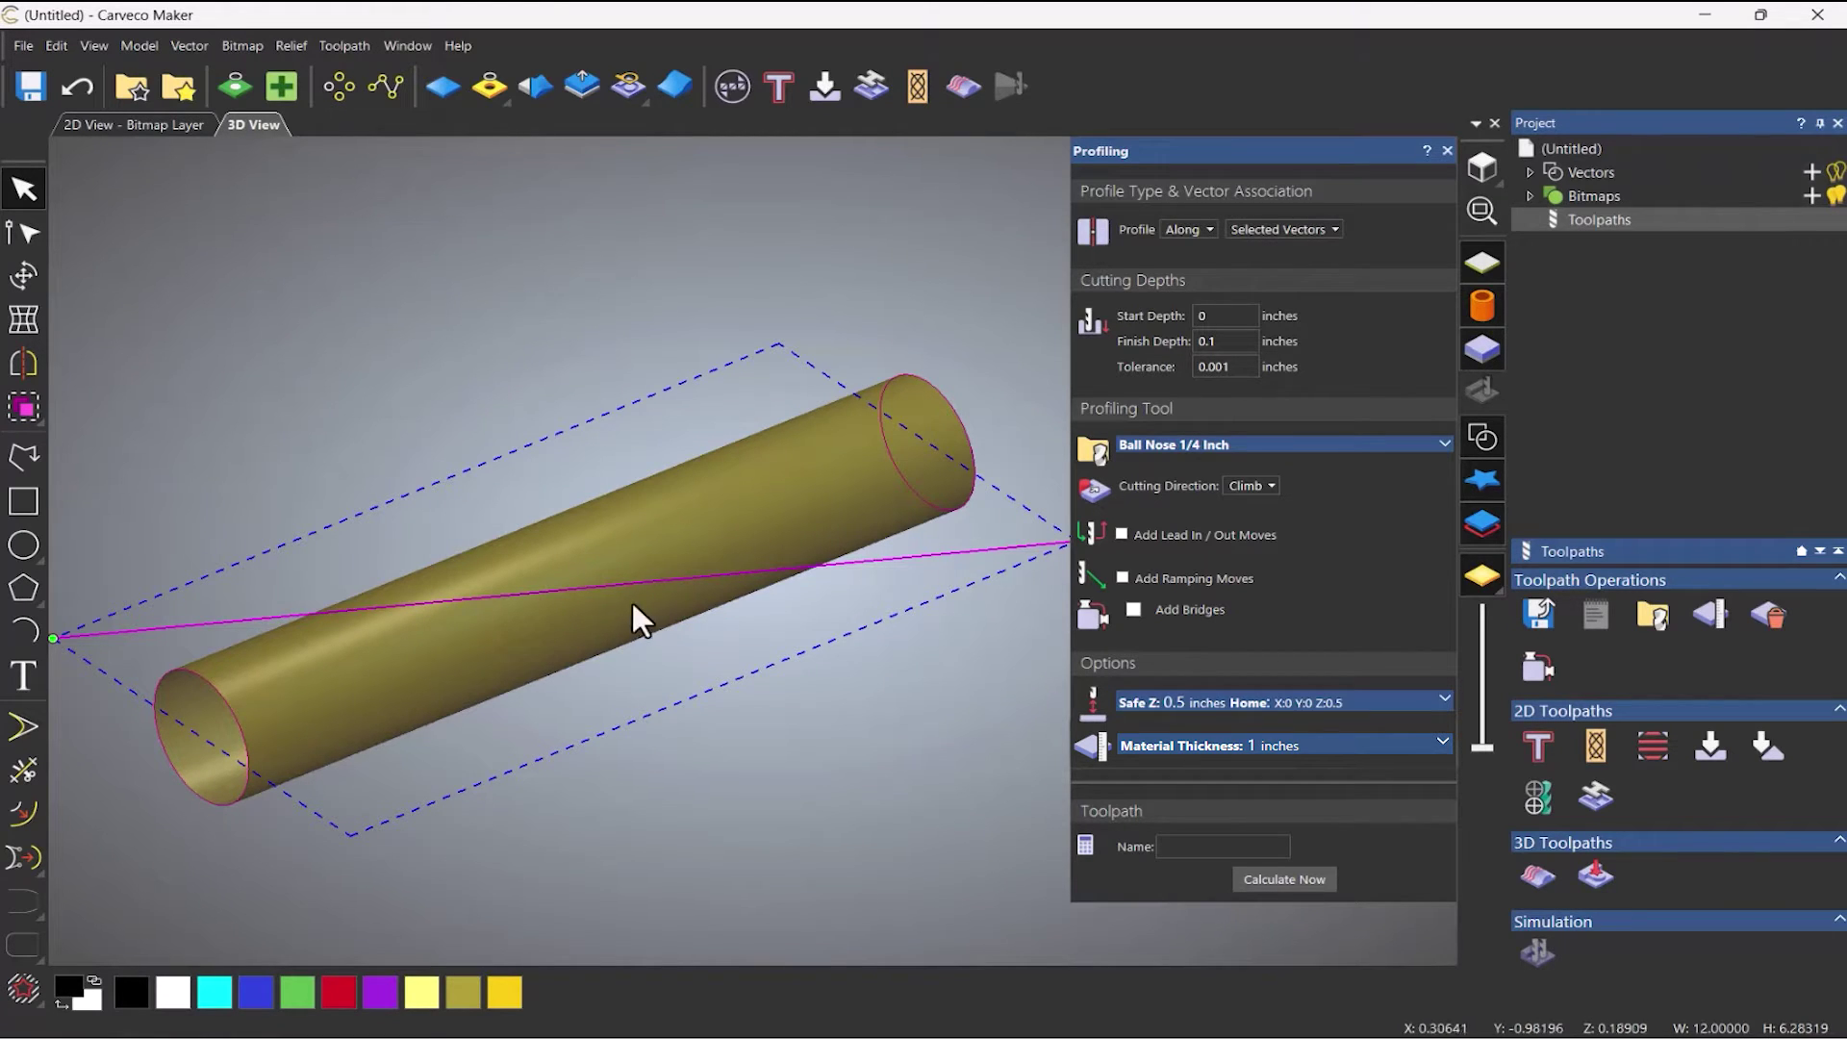
{"action": "left_click", "coordinate": [1479, 521]}
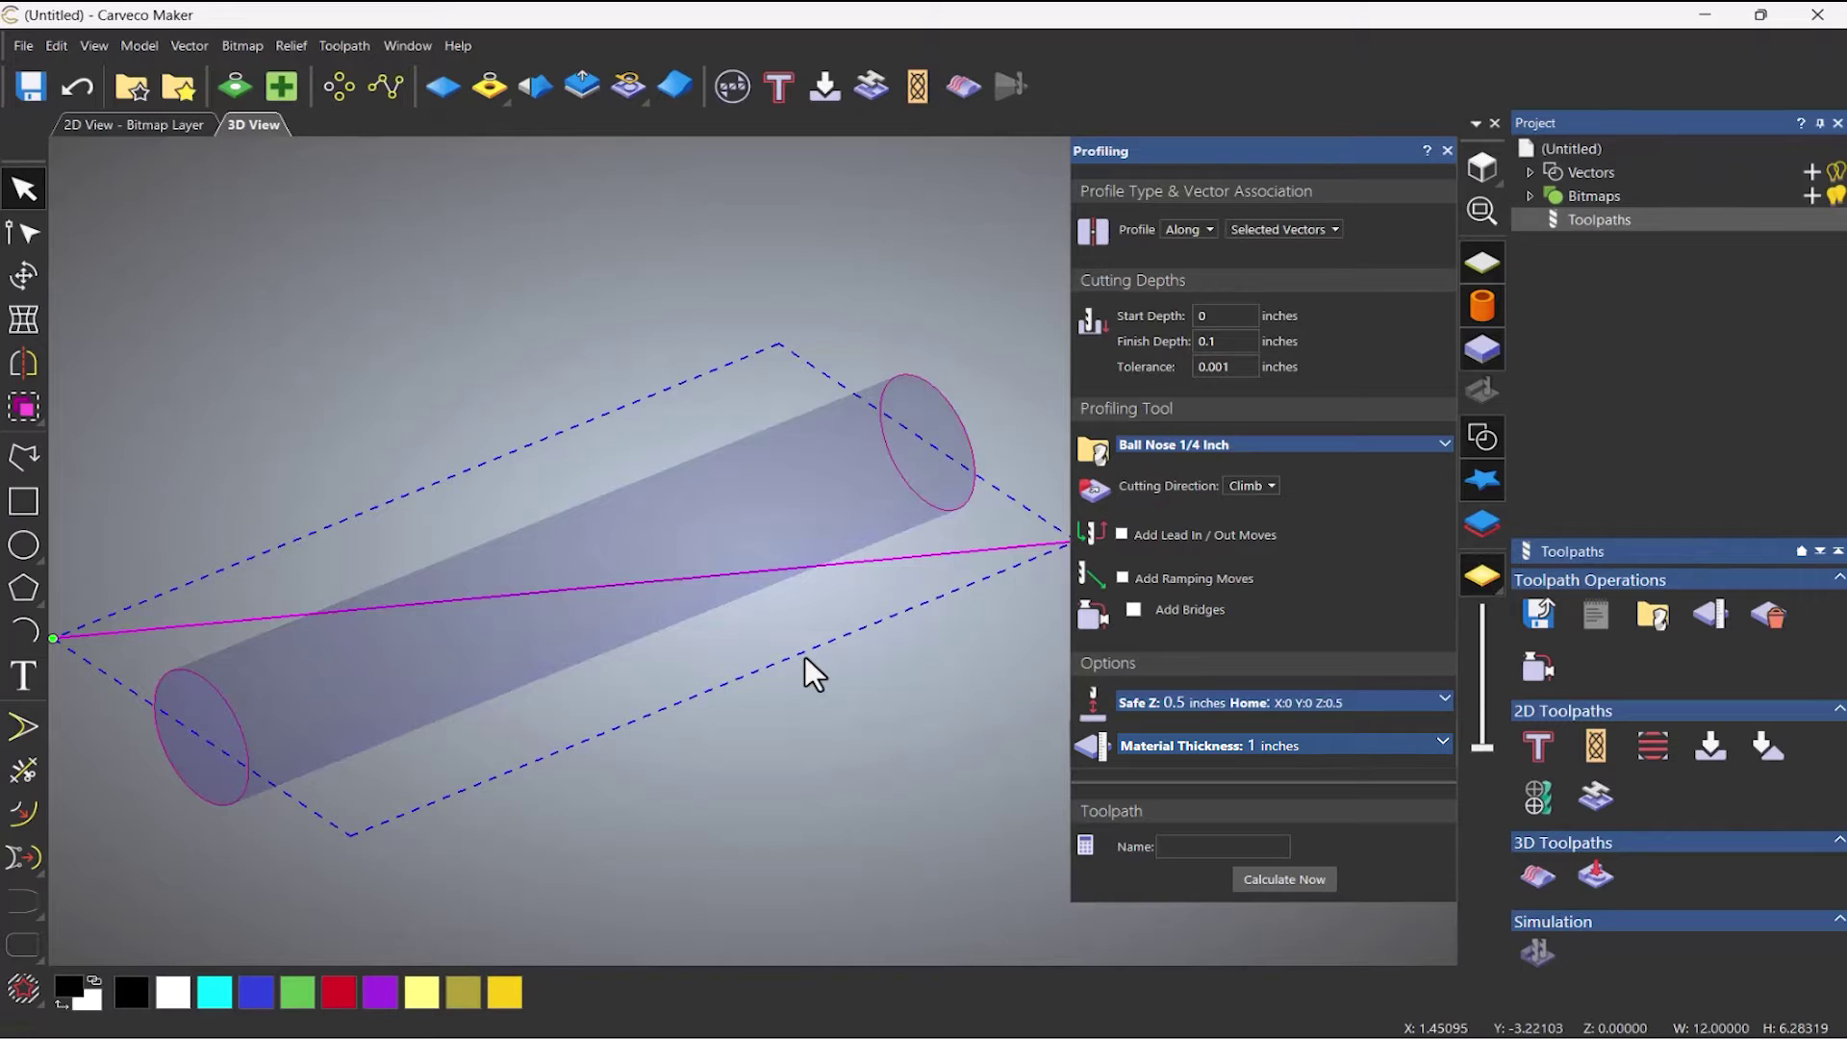
{"action": "left_click", "coordinate": [1268, 881]}
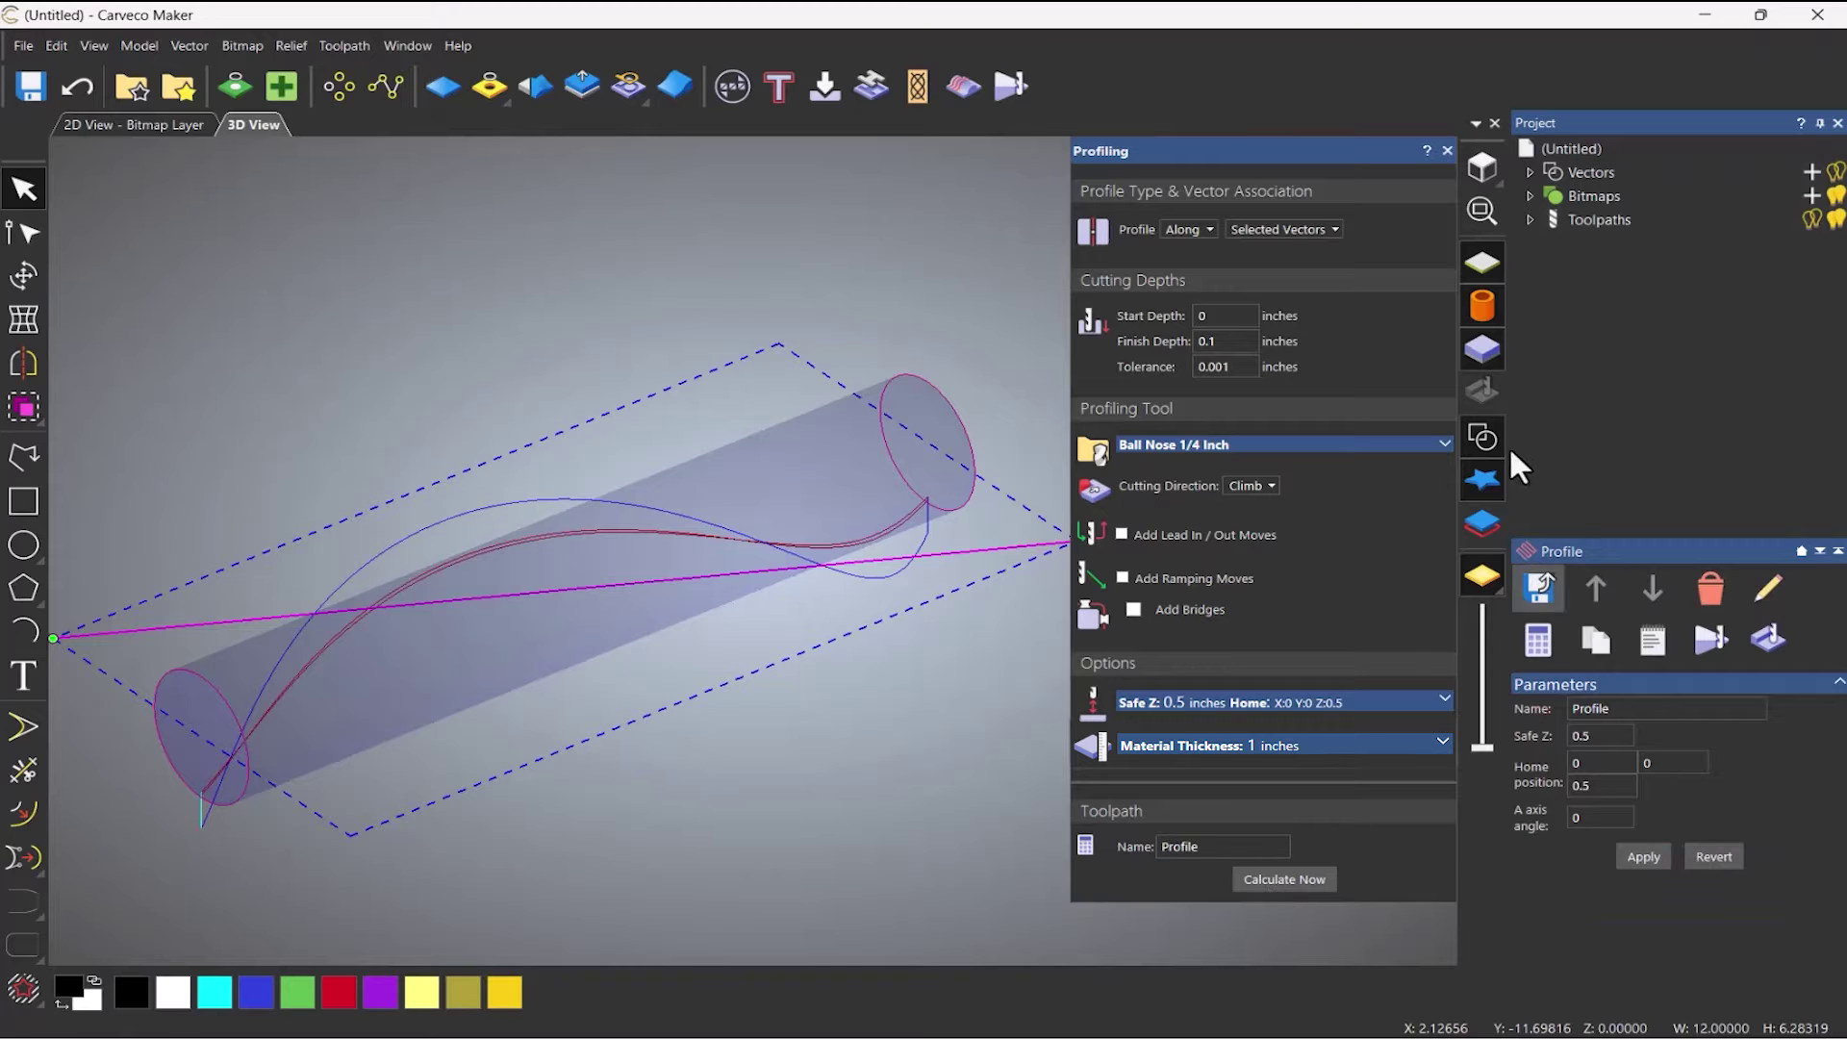
Hide the vectors, close the Profiling panel, and expand Toolpaths to reveal Profile.
{"action": "left_click", "coordinate": [1484, 439]}
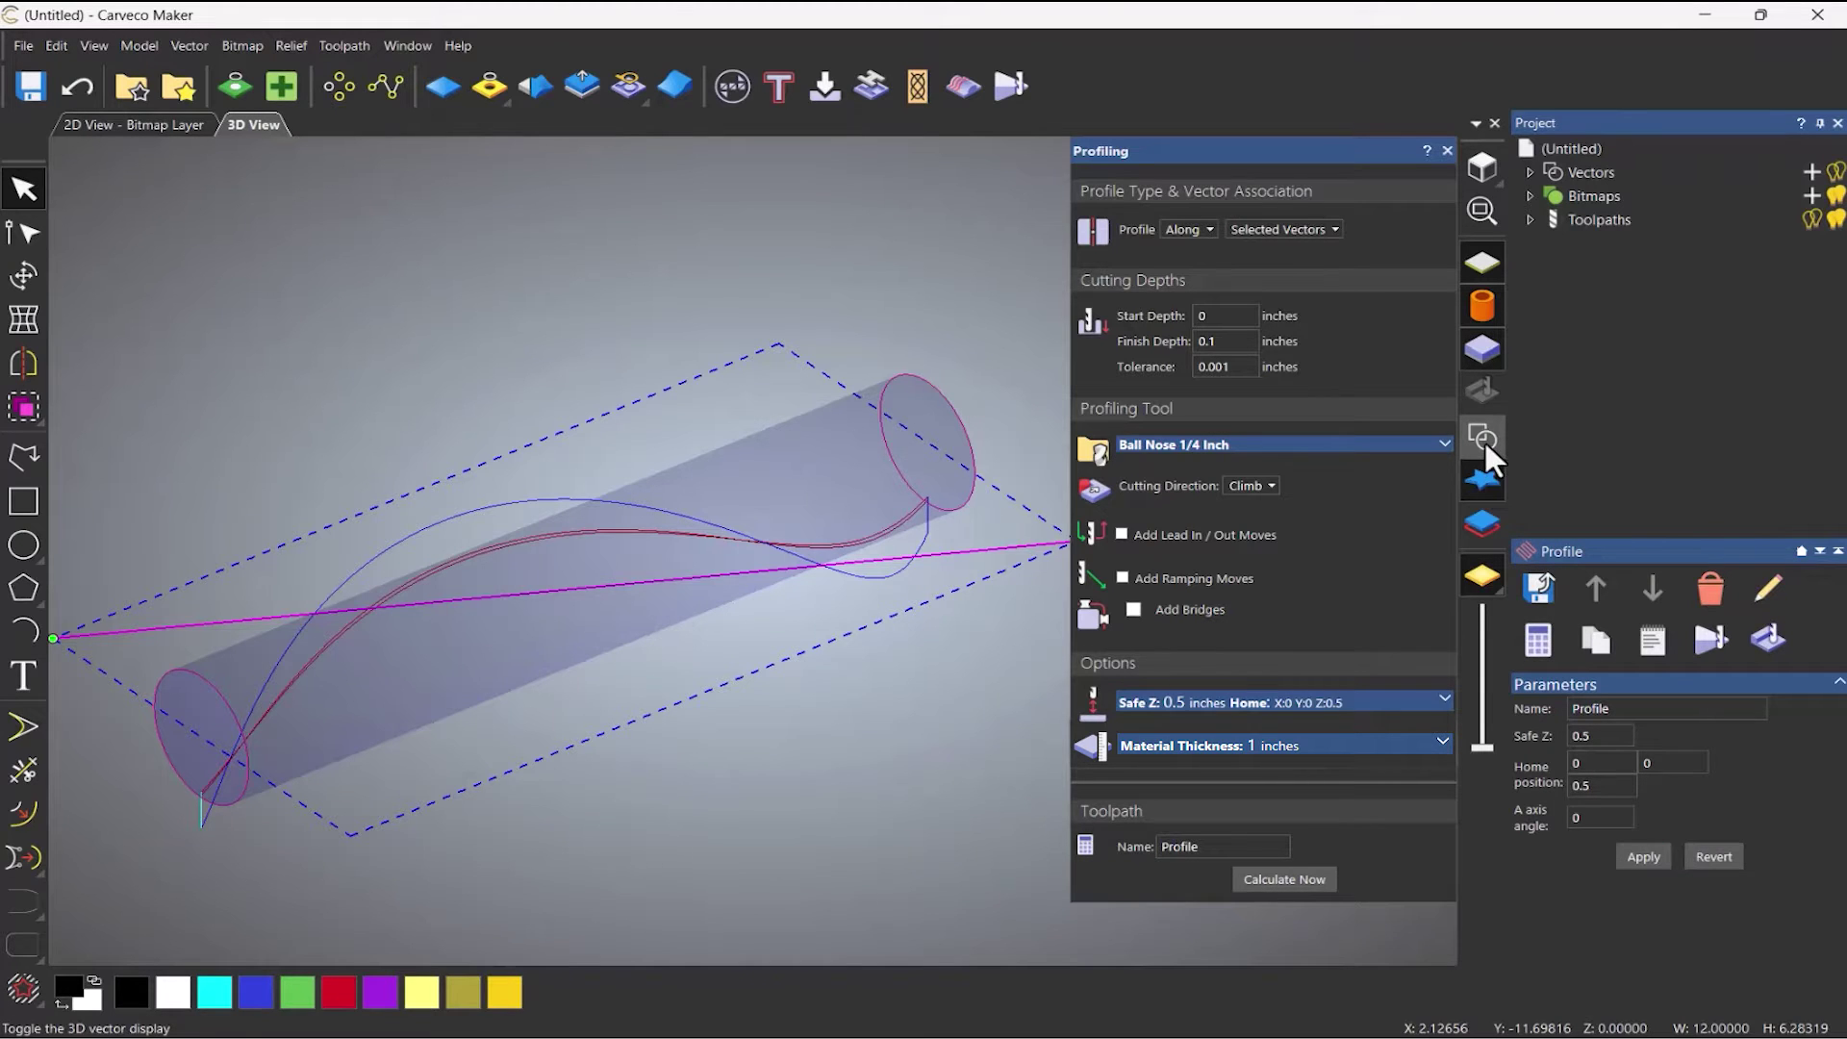
{"action": "left_click_drag", "start_coordinate": [469, 697], "coordinate": [490, 736]}
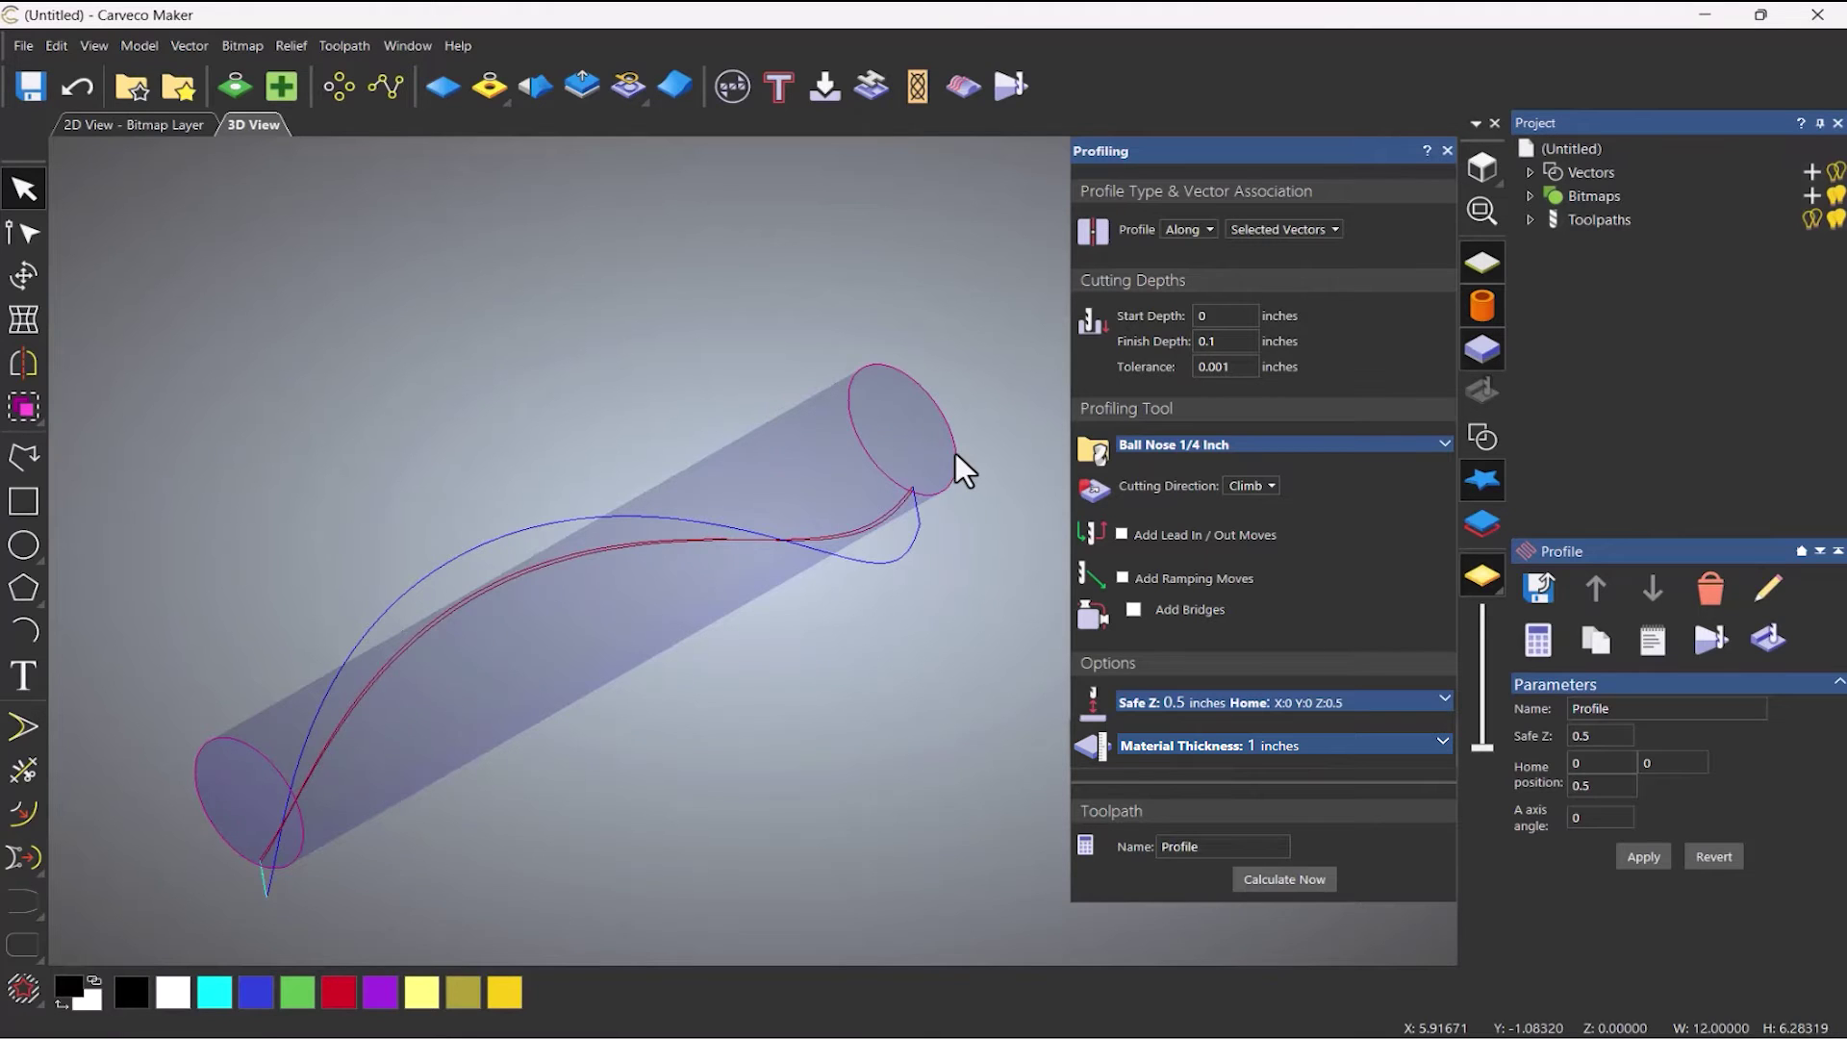
{"action": "left_click", "coordinate": [1447, 150]}
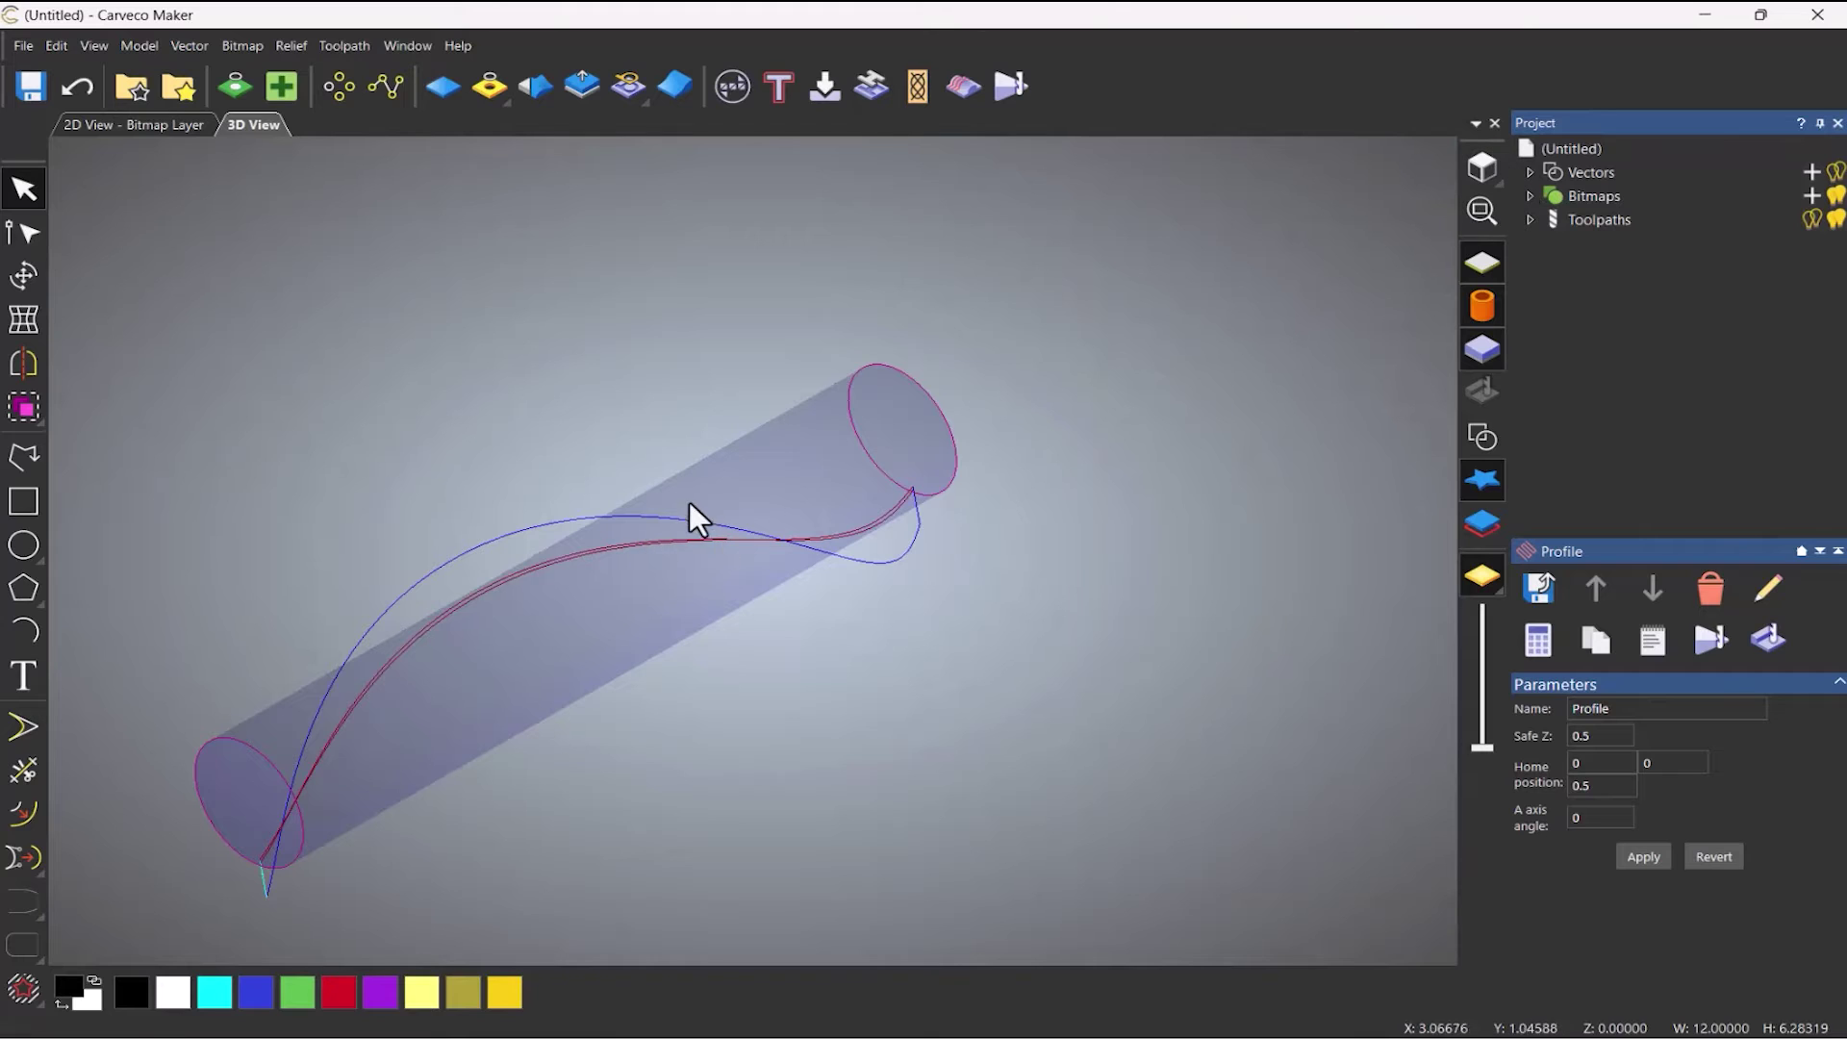
{"action": "middle_click_drag", "start_coordinate": [689, 518], "coordinate": [914, 425]}
{"action": "left_click", "coordinate": [1530, 219]}
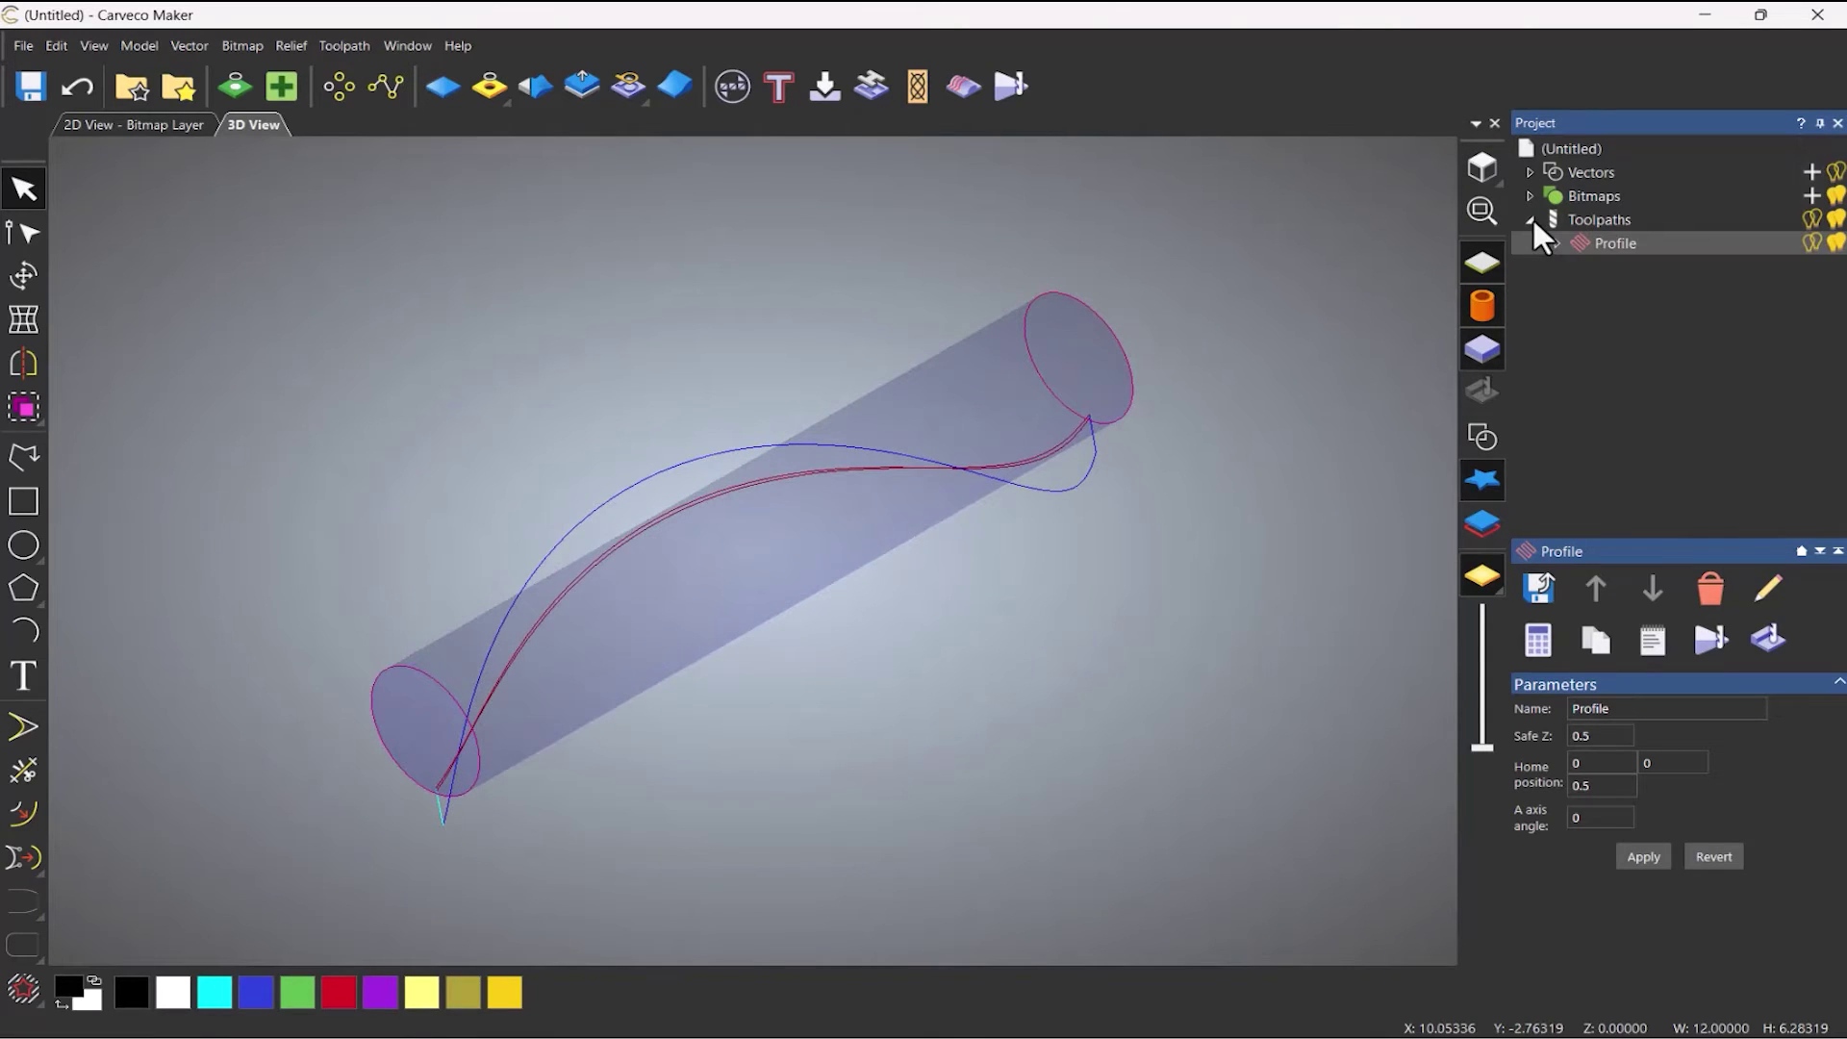
{"action": "right_click", "coordinate": [1604, 244]}
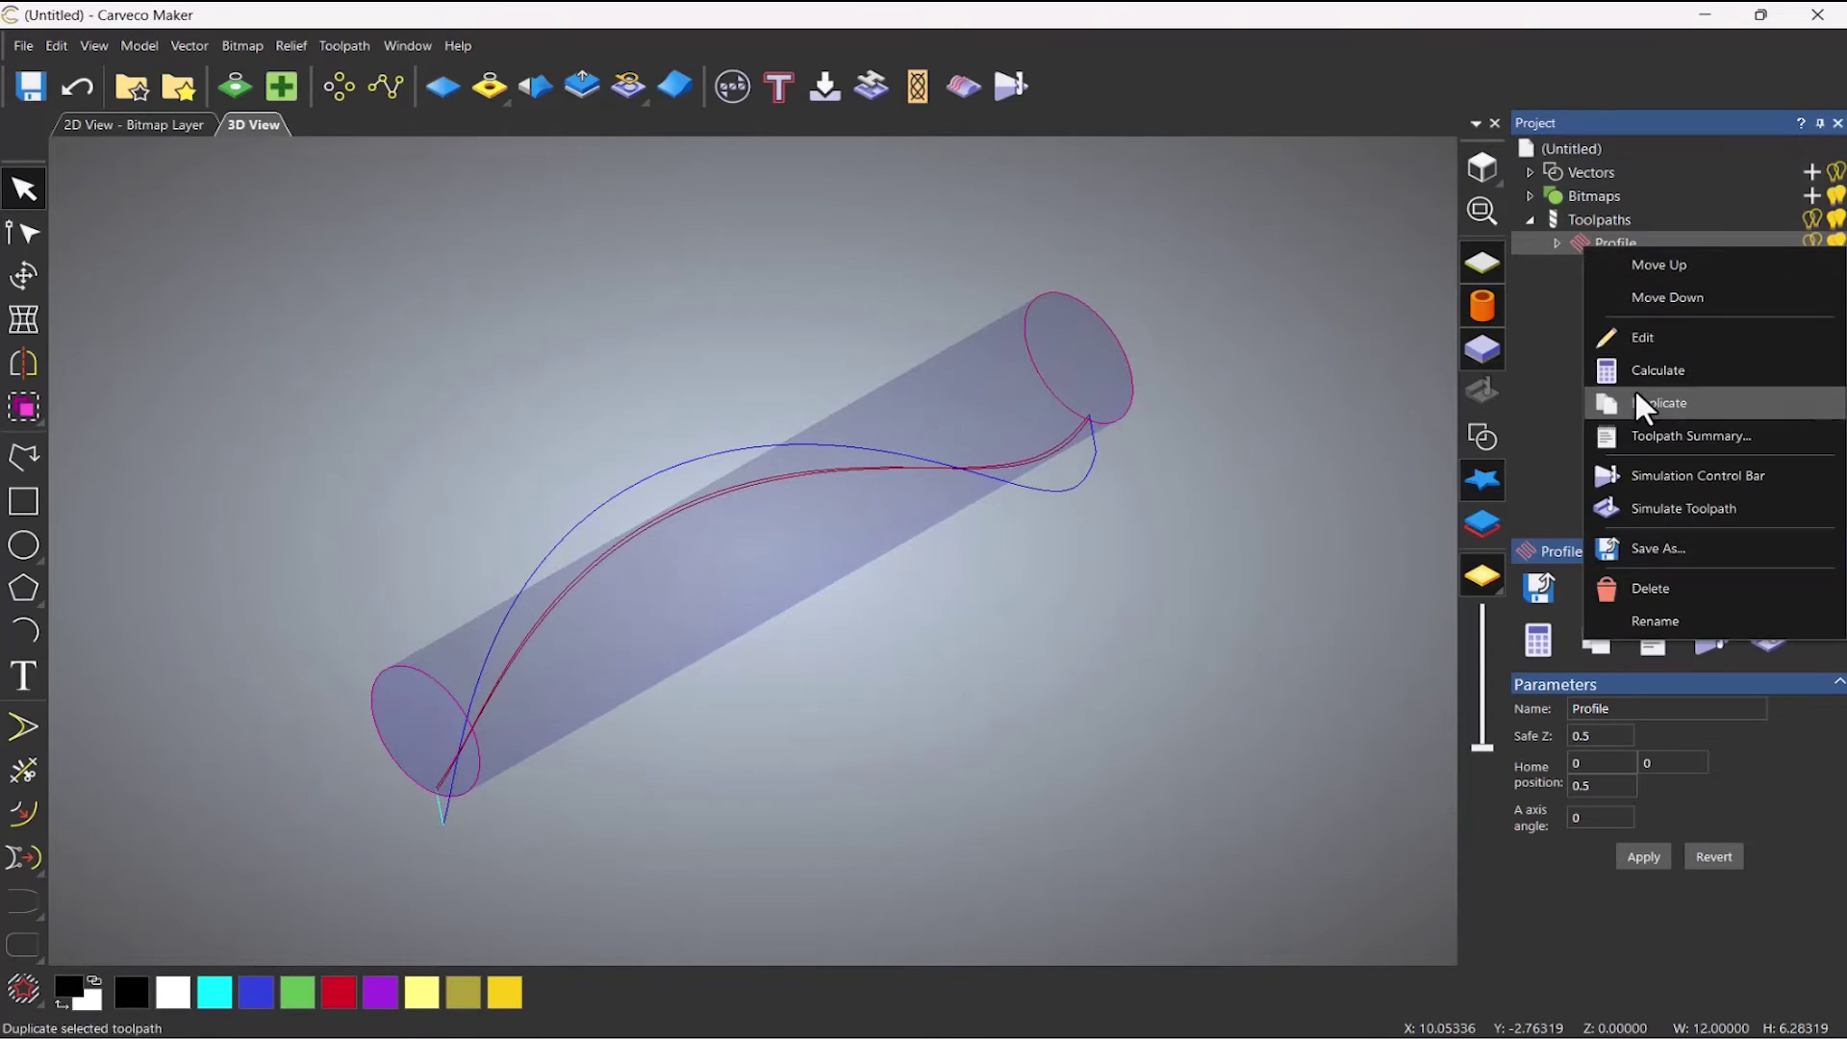
Simulate the Profile toolpath and inspect the carved spiral groove from several angles.
{"action": "left_click", "coordinate": [1652, 505]}
{"action": "left_click_drag", "start_coordinate": [948, 511], "coordinate": [1167, 598]}
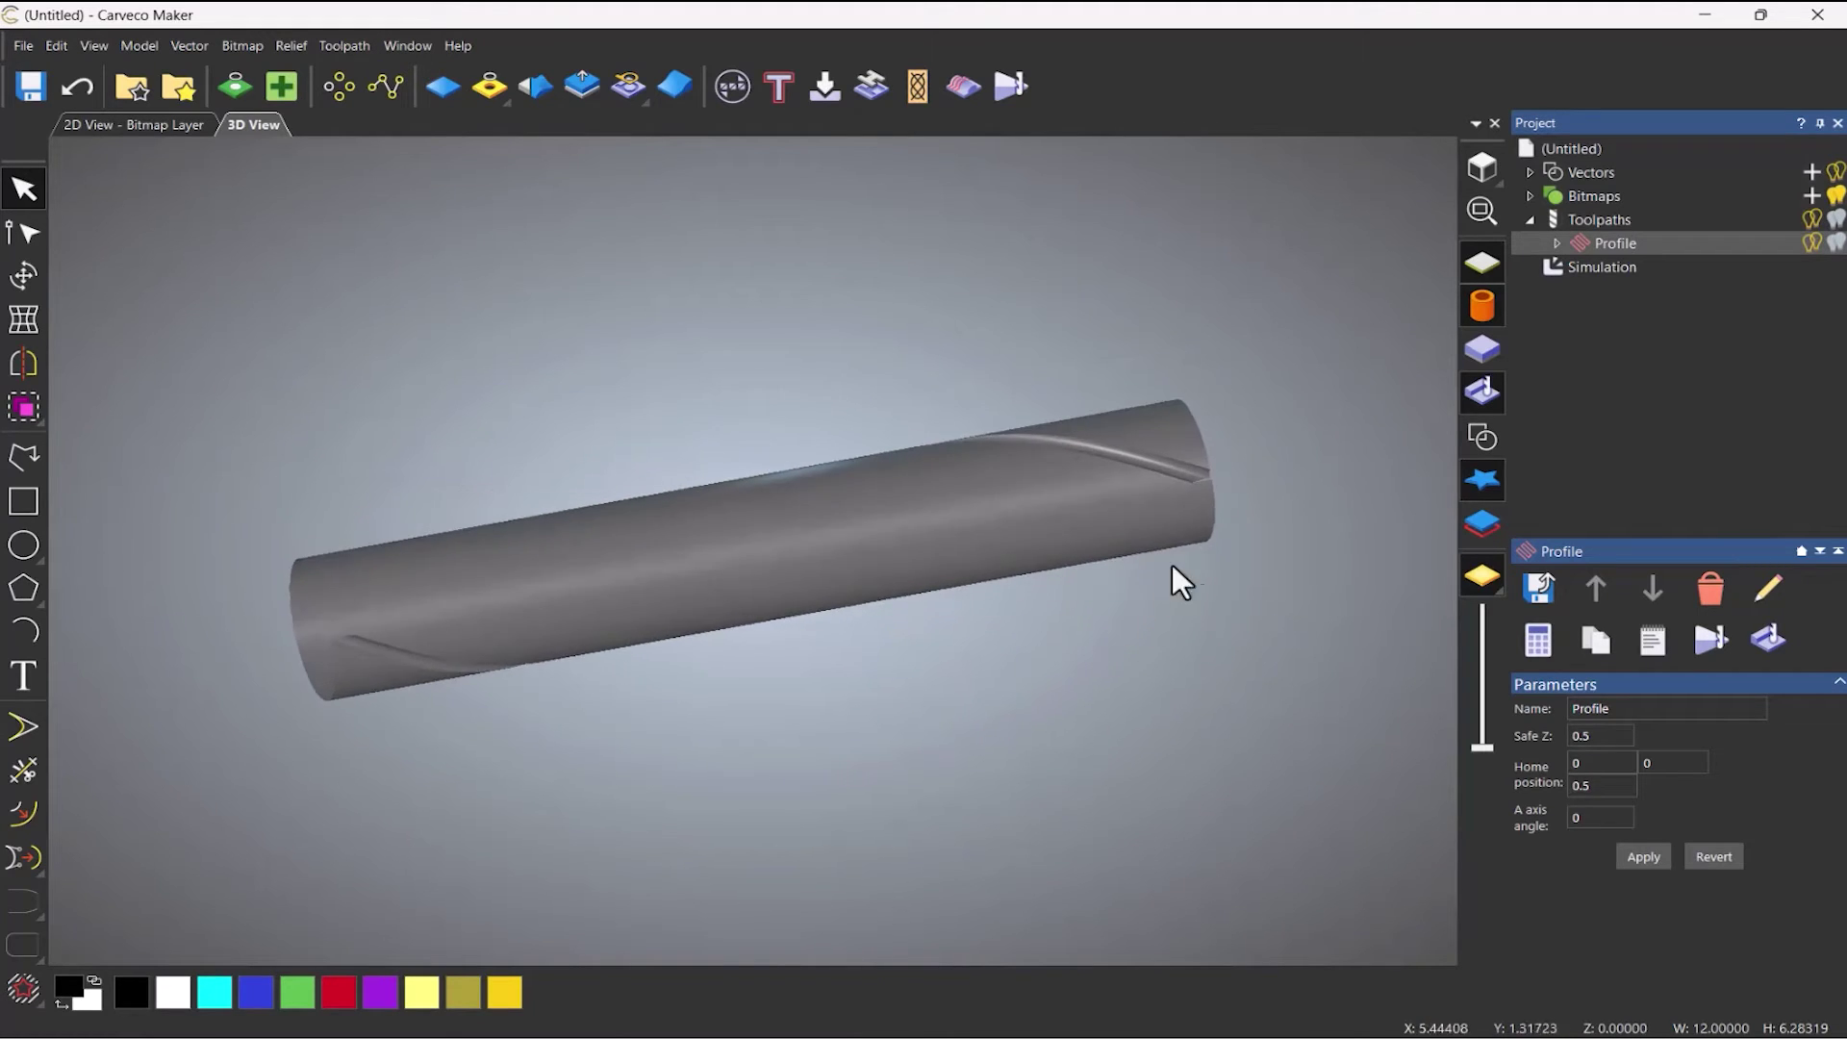
{"action": "scroll", "coordinate": [1286, 445], "scroll_direction": "up", "scroll_amount": 3}
{"action": "left_click_drag", "start_coordinate": [1286, 445], "coordinate": [1131, 665]}
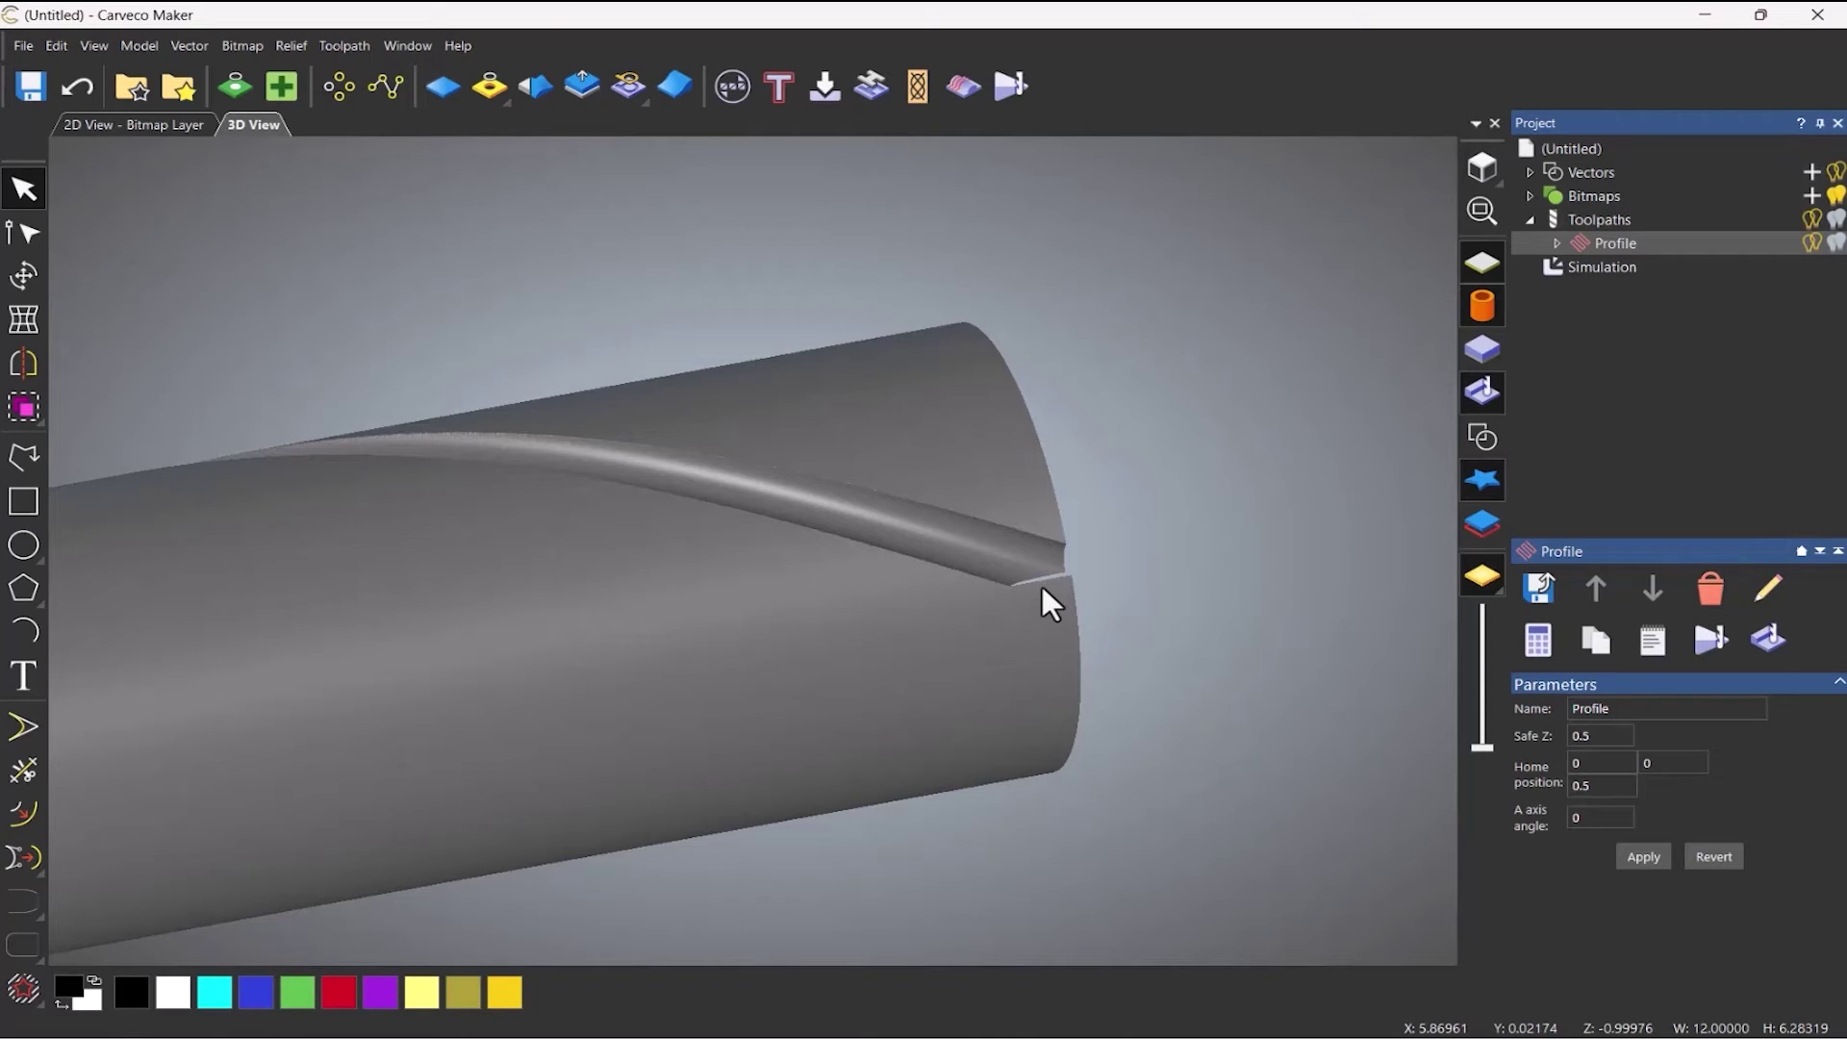
{"action": "left_click", "coordinate": [1481, 167]}
{"action": "left_click_drag", "start_coordinate": [785, 733], "coordinate": [1001, 764]}
Delete the Simulation result and rerun the Profile toolpath simulation.
{"action": "right_click", "coordinate": [1580, 266]}
{"action": "left_click", "coordinate": [1614, 358]}
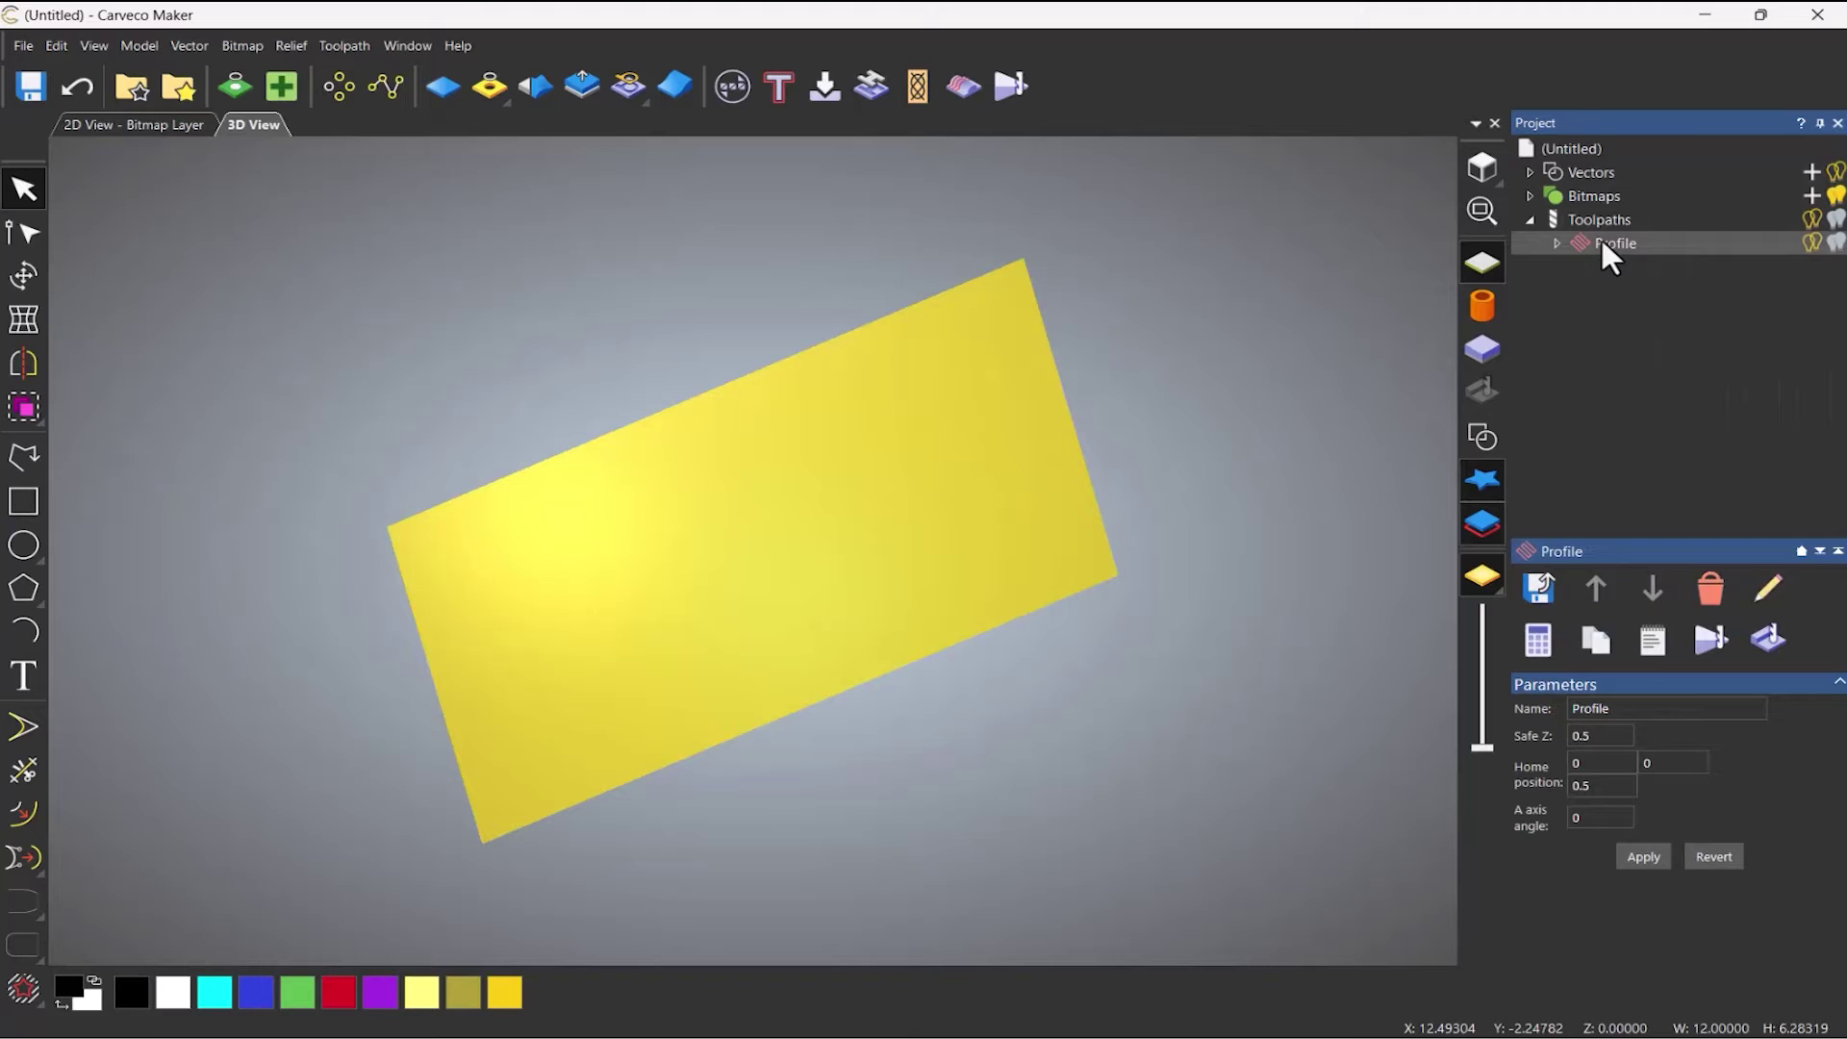
{"action": "right_click", "coordinate": [1601, 235]}
{"action": "left_click", "coordinate": [1654, 468]}
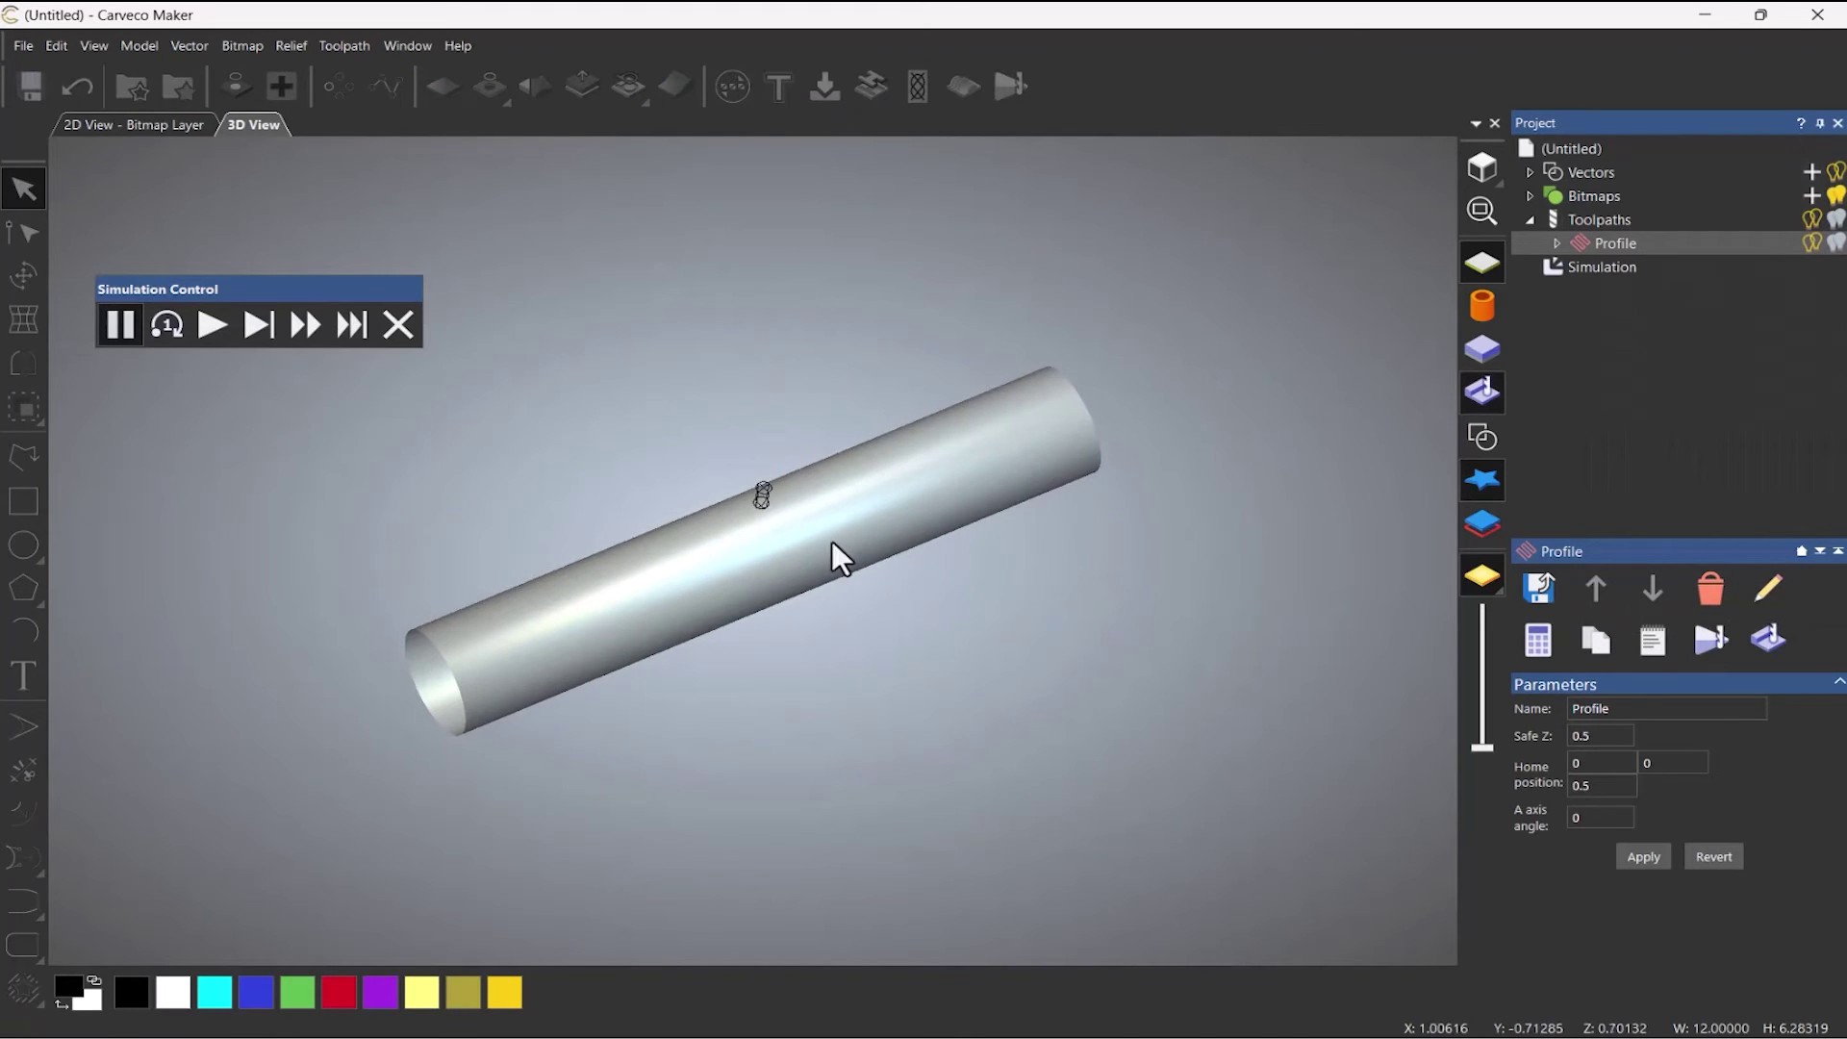
Play the simulation to completion and bring up the Simulation rendering settings.
{"action": "left_click", "coordinate": [197, 333]}
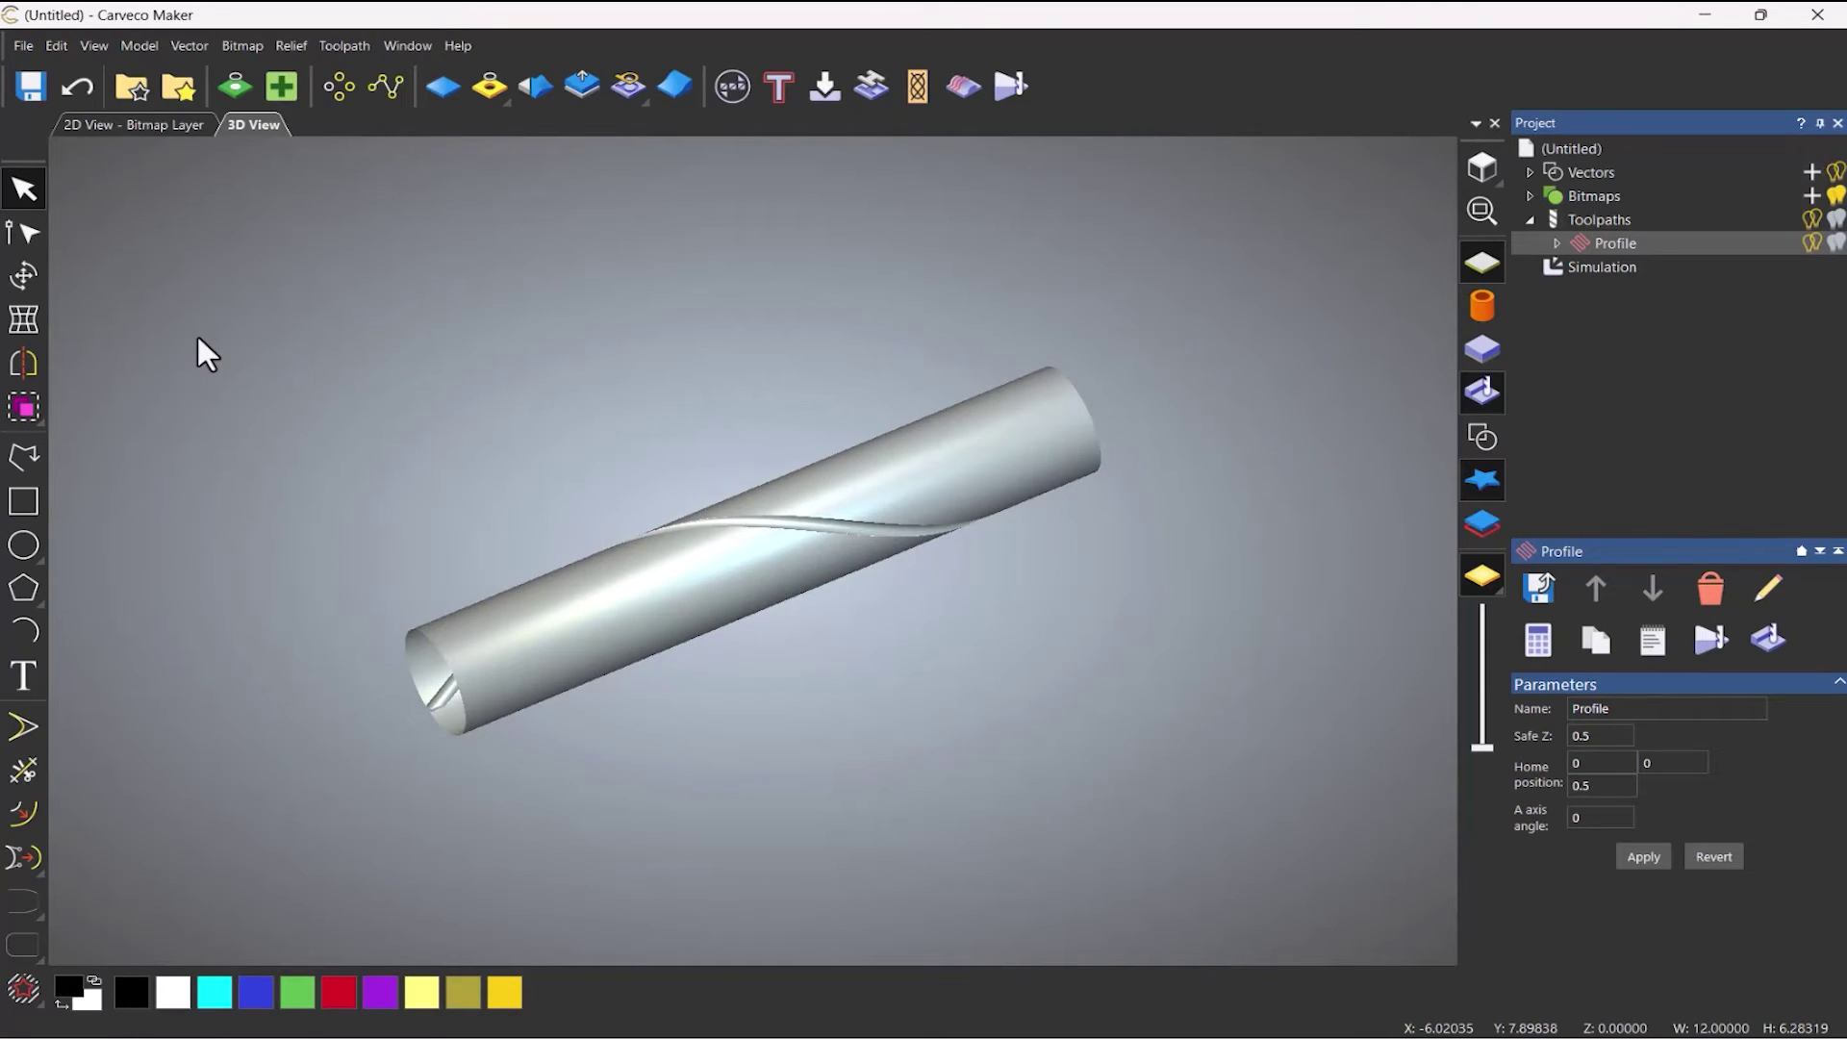
{"action": "left_click", "coordinate": [1596, 286]}
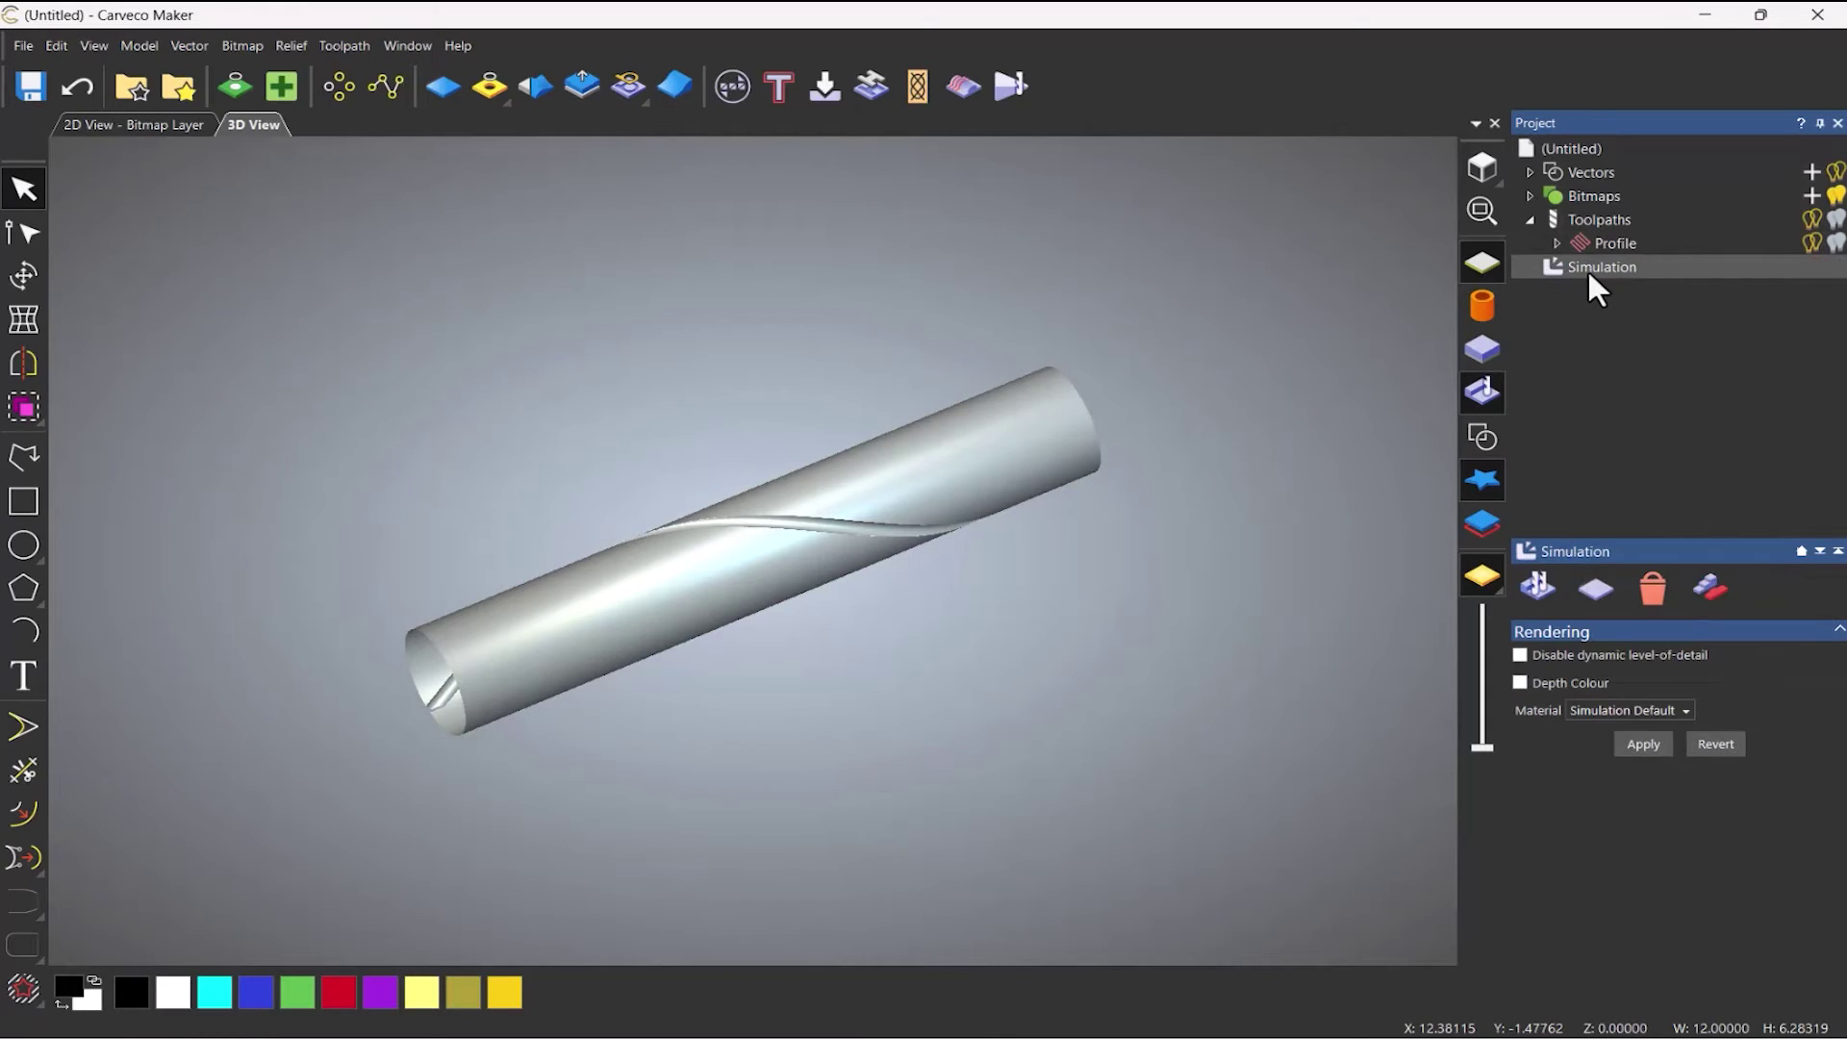
Apply the Beech (H) material to the simulated cylinder and tilt the view to check it.
{"action": "left_click", "coordinate": [1589, 712]}
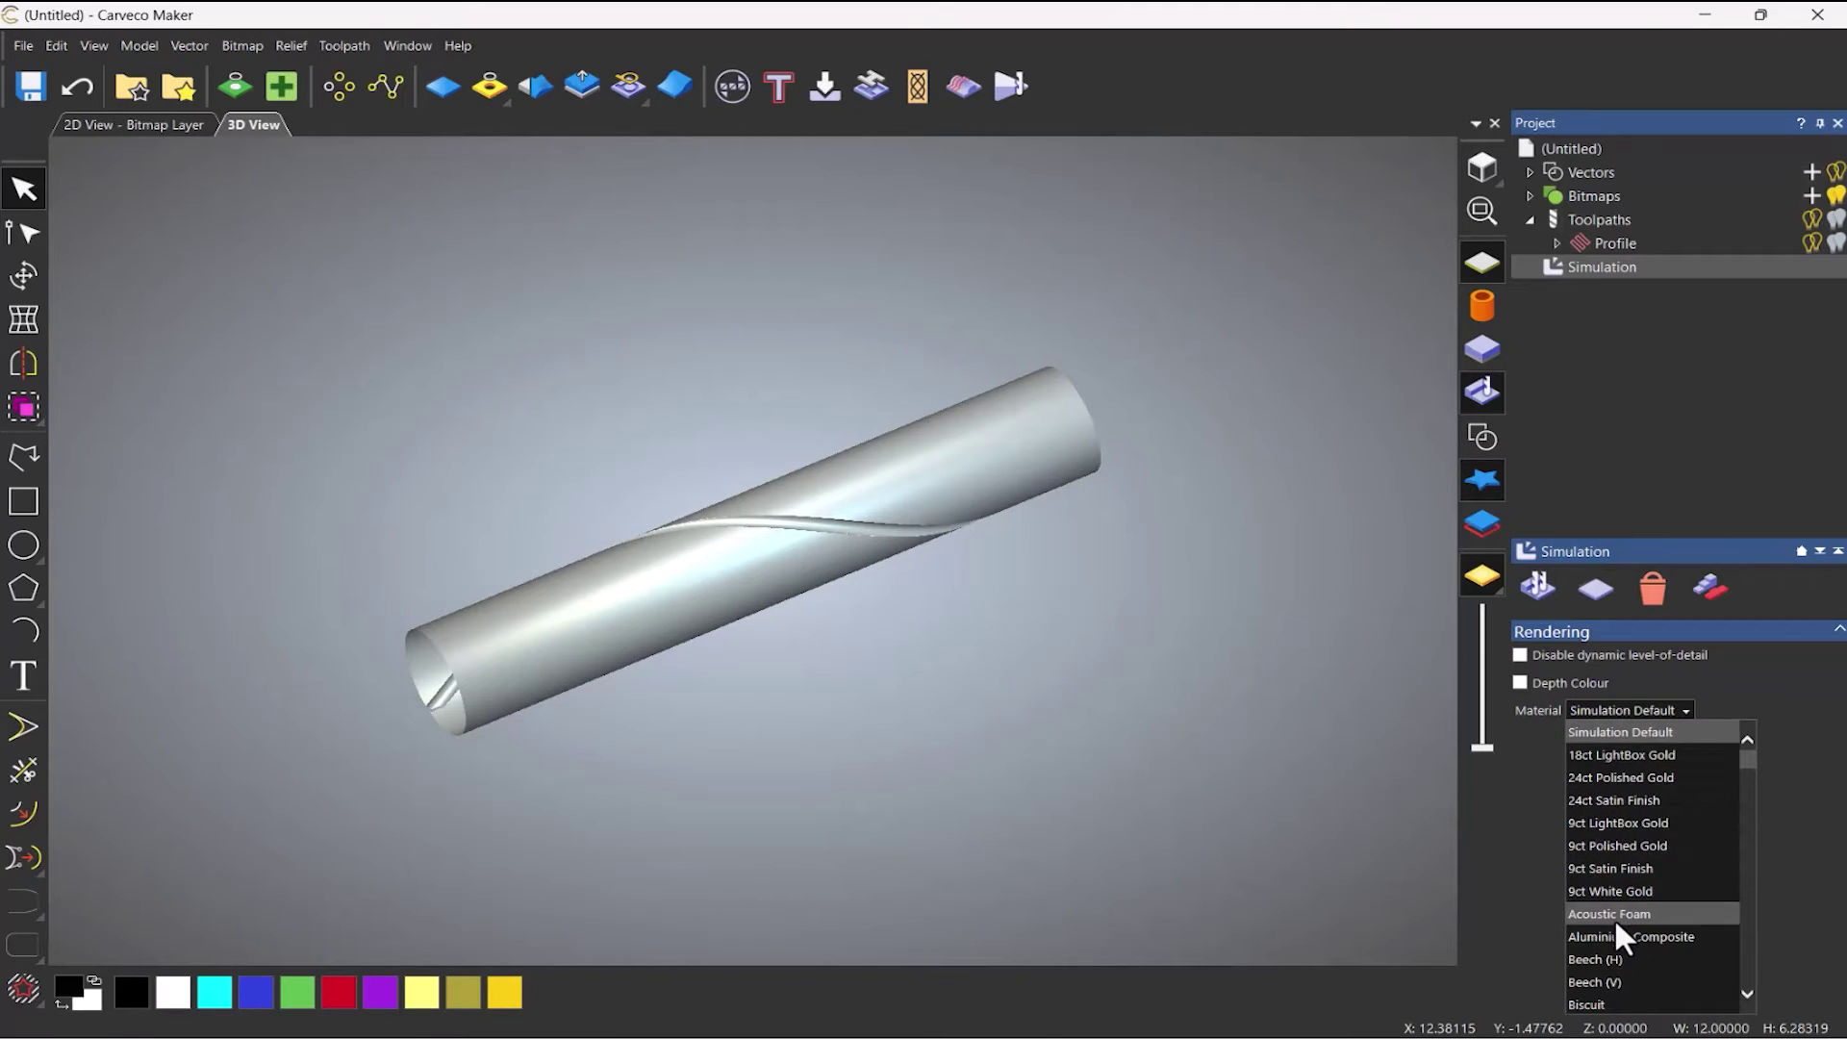
{"action": "left_click", "coordinate": [1617, 865]}
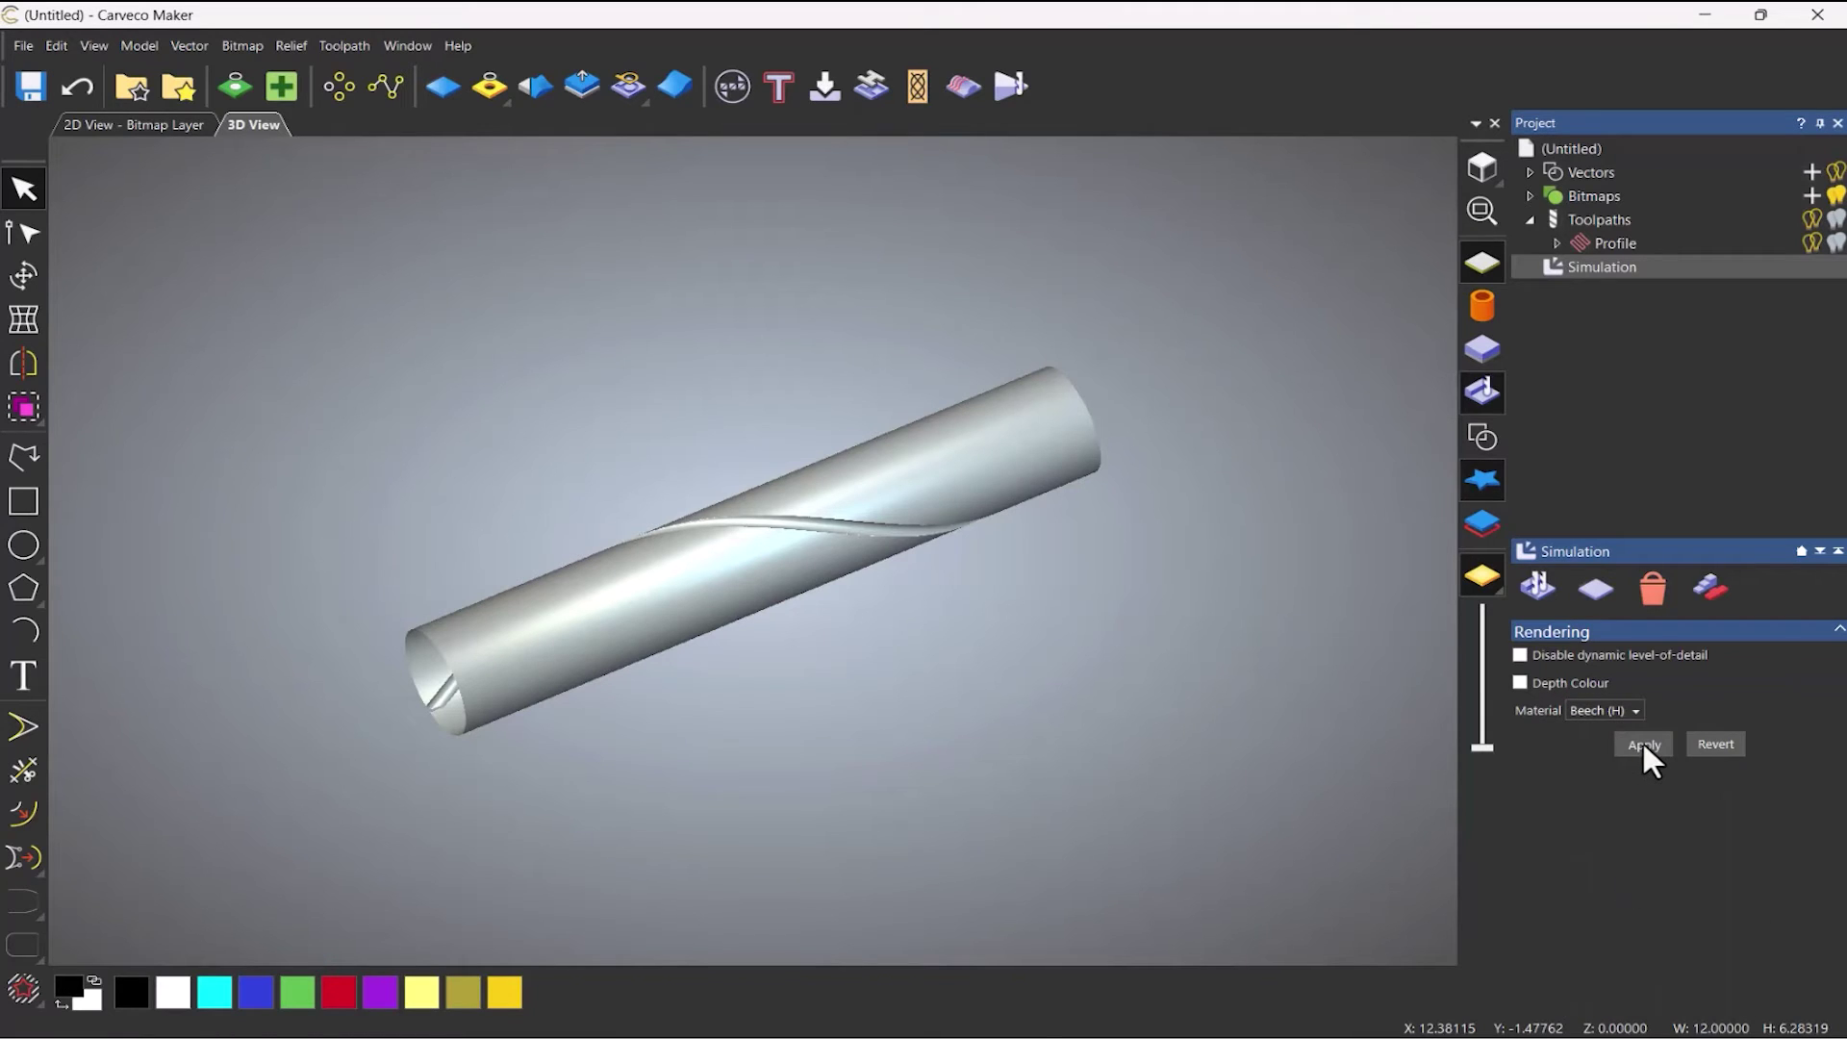
{"action": "left_click", "coordinate": [1643, 745]}
{"action": "left_click_drag", "start_coordinate": [869, 451], "coordinate": [870, 387]}
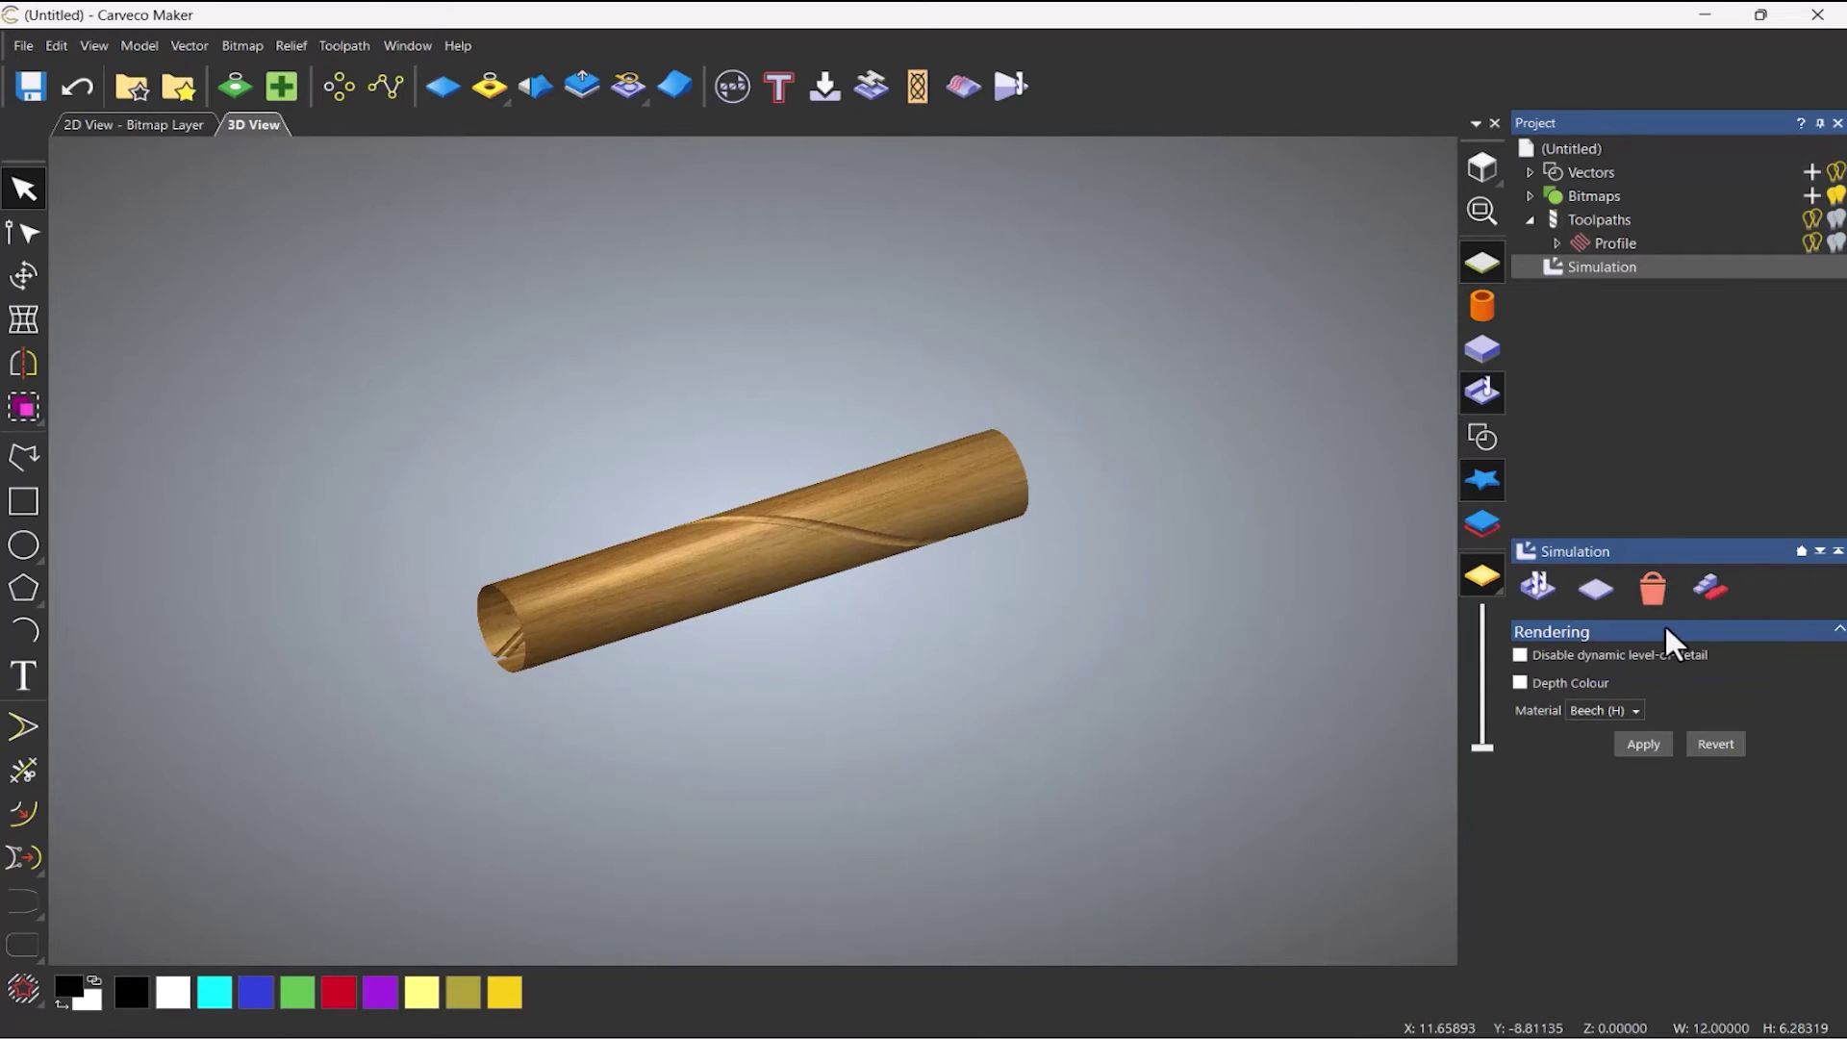
{"action": "right_click", "coordinate": [1612, 269]}
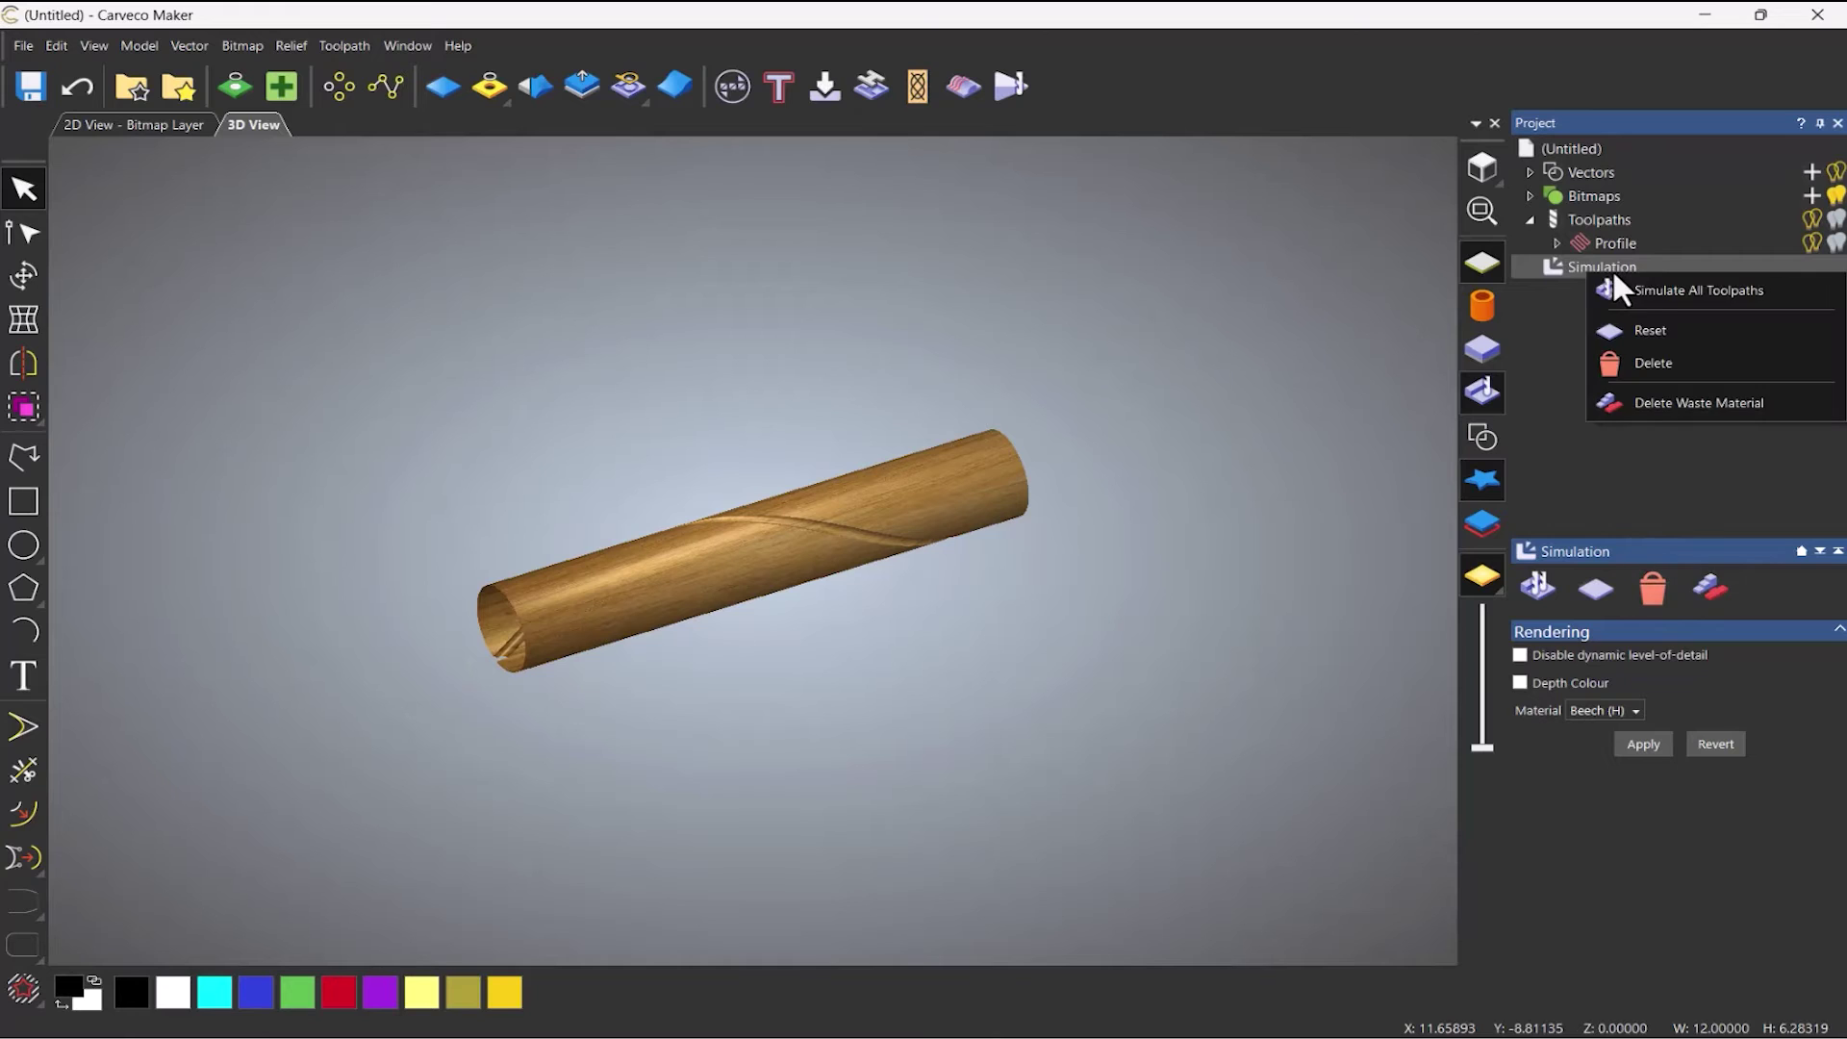
Delete the simulation result and return to a top view showing the plate's diagonal vector.
{"action": "left_click", "coordinate": [1661, 362]}
{"action": "left_click", "coordinate": [1486, 172]}
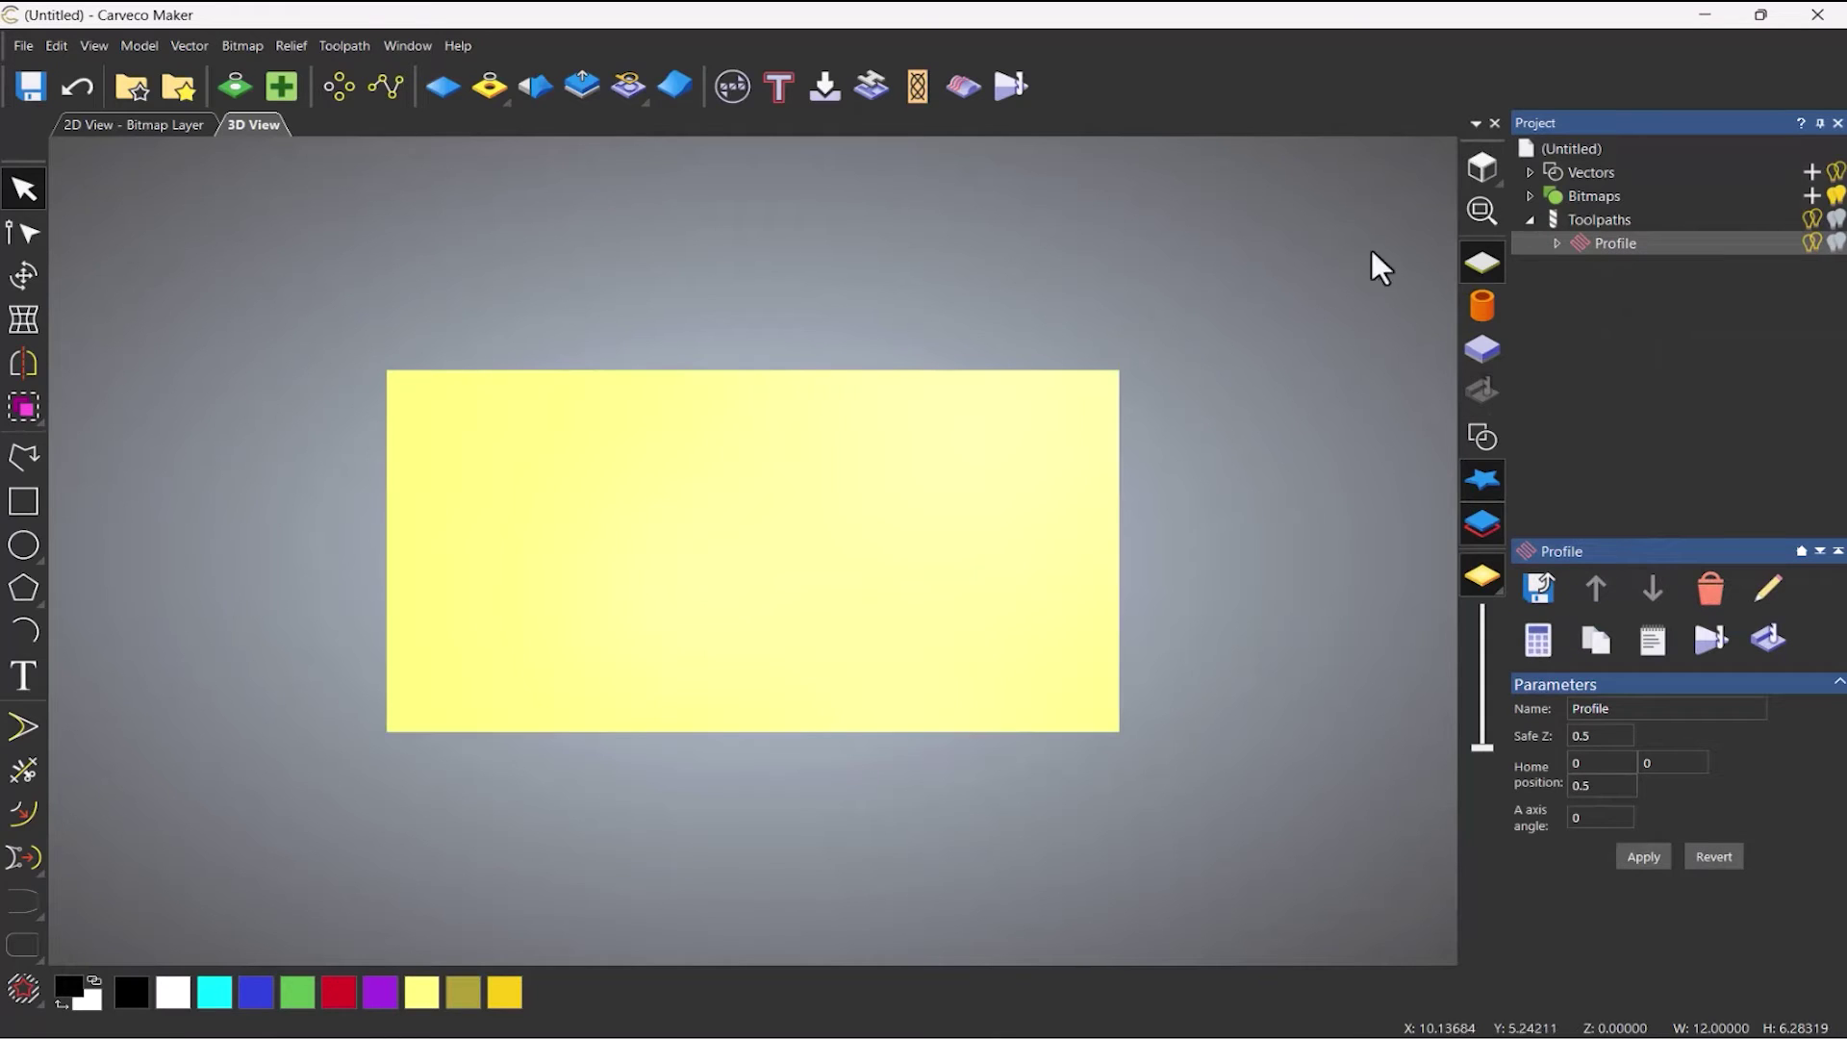
{"action": "left_click", "coordinate": [1479, 444]}
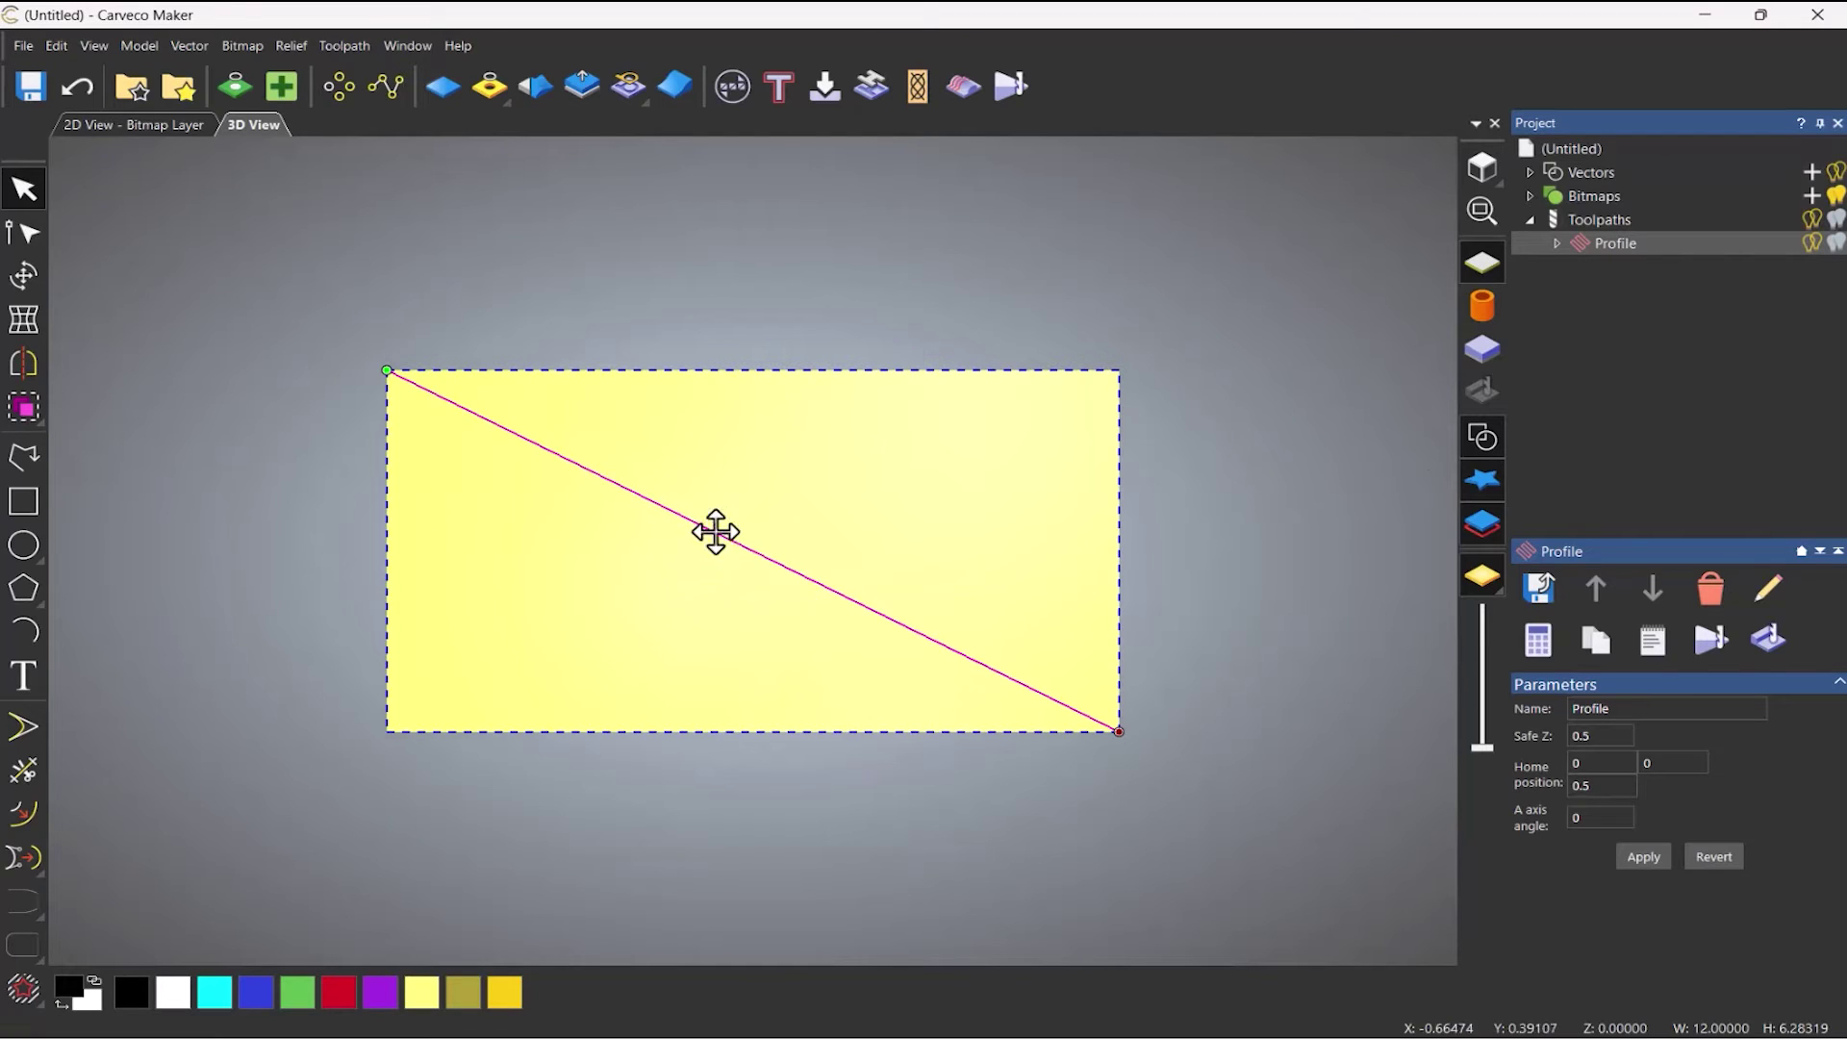
{"action": "left_click", "coordinate": [707, 449]}
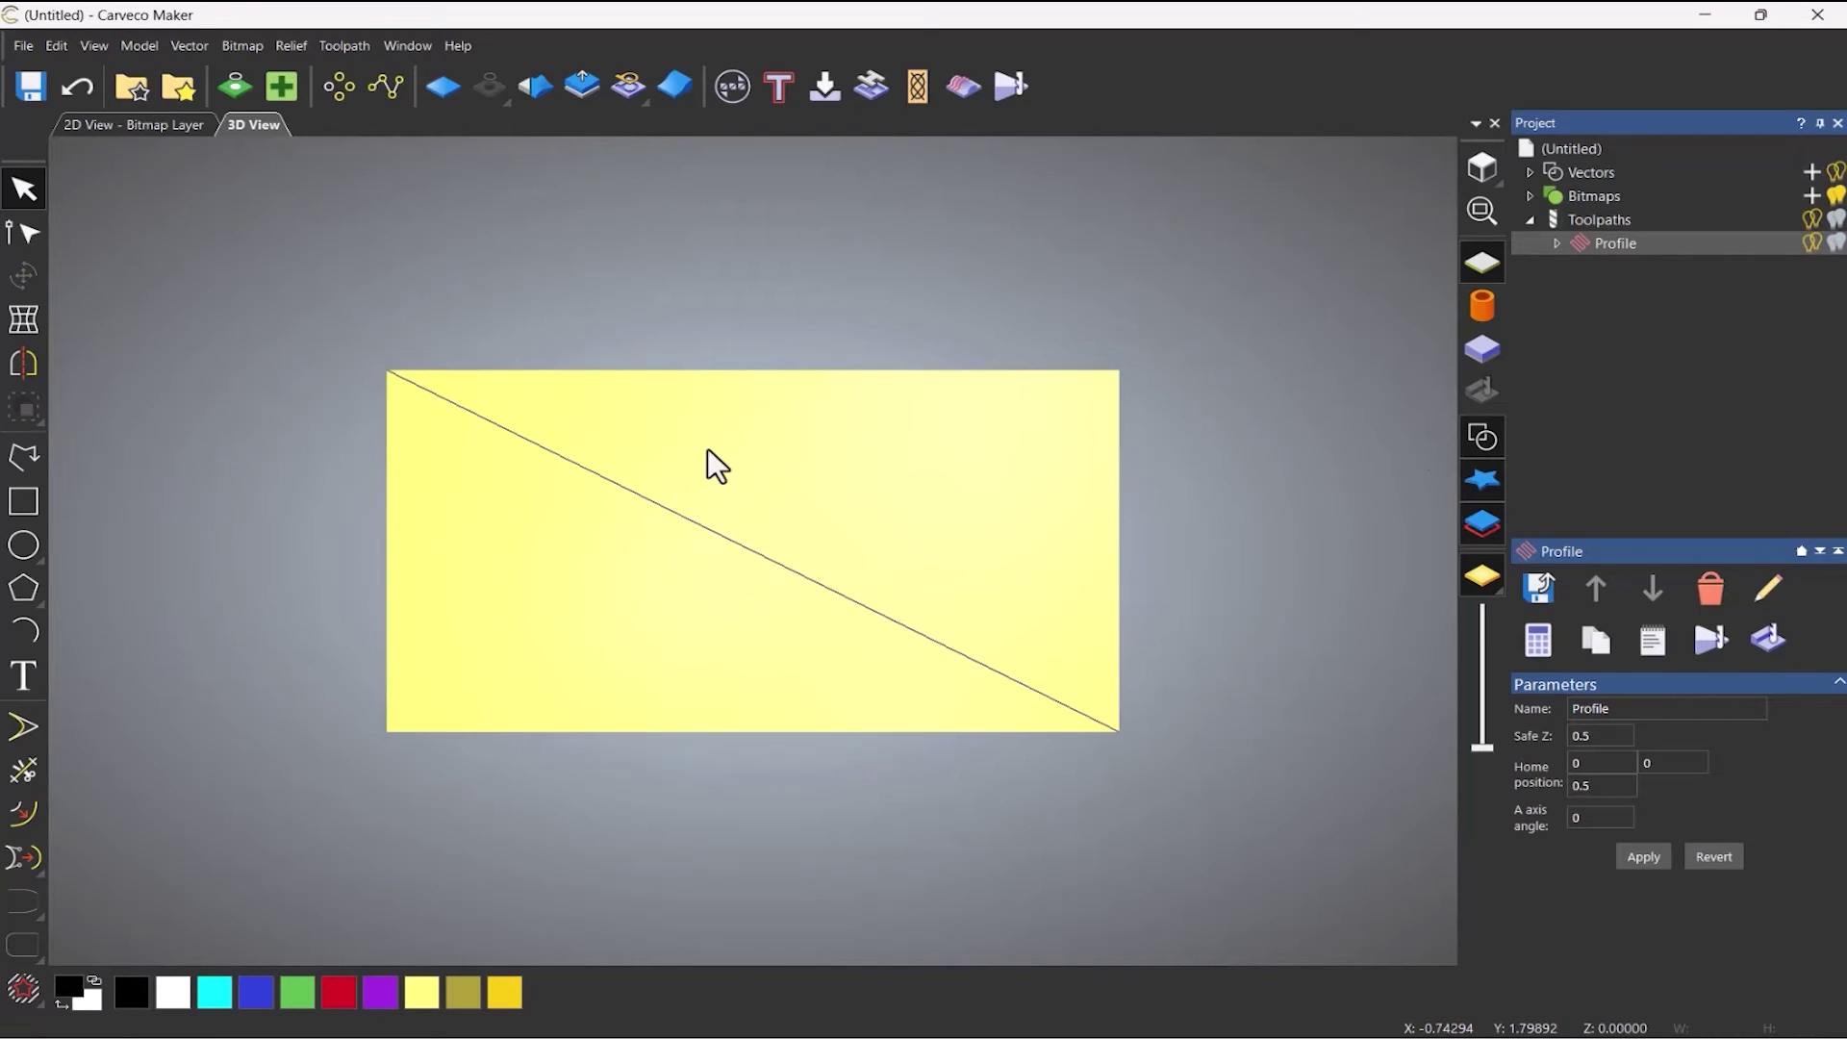
Draw two short guide polylines just past the plate's top-left and bottom-right corners.
{"action": "left_click", "coordinate": [23, 458]}
{"action": "left_click", "coordinate": [353, 382]}
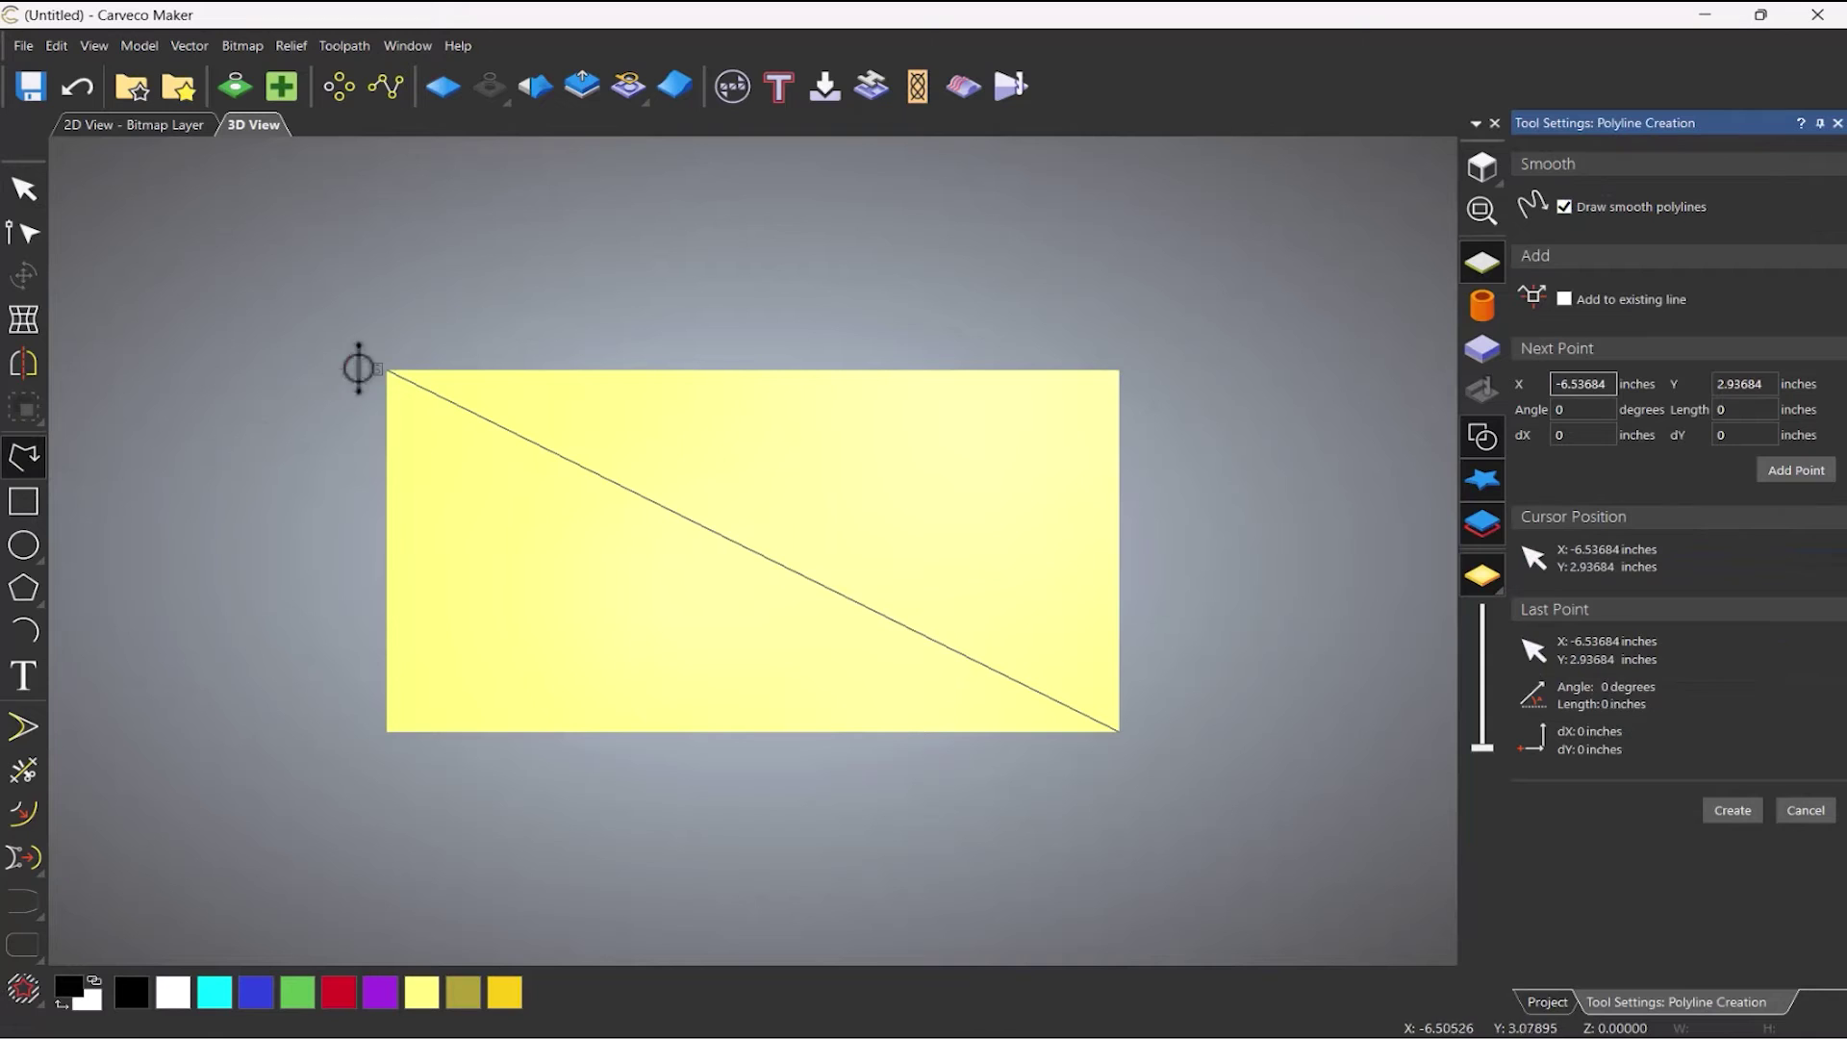
{"action": "left_click", "coordinate": [383, 325]}
{"action": "key", "text": "Escape"}
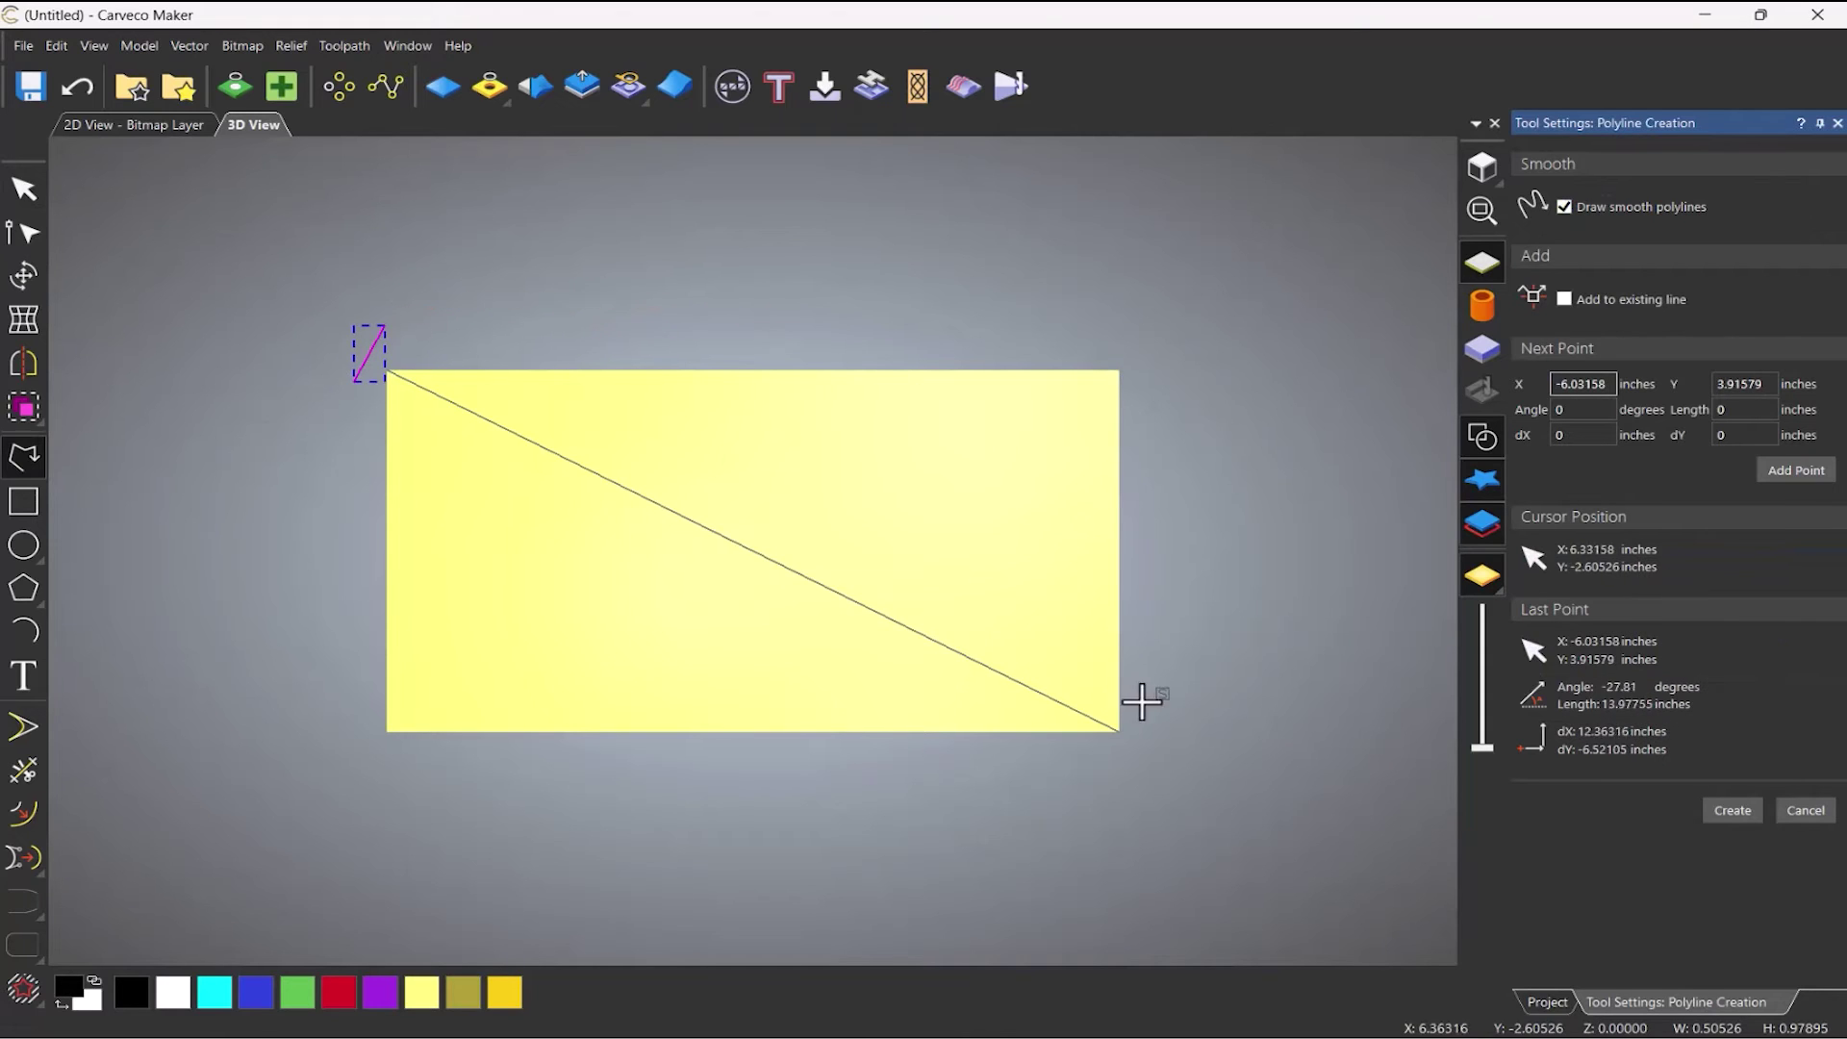
{"action": "left_click", "coordinate": [1159, 705]}
{"action": "left_click", "coordinate": [1120, 782]}
{"action": "key", "text": "Escape"}
{"action": "key", "text": "Escape"}
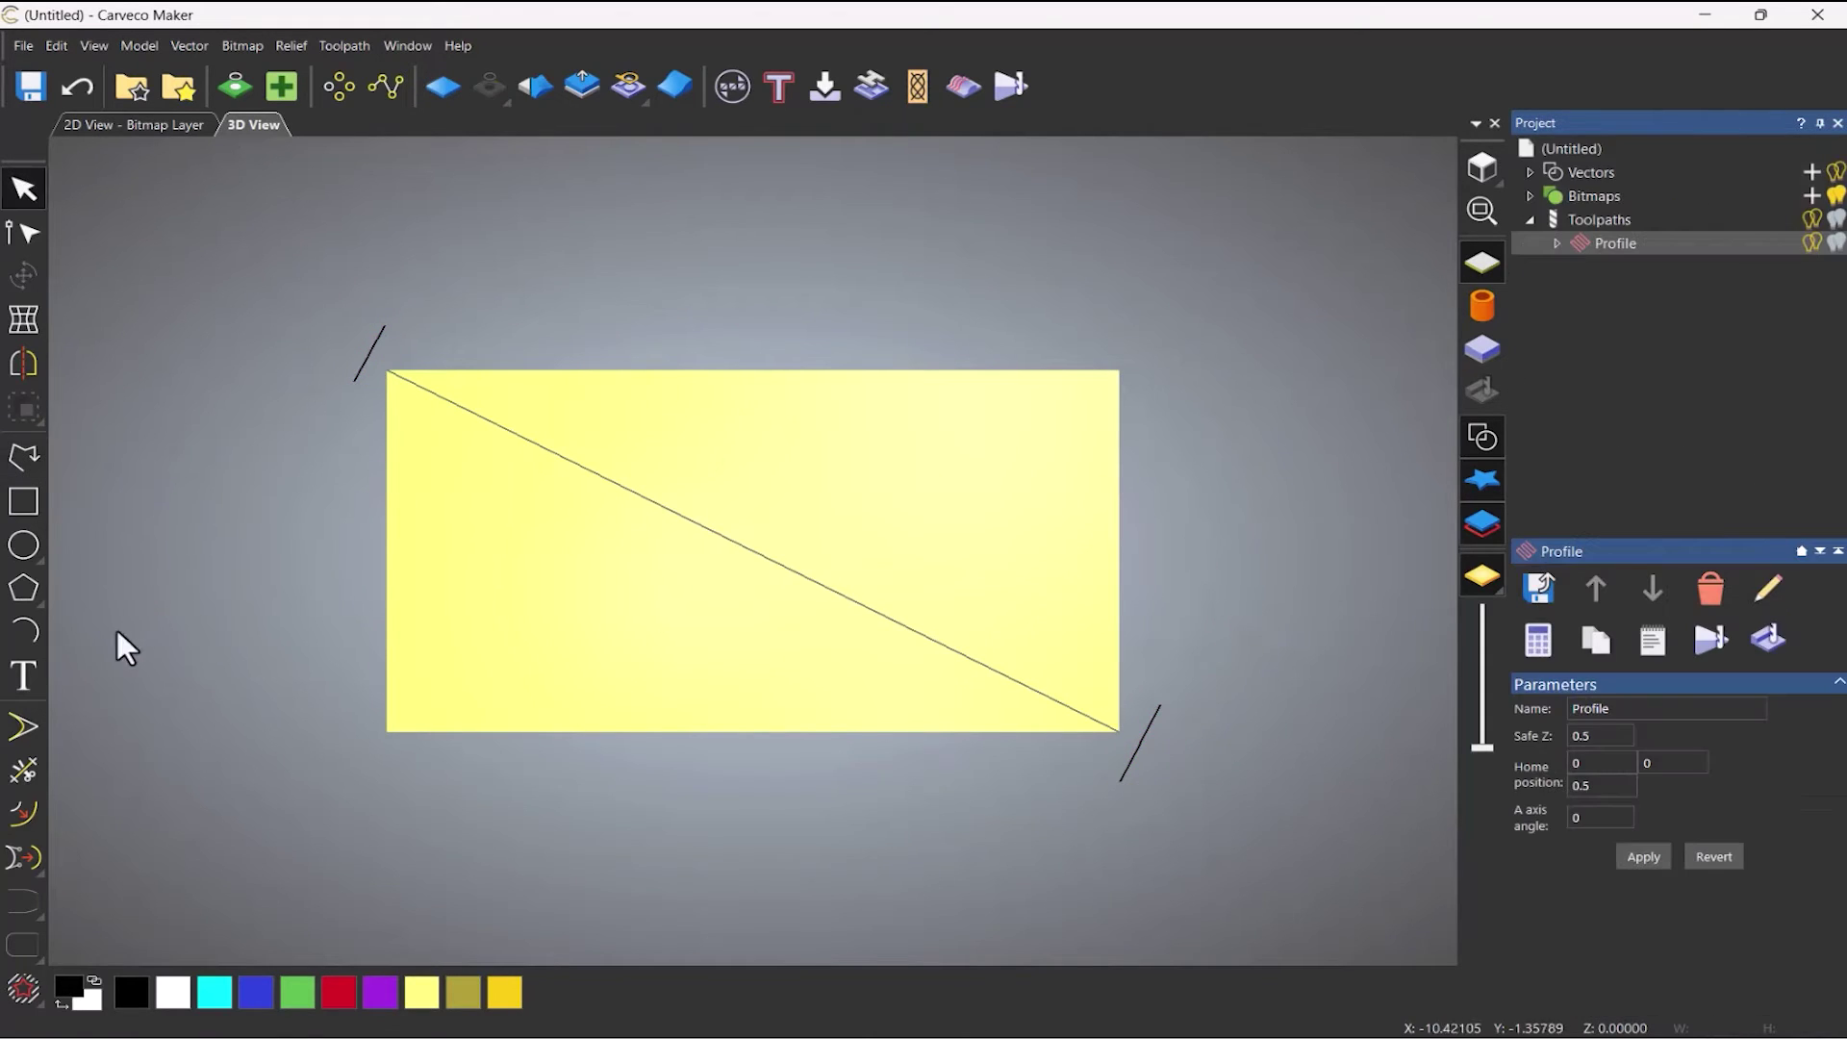
Node-edit the diagonal vector, dragging both end nodes past the plate corners.
{"action": "left_click", "coordinate": [27, 728]}
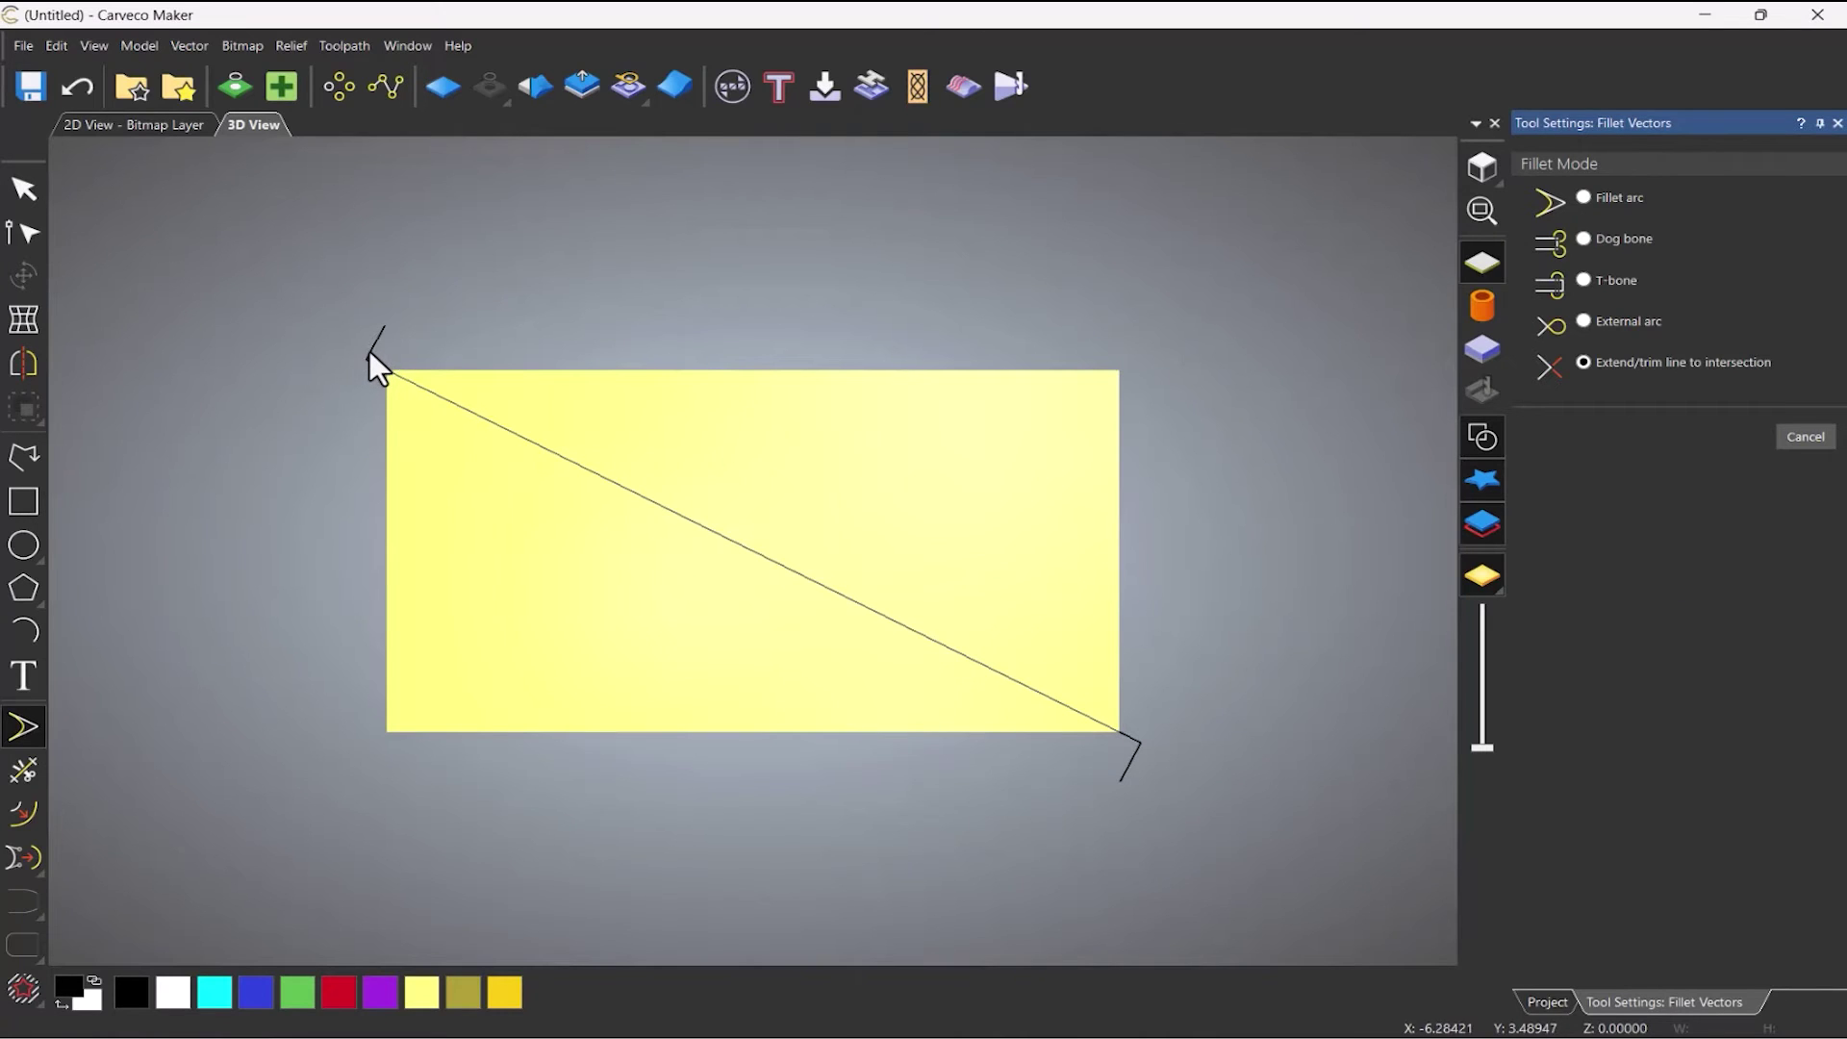
{"action": "left_click", "coordinate": [1798, 436]}
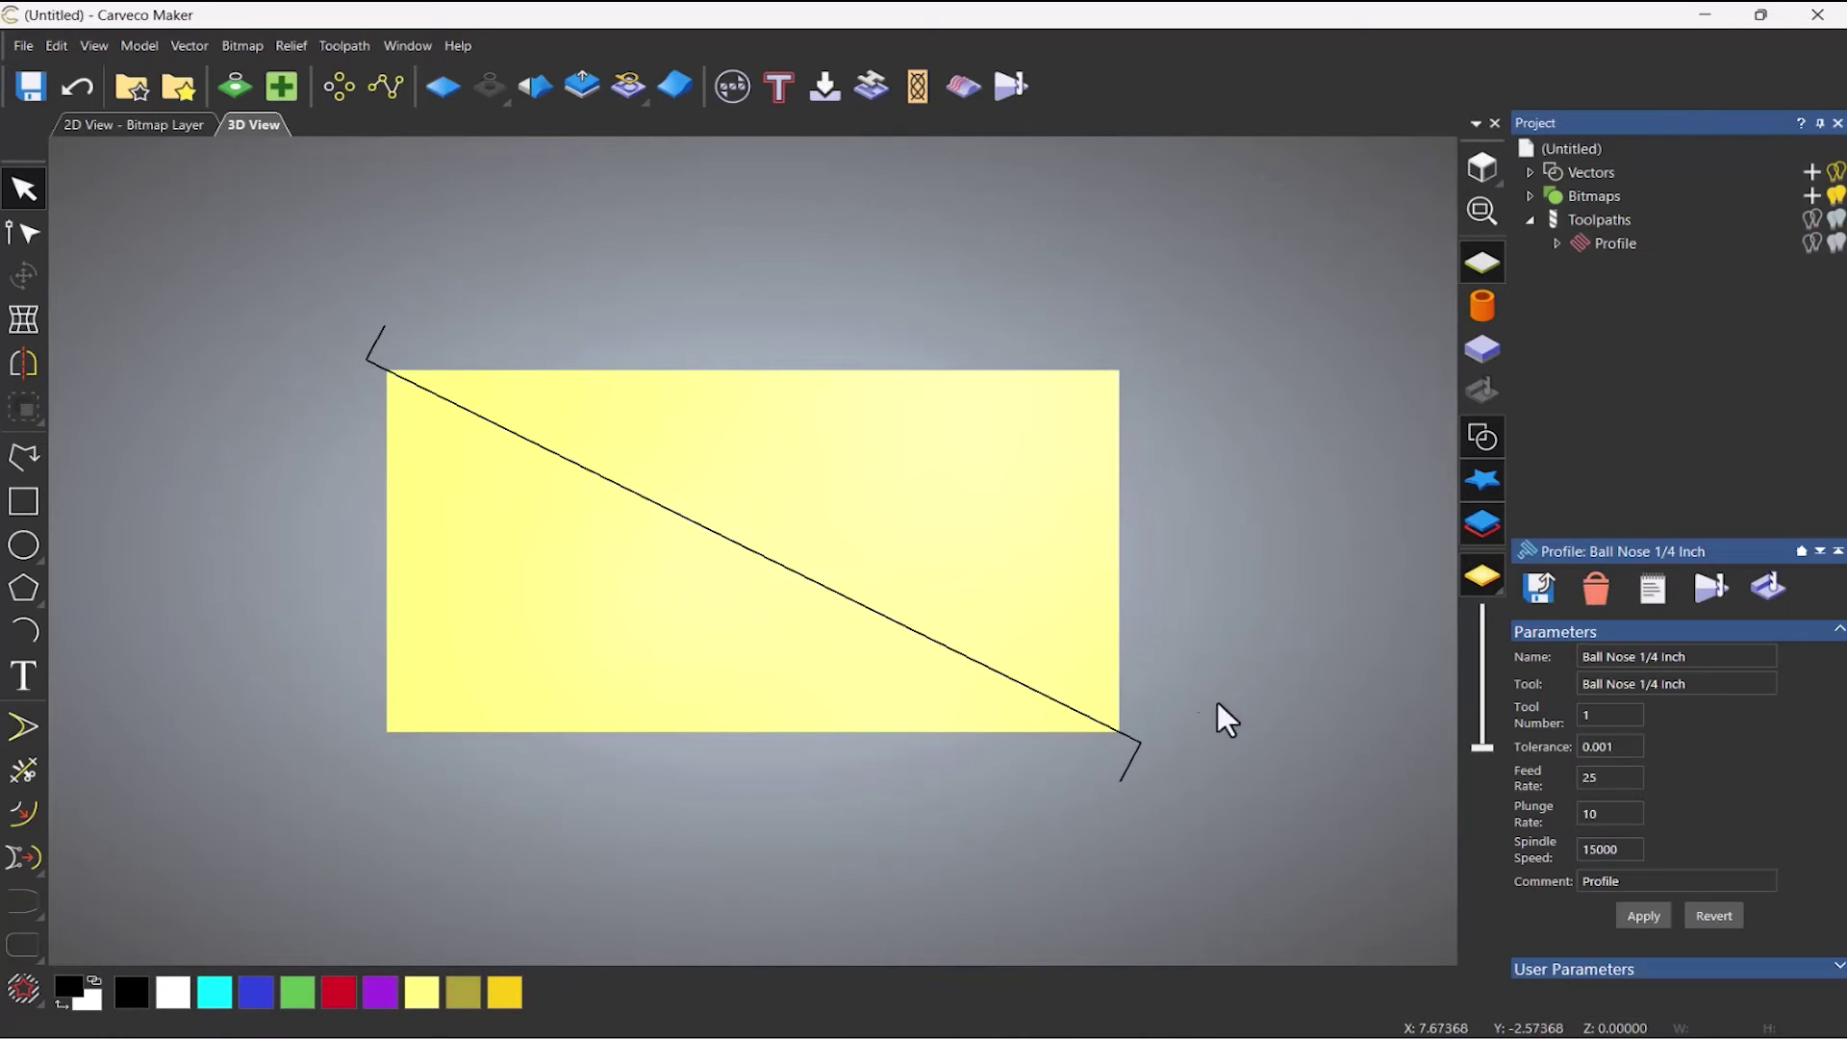
{"action": "left_click", "coordinate": [1092, 717]}
{"action": "left_click", "coordinate": [1093, 717]}
{"action": "left_click_drag", "start_coordinate": [1127, 760], "coordinate": [1135, 754]}
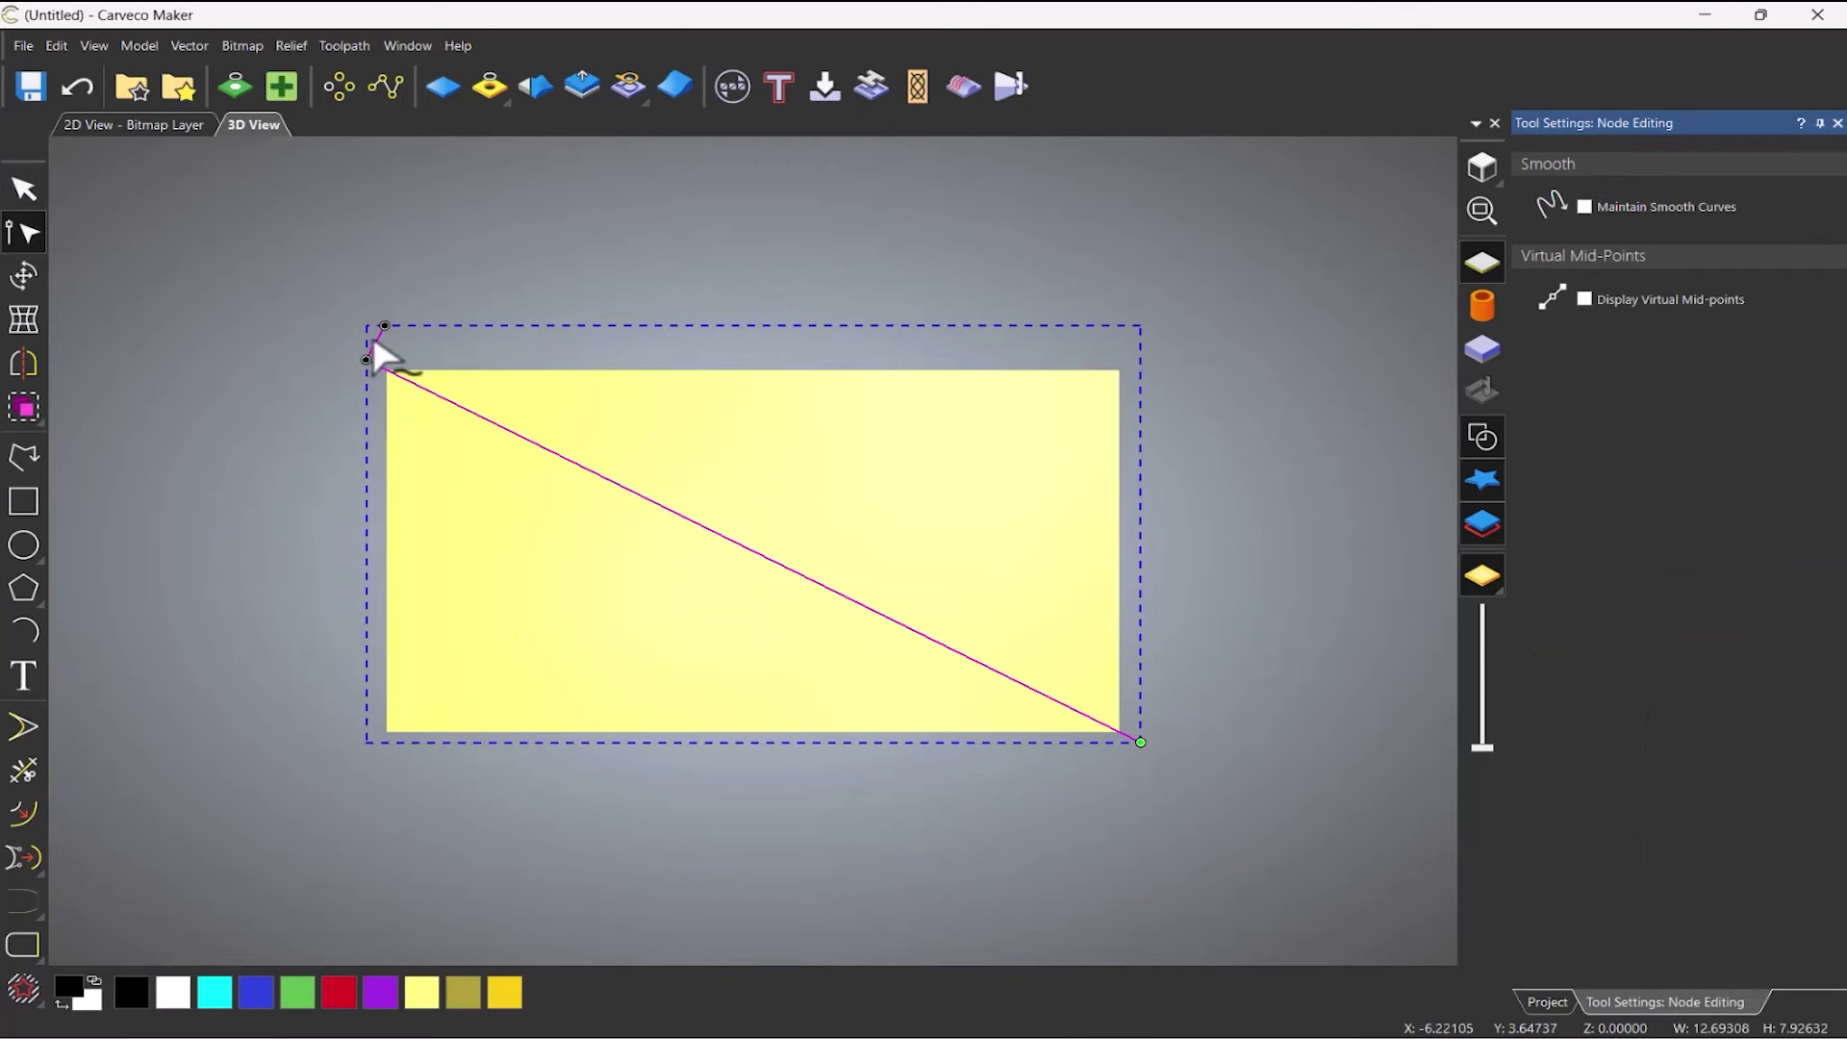
{"action": "left_click_drag", "start_coordinate": [378, 355], "coordinate": [368, 359]}
{"action": "key", "text": "Escape"}
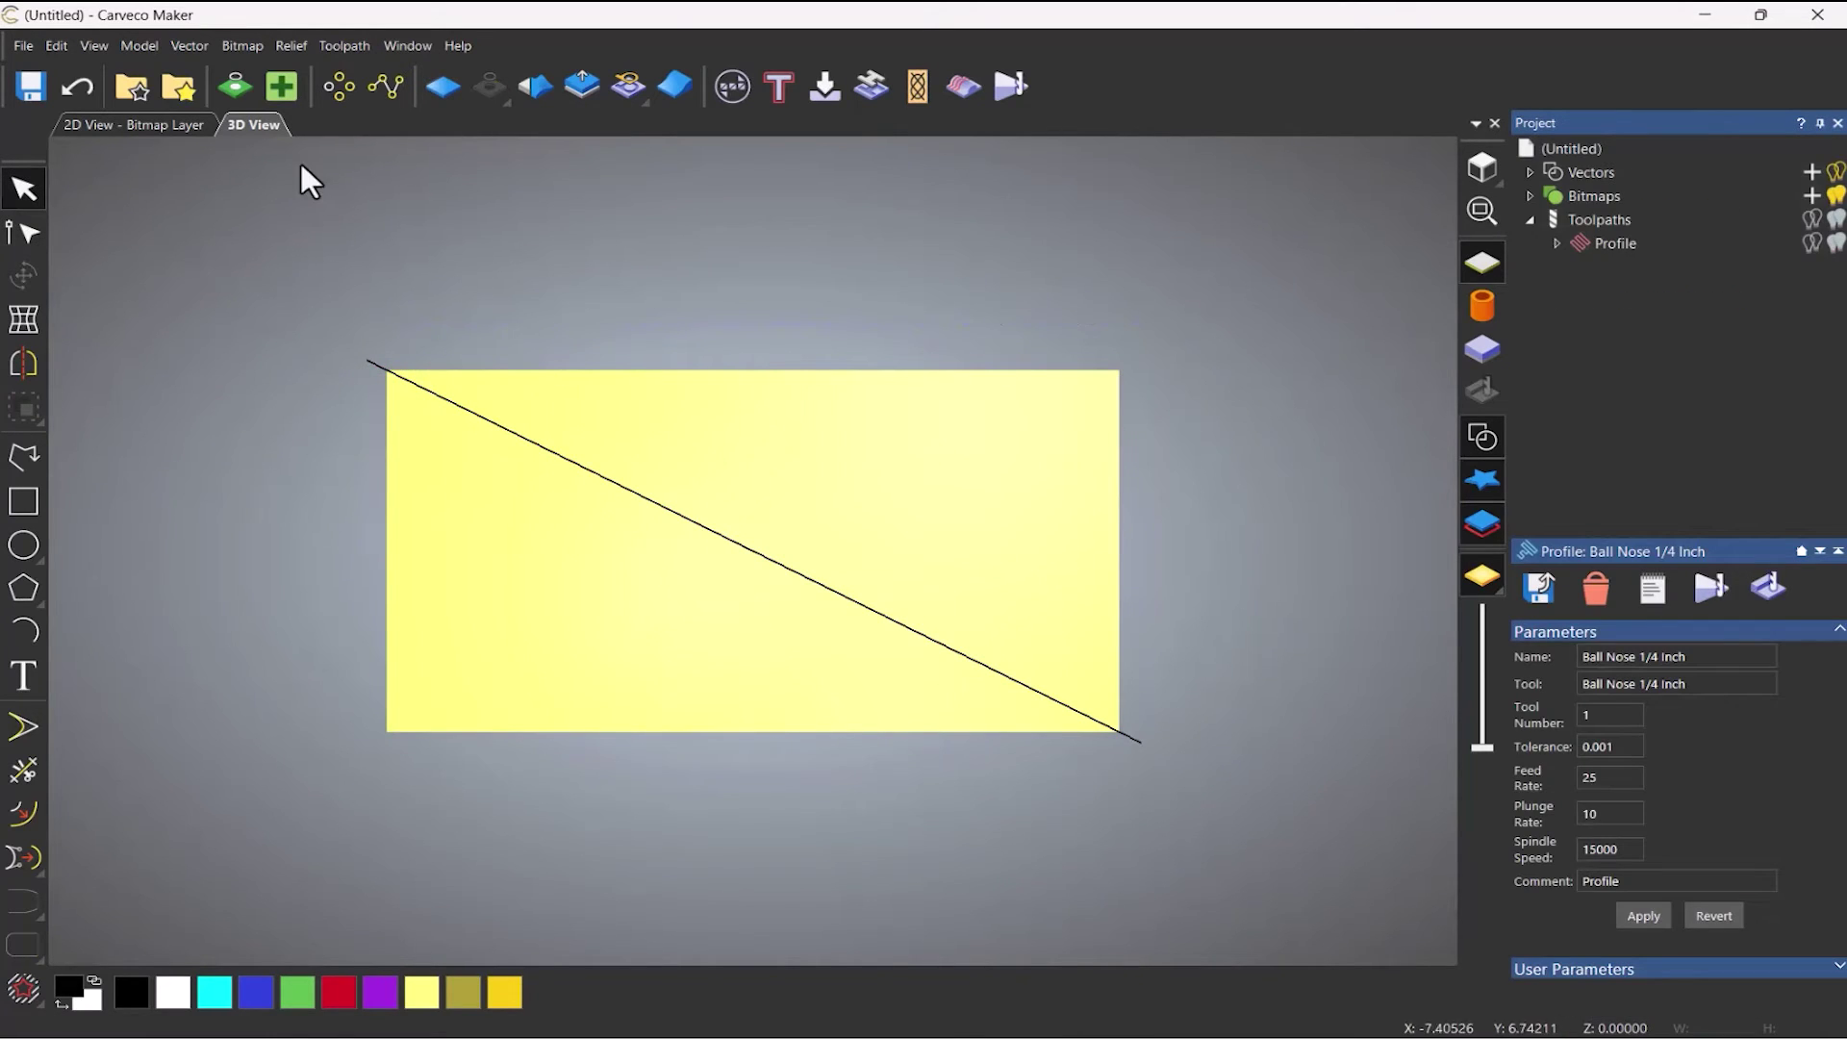
Block Copy the diagonal with Y offset 0.5 and 10 rows, both upward and downward.
{"action": "left_click", "coordinate": [337, 88]}
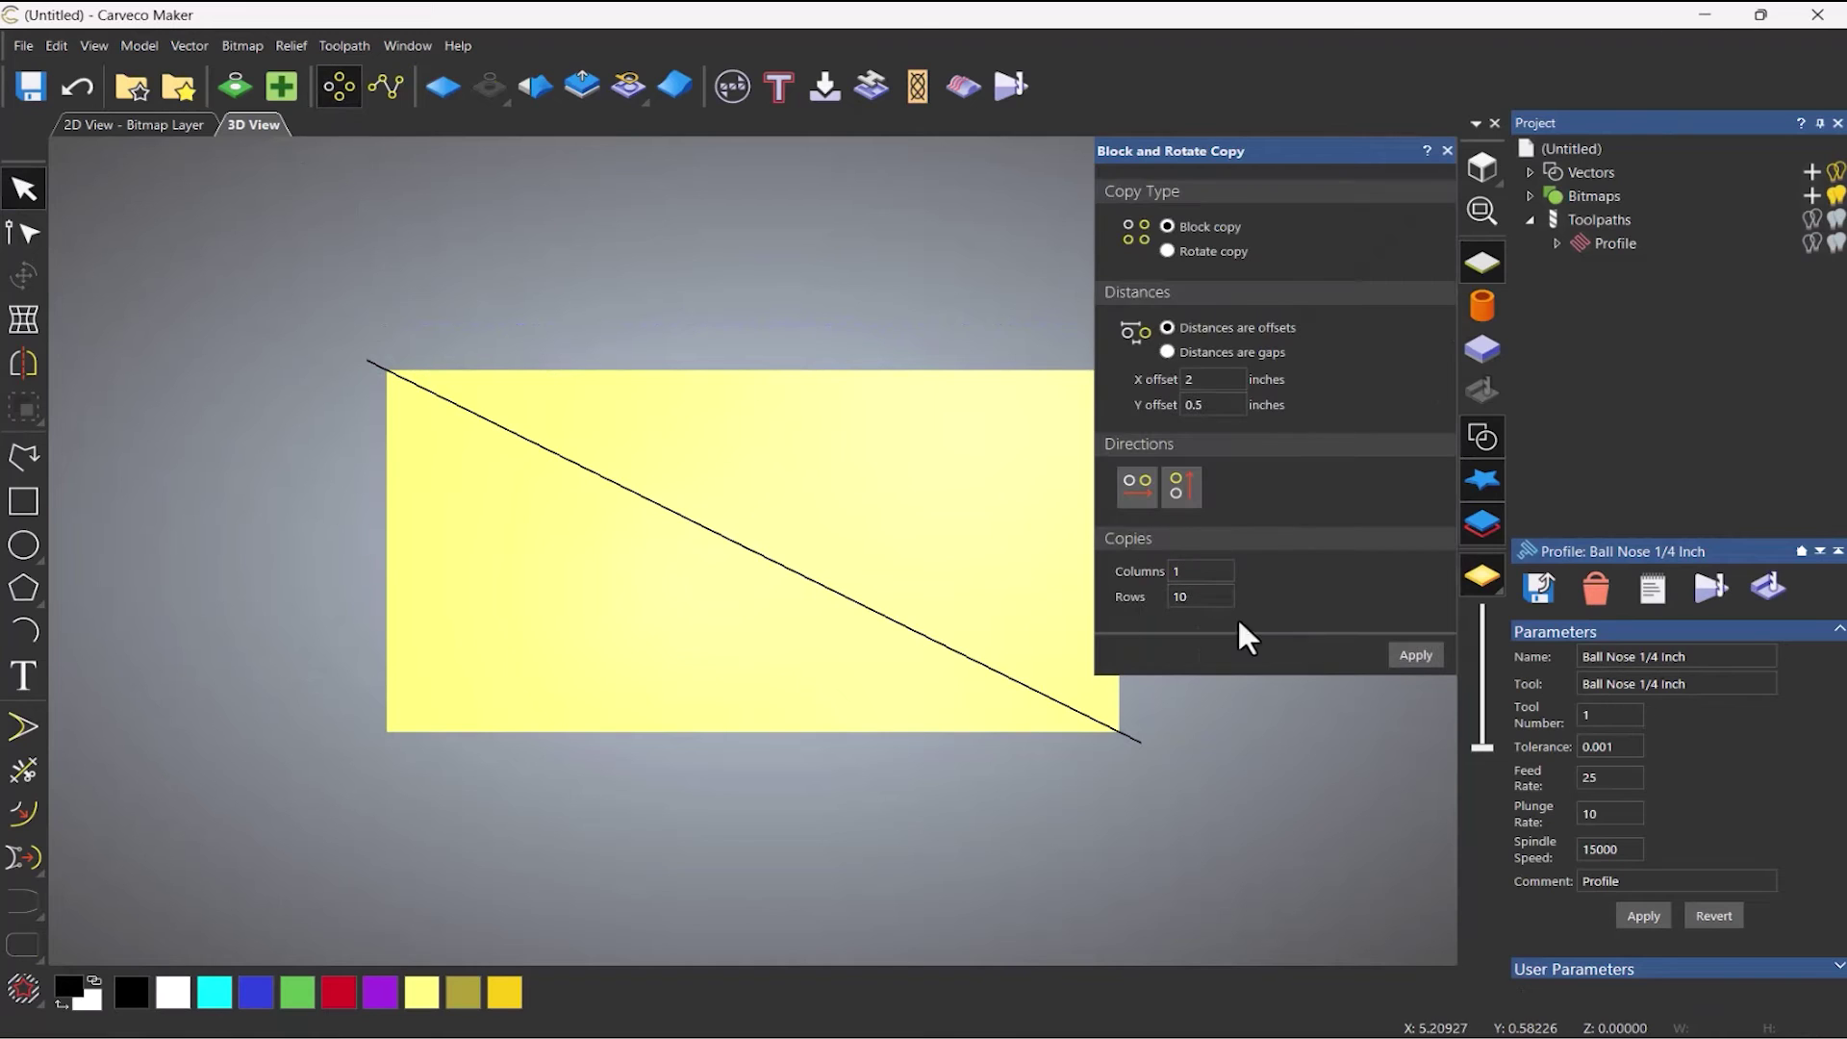
{"action": "left_click", "coordinate": [1028, 687]}
{"action": "left_click", "coordinate": [1416, 655]}
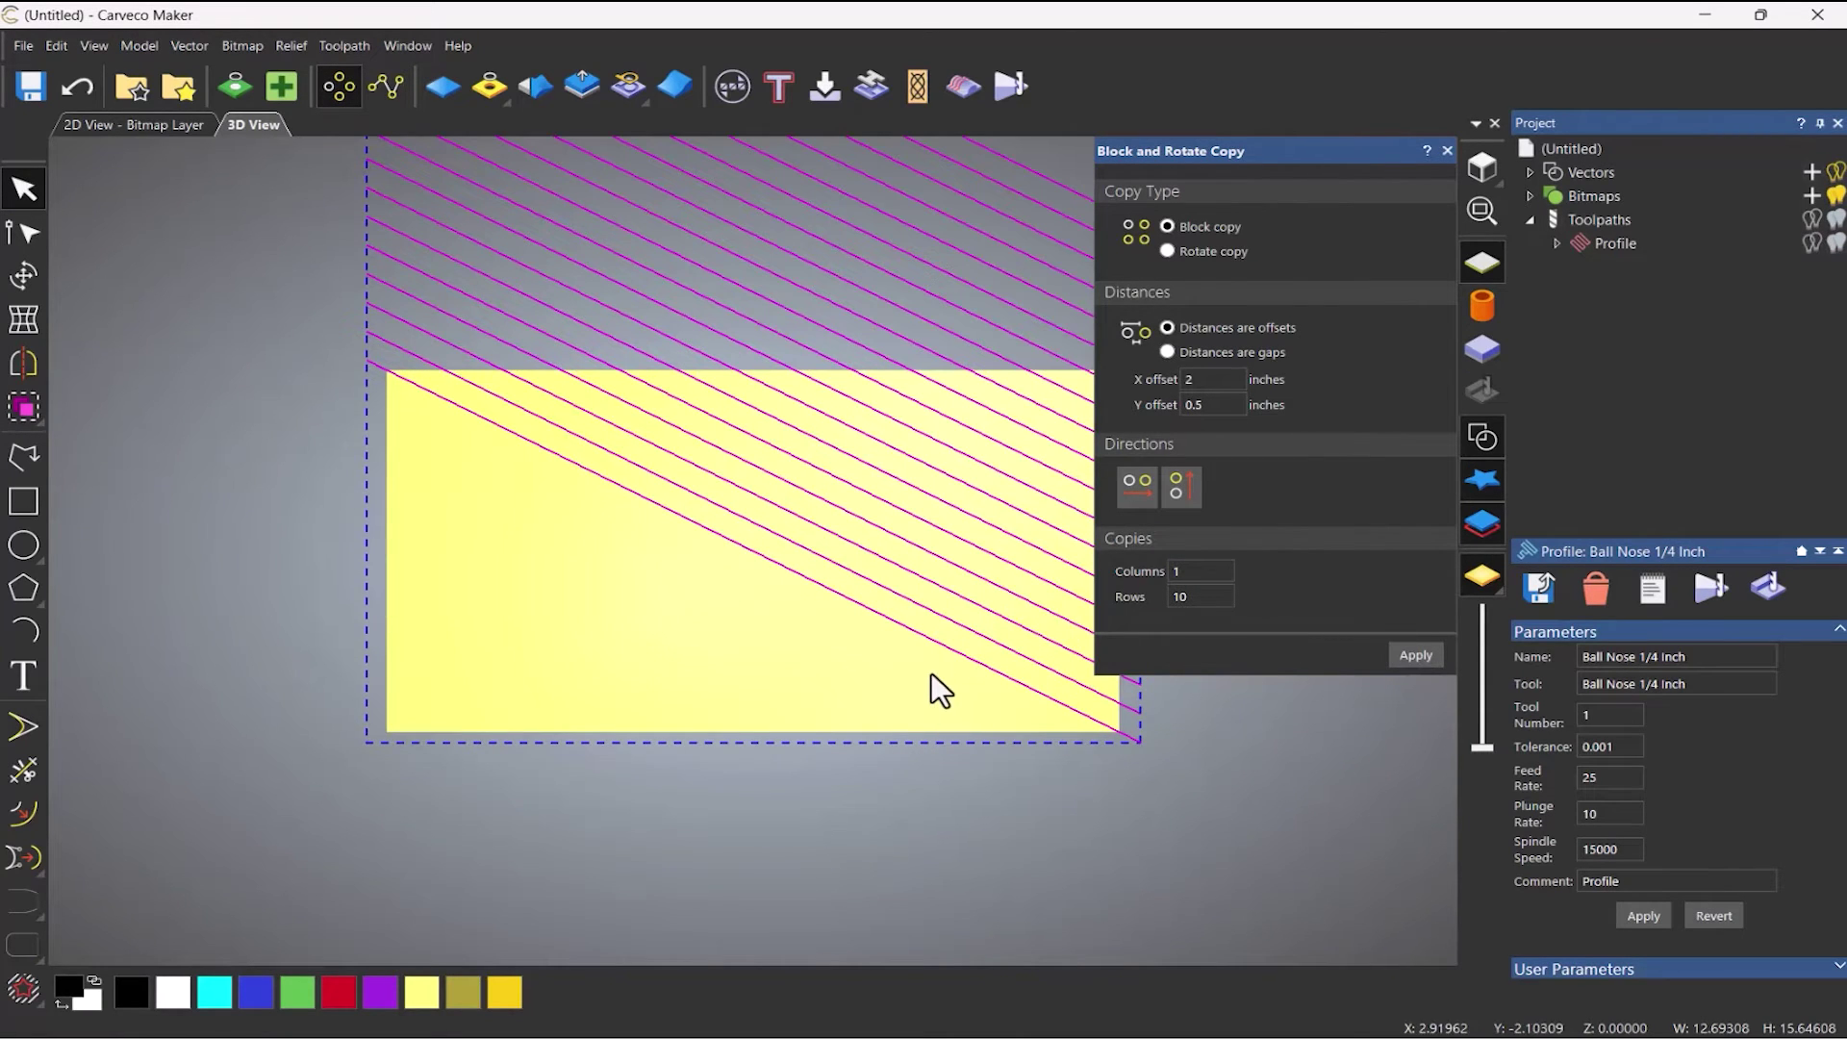
{"action": "left_click", "coordinate": [929, 638]}
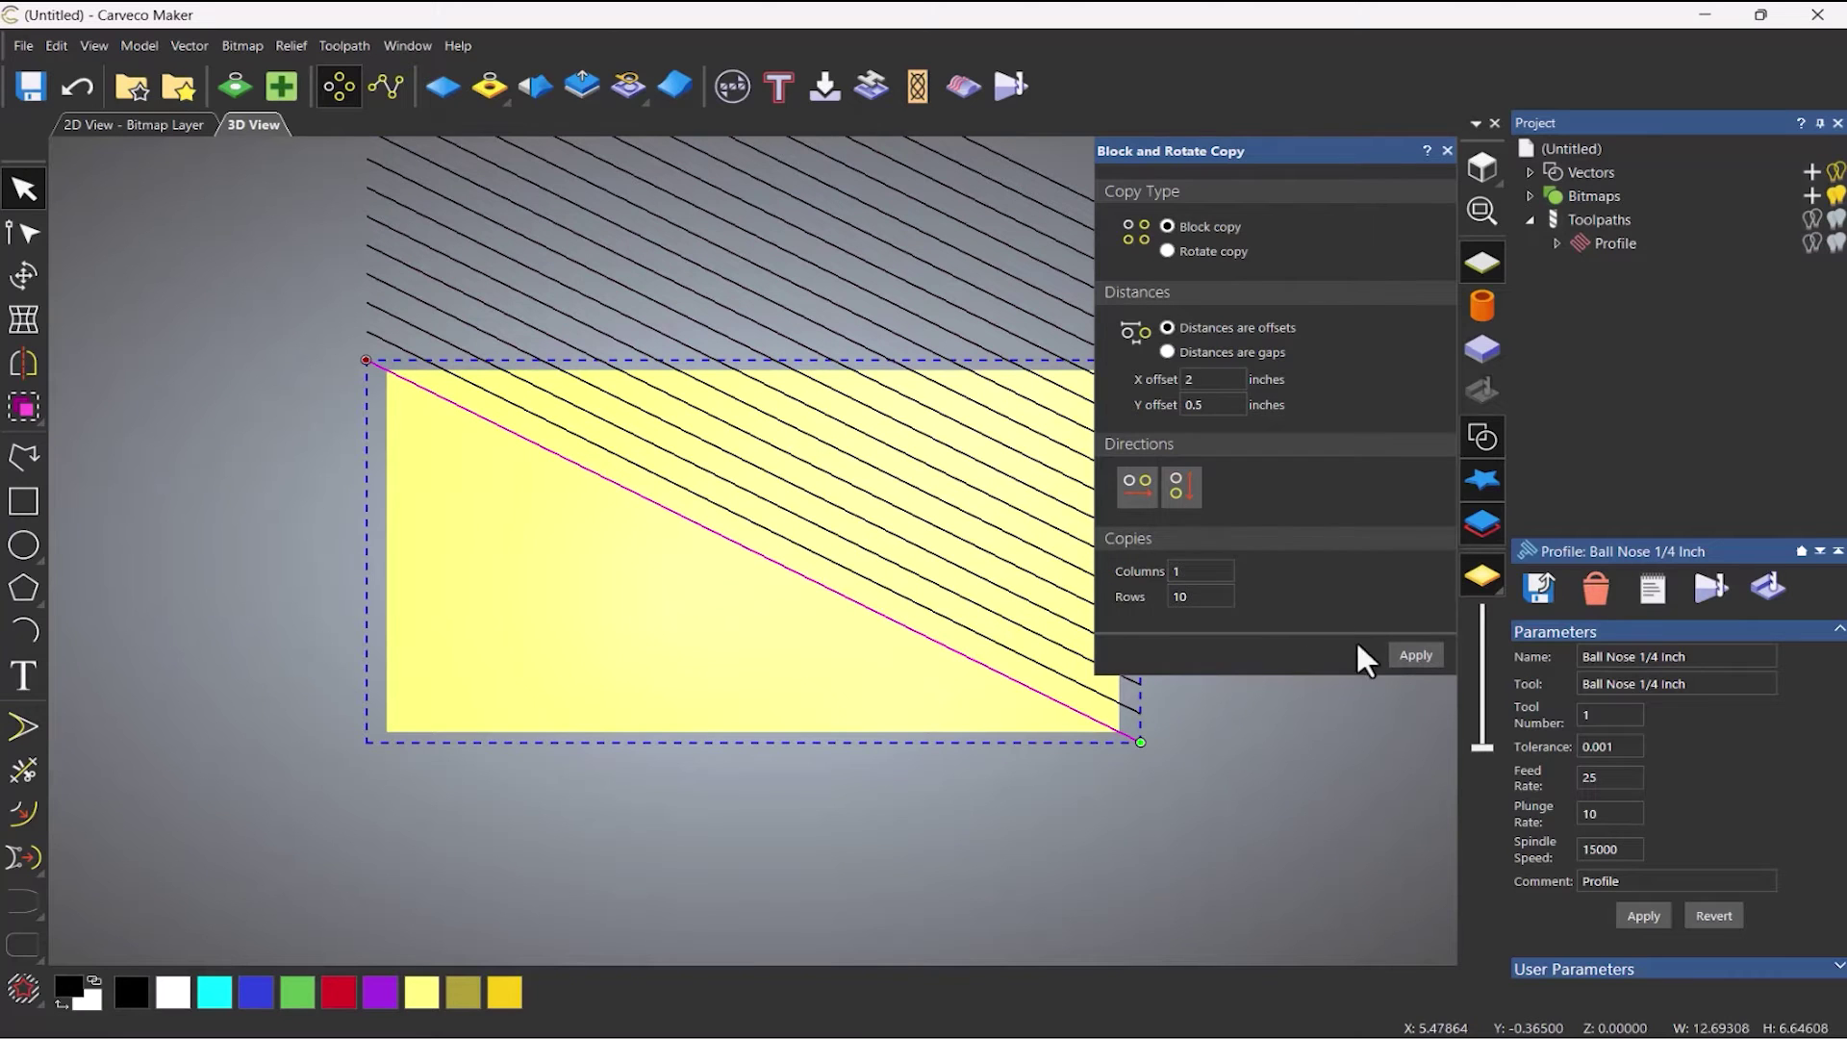
{"action": "left_click", "coordinate": [1412, 655]}
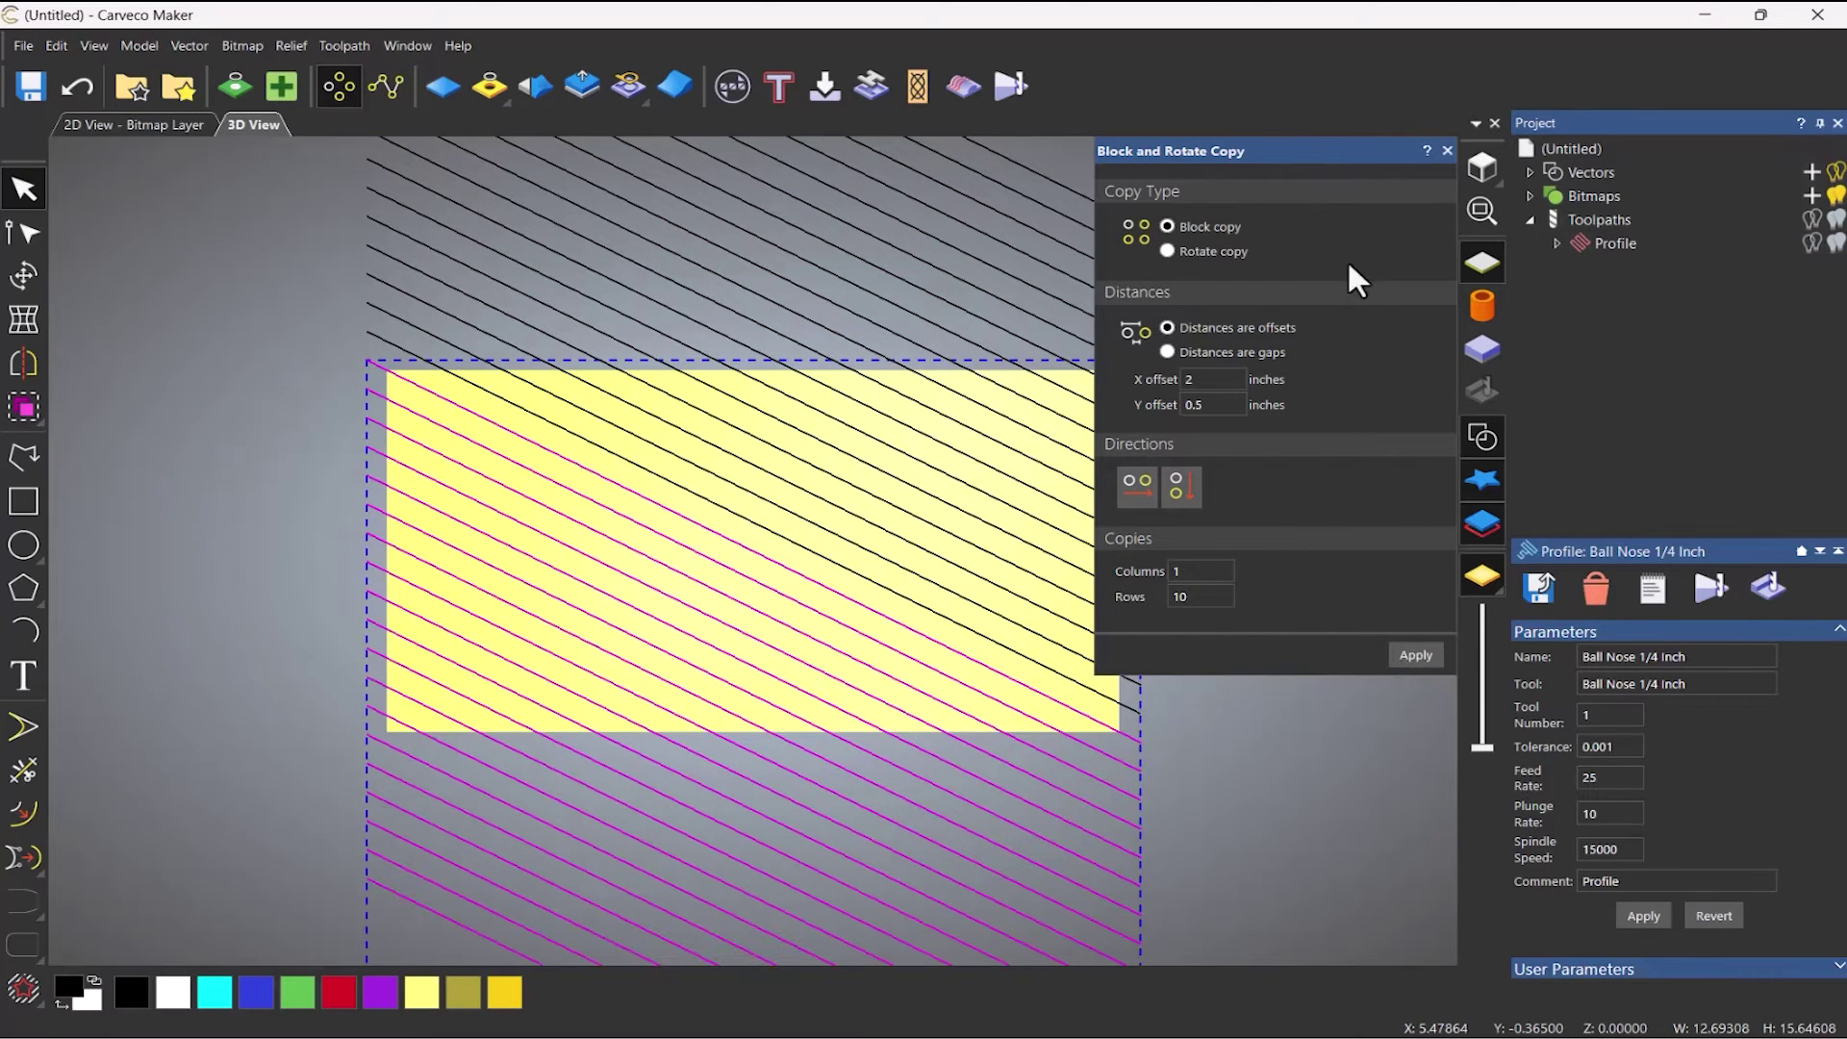
{"action": "left_click", "coordinate": [1446, 151]}
{"action": "left_click", "coordinate": [1231, 322]}
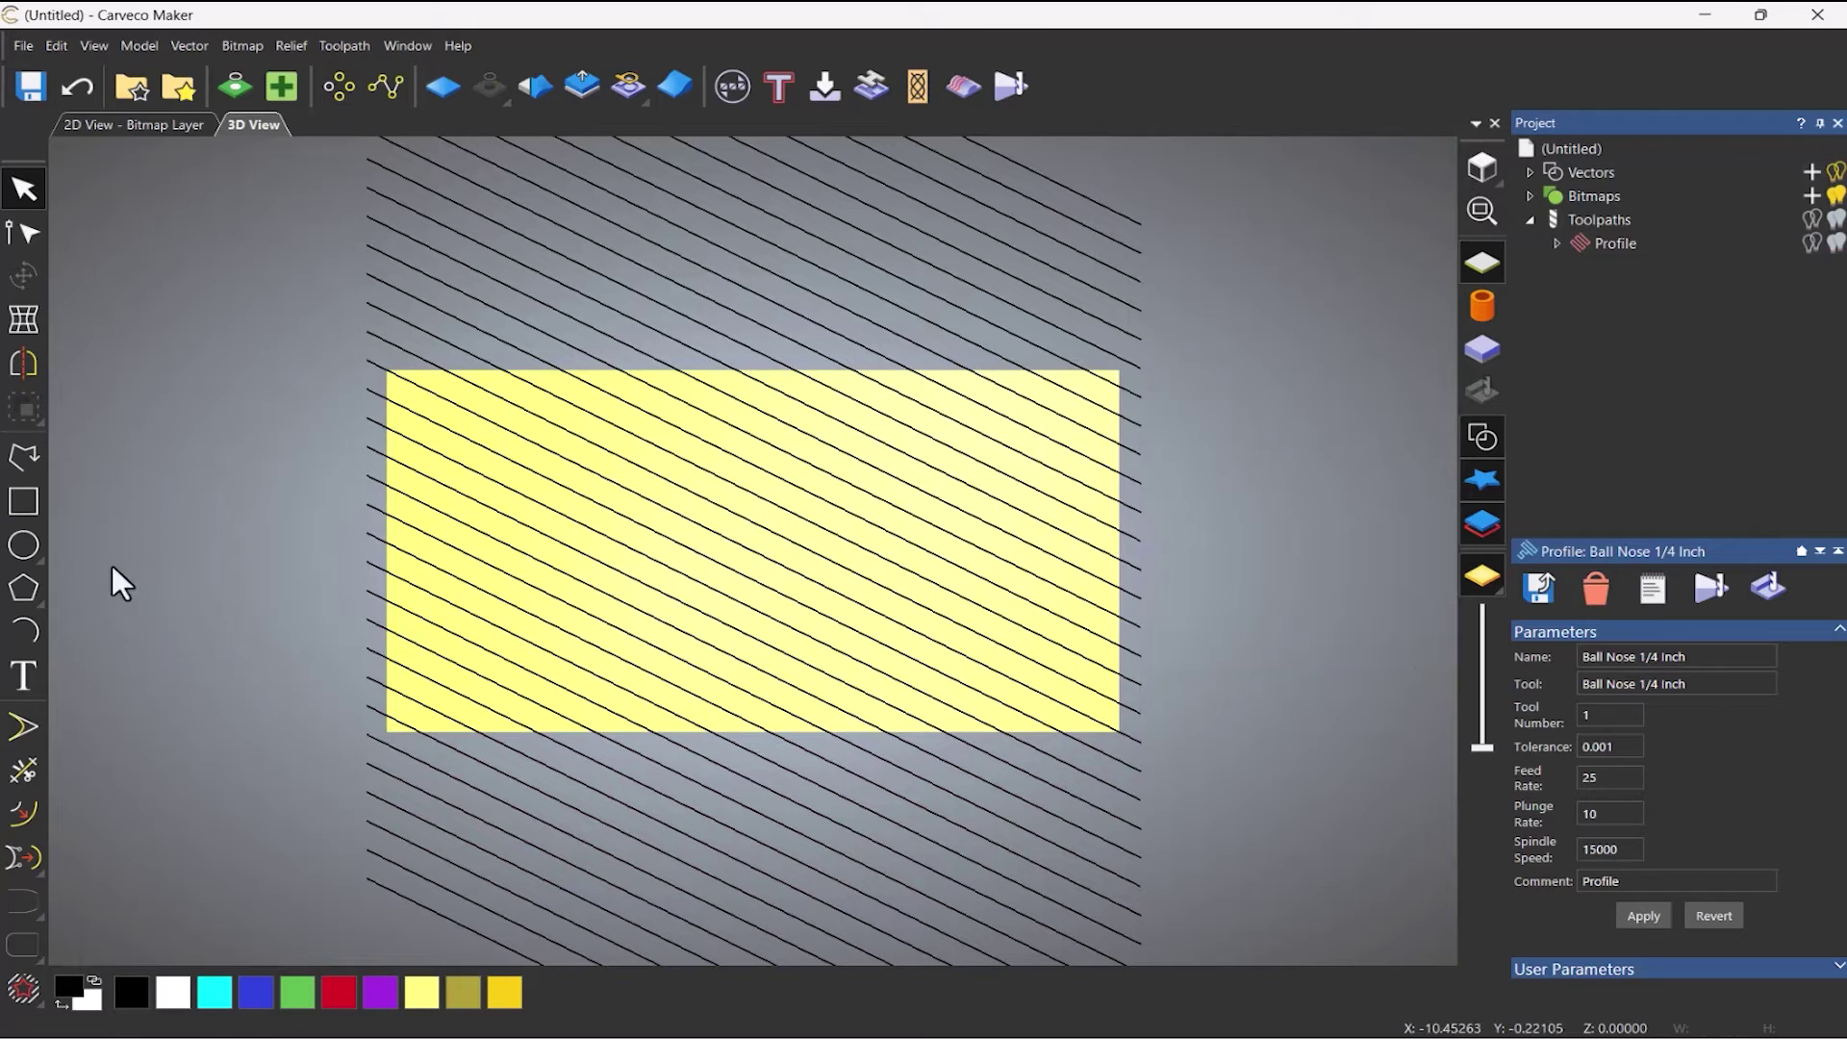
Draw a rectangle framing the yellow plate area.
{"action": "left_click", "coordinate": [27, 509]}
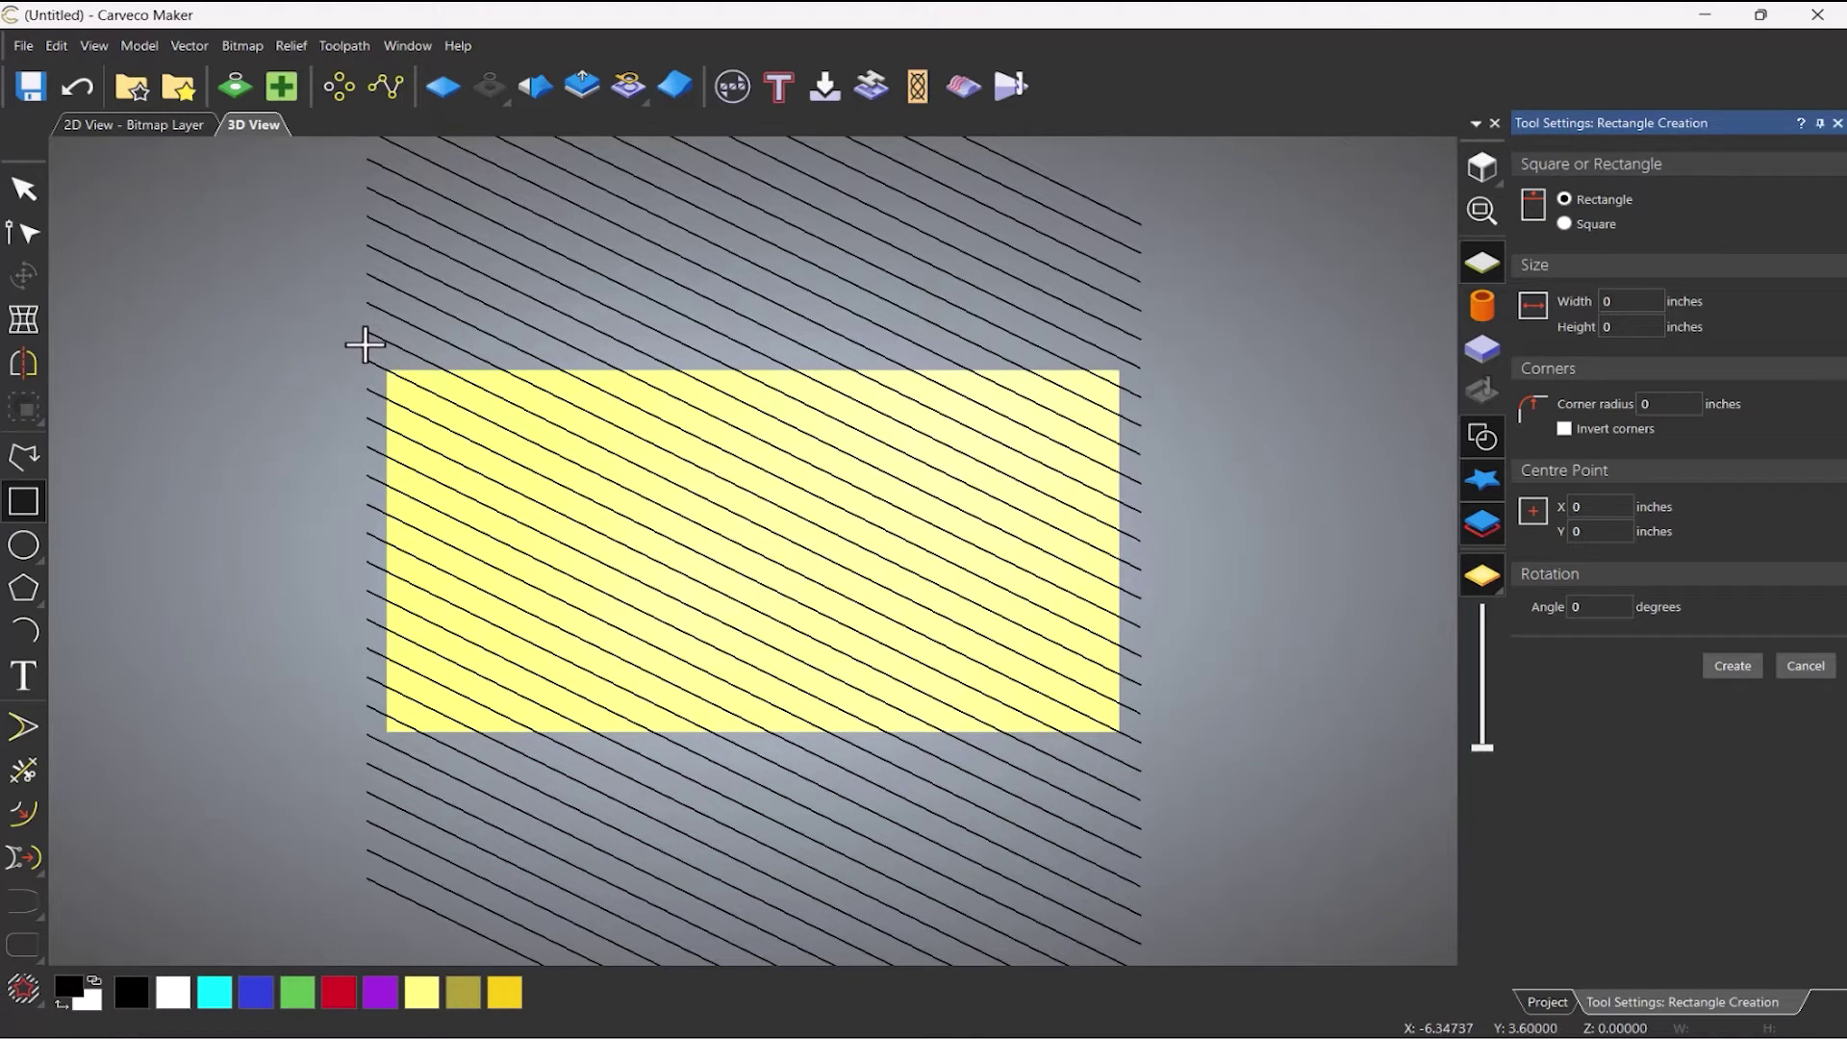
{"action": "left_click_drag", "start_coordinate": [366, 343], "coordinate": [1150, 763]}
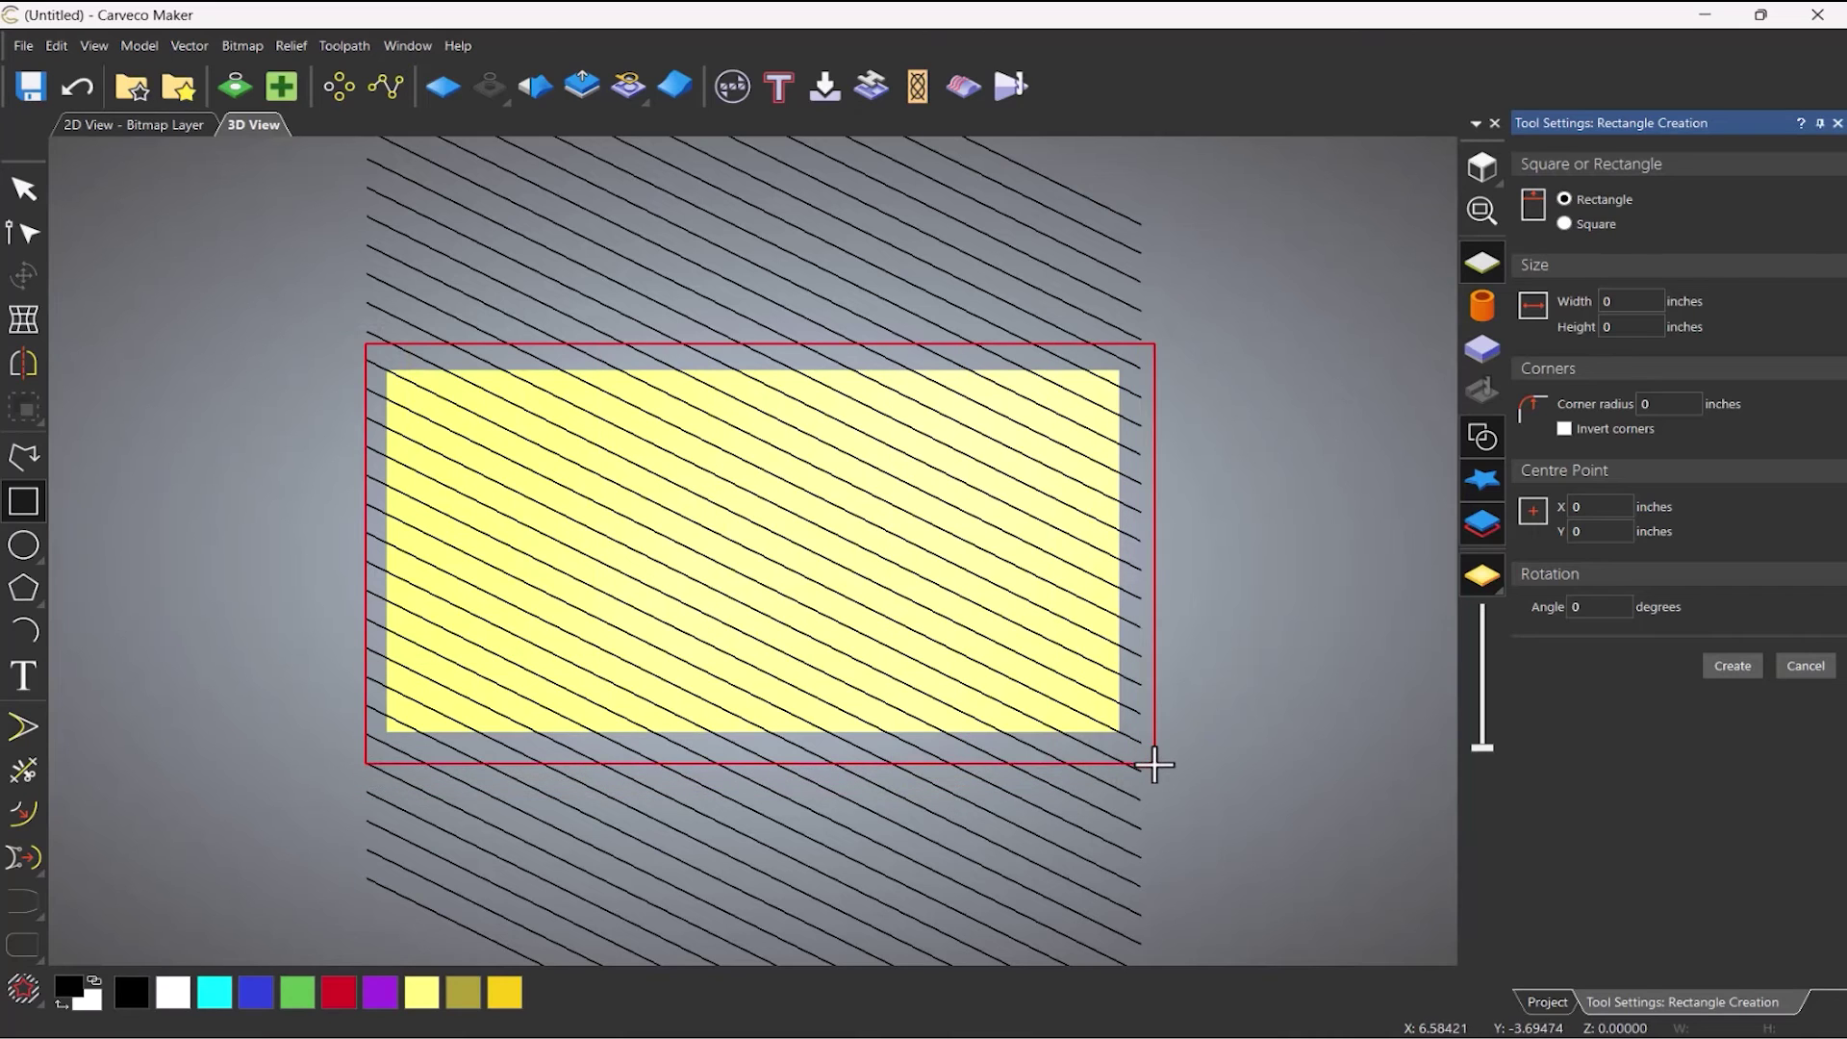
{"action": "key", "text": "Return"}
{"action": "left_click", "coordinate": [1043, 471]}
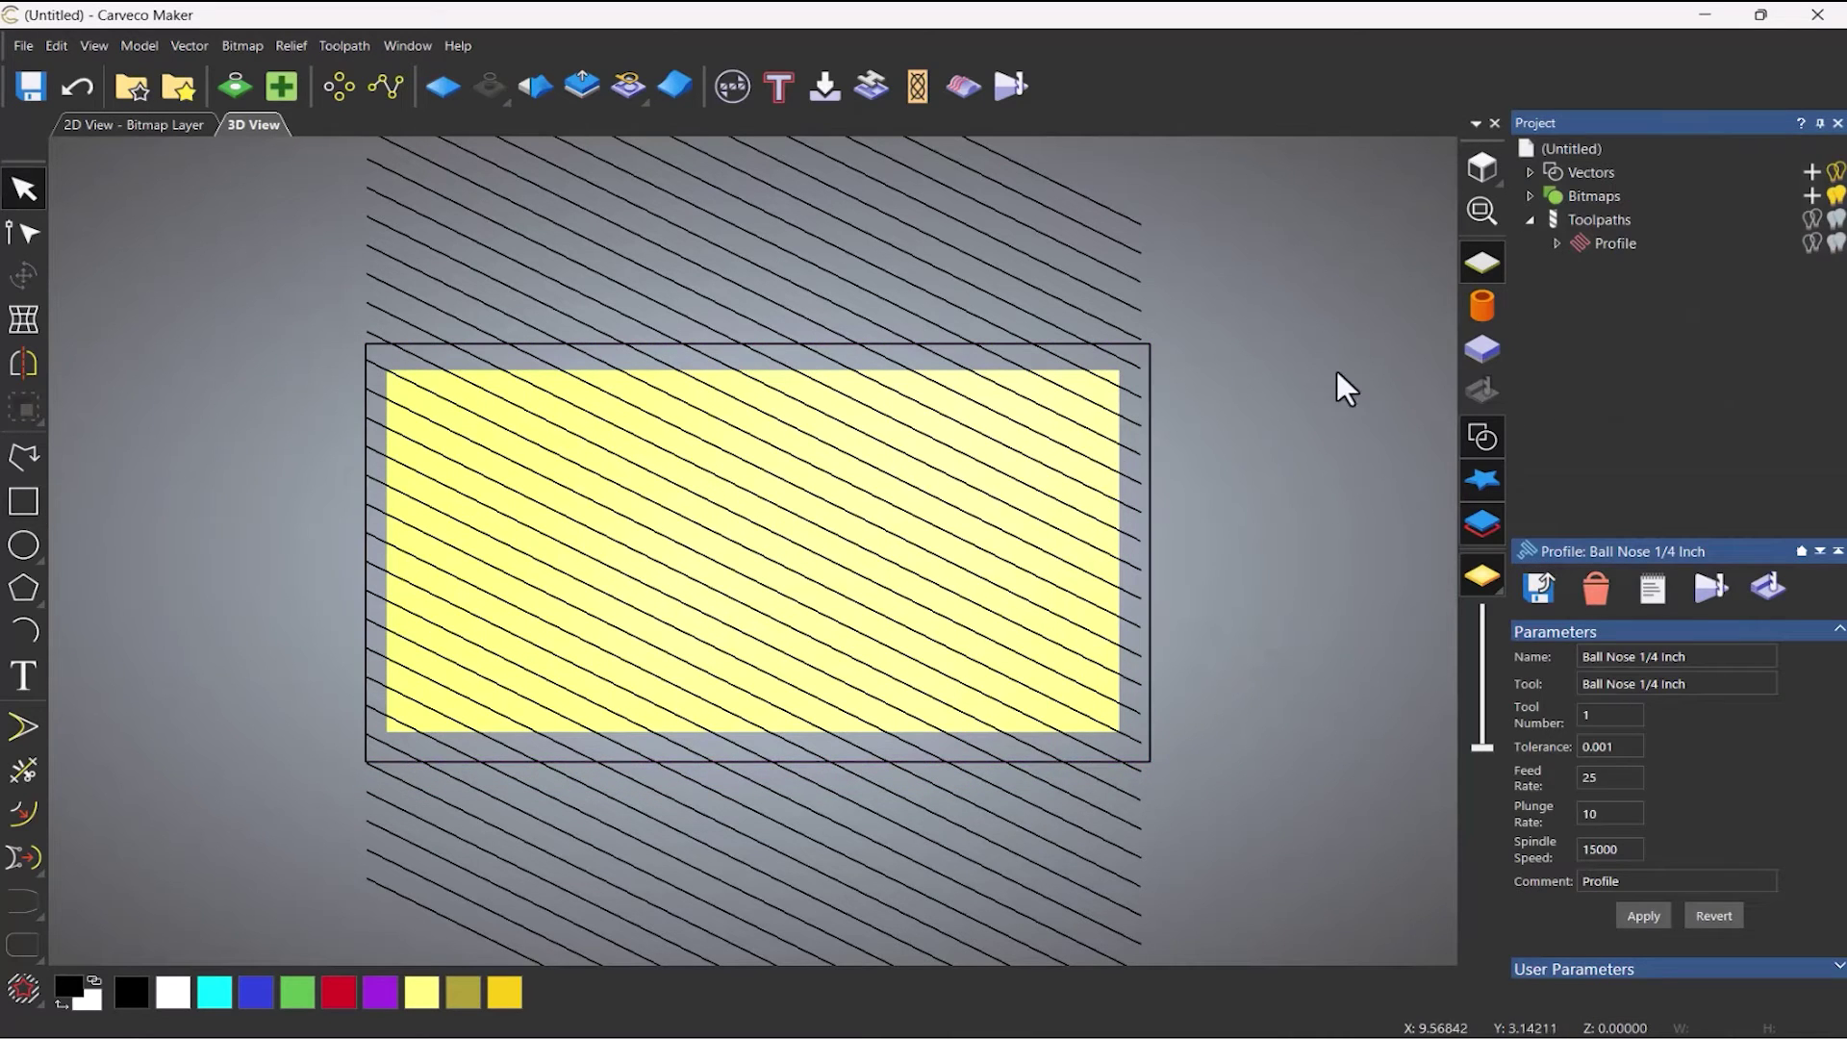
Trim the hatch lines where they cross the frame's top and bottom edges.
{"action": "left_click", "coordinate": [23, 770]}
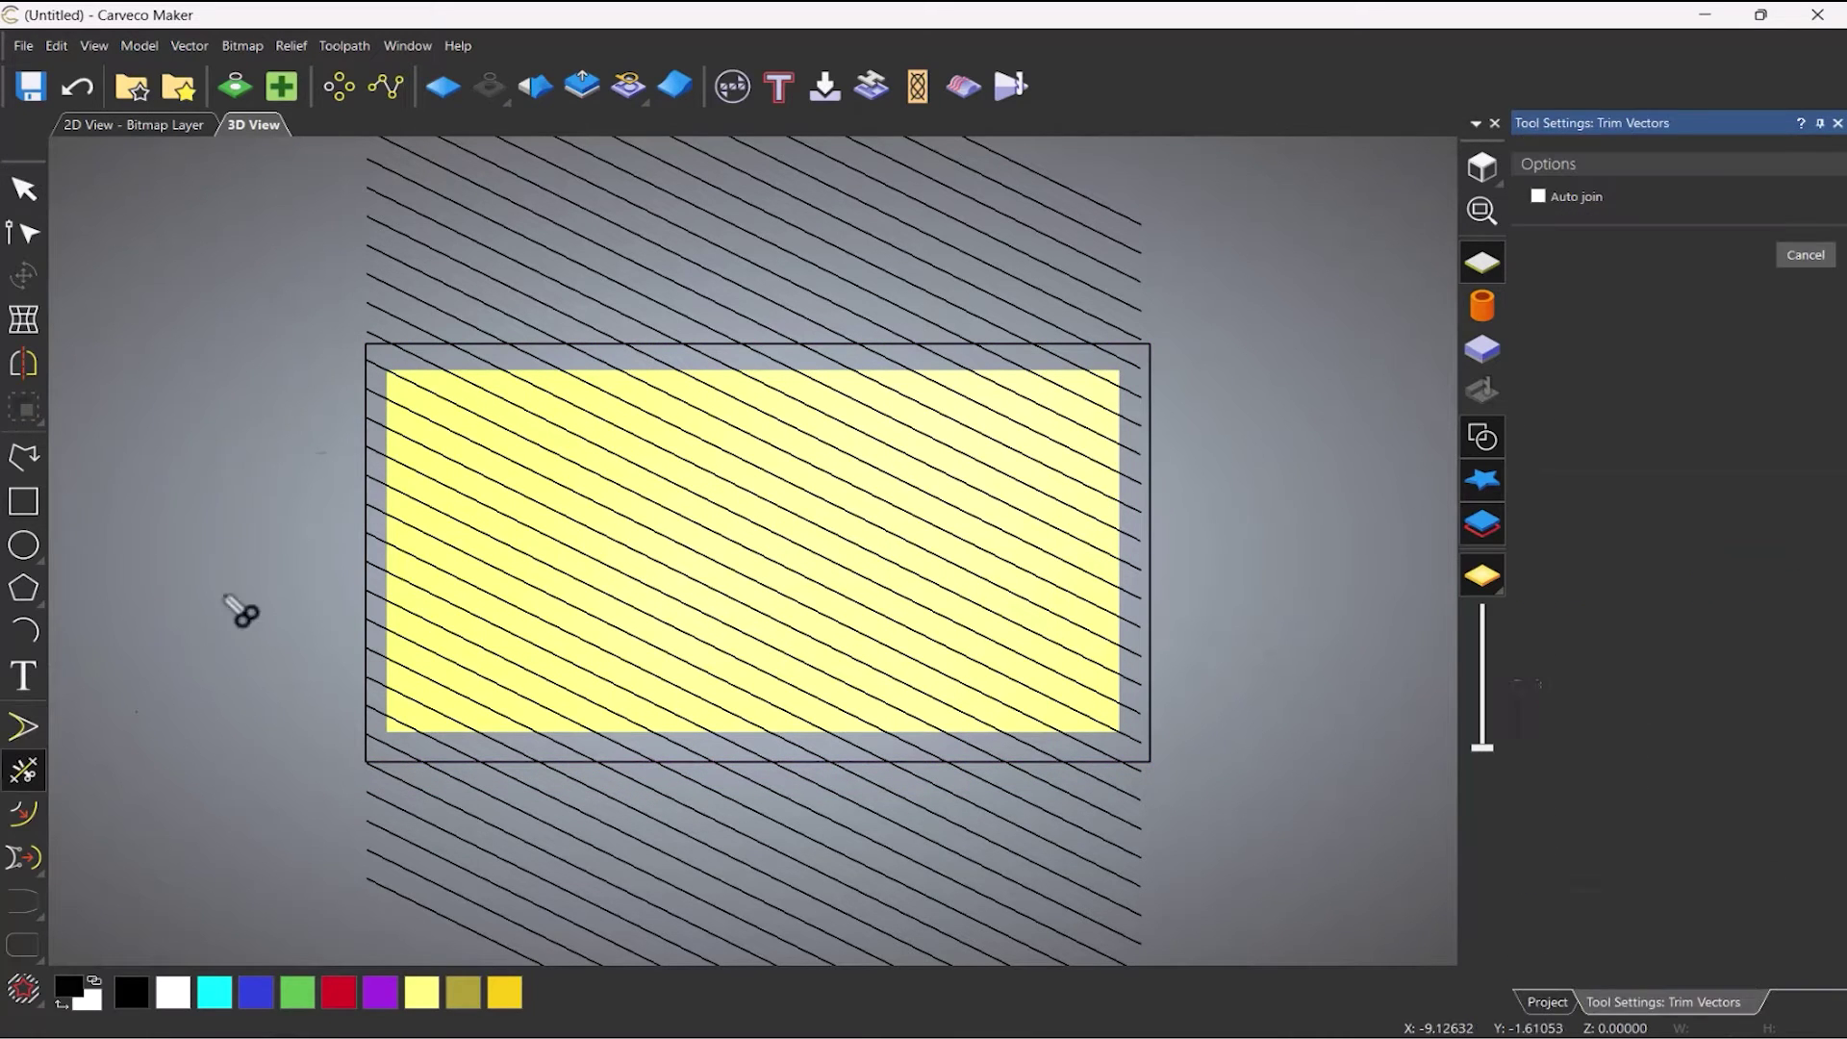
{"action": "left_click", "coordinate": [380, 337]}
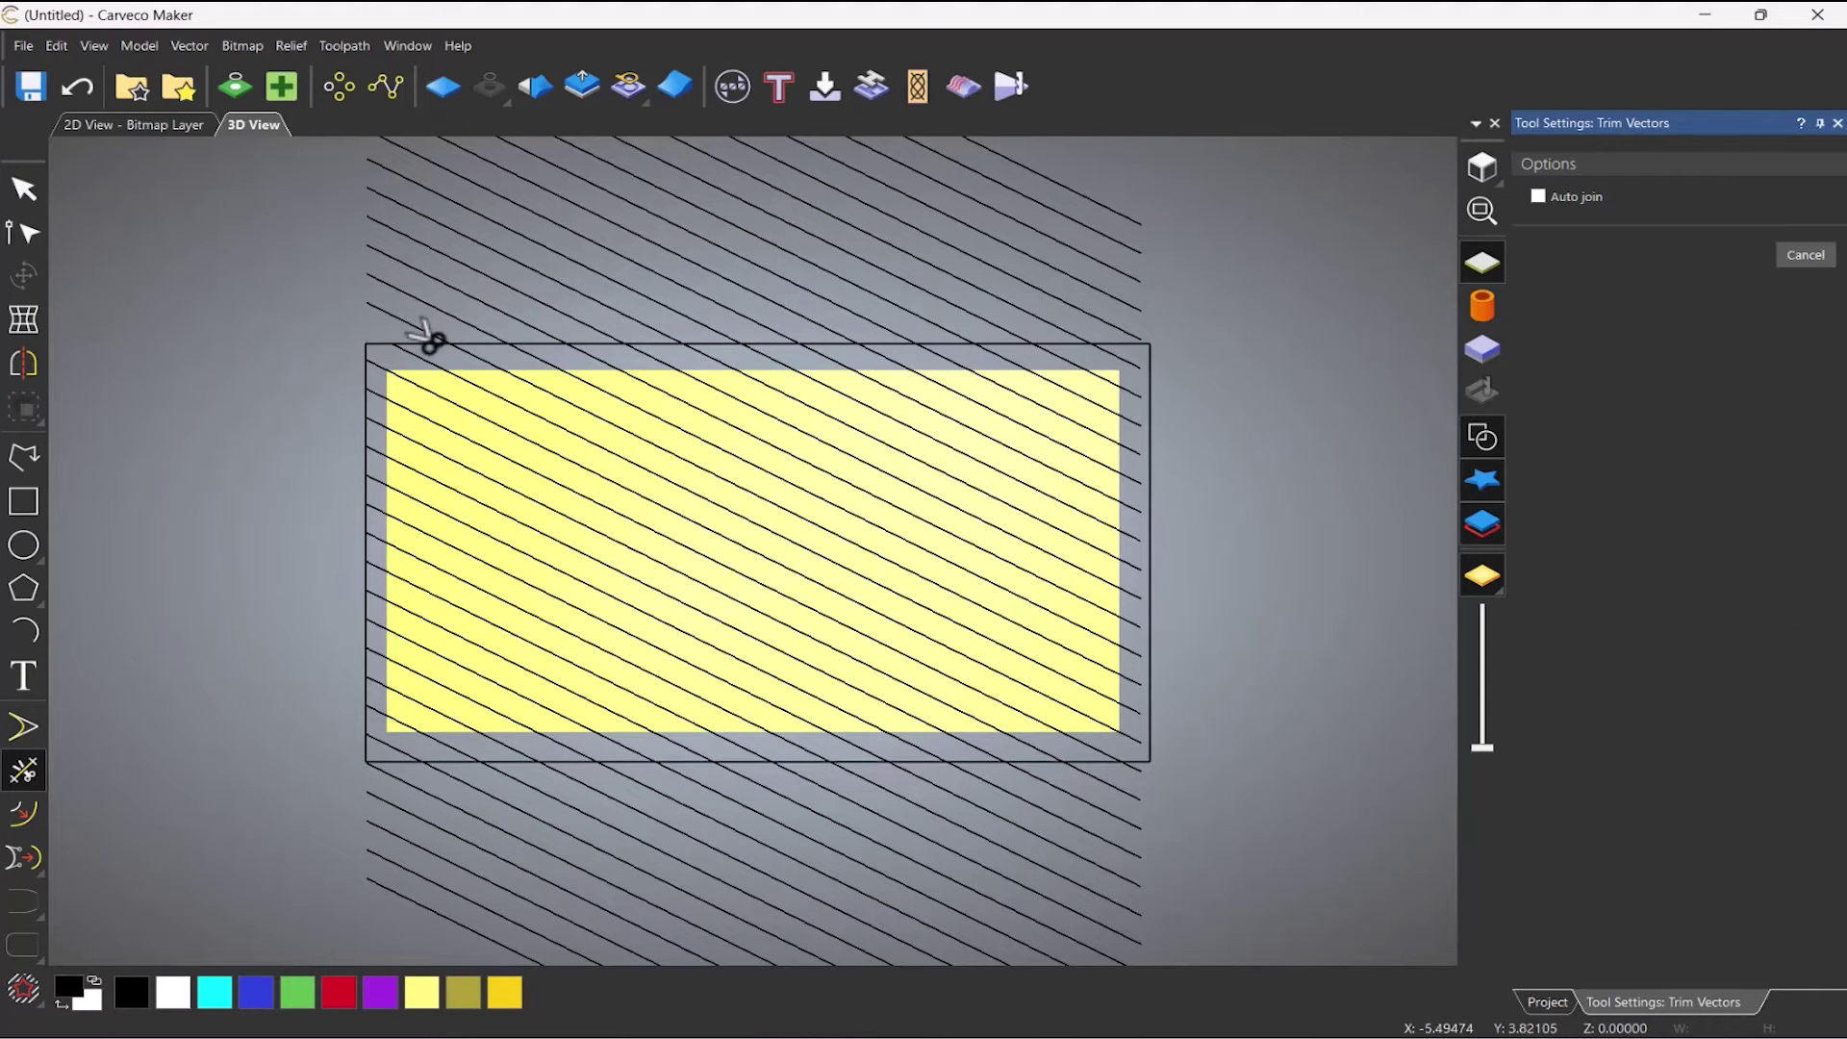
{"action": "left_click", "coordinate": [438, 338]}
{"action": "left_click", "coordinate": [476, 329]}
{"action": "left_click", "coordinate": [510, 317]}
{"action": "left_click", "coordinate": [577, 322]}
{"action": "left_click", "coordinate": [673, 329]}
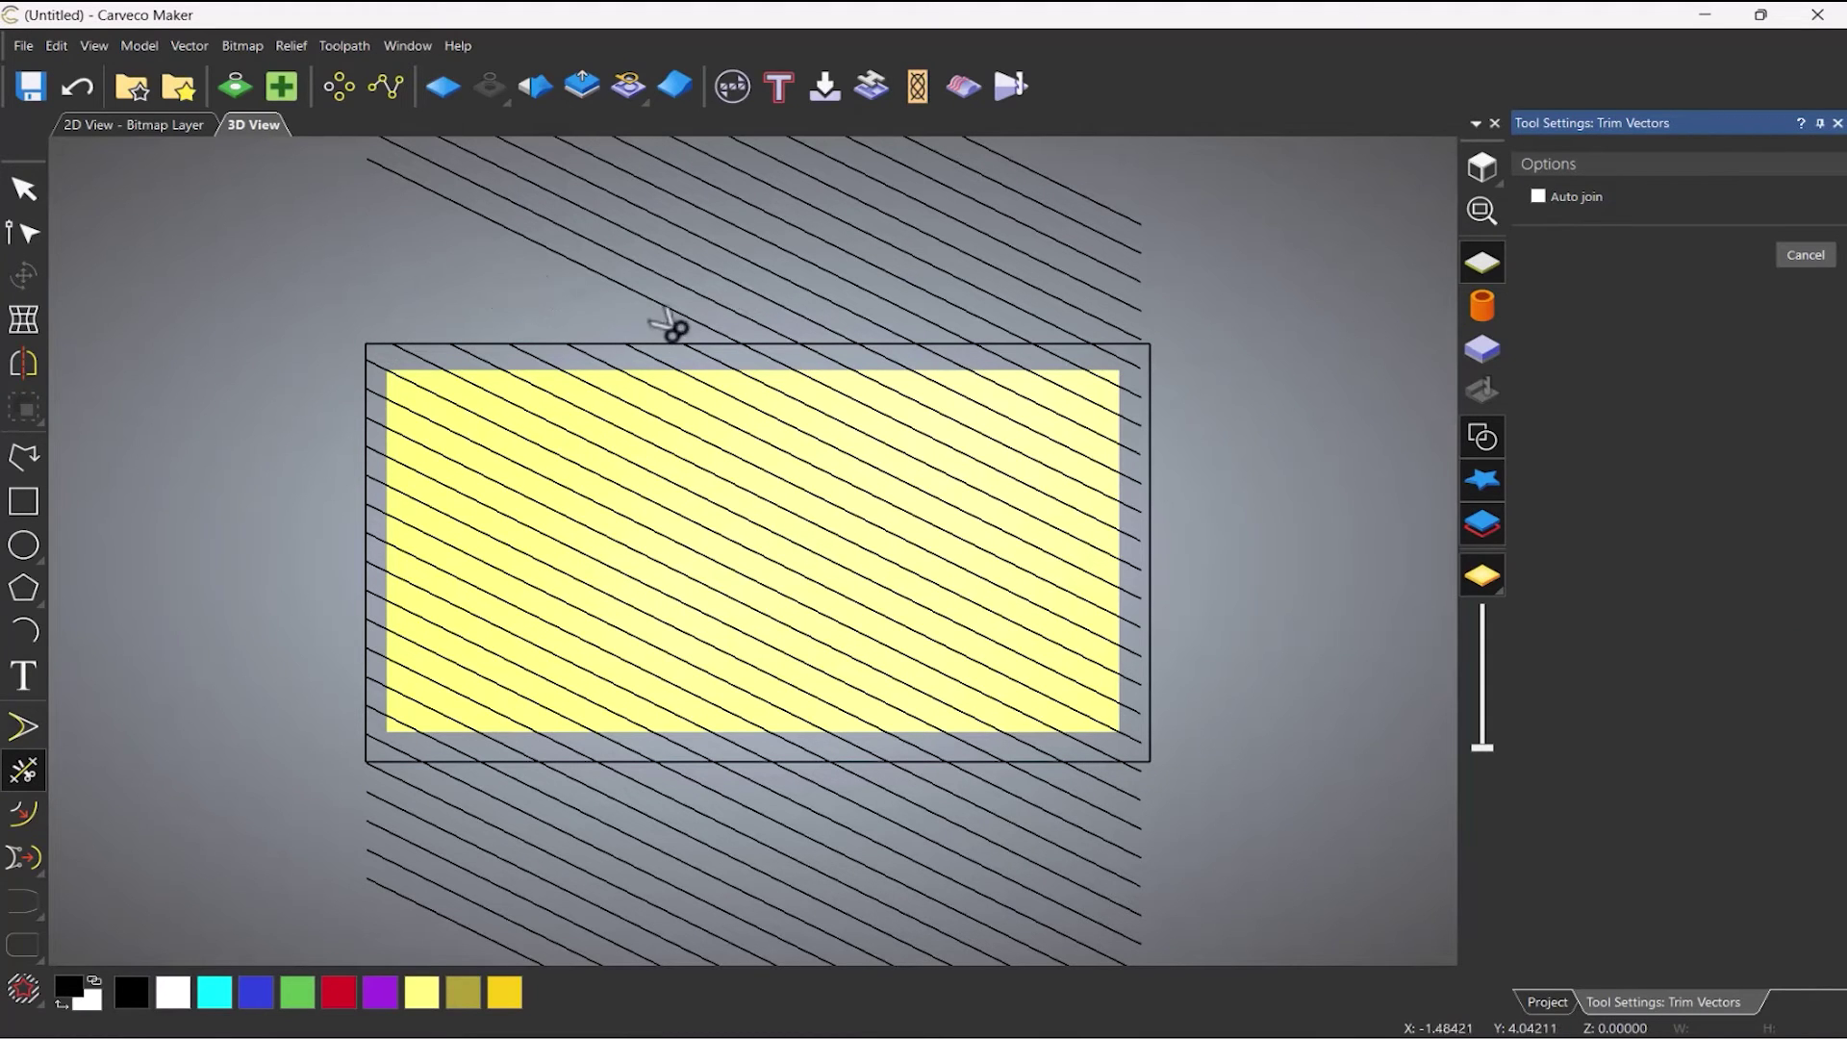
{"action": "left_click", "coordinate": [764, 324]}
{"action": "left_click_drag", "start_coordinate": [713, 331], "coordinate": [1196, 350]}
{"action": "left_click_drag", "start_coordinate": [1140, 784], "coordinate": [437, 796]}
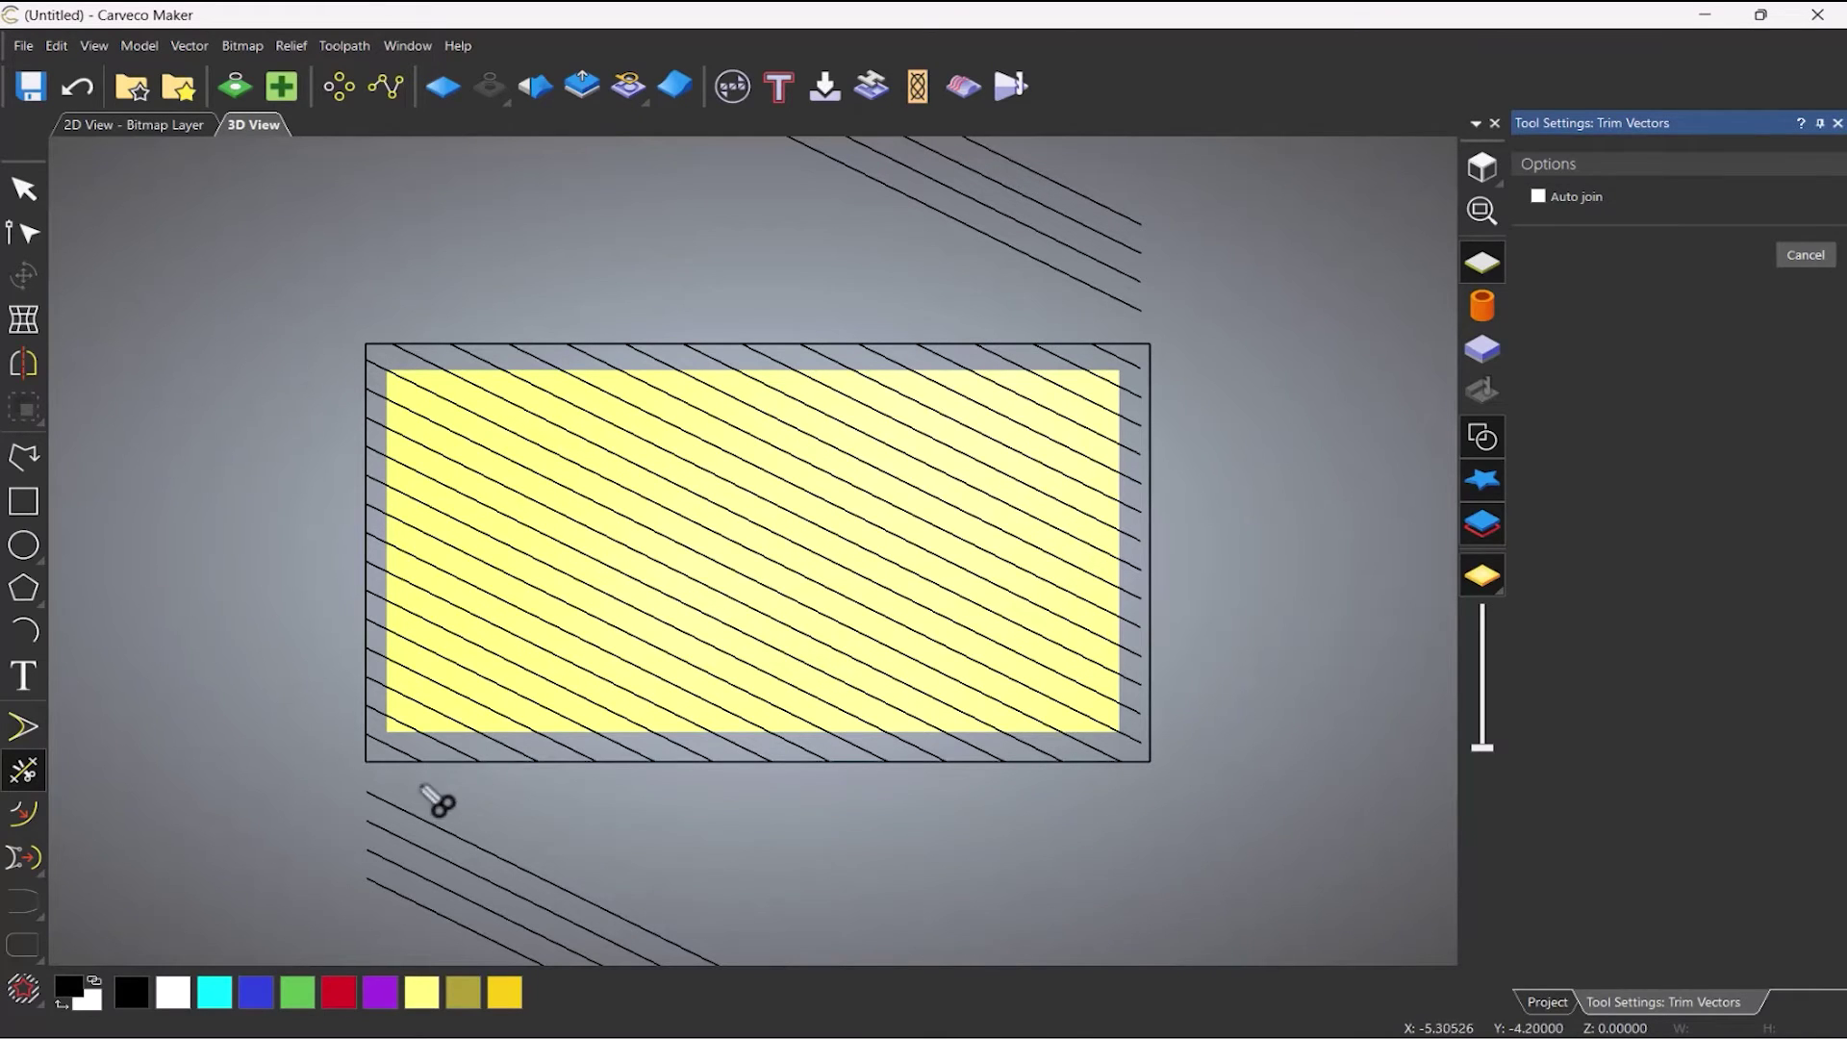
{"action": "left_click", "coordinate": [1805, 254]}
Delete the leftover hatch pieces above and below, plus the framing rectangle.
{"action": "left_click", "coordinate": [968, 285]}
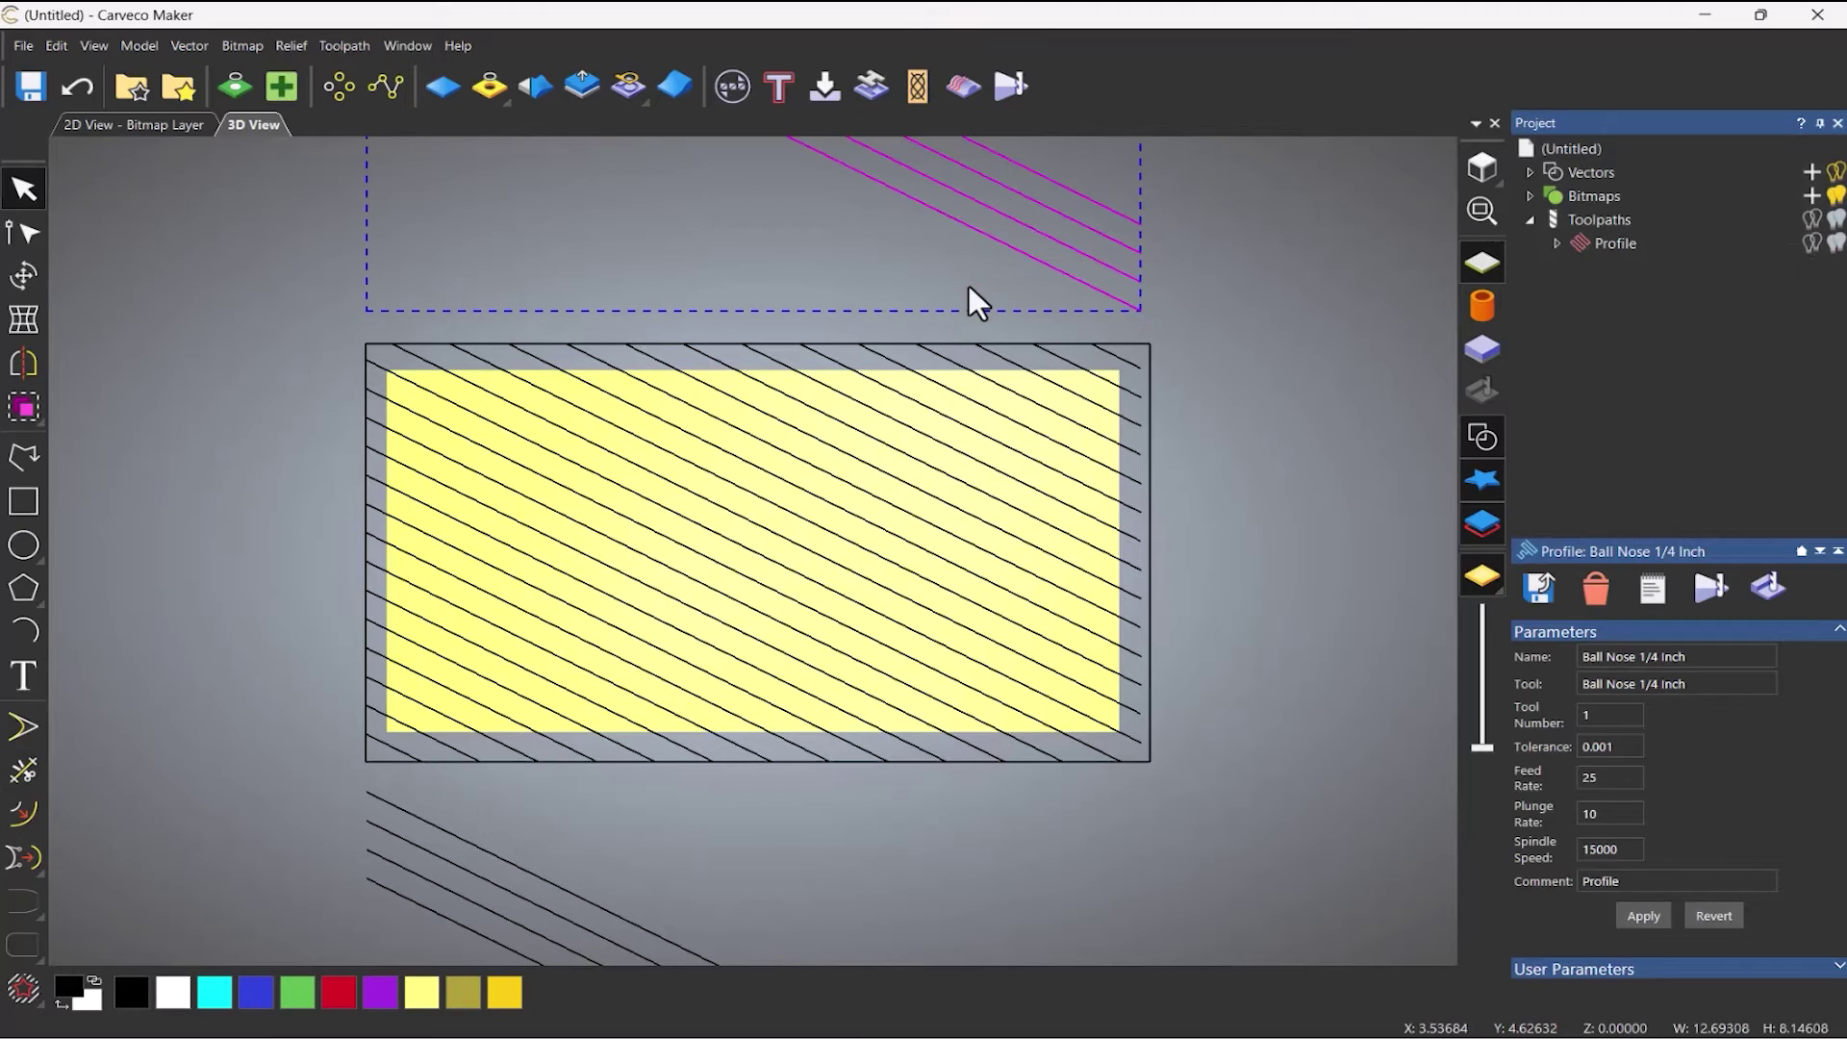
{"action": "key", "text": "Delete"}
{"action": "left_click", "coordinate": [564, 848]}
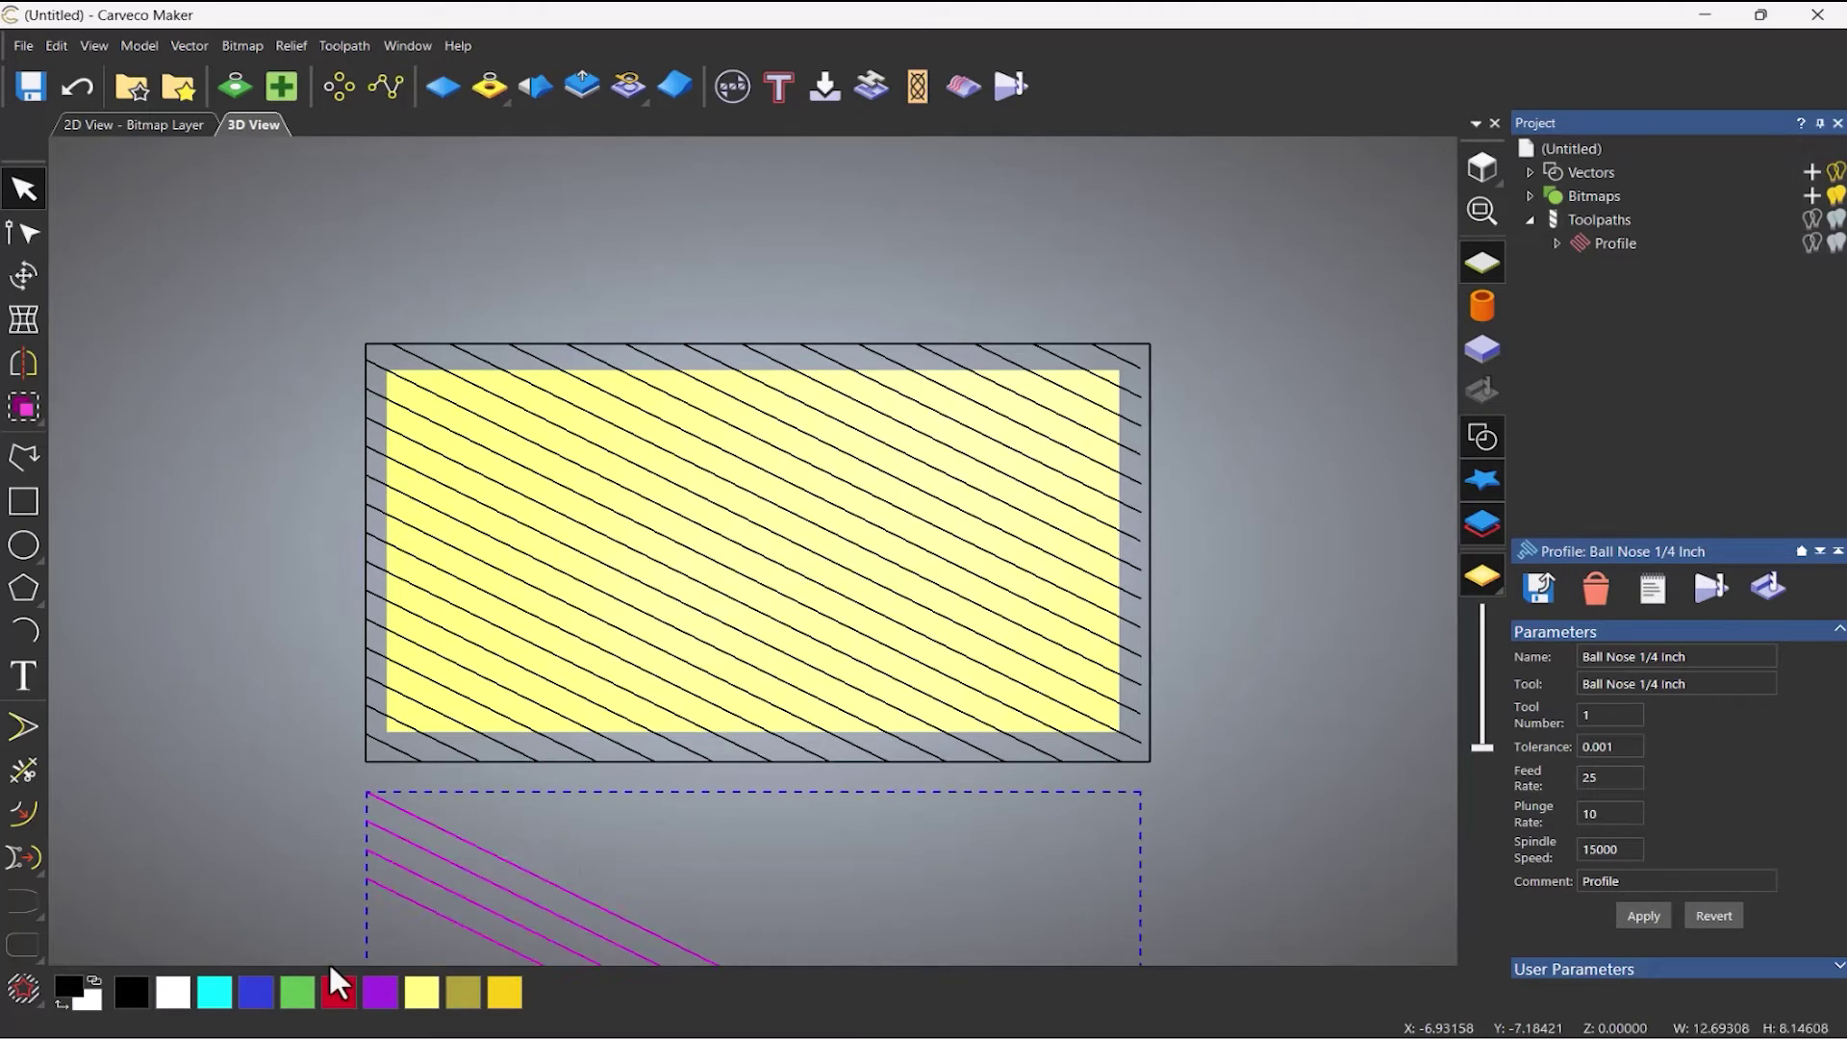
{"action": "key", "text": "Delete"}
{"action": "left_click", "coordinate": [366, 760]}
{"action": "key", "text": "Delete"}
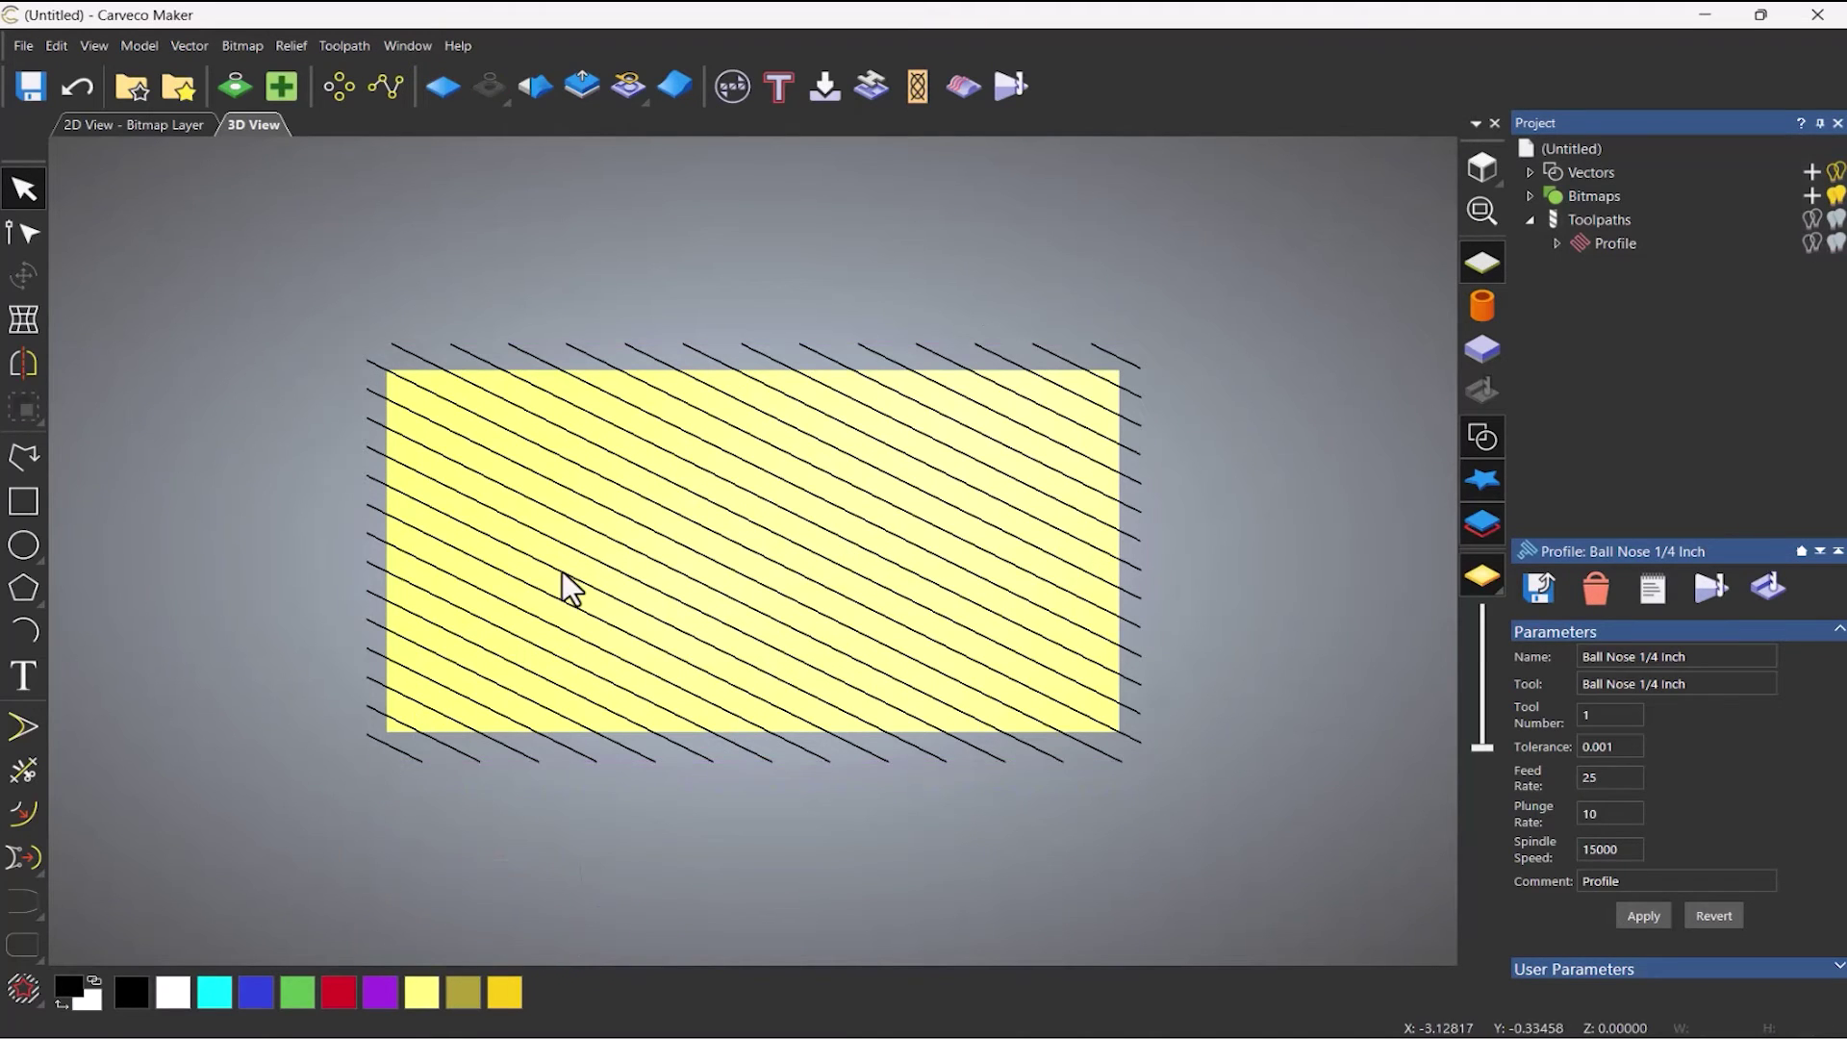
Reopen the Profile toolpath settings and marquee-select all trimmed hatch lines.
{"action": "double_click", "coordinate": [1608, 244]}
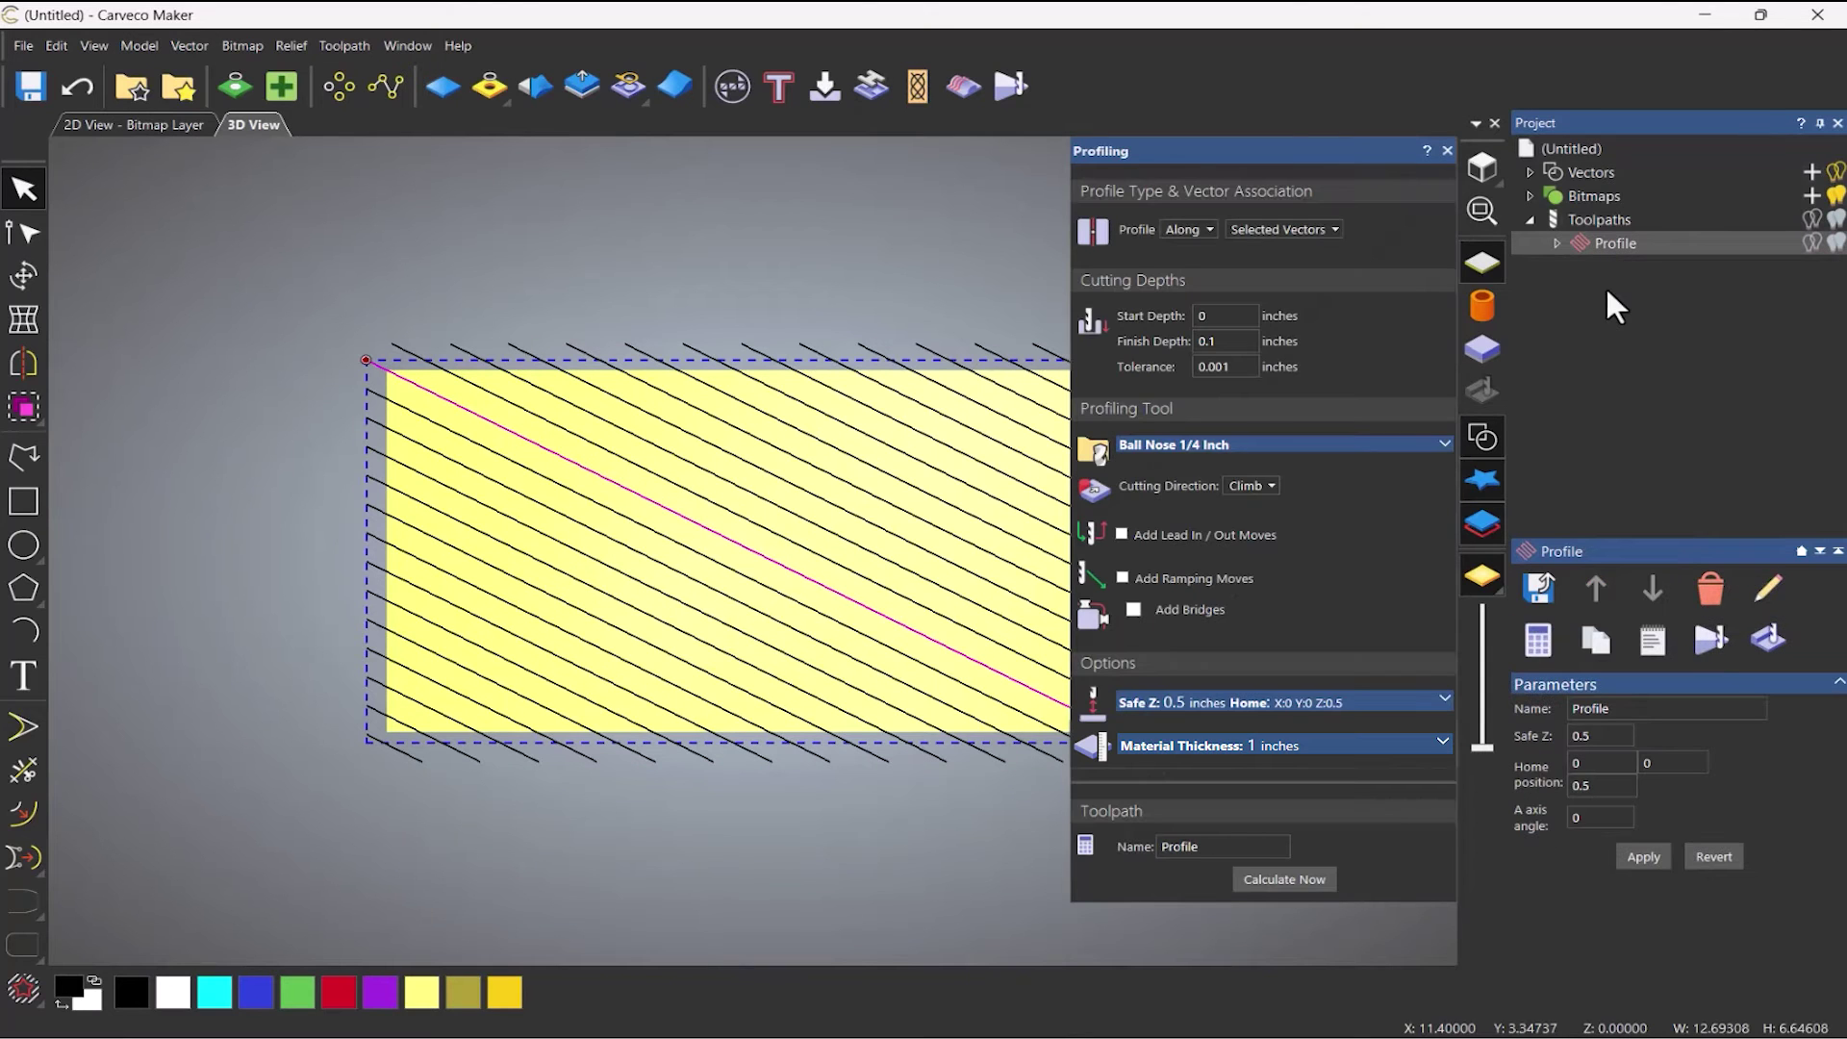
{"action": "scroll", "coordinate": [651, 448], "scroll_direction": "down", "scroll_amount": 2}
{"action": "scroll", "coordinate": [990, 419], "scroll_direction": "up", "scroll_amount": 3}
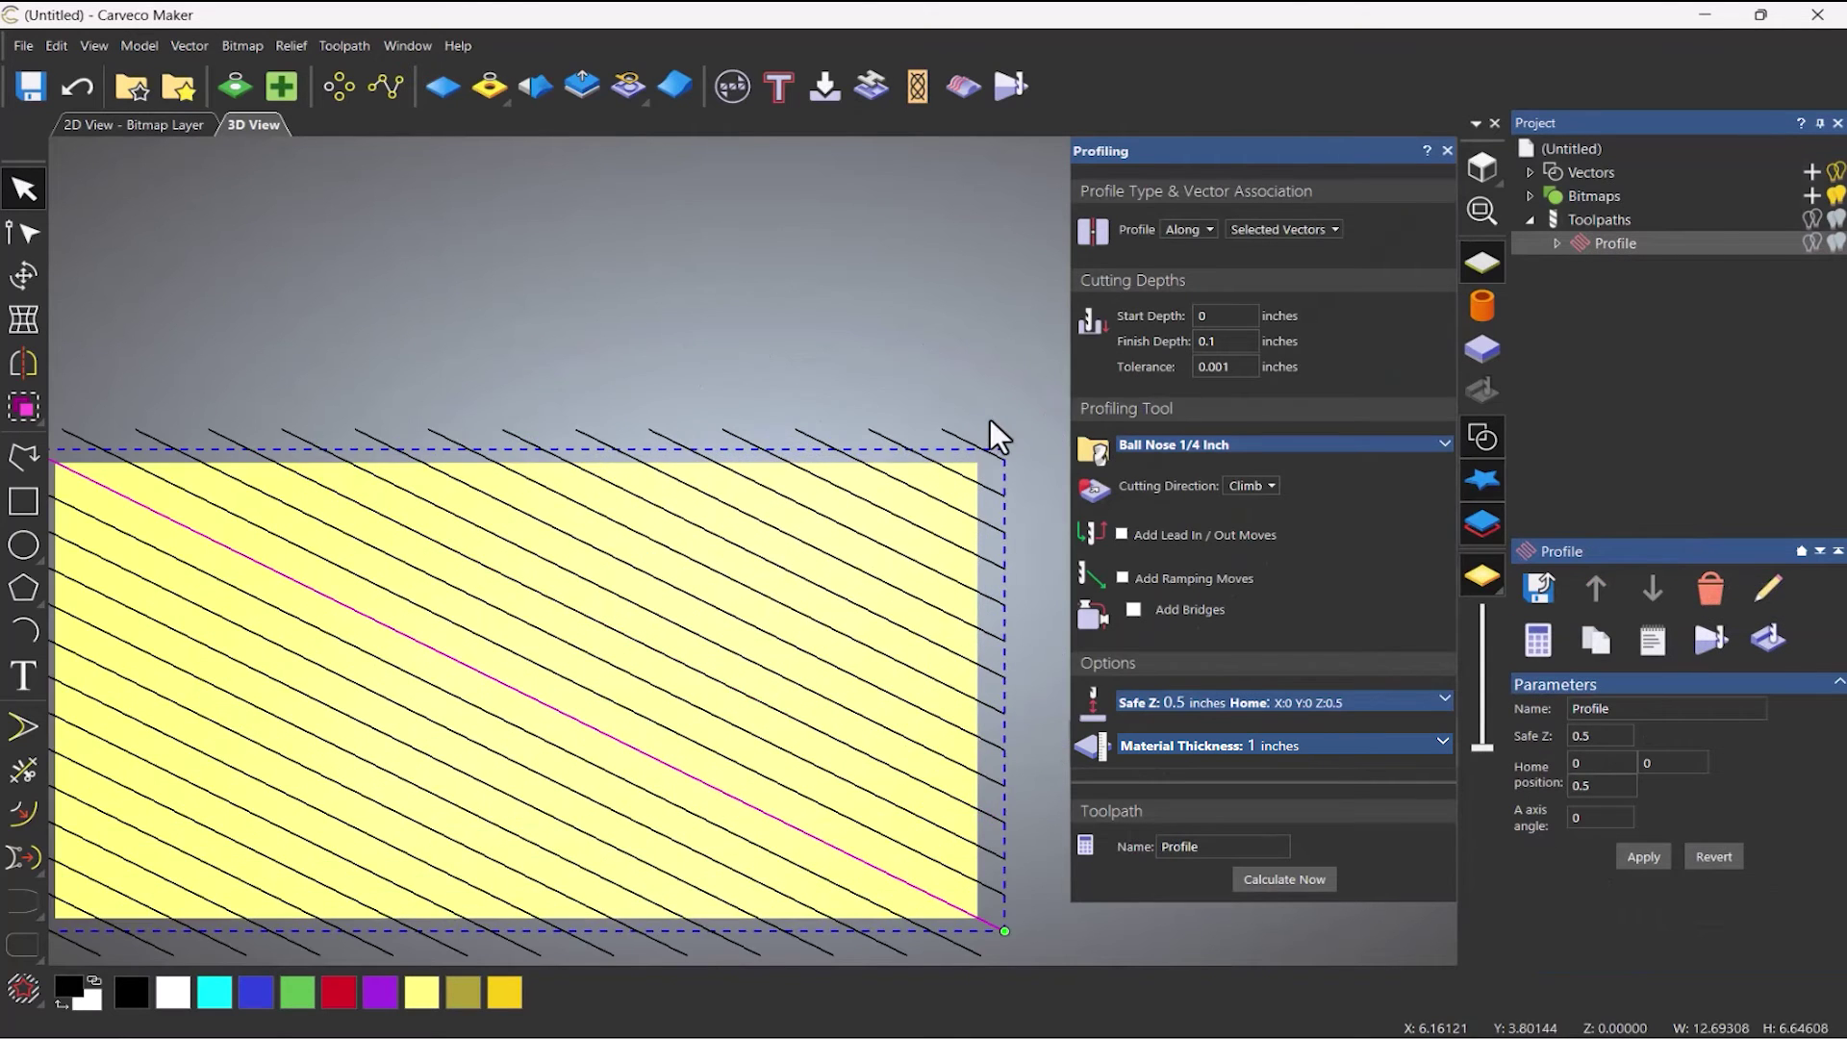
{"action": "scroll", "coordinate": [981, 413], "scroll_direction": "down", "scroll_amount": 2}
{"action": "mouse_move", "coordinate": [967, 441]}
{"action": "left_mouse_down"}
{"action": "mouse_move", "coordinate": [804, 581]}
{"action": "mouse_move", "coordinate": [251, 808]}
{"action": "left_mouse_up"}
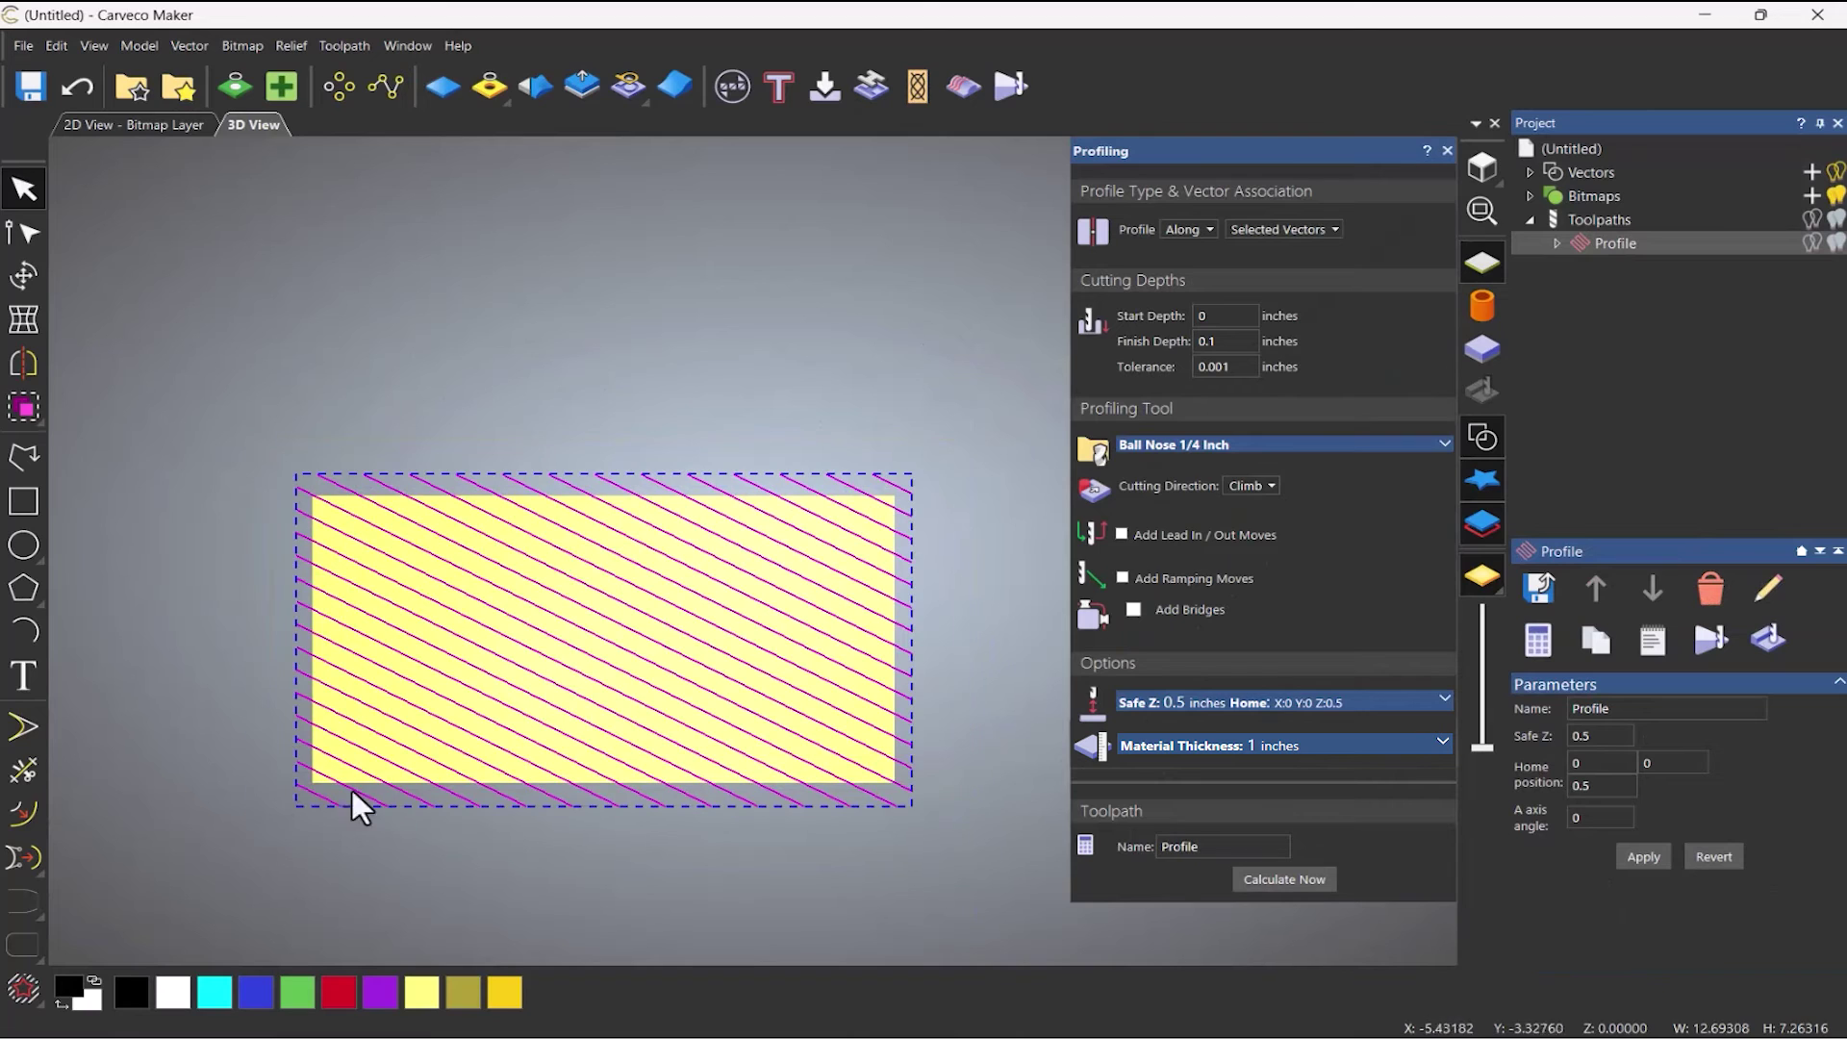
Calculate the Profile toolpath, then show it wrapped on the cylinder with vectors hidden.
{"action": "left_click", "coordinate": [1286, 877]}
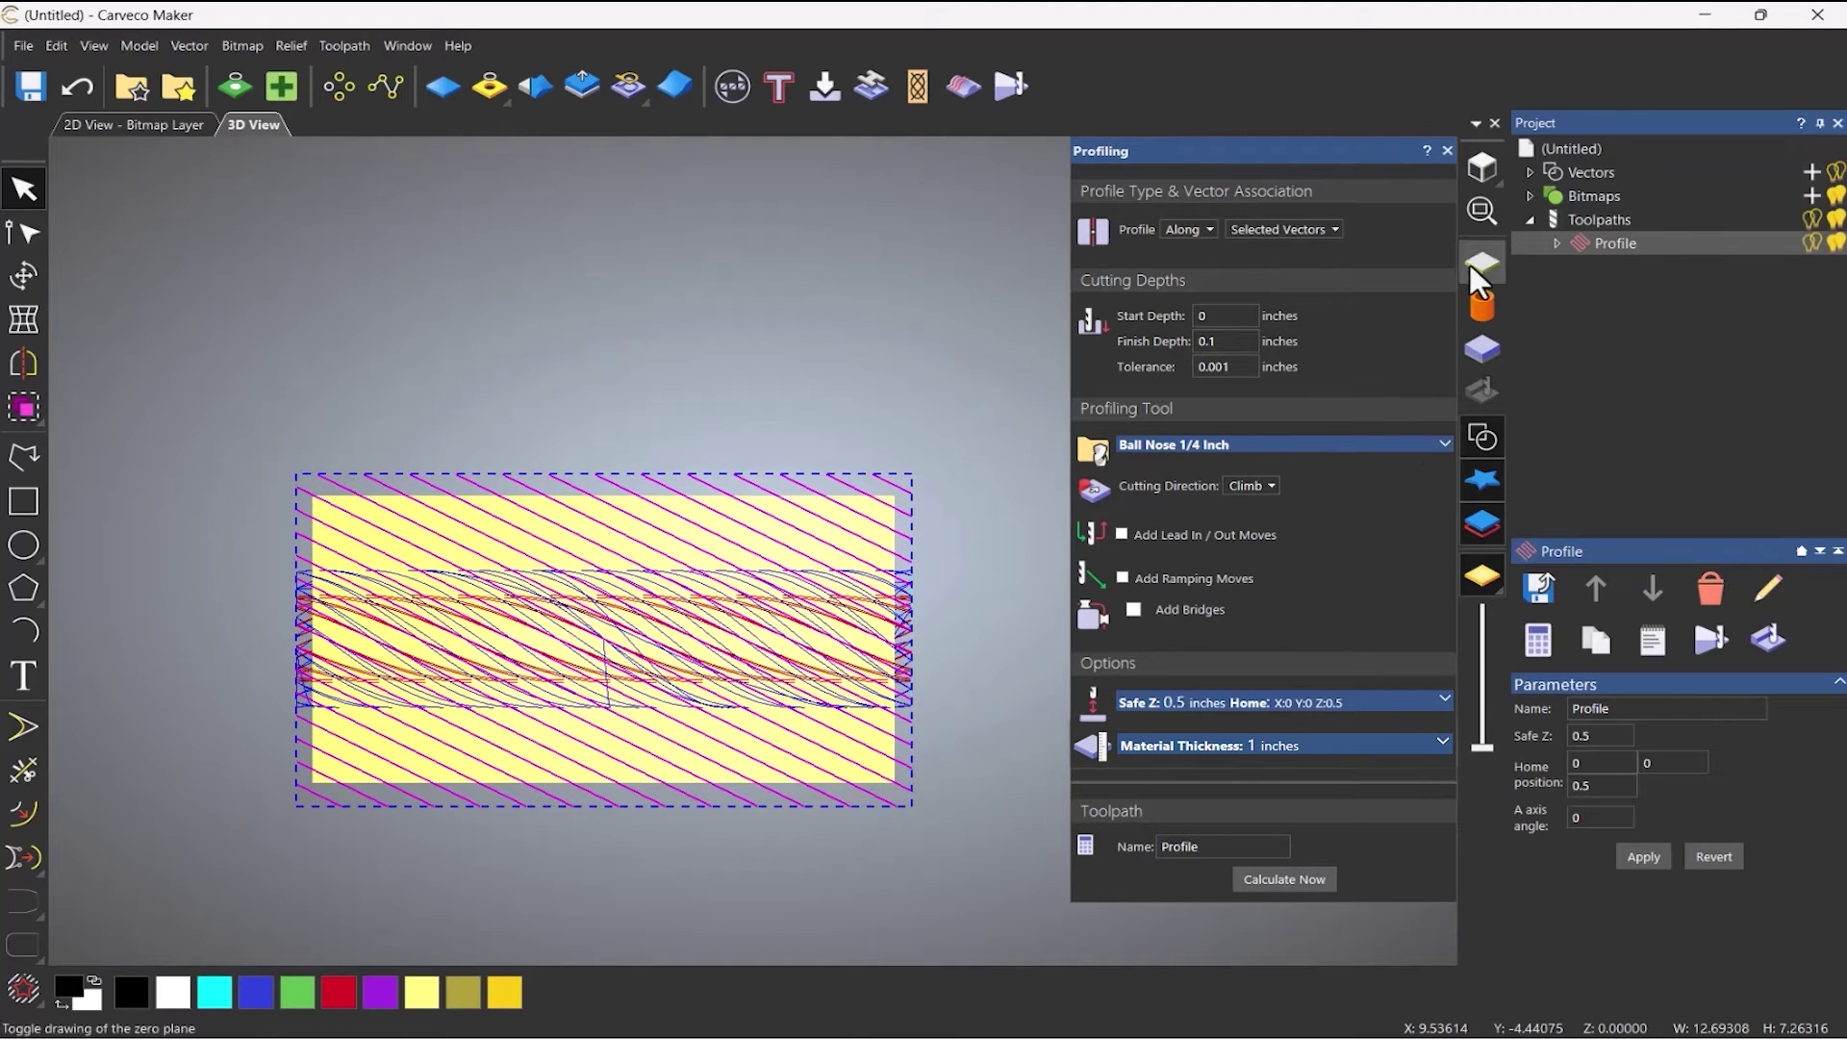
{"action": "left_click", "coordinate": [1447, 151]}
{"action": "left_click", "coordinate": [1480, 302]}
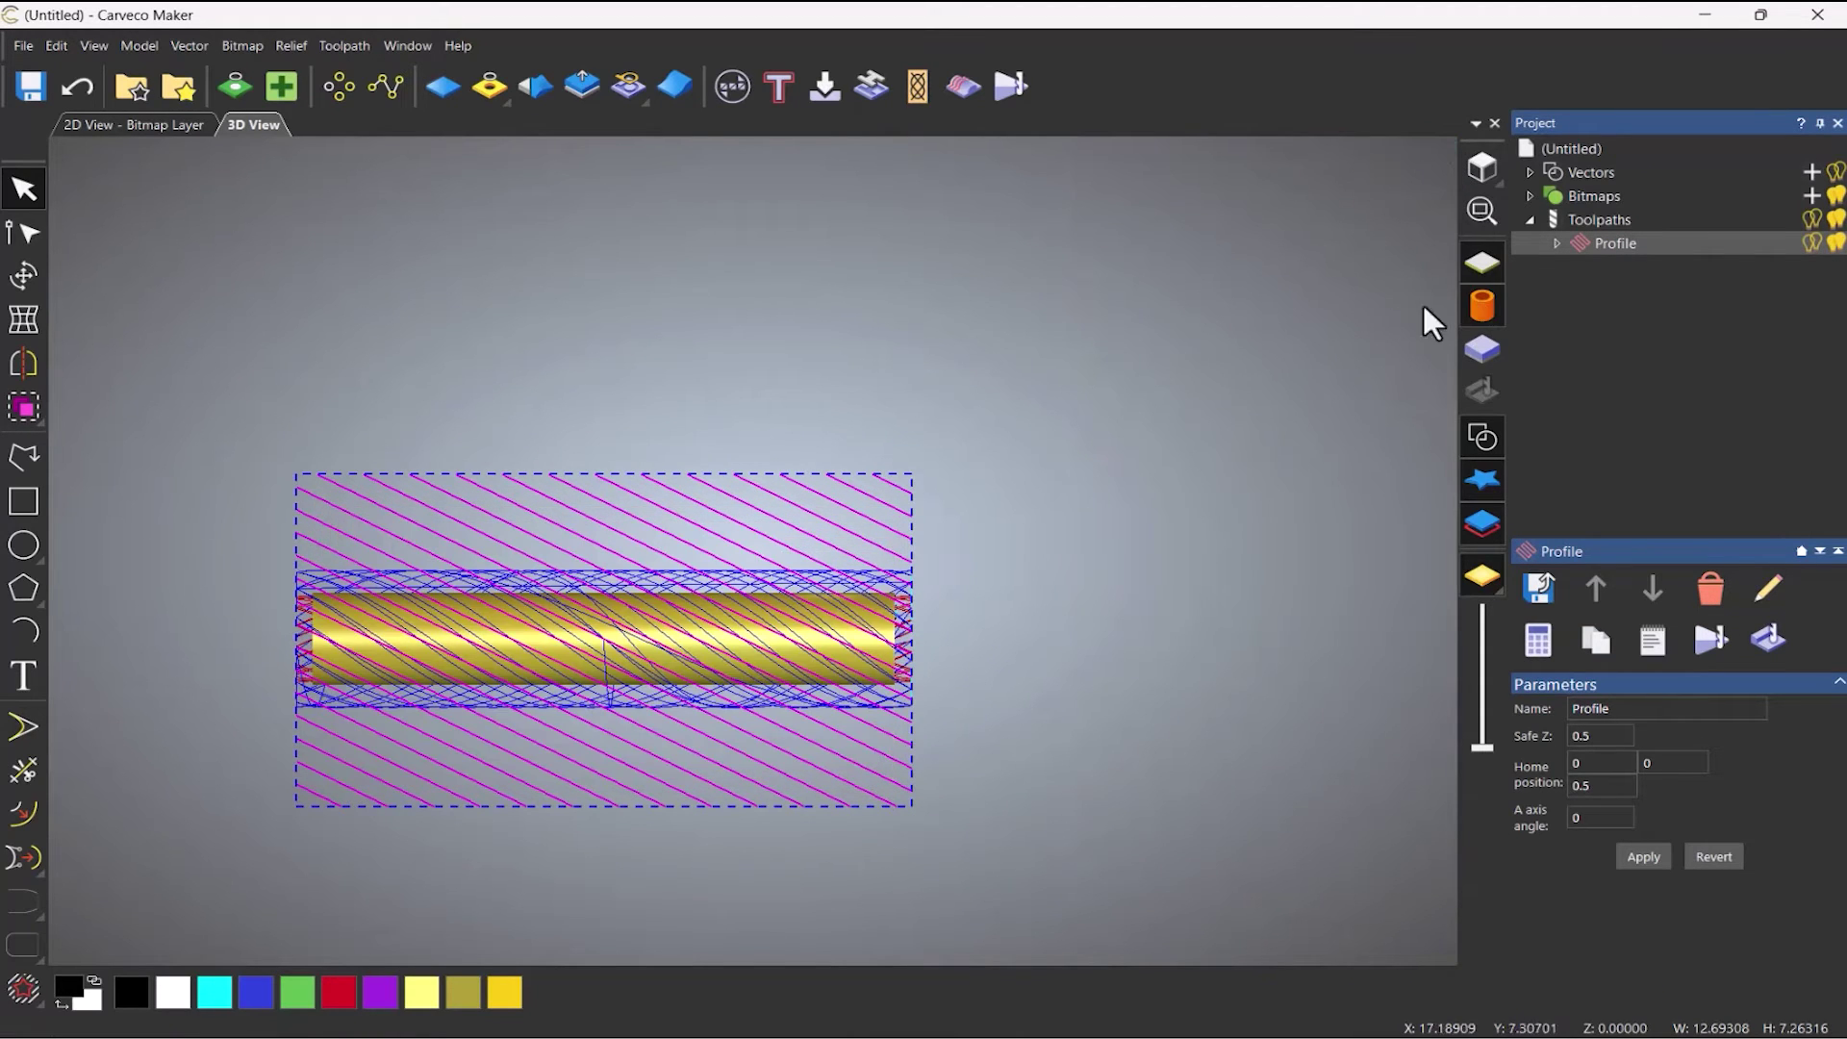
{"action": "left_click", "coordinate": [1481, 438]}
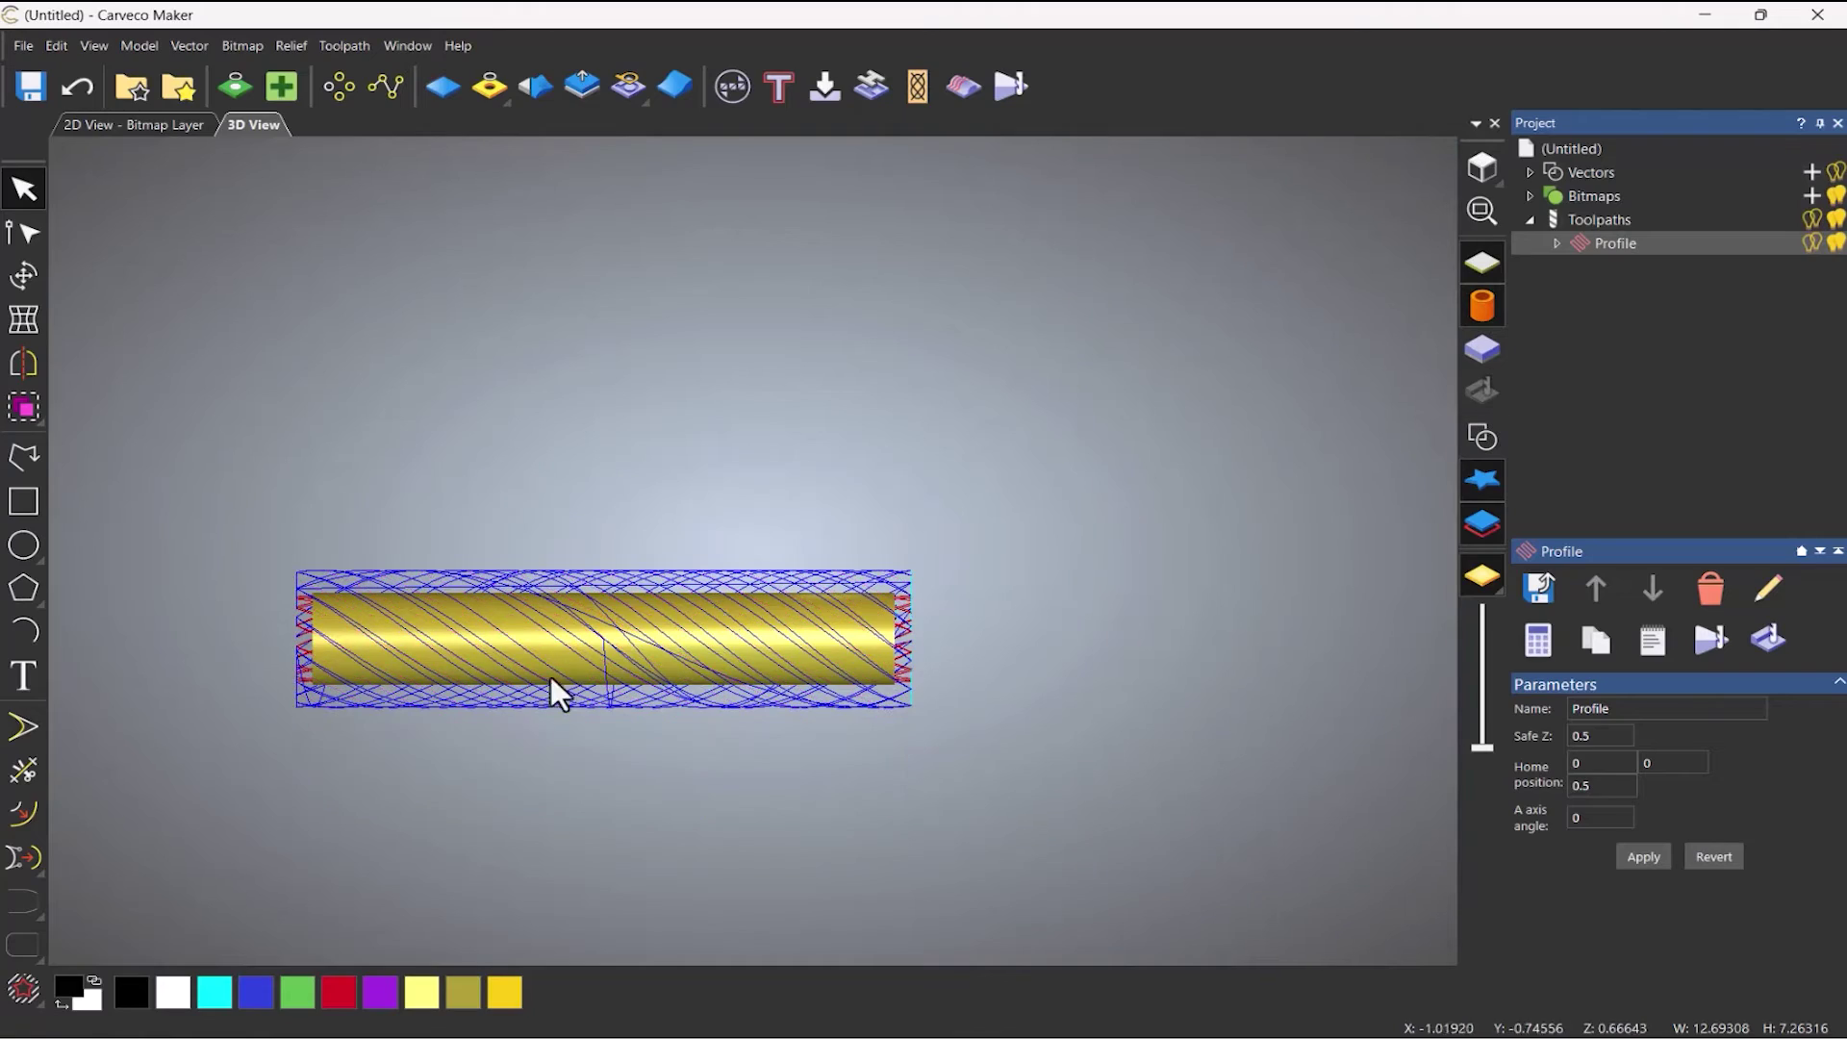
Hide the relief and show the material block to inspect the spiral toolpaths from the side.
{"action": "left_click_drag", "start_coordinate": [550, 675], "coordinate": [1110, 574]}
{"action": "scroll", "coordinate": [740, 837], "scroll_direction": "up", "scroll_amount": 4}
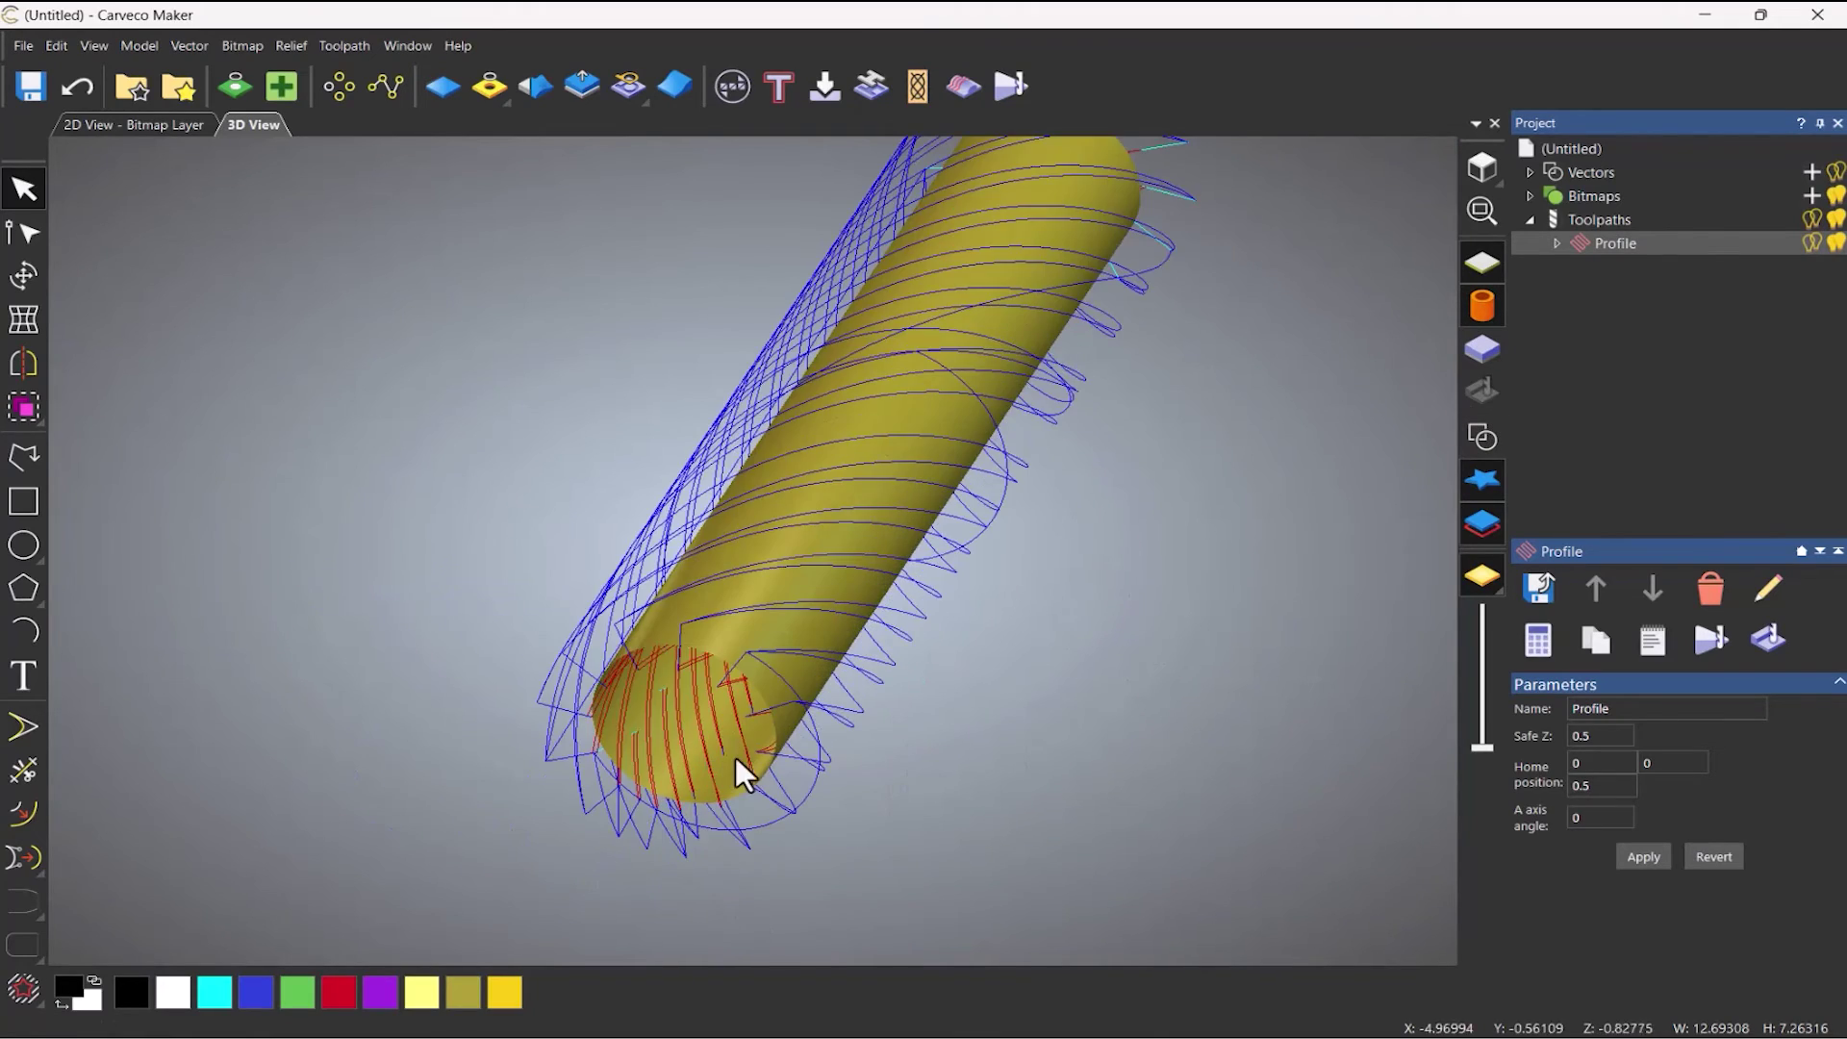
{"action": "left_click_drag", "start_coordinate": [736, 758], "coordinate": [1071, 581]}
{"action": "left_click", "coordinate": [1478, 525]}
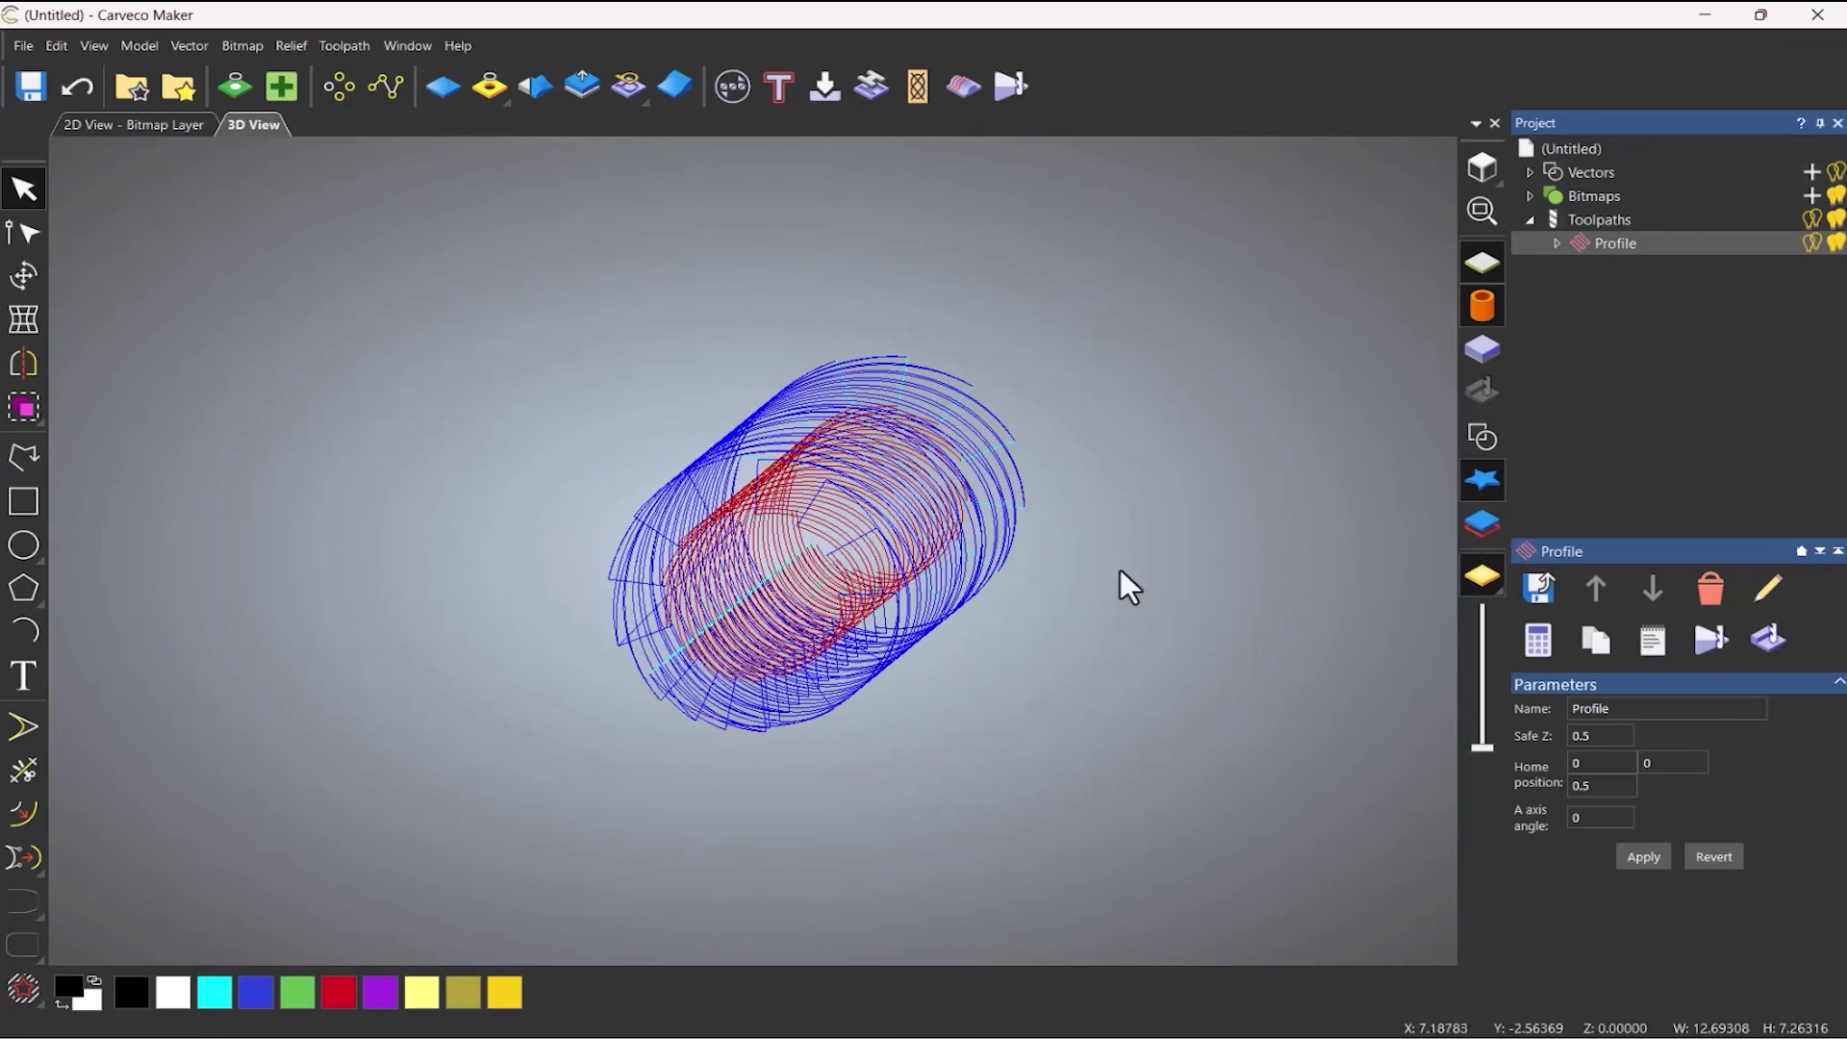
{"action": "left_click_drag", "start_coordinate": [960, 534], "coordinate": [839, 612]}
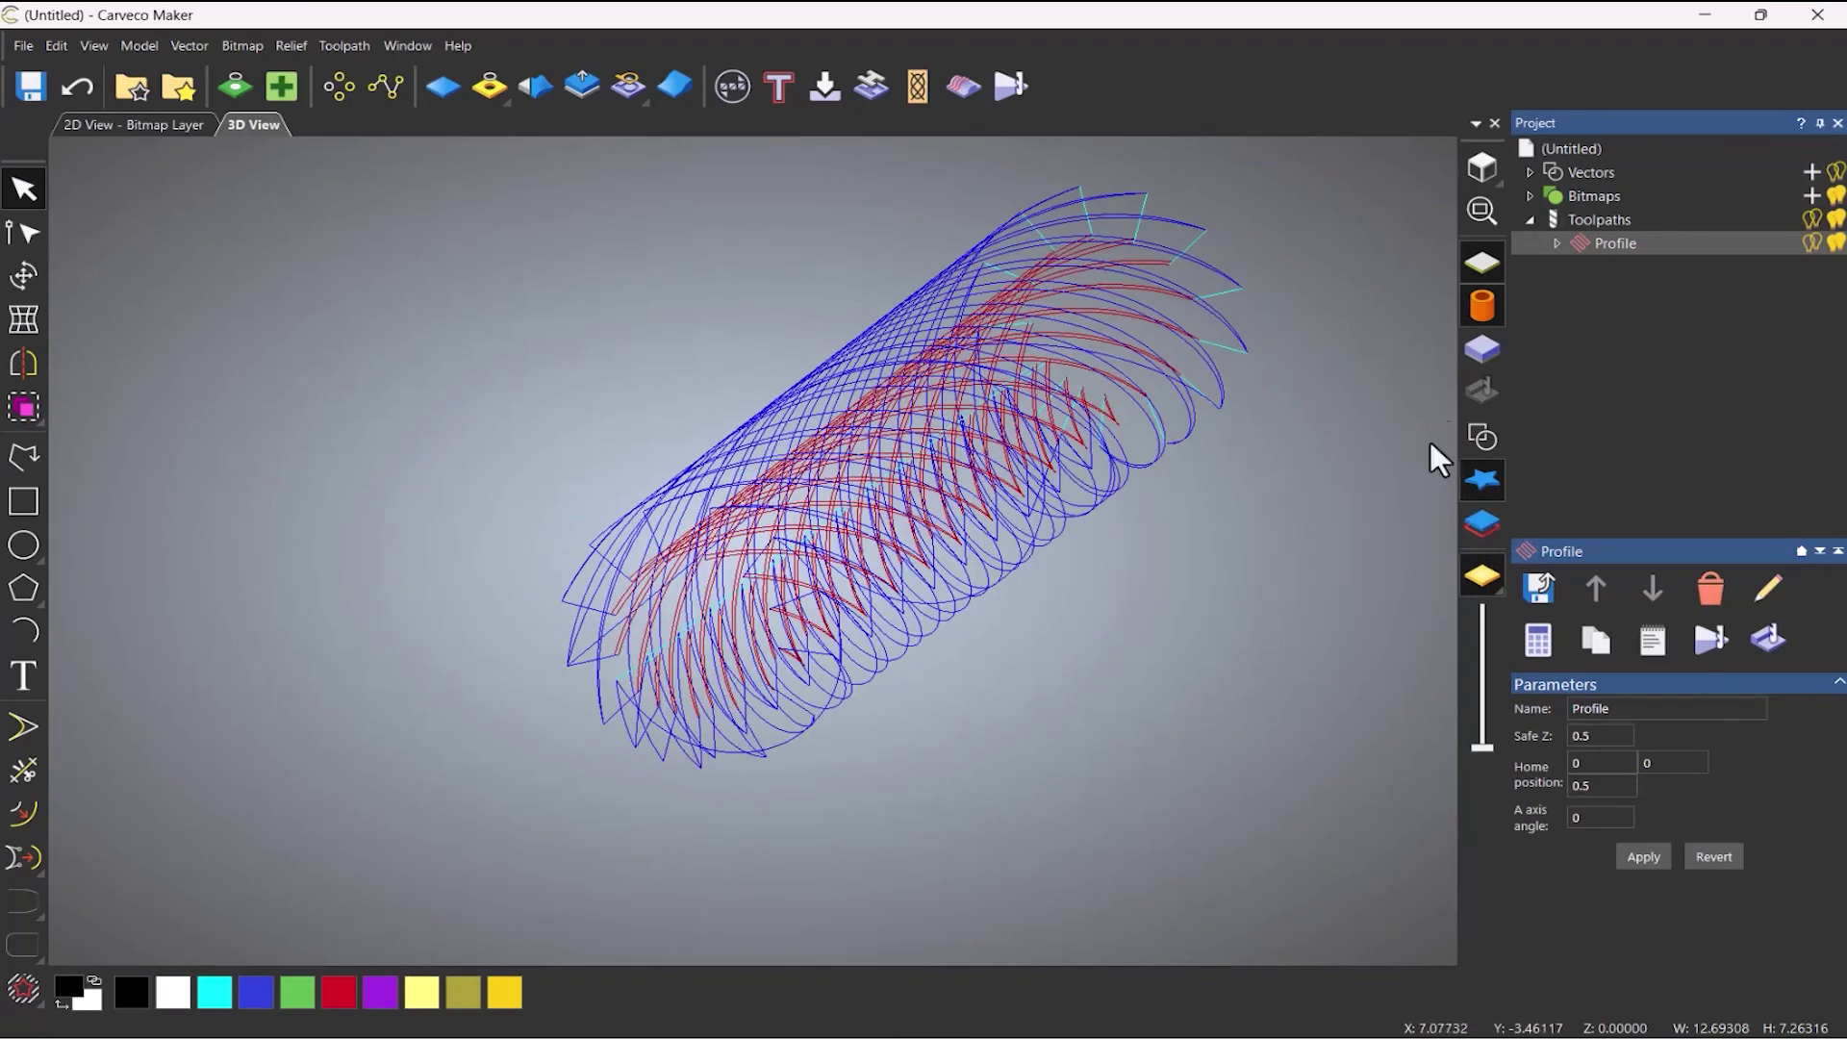
{"action": "left_click", "coordinate": [1478, 352]}
{"action": "left_click_drag", "start_coordinate": [1101, 454], "coordinate": [1051, 500]}
{"action": "scroll", "coordinate": [1183, 462], "scroll_direction": "down", "scroll_amount": 3}
{"action": "scroll", "coordinate": [1175, 448], "scroll_direction": "up", "scroll_amount": 3}
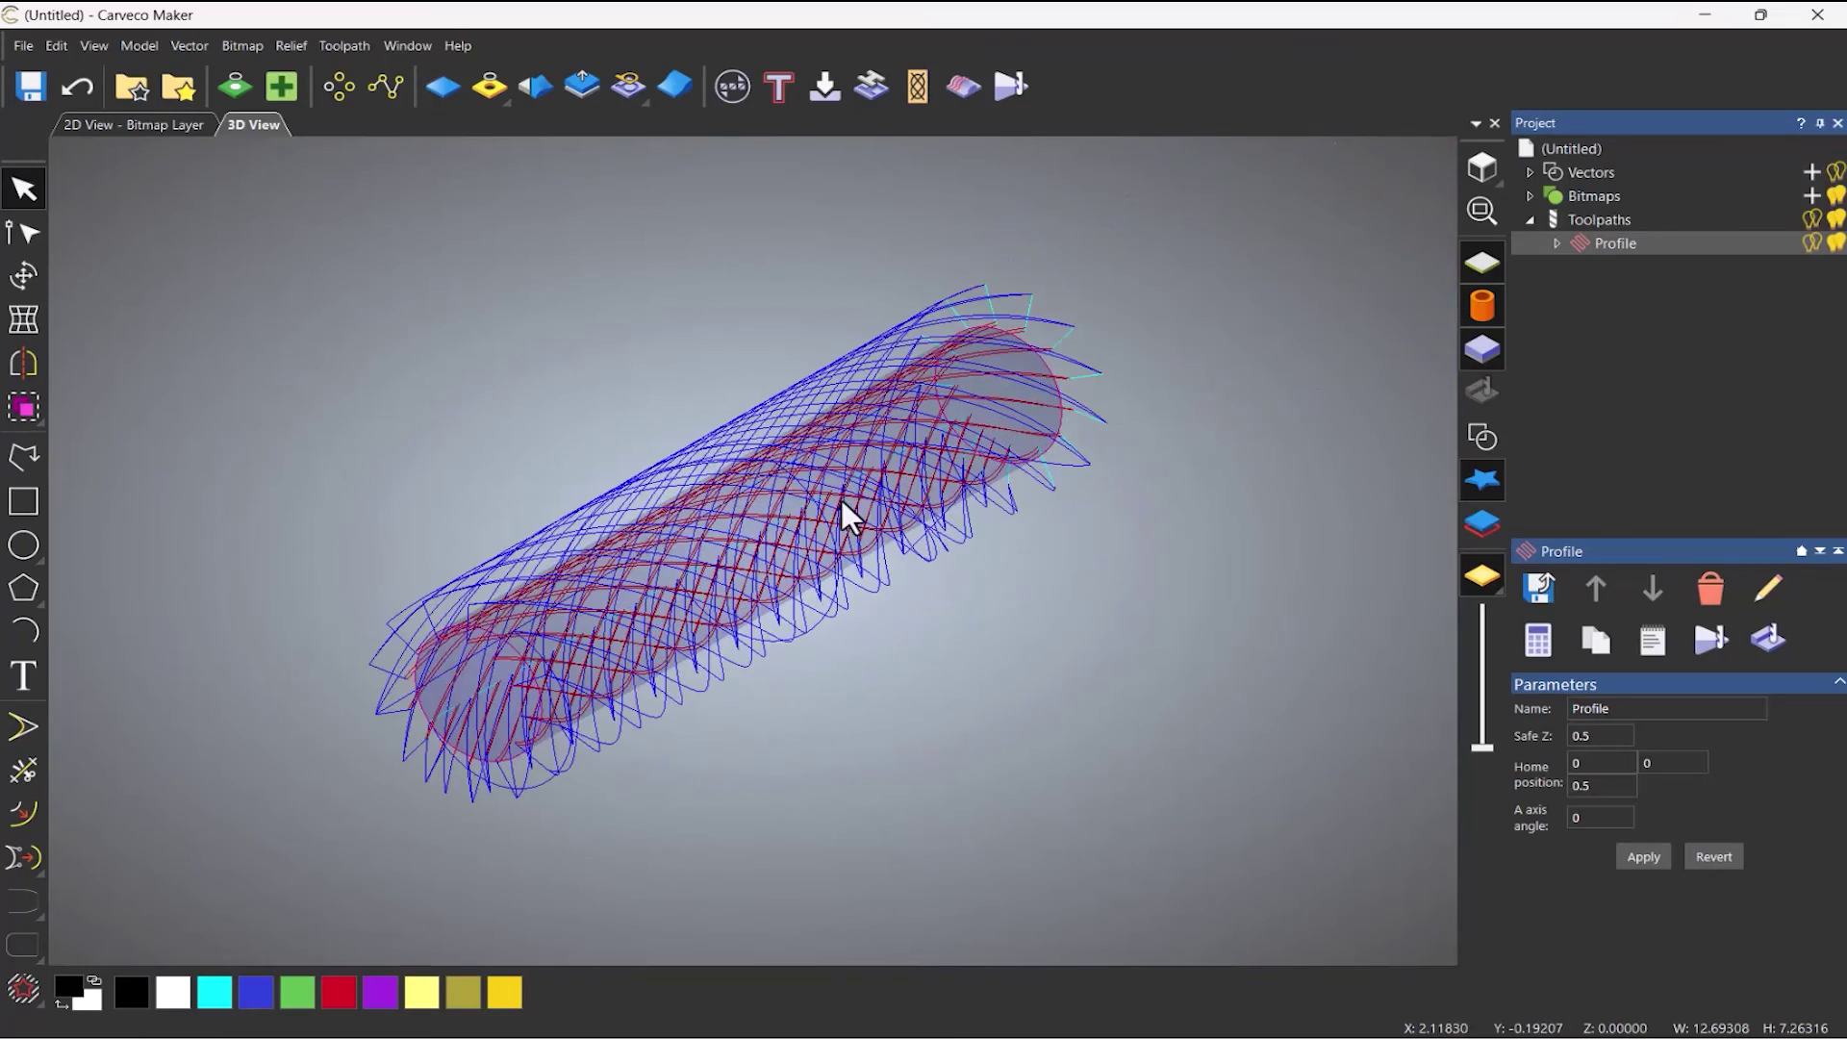
{"action": "right_click", "coordinate": [1591, 242]}
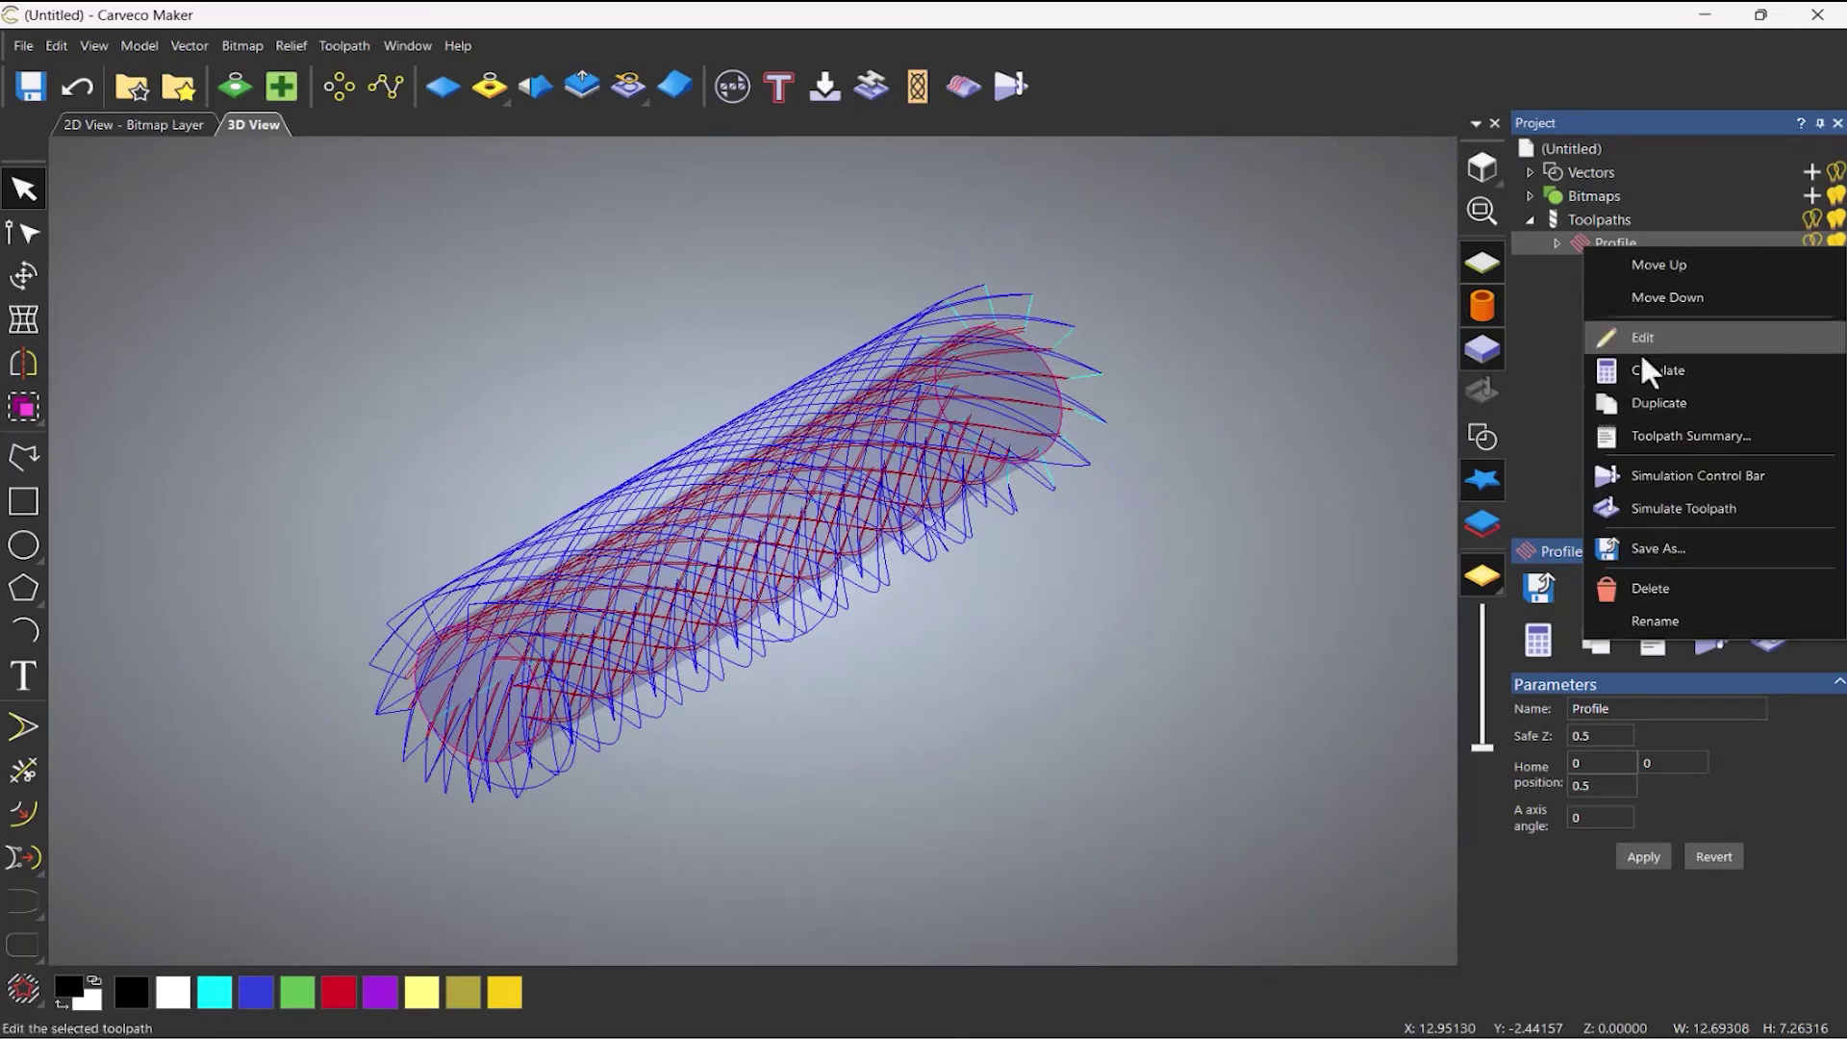
Simulate the Profile toolpath at normal speed, orbiting to watch spiral grooves cover the cylinder.
{"action": "left_click", "coordinate": [1693, 466]}
{"action": "left_click", "coordinate": [300, 332]}
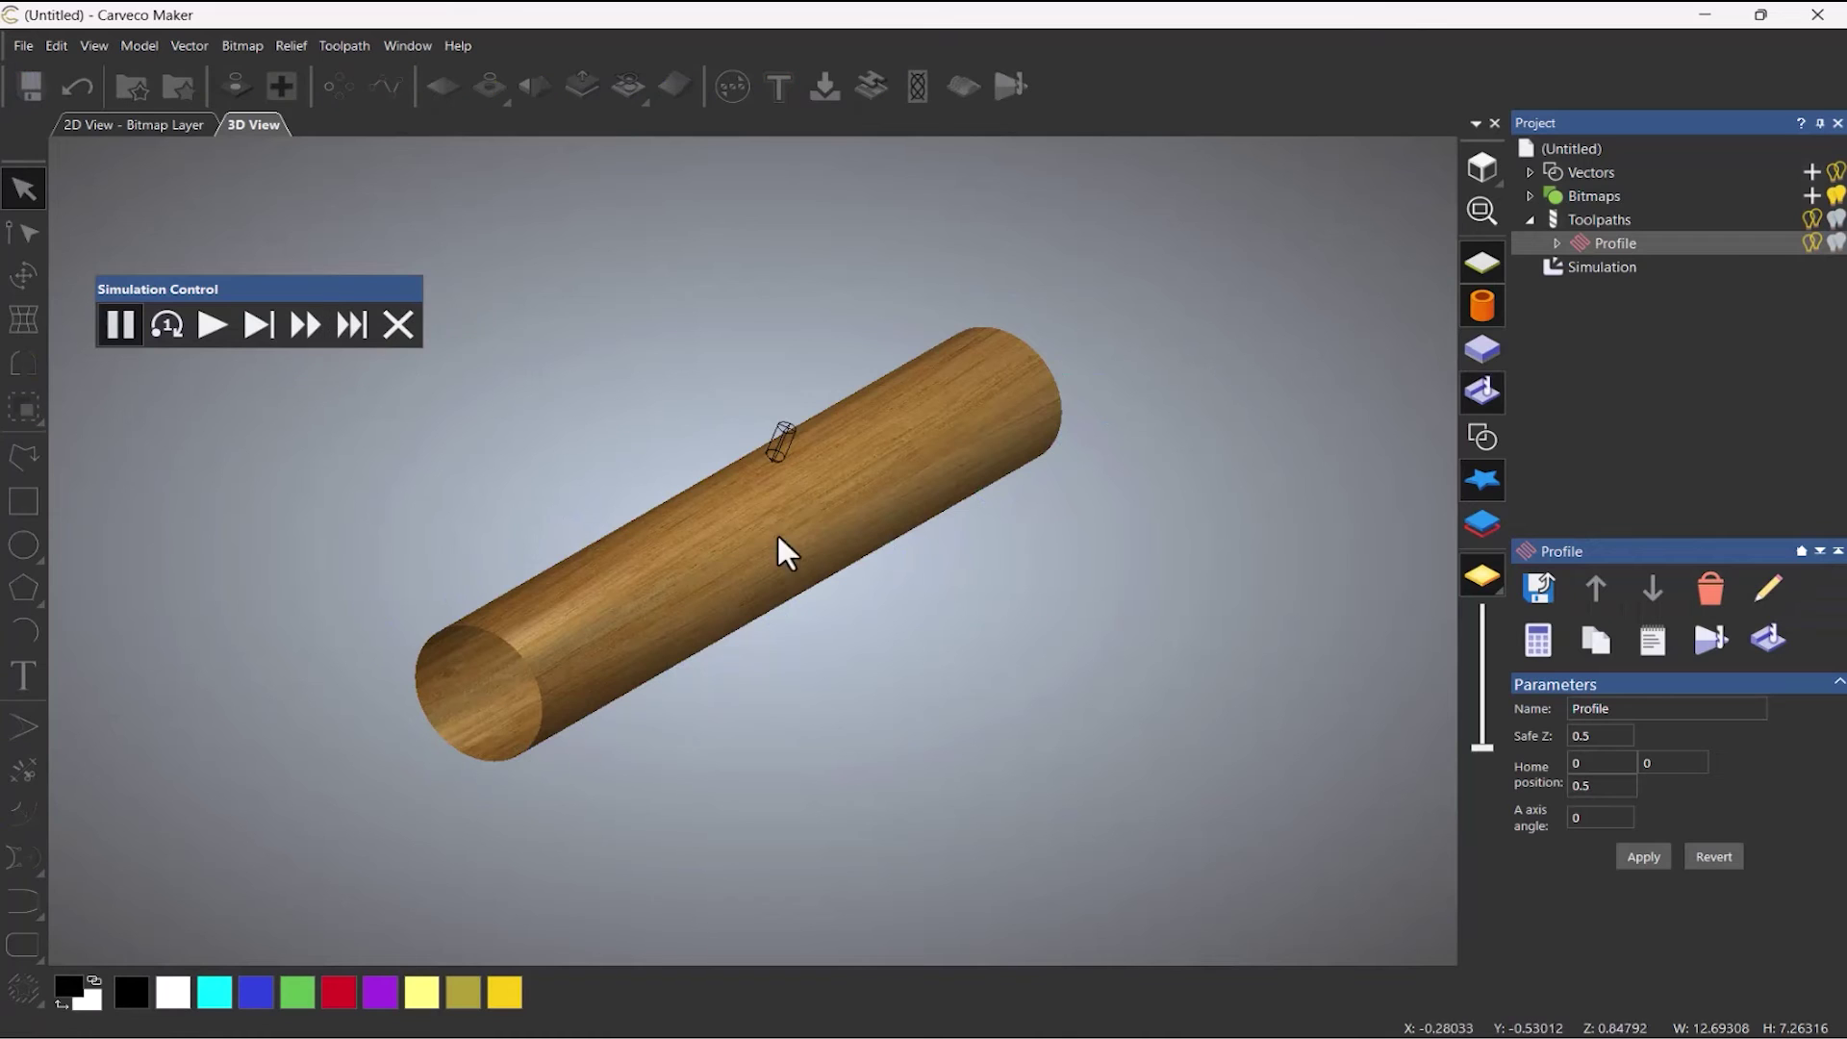
{"action": "mouse_move", "coordinate": [776, 532]}
{"action": "left_mouse_down"}
{"action": "mouse_move", "coordinate": [804, 494]}
{"action": "mouse_move", "coordinate": [747, 540]}
{"action": "left_mouse_up"}
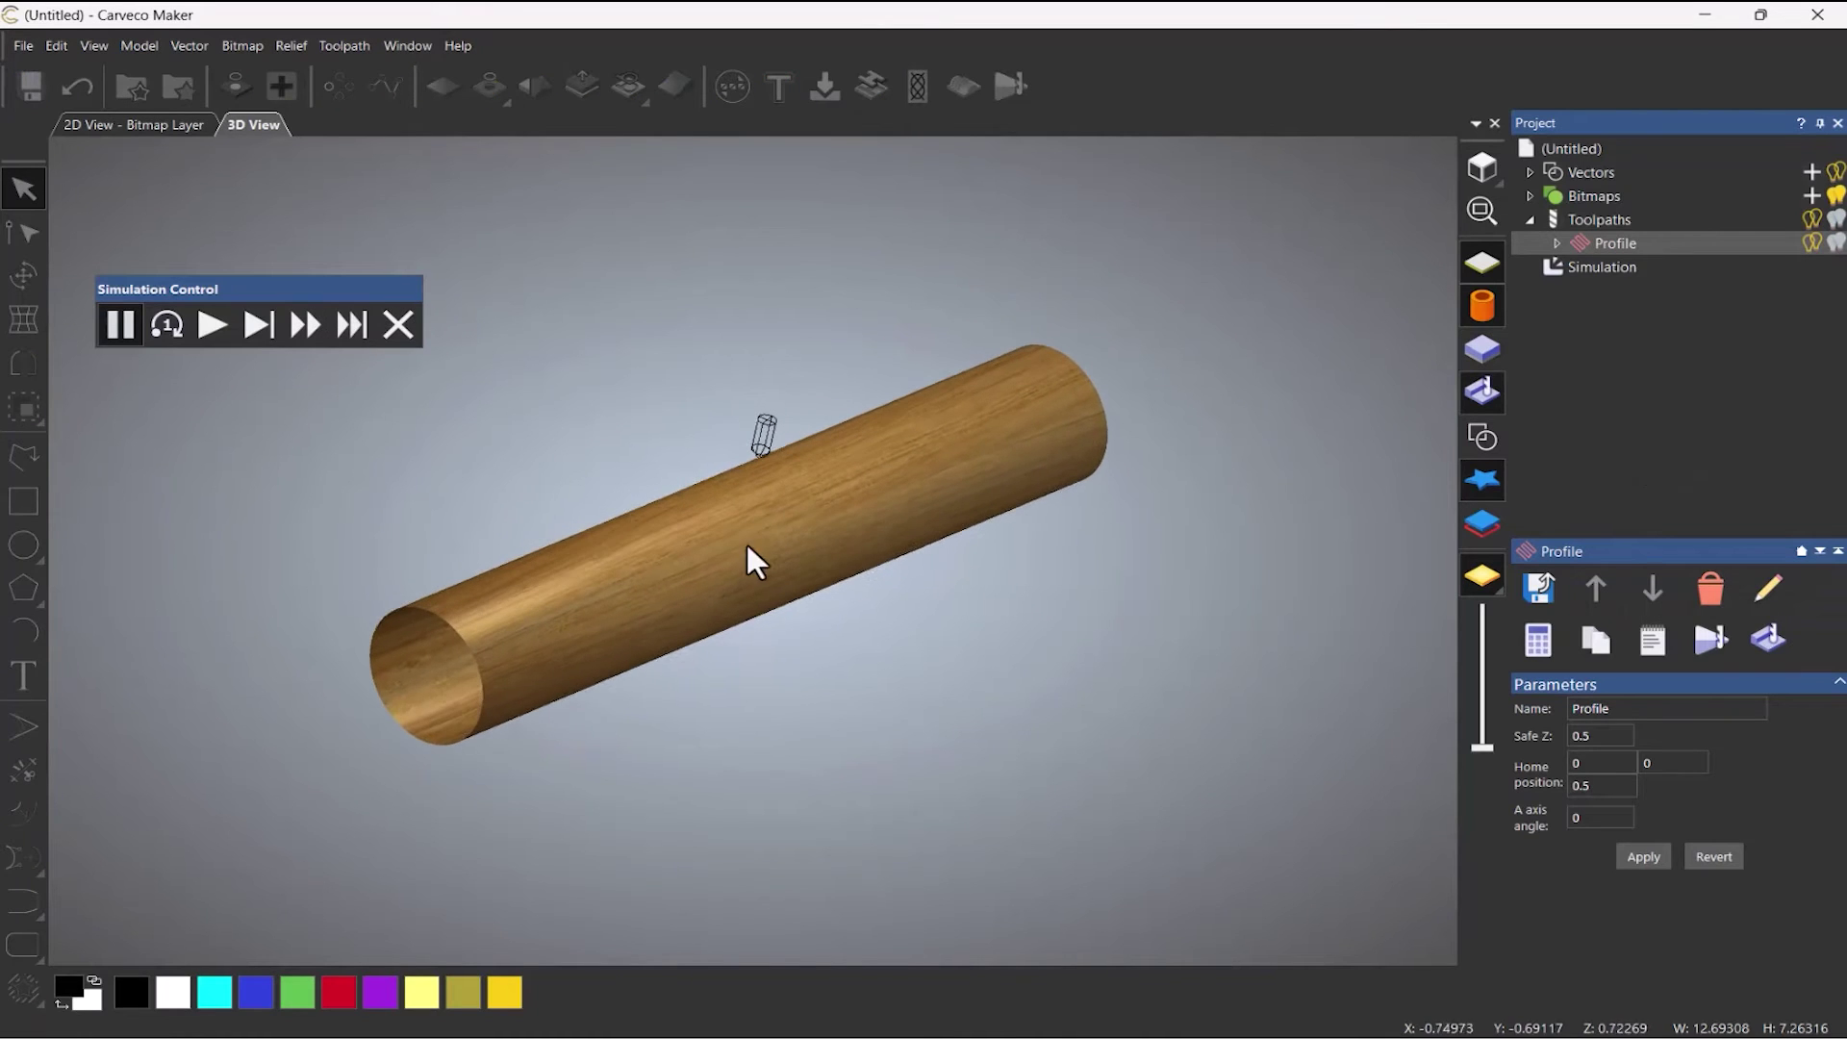
{"action": "left_click", "coordinate": [198, 321]}
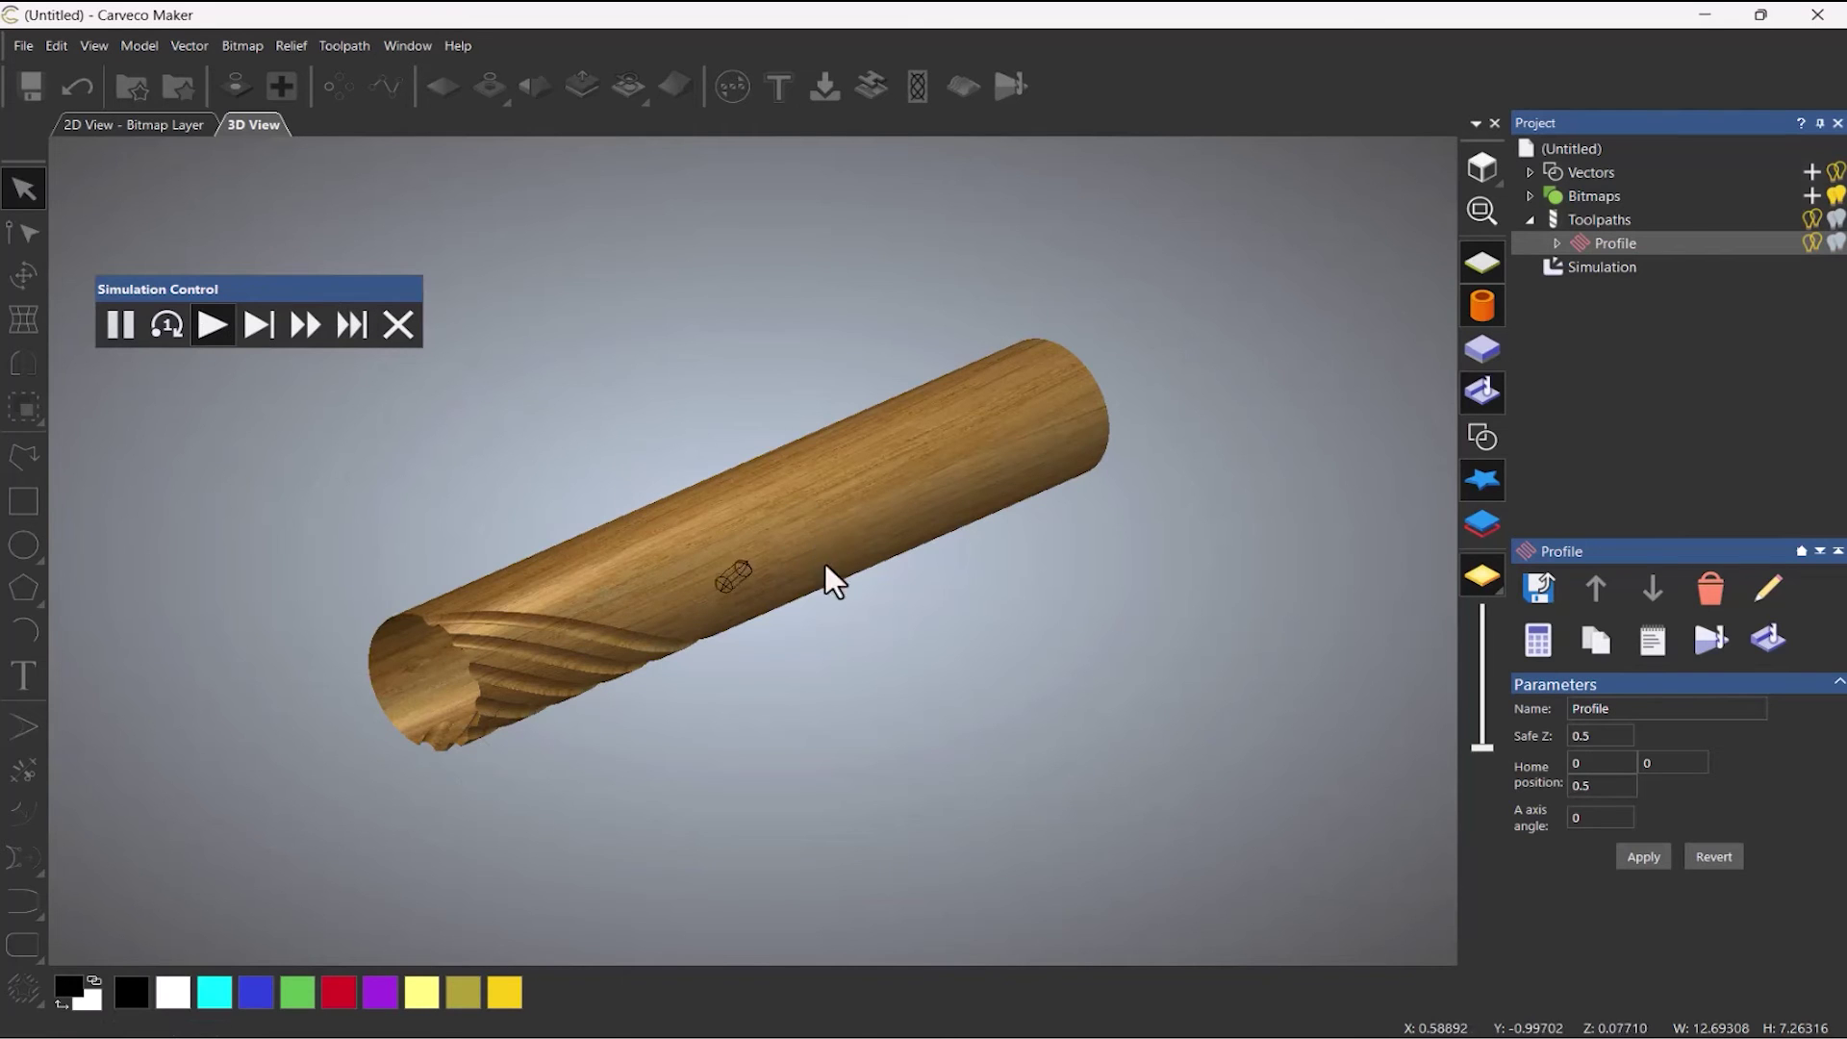
{"action": "left_click_drag", "start_coordinate": [825, 558], "coordinate": [694, 546]}
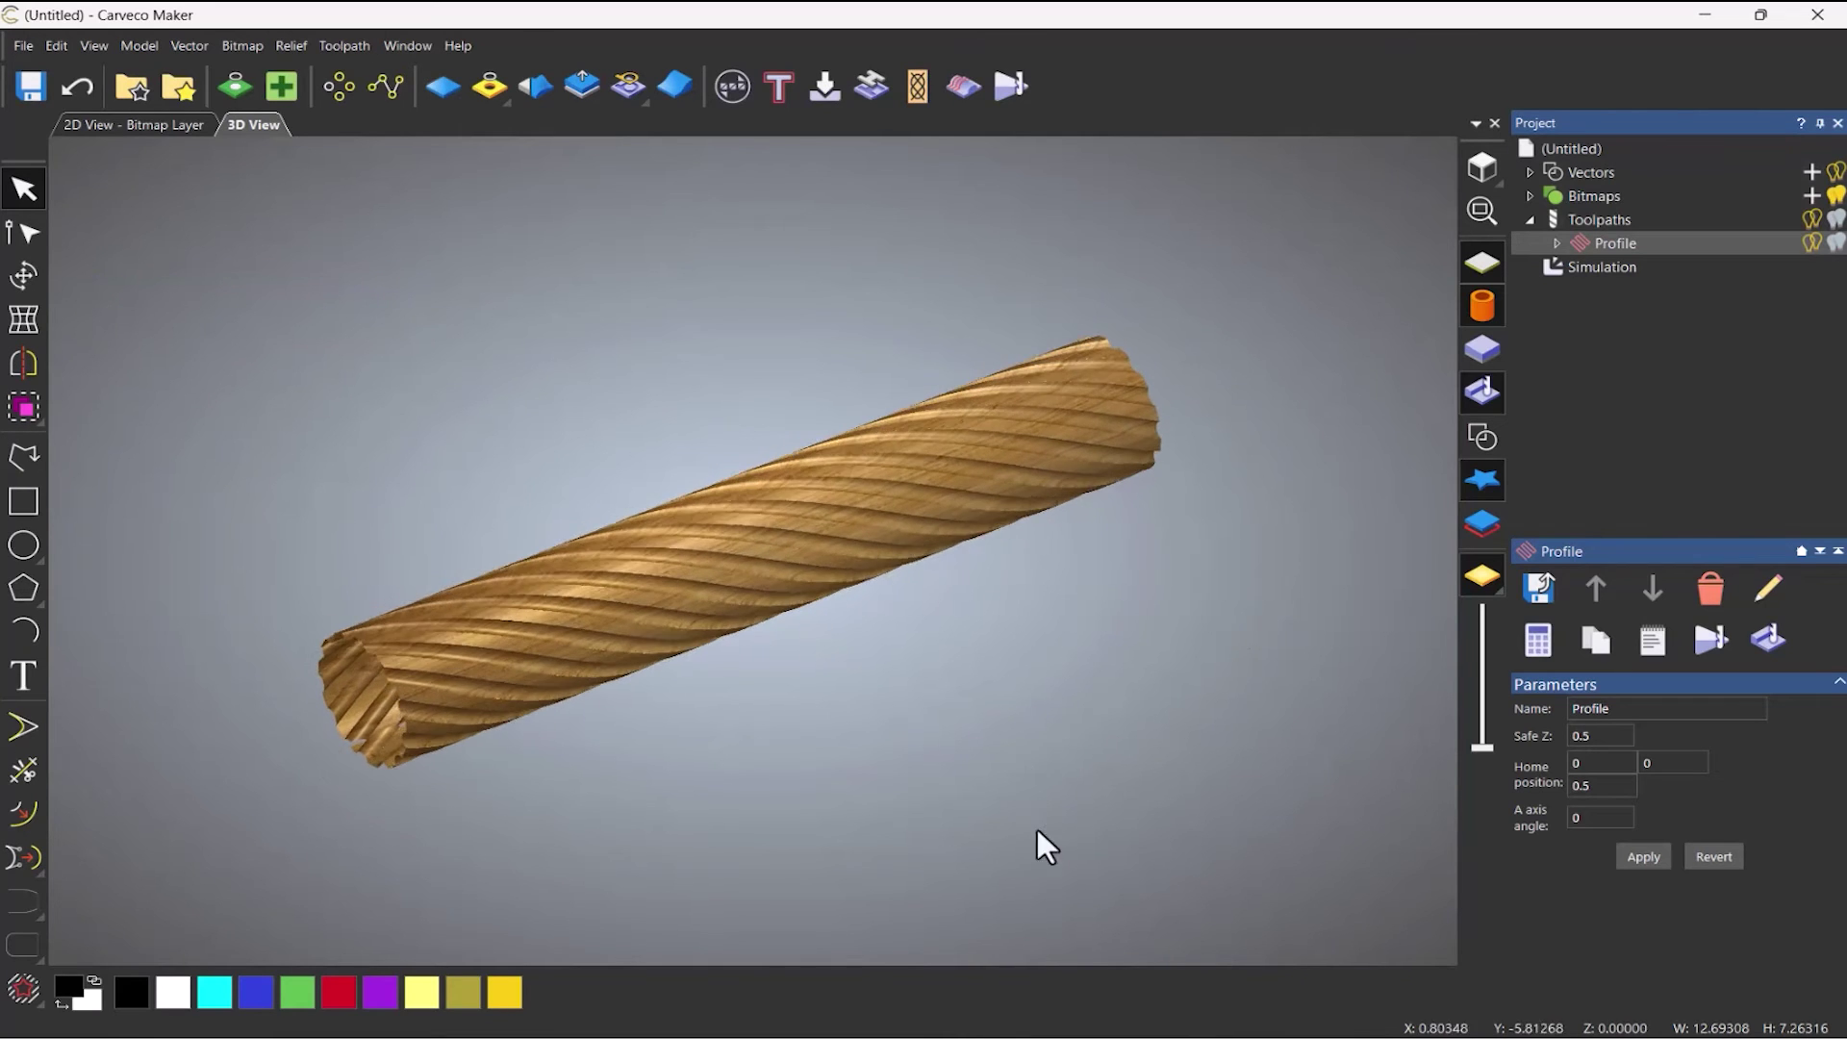
{"action": "left_click_drag", "start_coordinate": [1037, 829], "coordinate": [904, 644]}
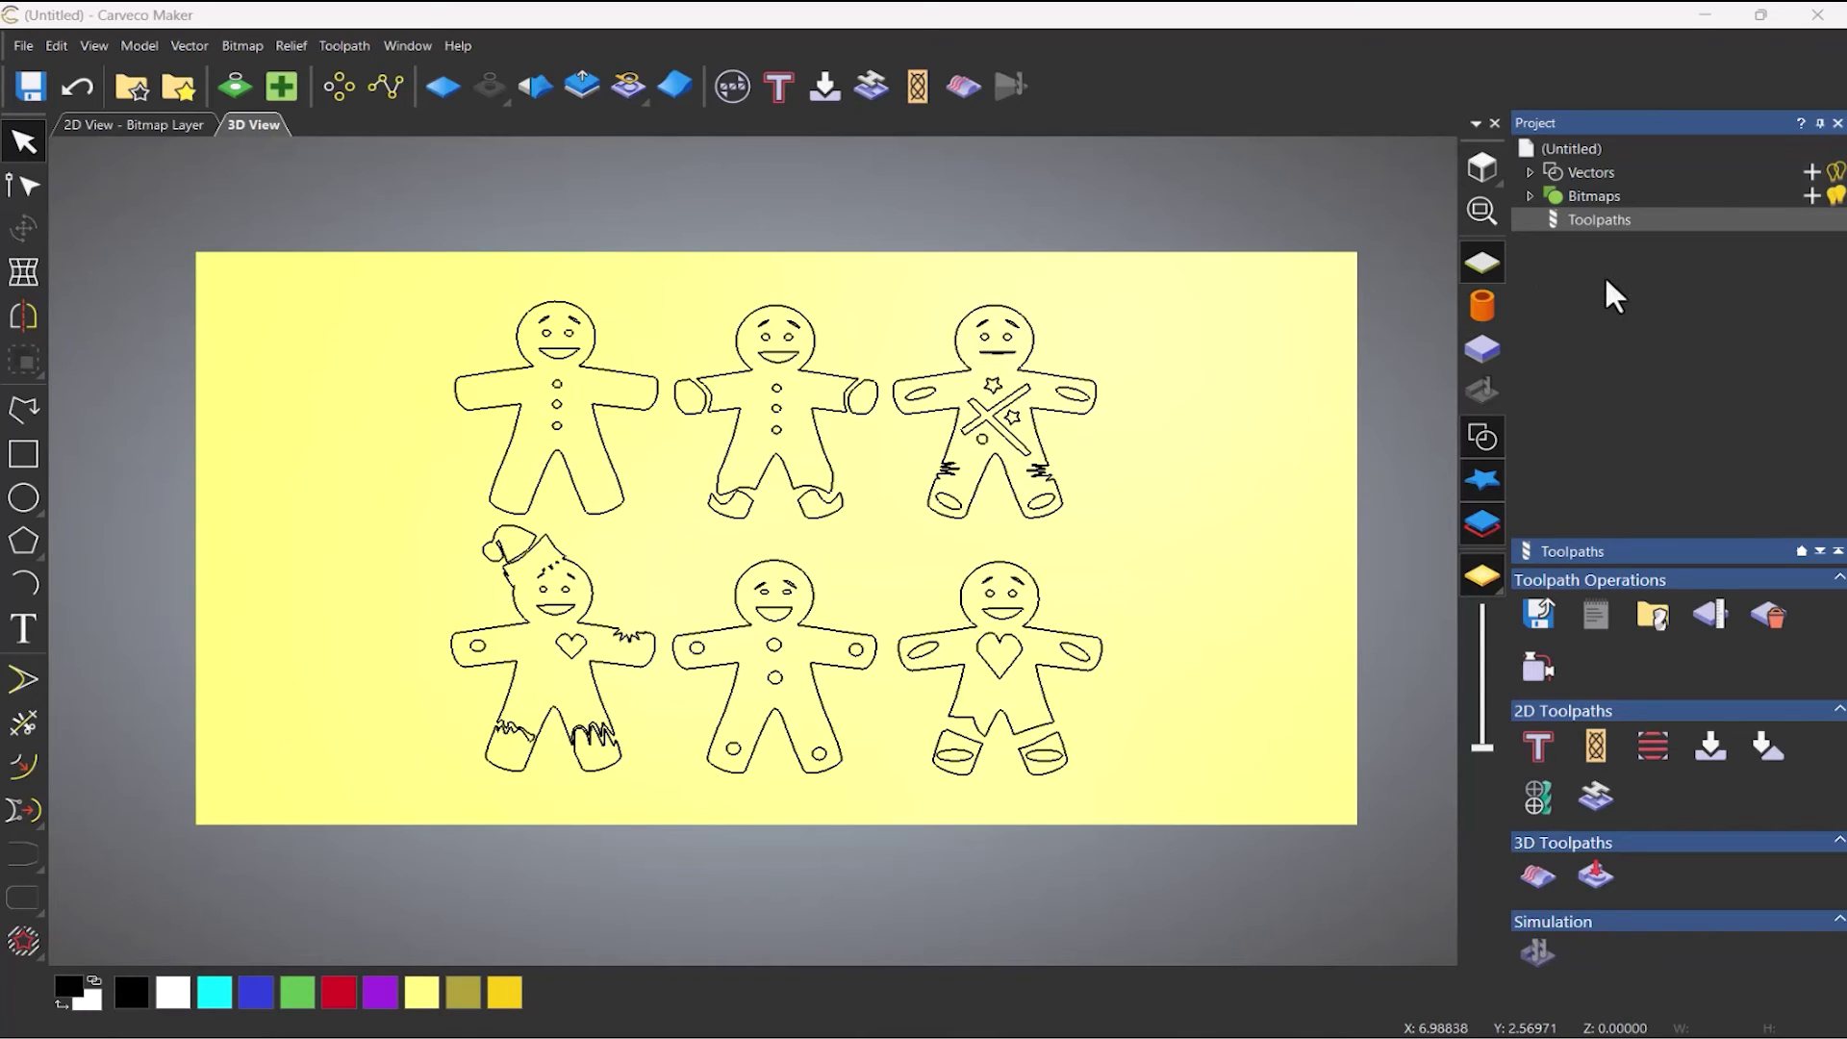
Start a V-Bit Carving toolpath on all gingerbread outlines using the V-Bit 32 mm 90 degree tool.
{"action": "left_click", "coordinate": [1718, 748]}
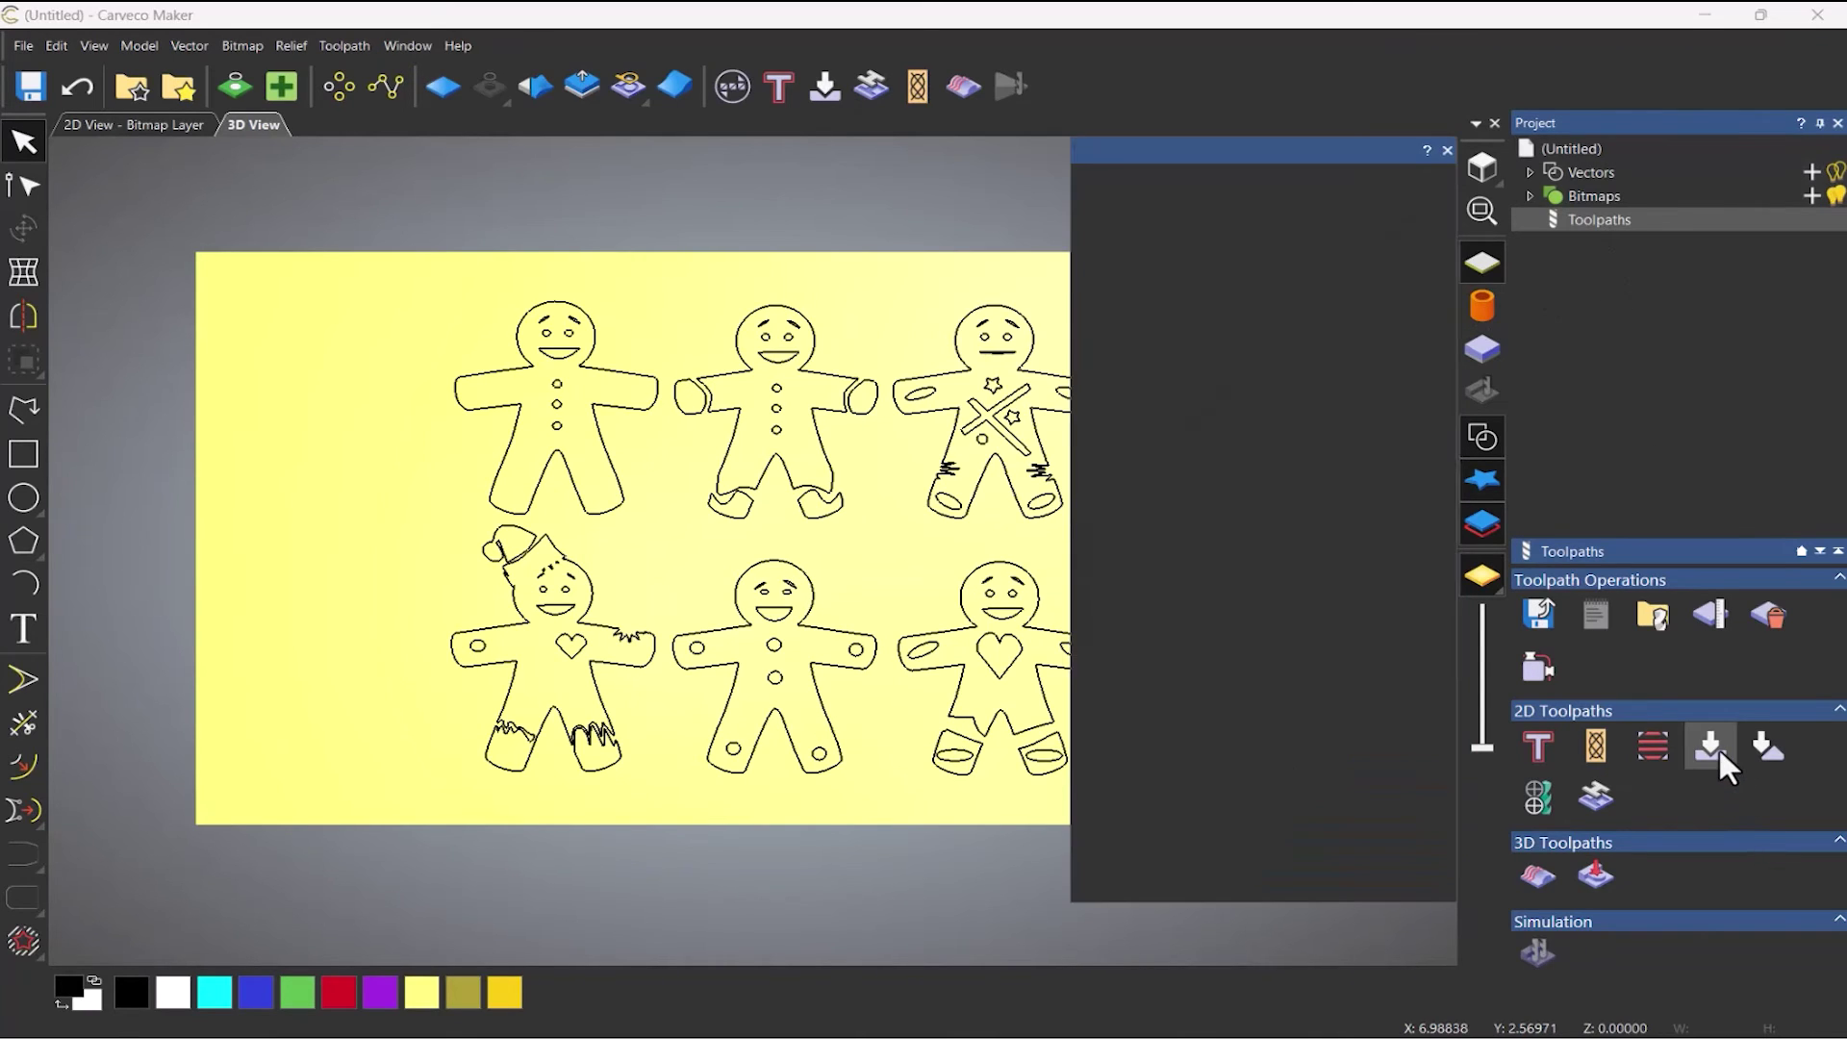
{"action": "left_click_drag", "start_coordinate": [979, 371], "coordinate": [826, 529]}
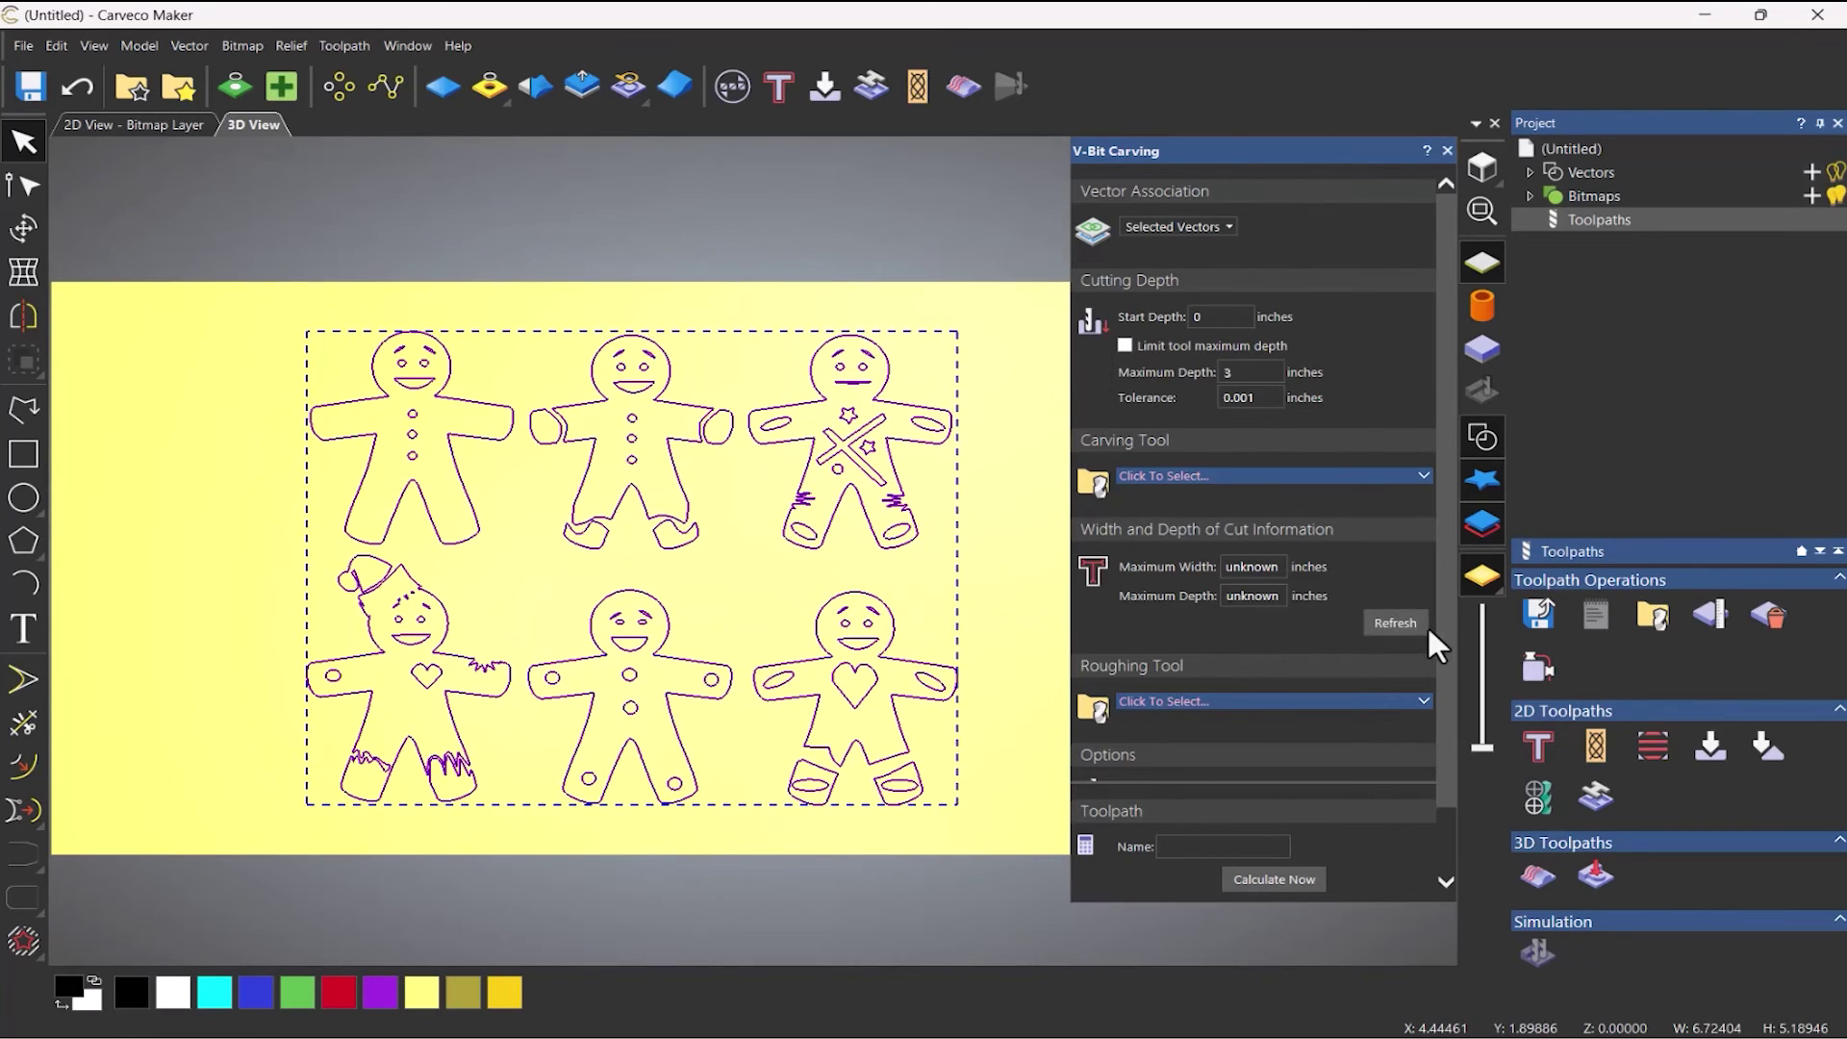
{"action": "left_click", "coordinate": [1273, 474]}
{"action": "scroll", "coordinate": [712, 525], "scroll_direction": "down", "scroll_amount": 5}
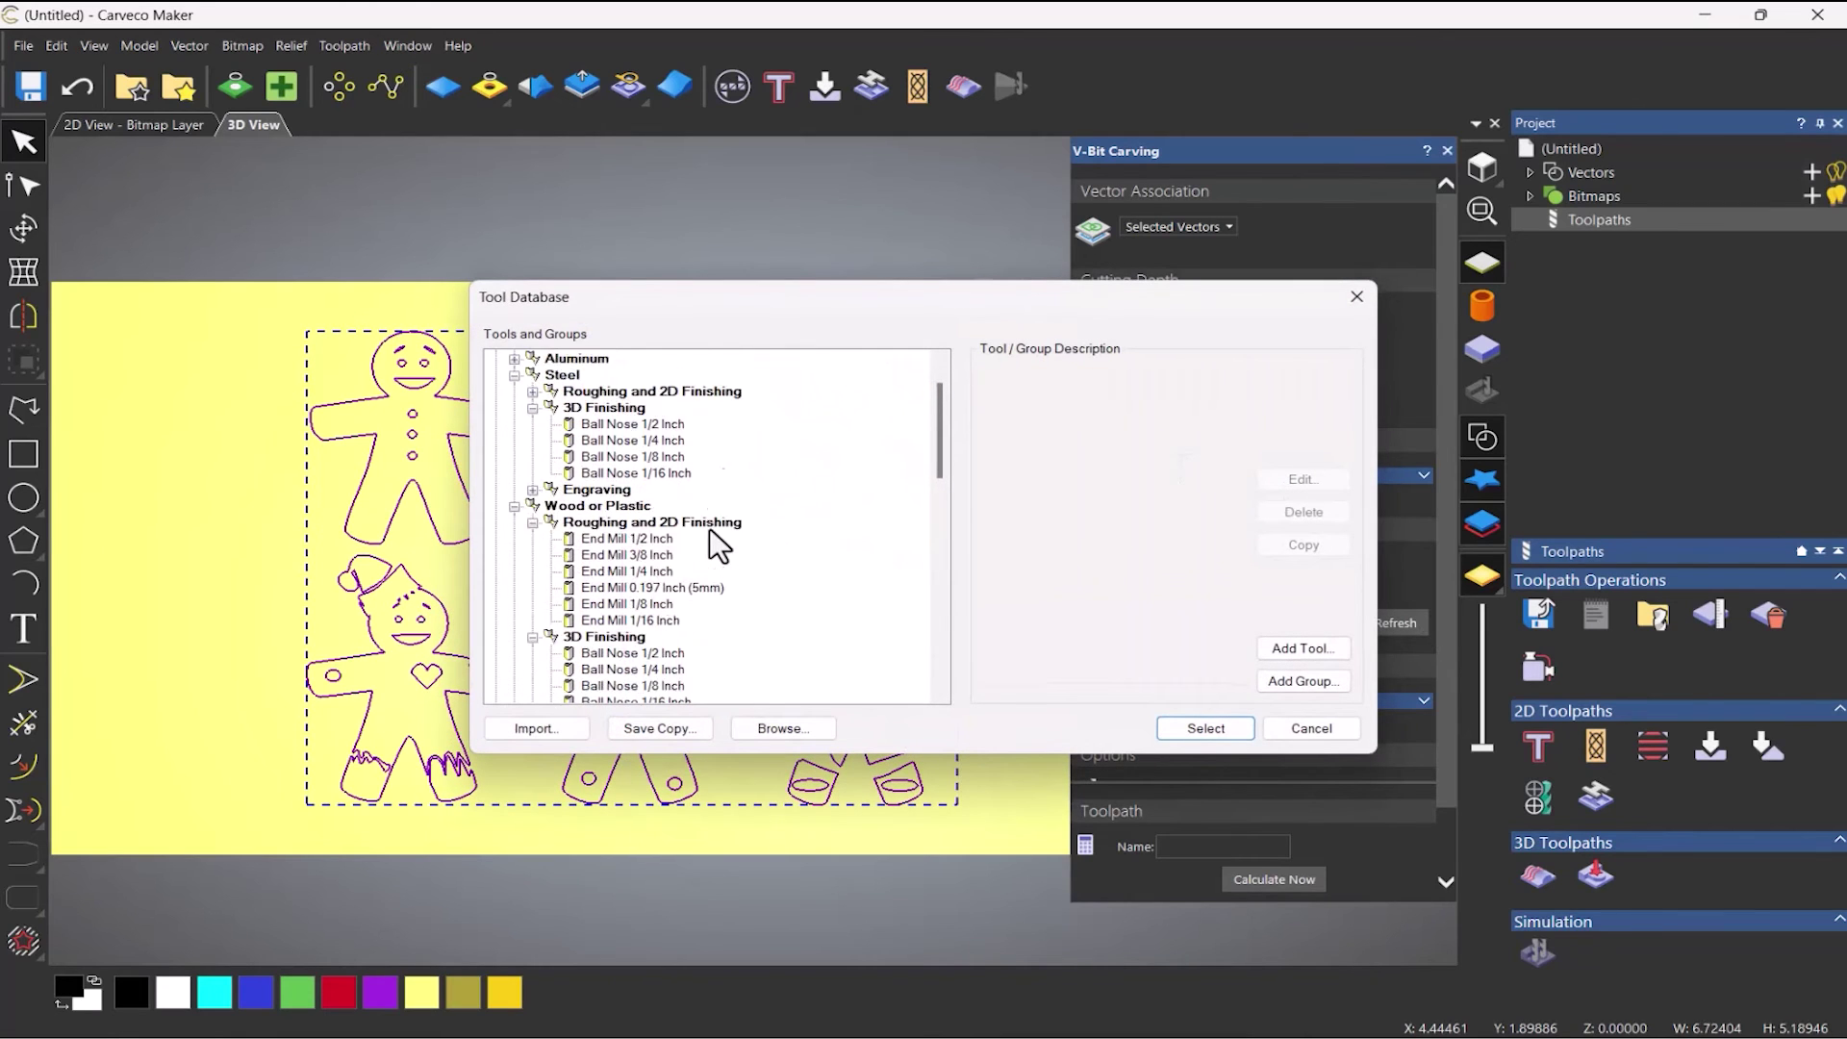
{"action": "scroll", "coordinate": [707, 537], "scroll_direction": "down", "scroll_amount": 6}
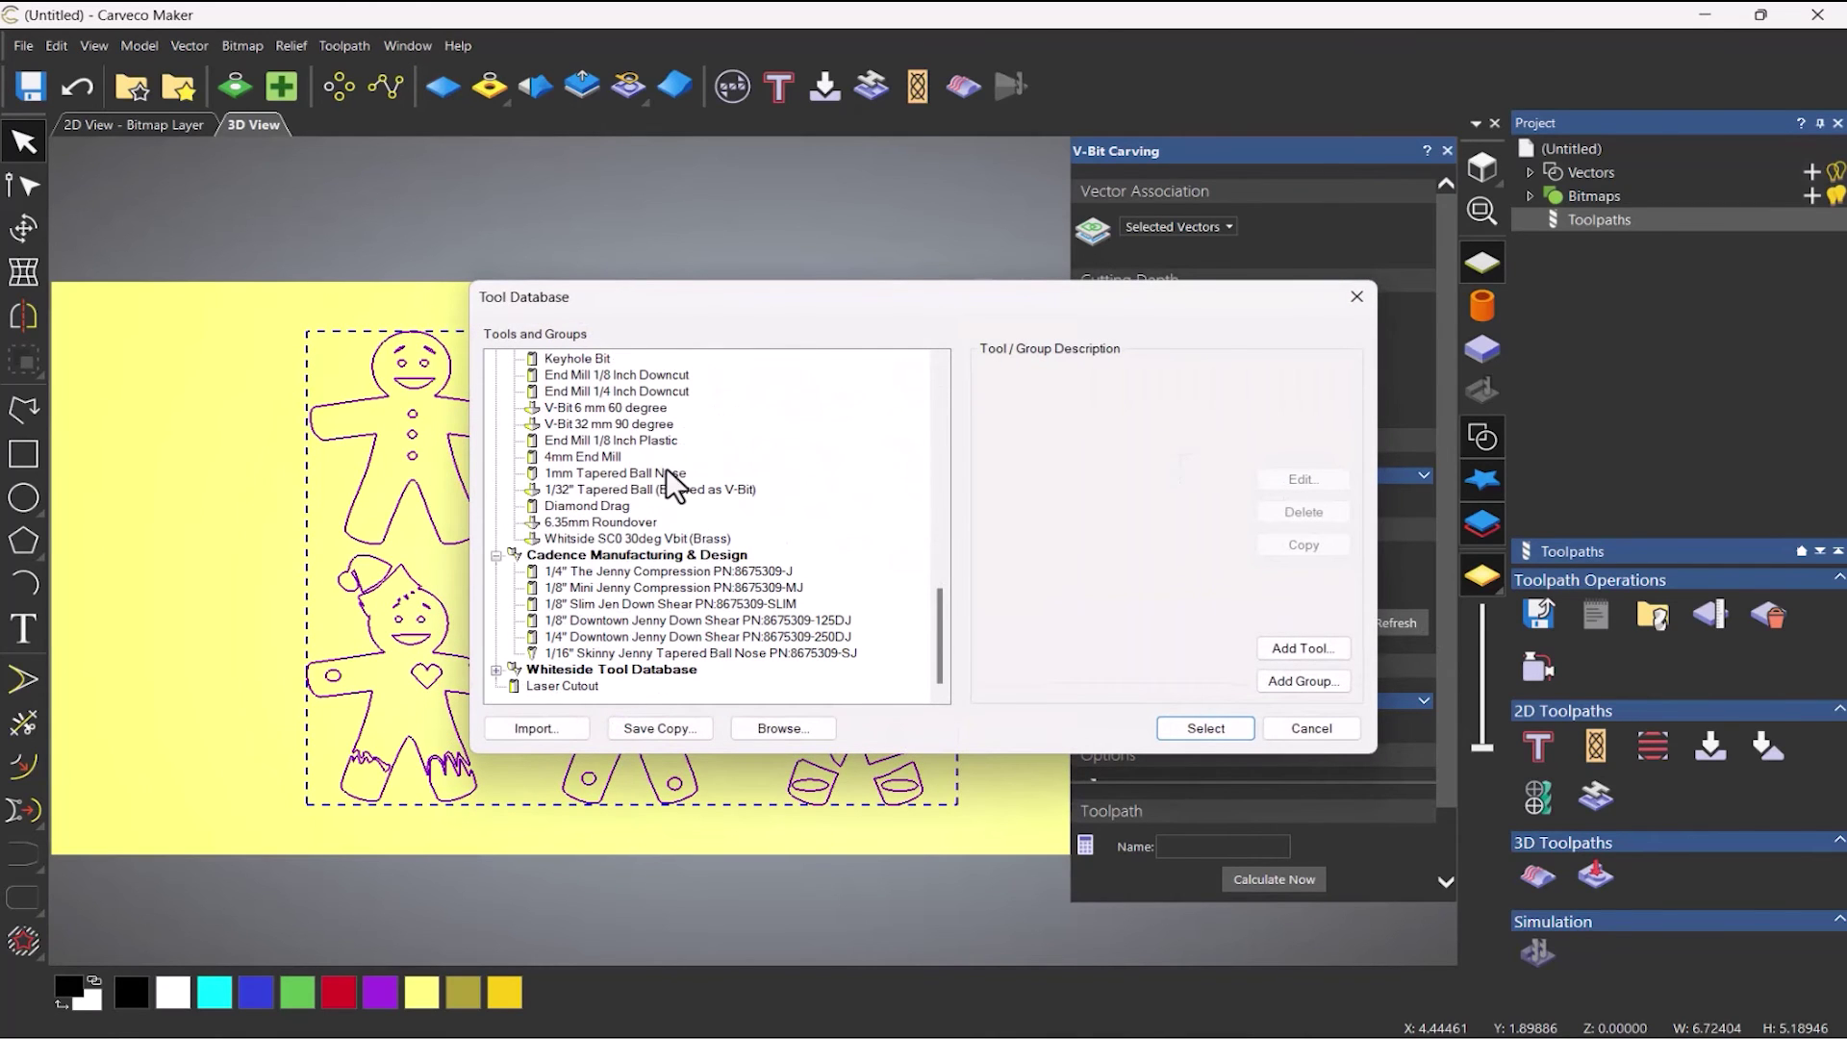
{"action": "left_click", "coordinate": [628, 425]}
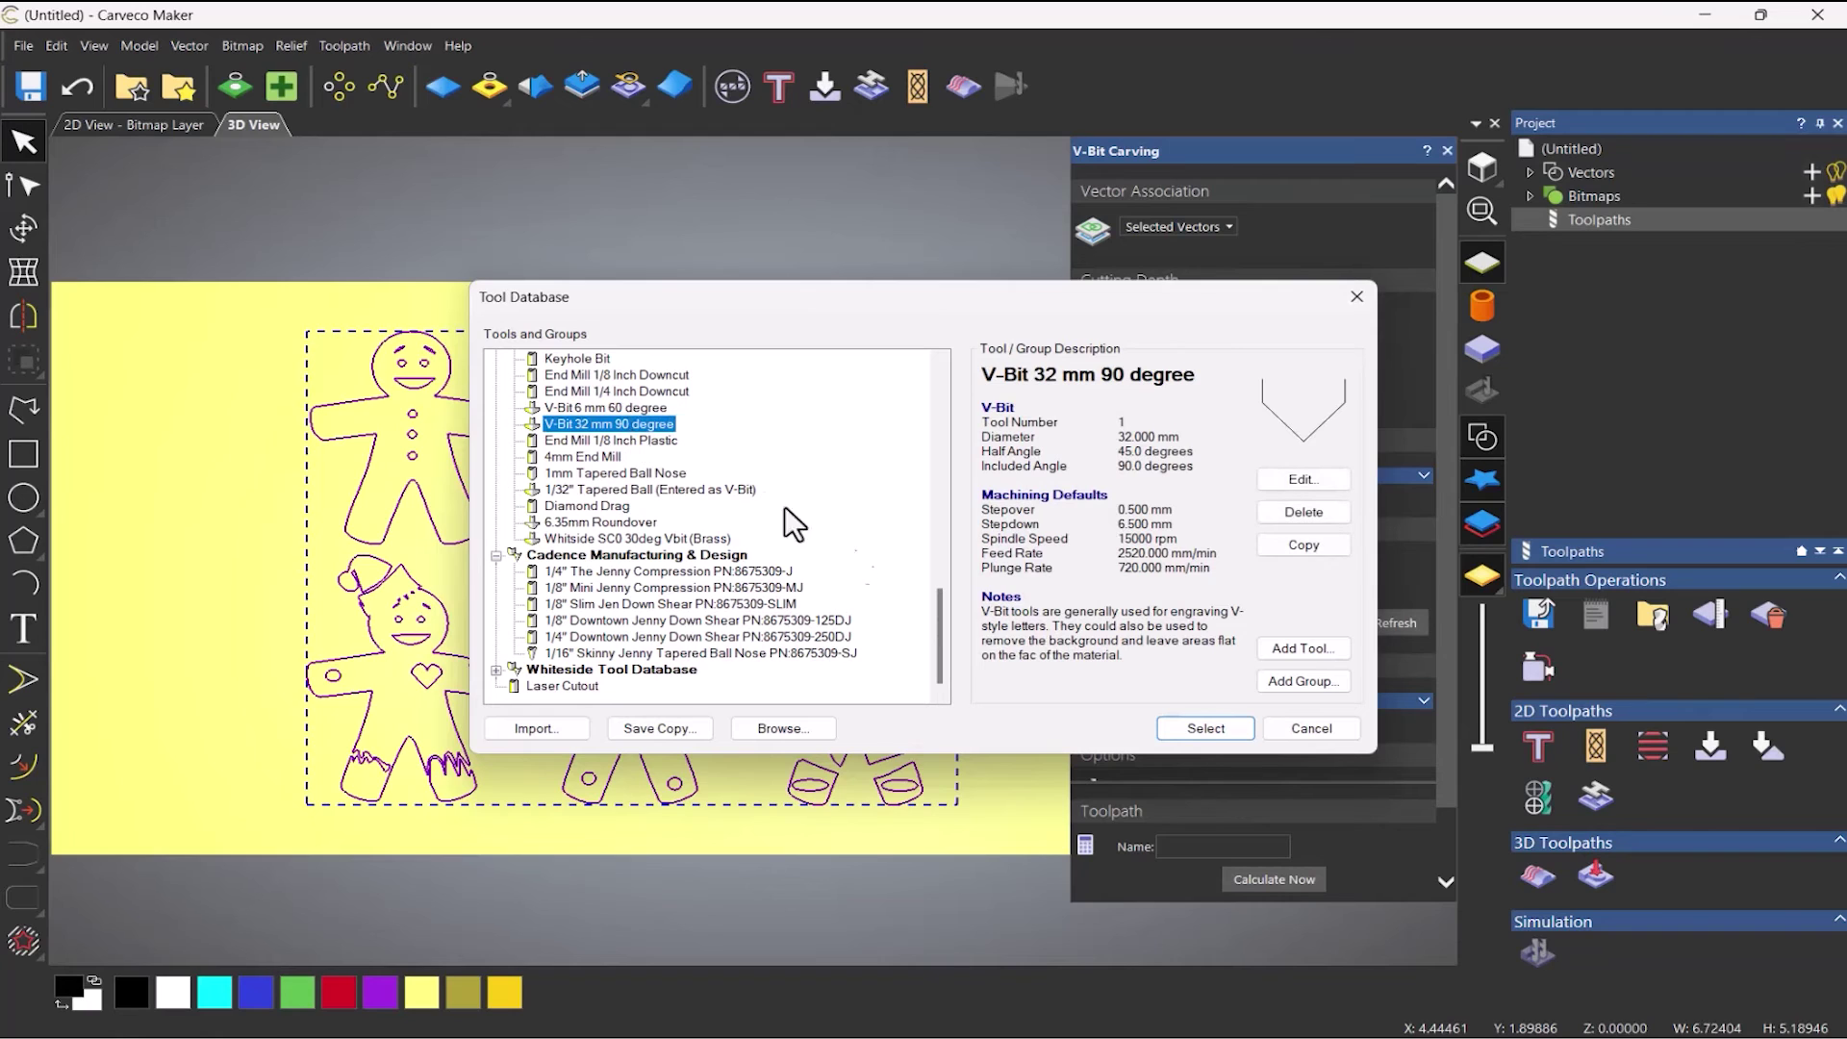
{"action": "left_click", "coordinate": [1224, 724]}
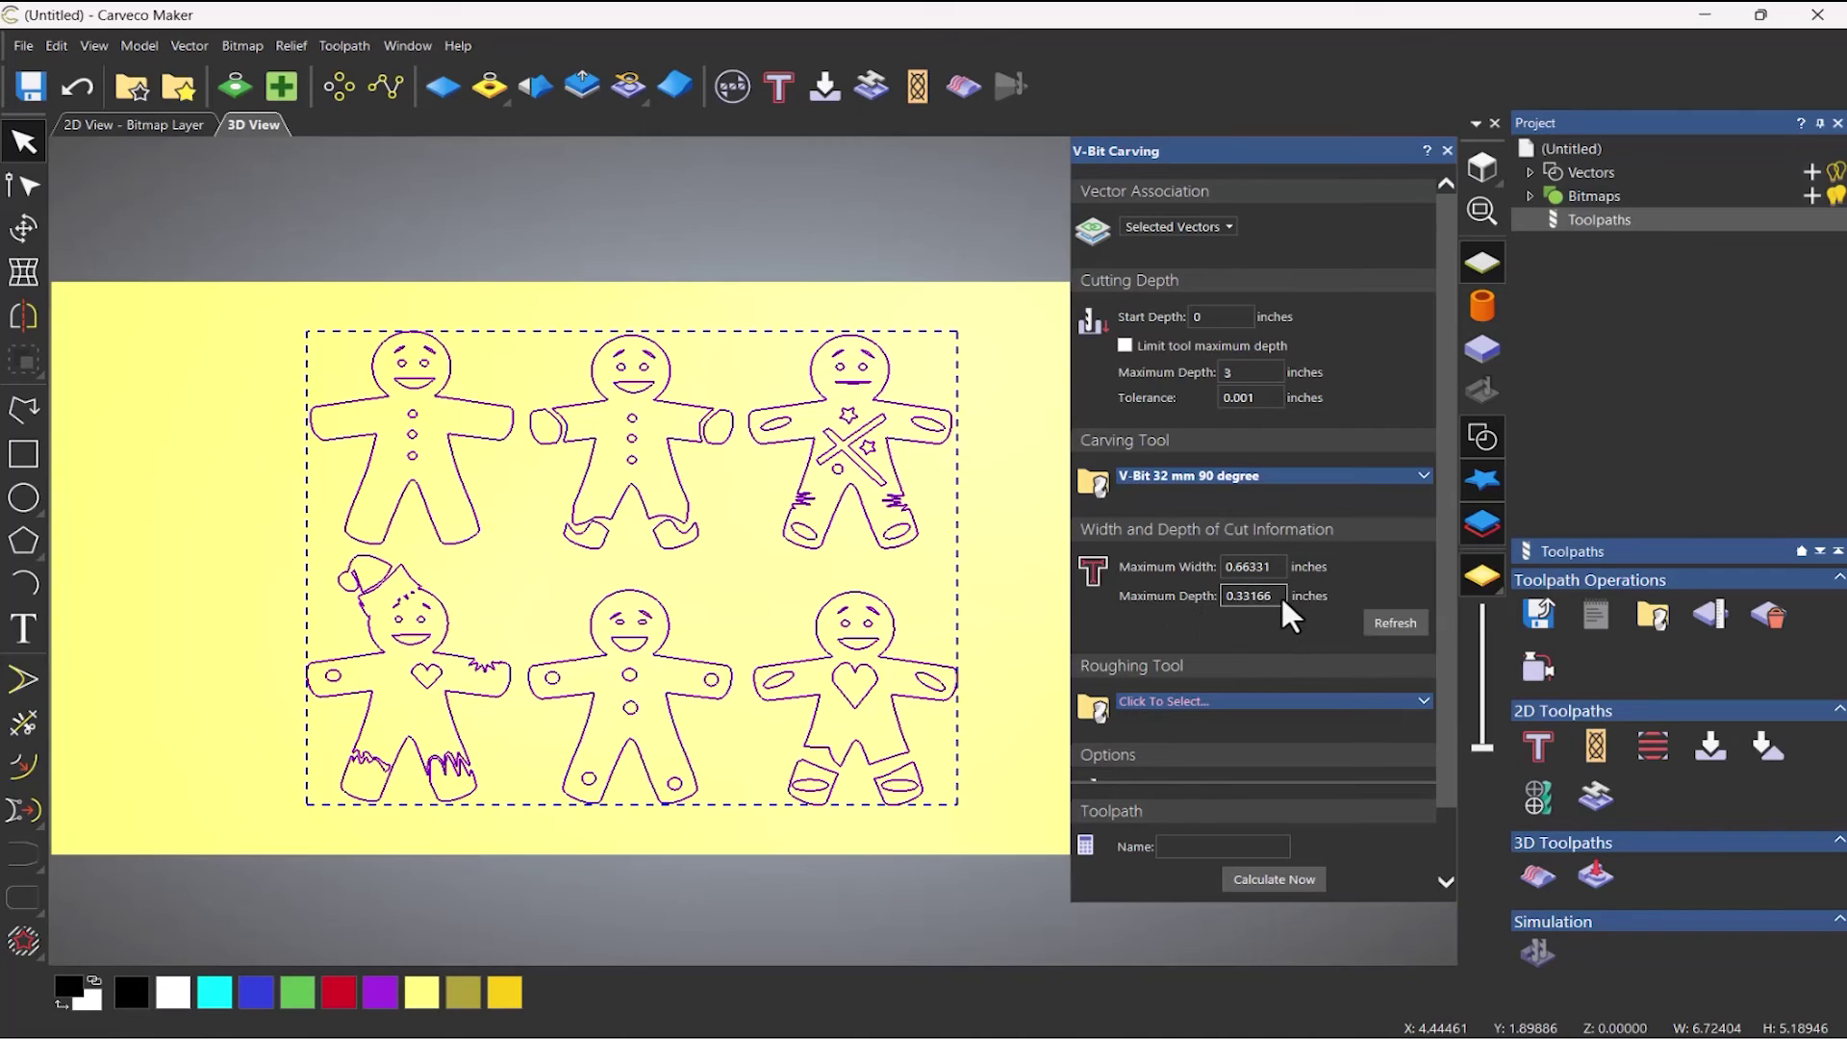
Limit the tool's maximum depth to 0.1 inches.
{"action": "left_click", "coordinate": [1125, 347]}
{"action": "left_click", "coordinate": [1244, 375]}
{"action": "left_click", "coordinate": [1215, 475]}
{"action": "left_click", "coordinate": [1215, 475]}
{"action": "scroll", "coordinate": [1251, 577], "scroll_direction": "down", "scroll_amount": 2}
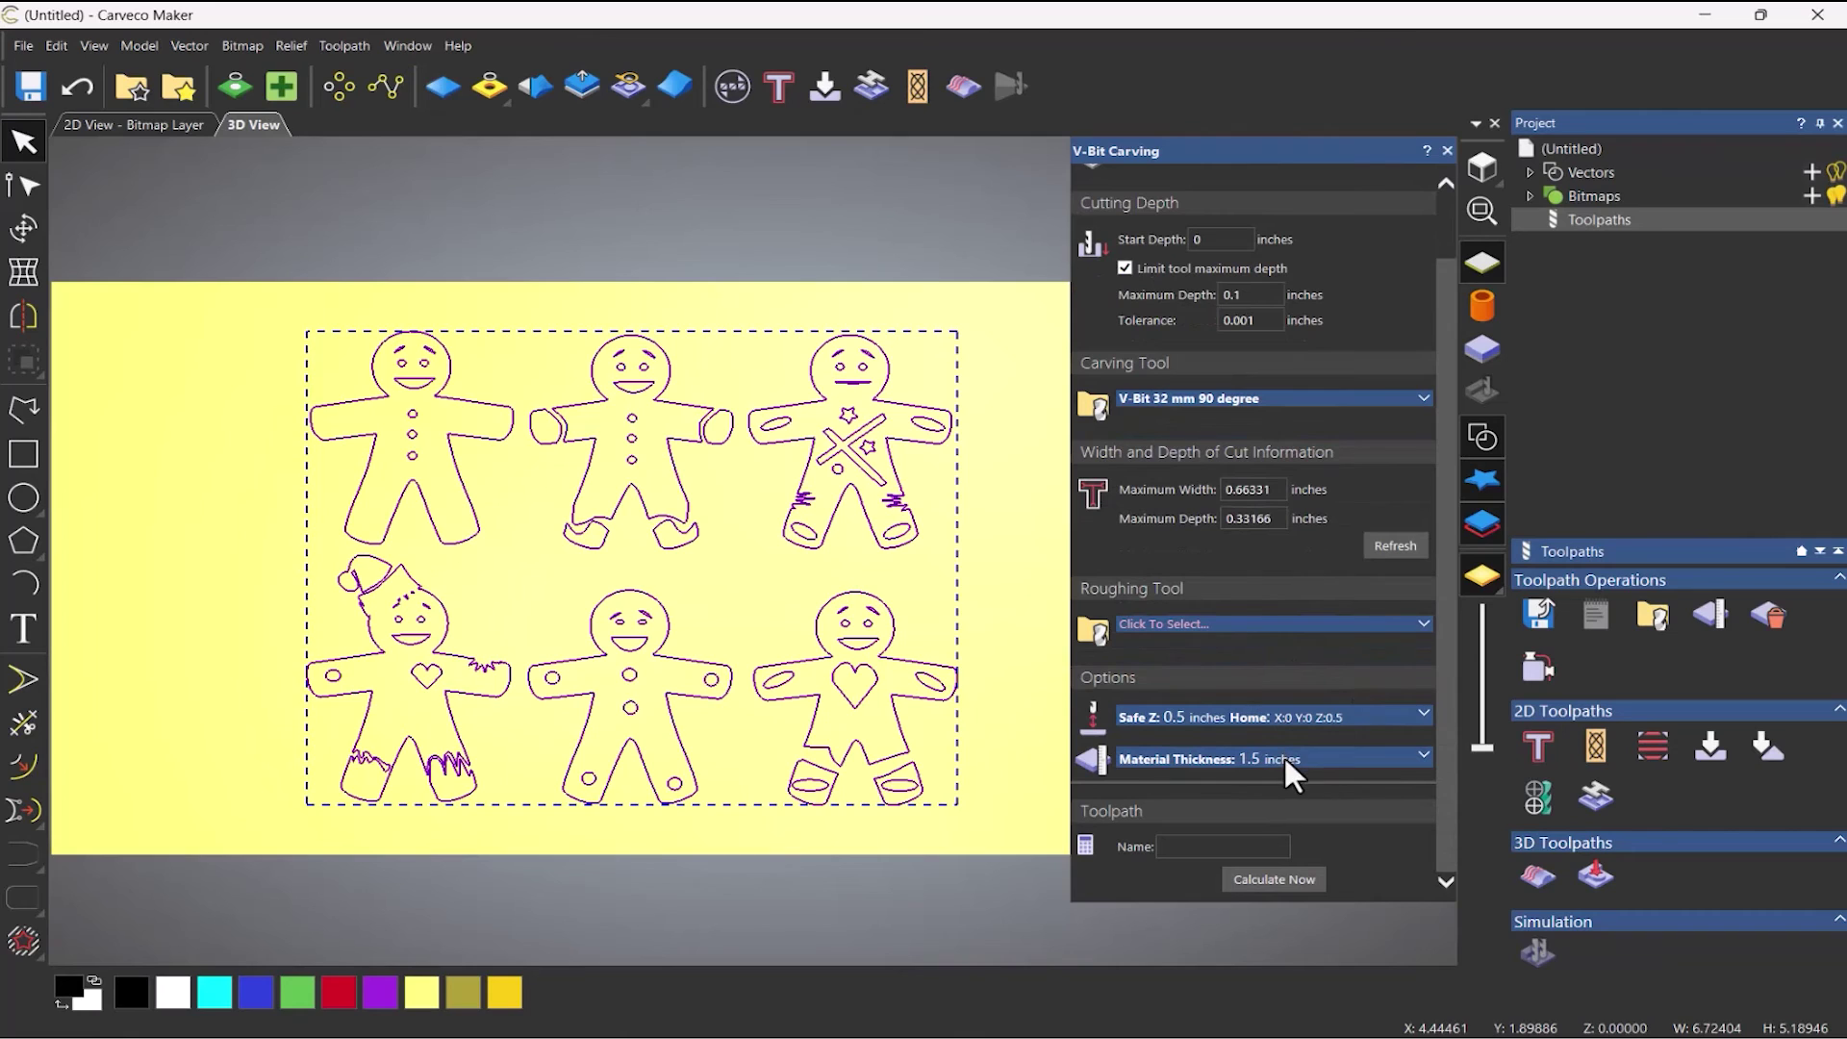
{"action": "left_click", "coordinate": [1357, 759]}
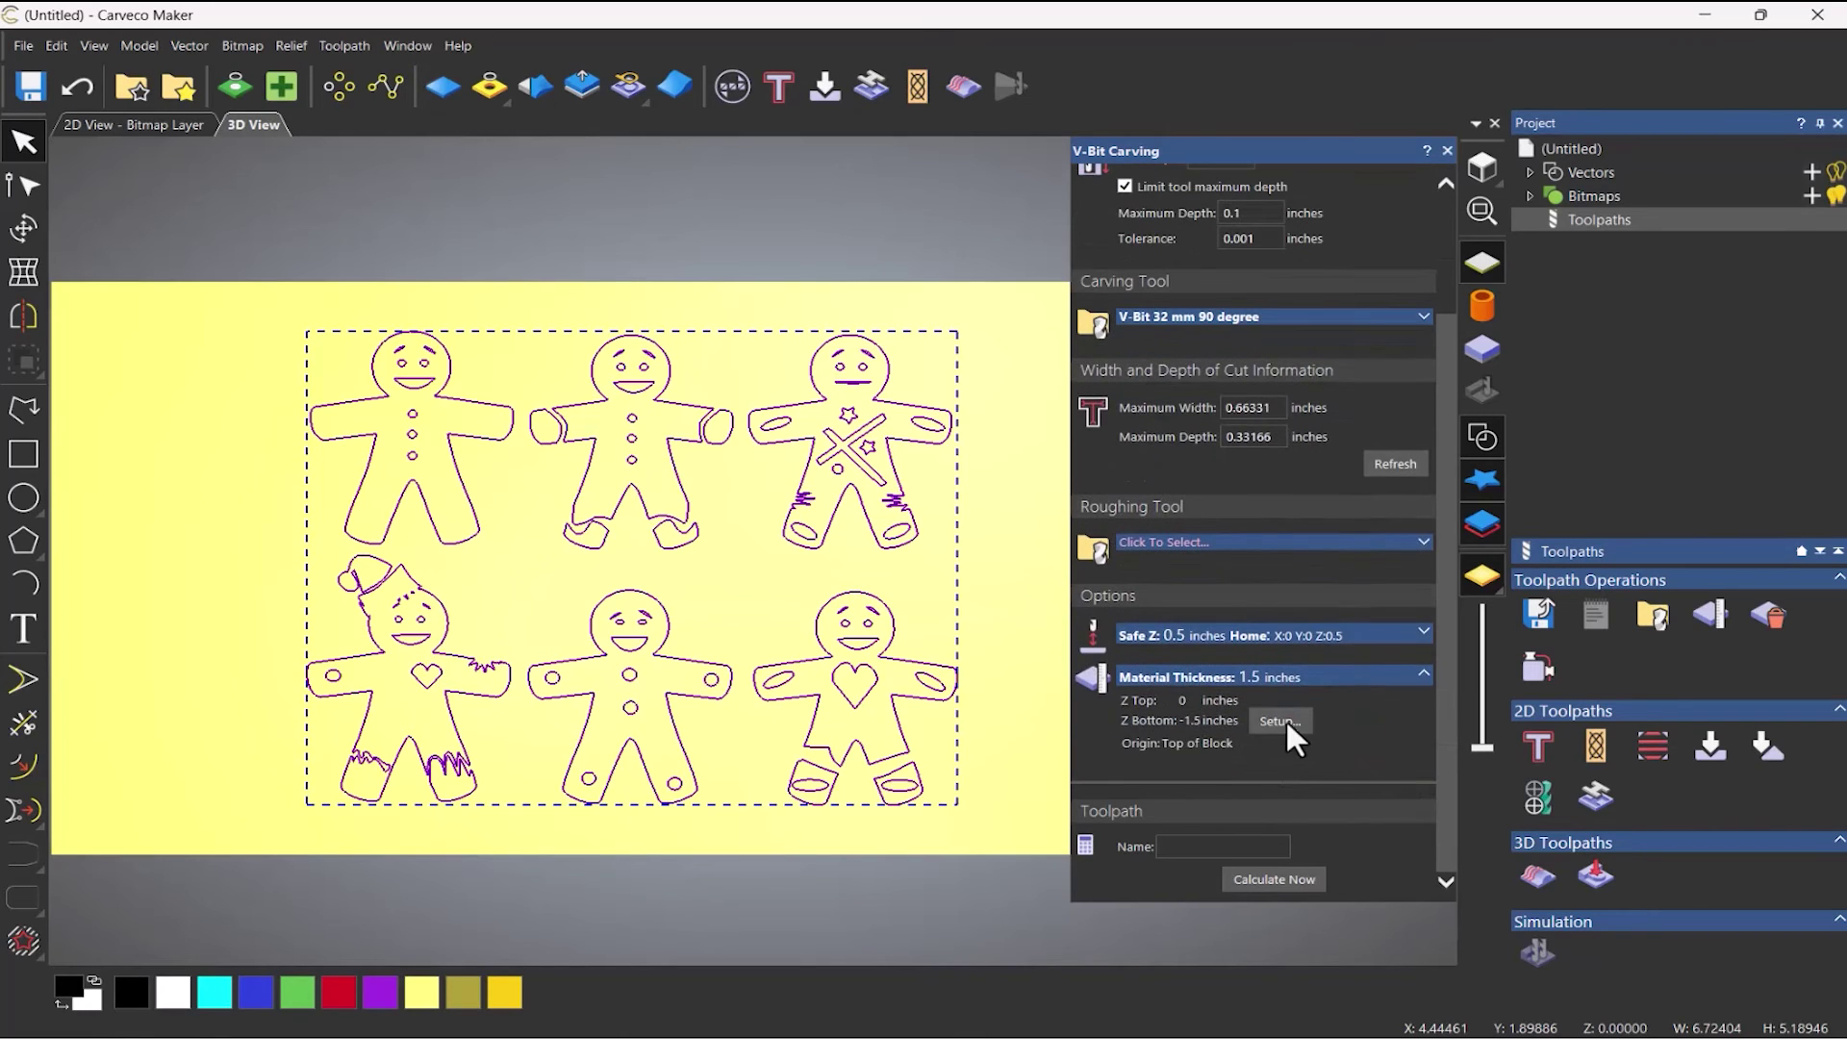
{"action": "left_click", "coordinate": [1279, 723]}
Accept 1.5-inch material thickness, display the block as a rotary cylinder, and hide vectors.
{"action": "left_click", "coordinate": [1392, 464]}
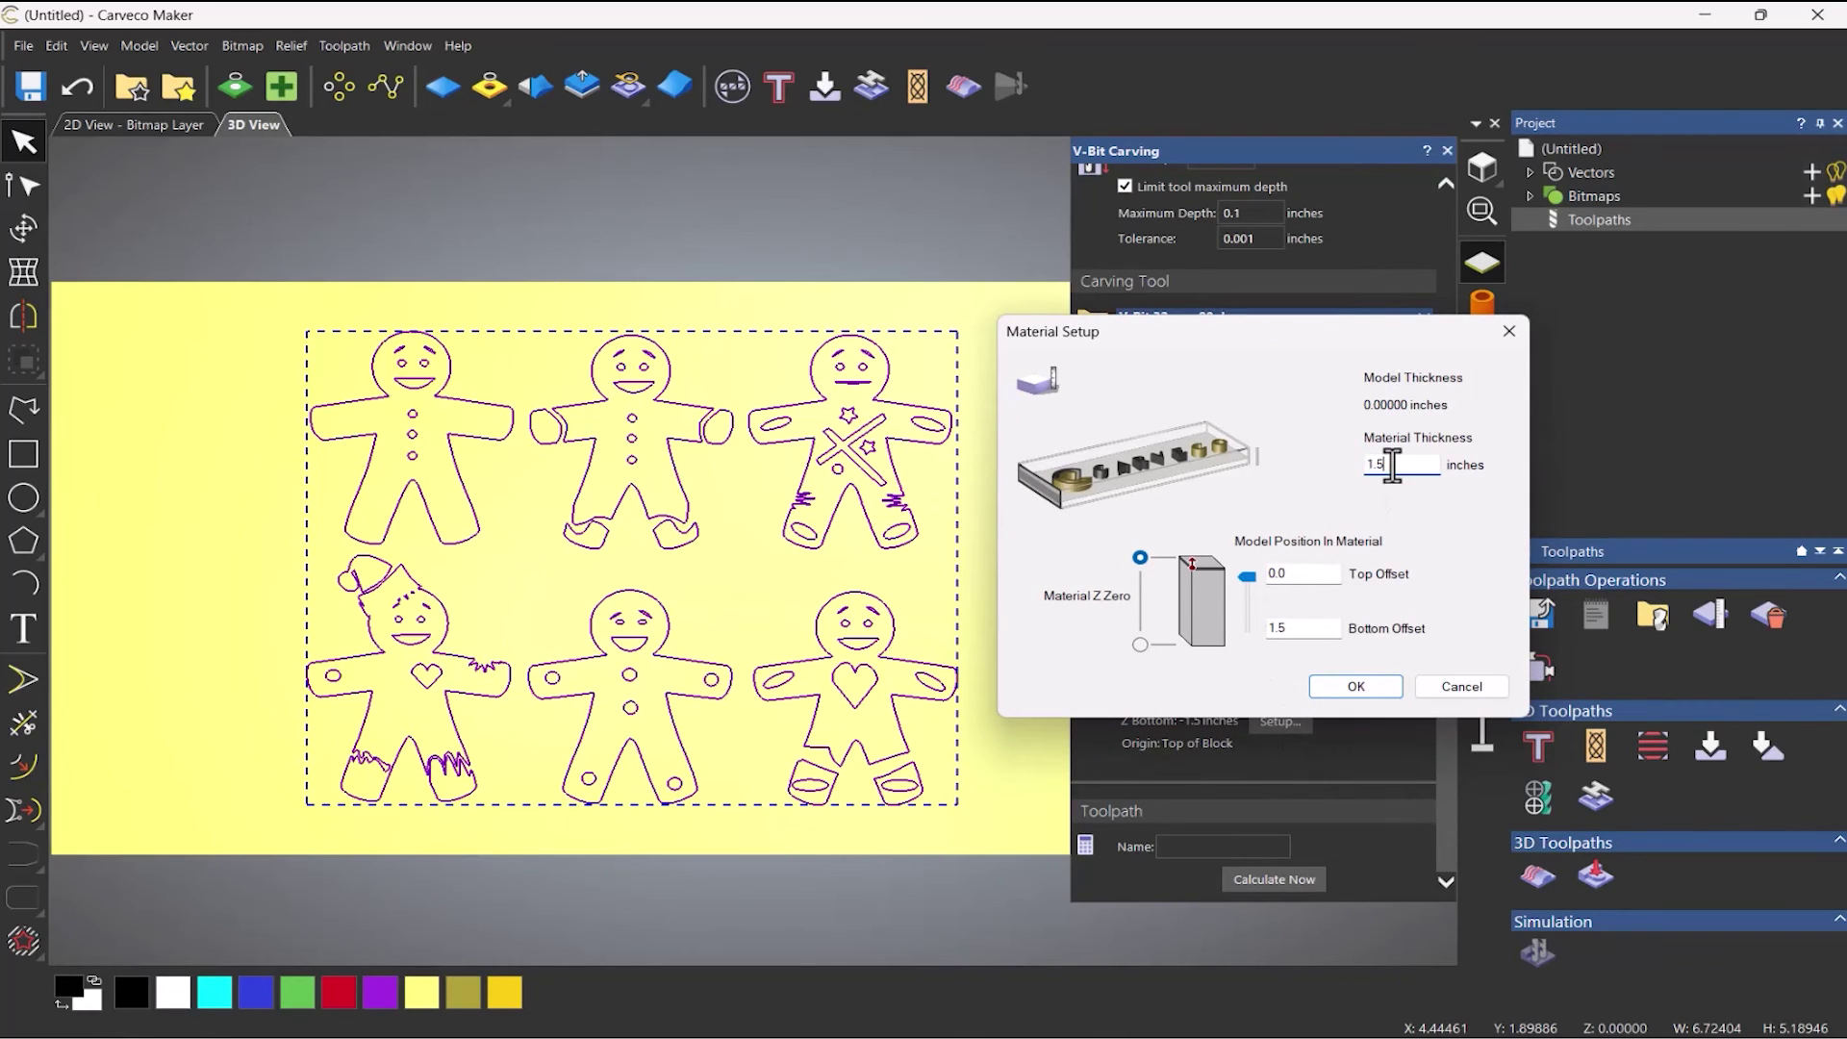
{"action": "left_click_drag", "start_coordinate": [1392, 465], "coordinate": [1321, 487]}
{"action": "left_click", "coordinate": [1349, 688]}
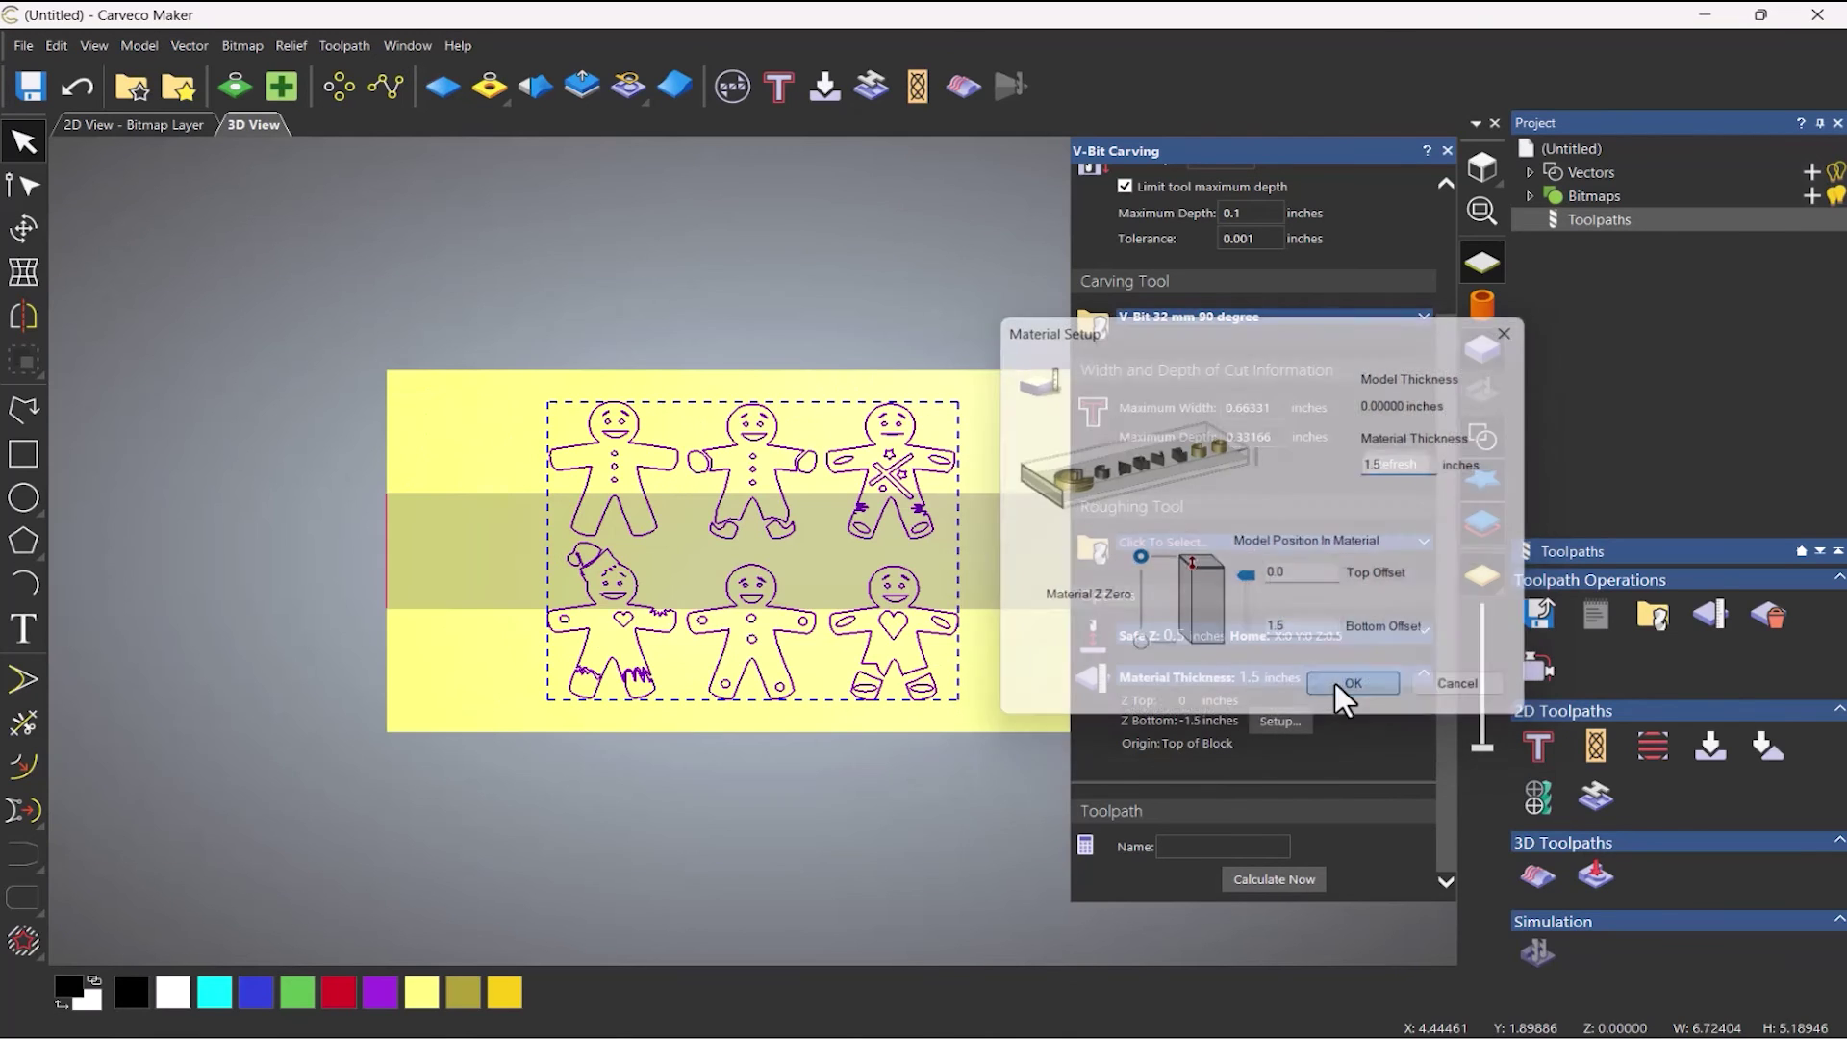
{"action": "left_click", "coordinate": [1482, 310]}
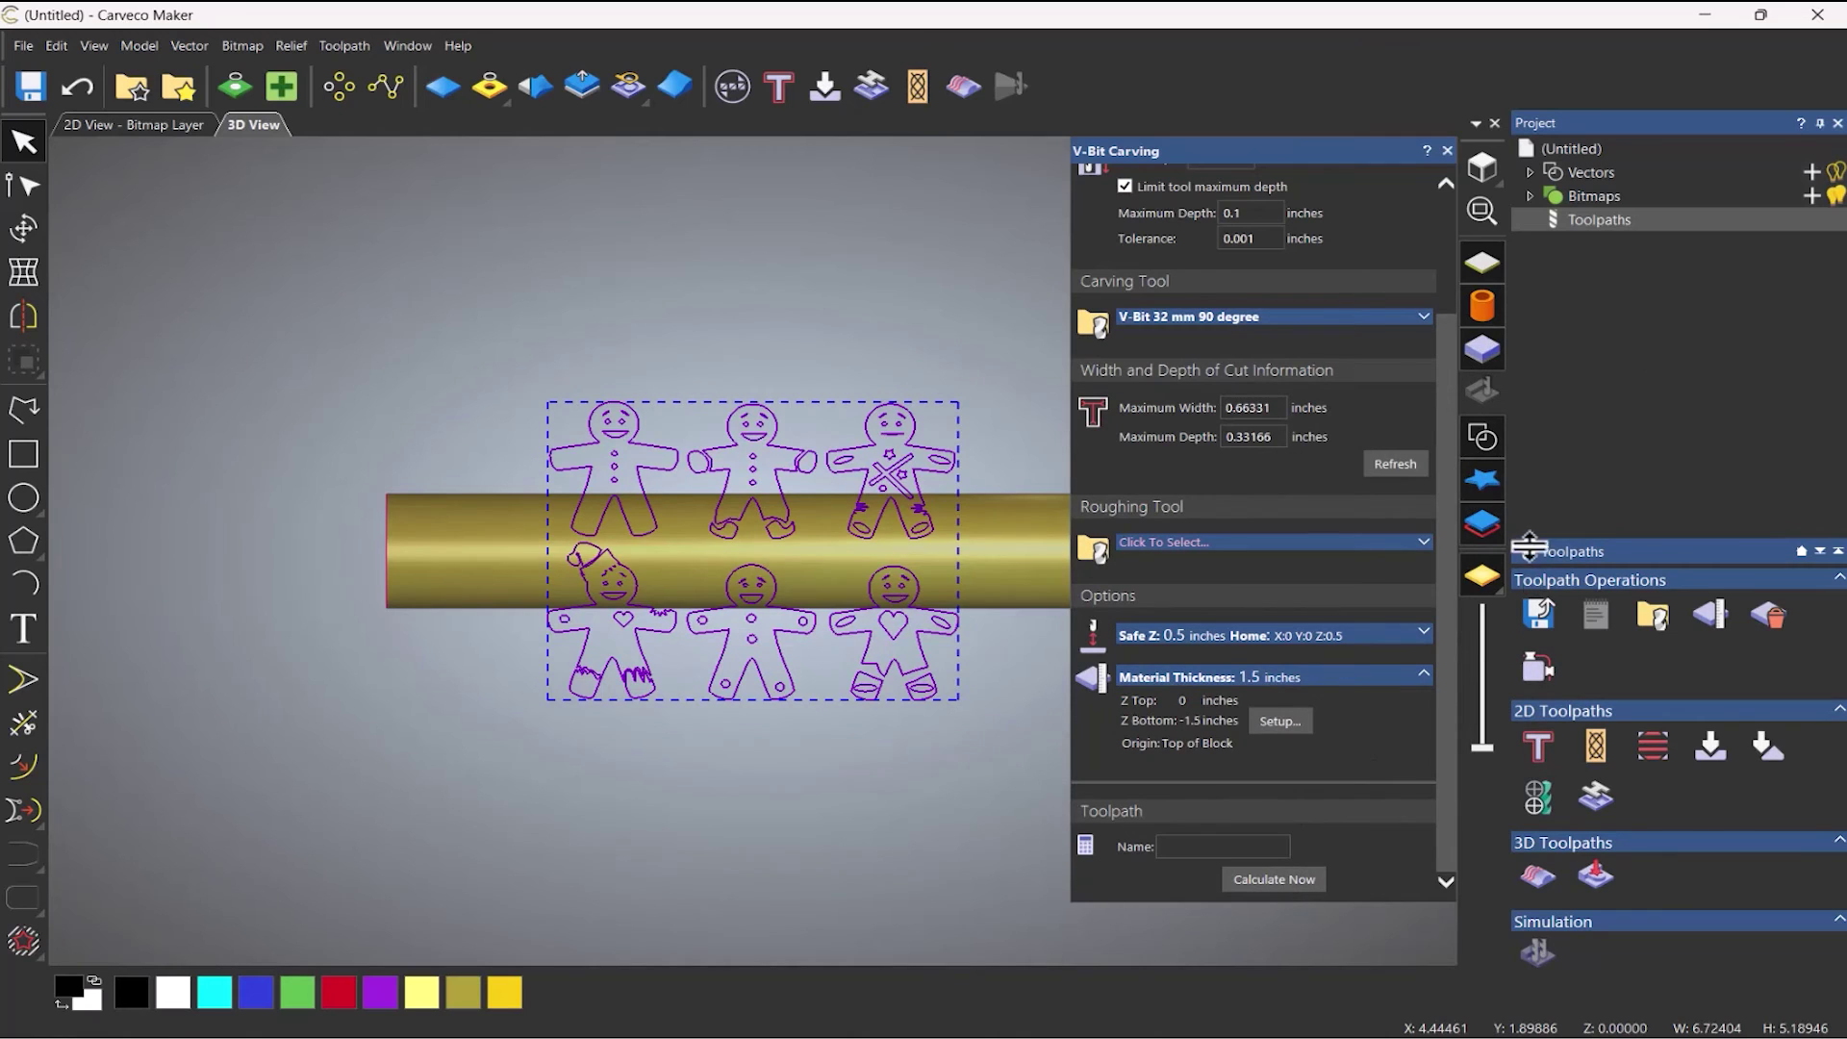
{"action": "left_click", "coordinate": [1479, 435]}
Calculate the V-Bit Carving toolpath and view it through a translucent cylinder before simulating.
{"action": "left_click", "coordinate": [1302, 883]}
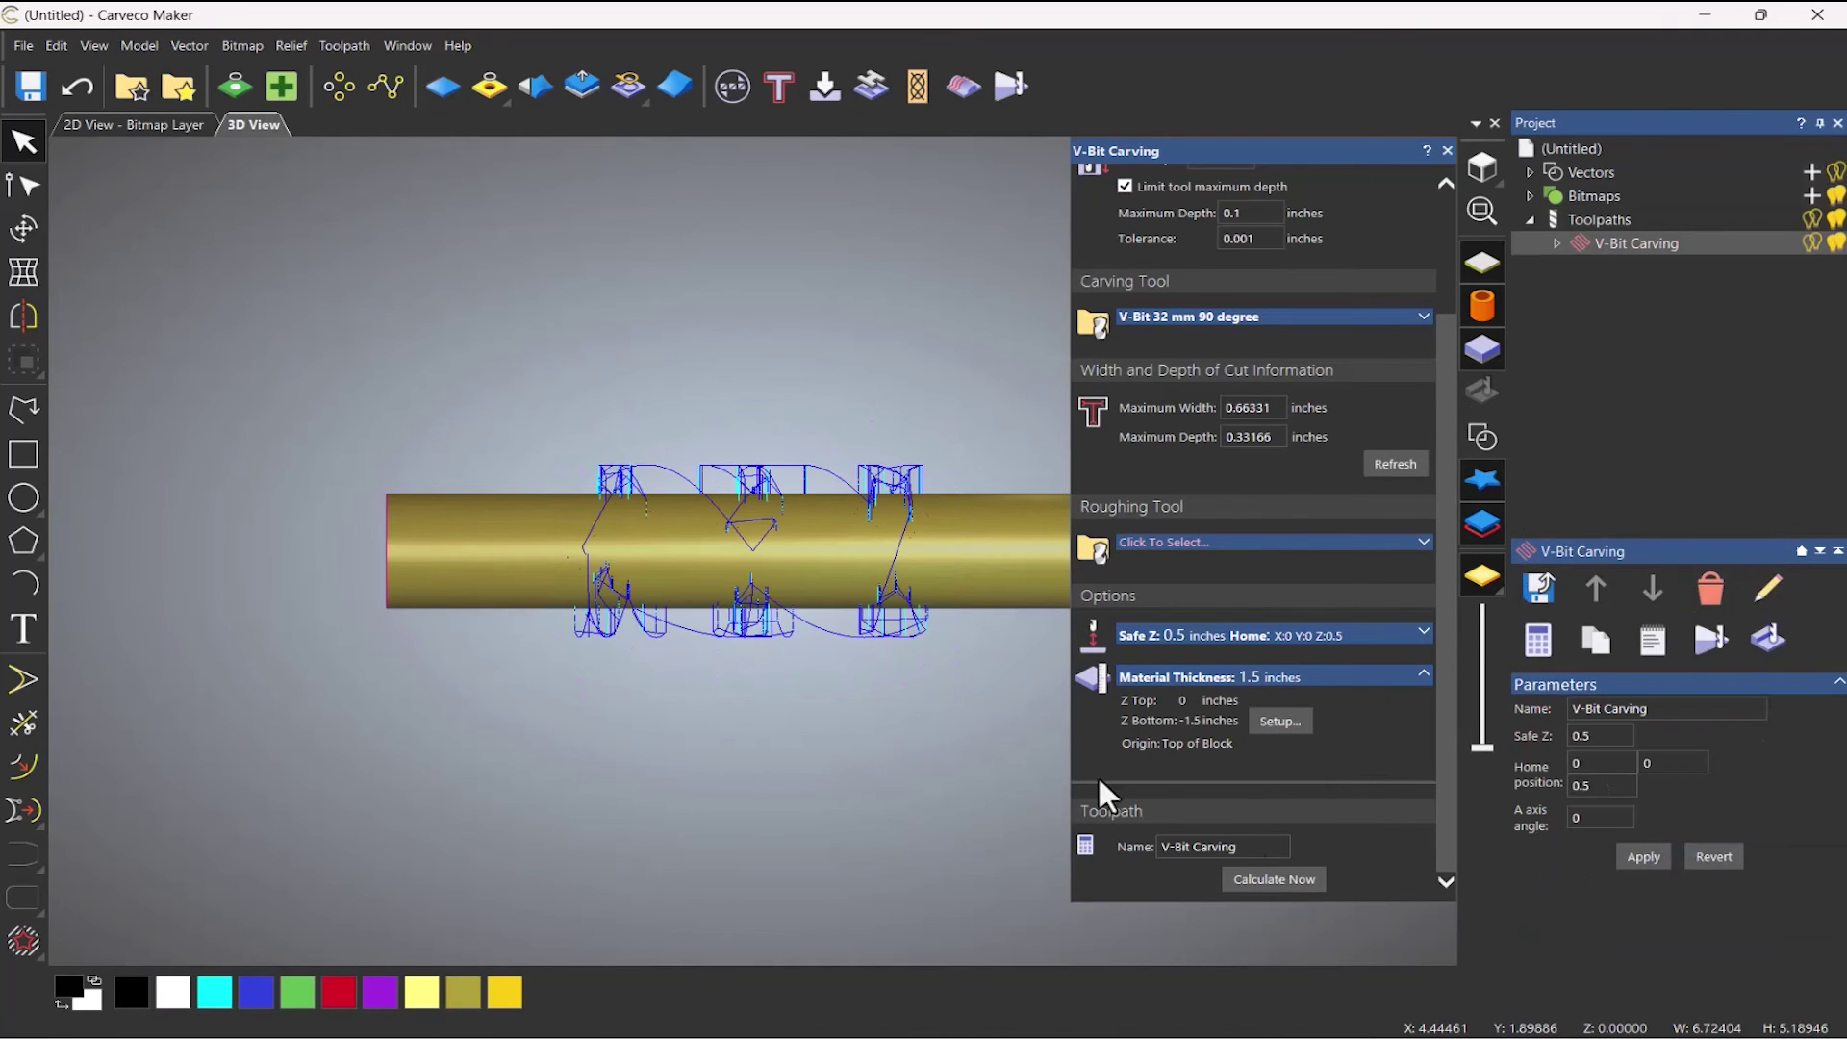
{"action": "left_click_drag", "start_coordinate": [582, 650], "coordinate": [902, 623]}
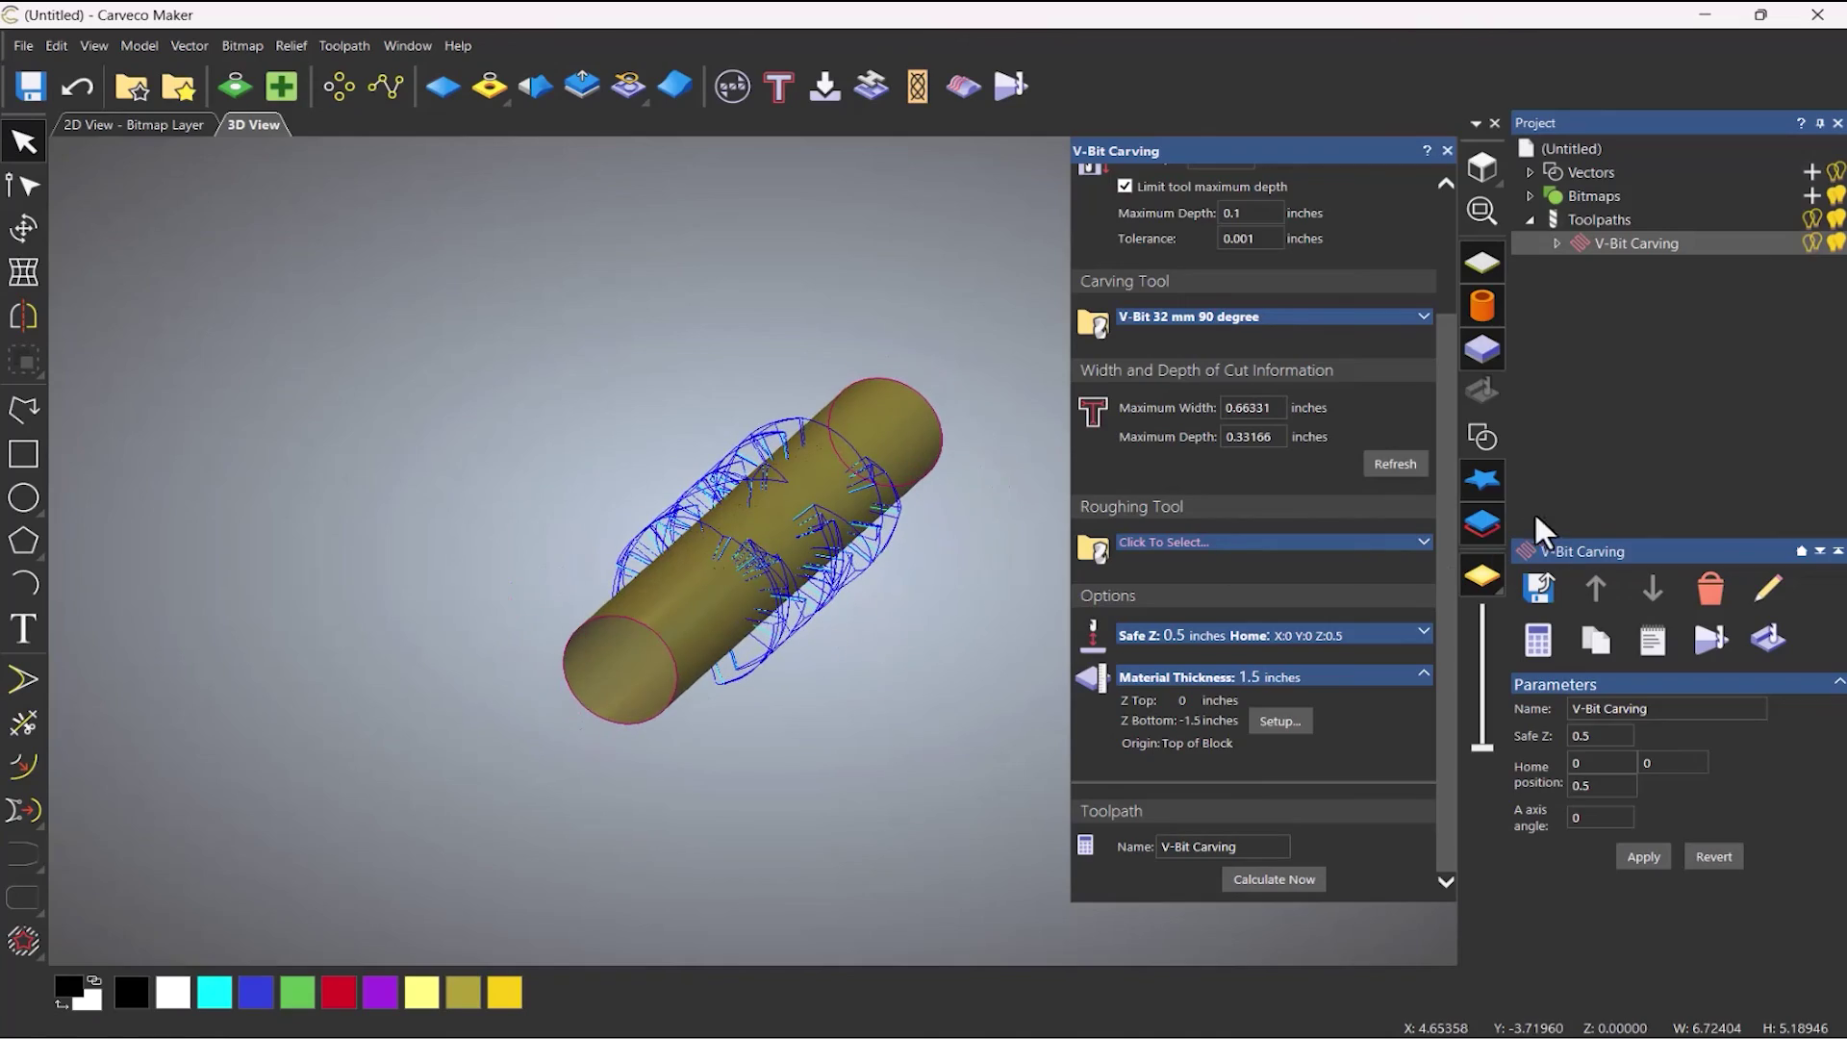
{"action": "left_click", "coordinate": [1490, 540]}
{"action": "scroll", "coordinate": [817, 520], "scroll_direction": "up", "scroll_amount": 5}
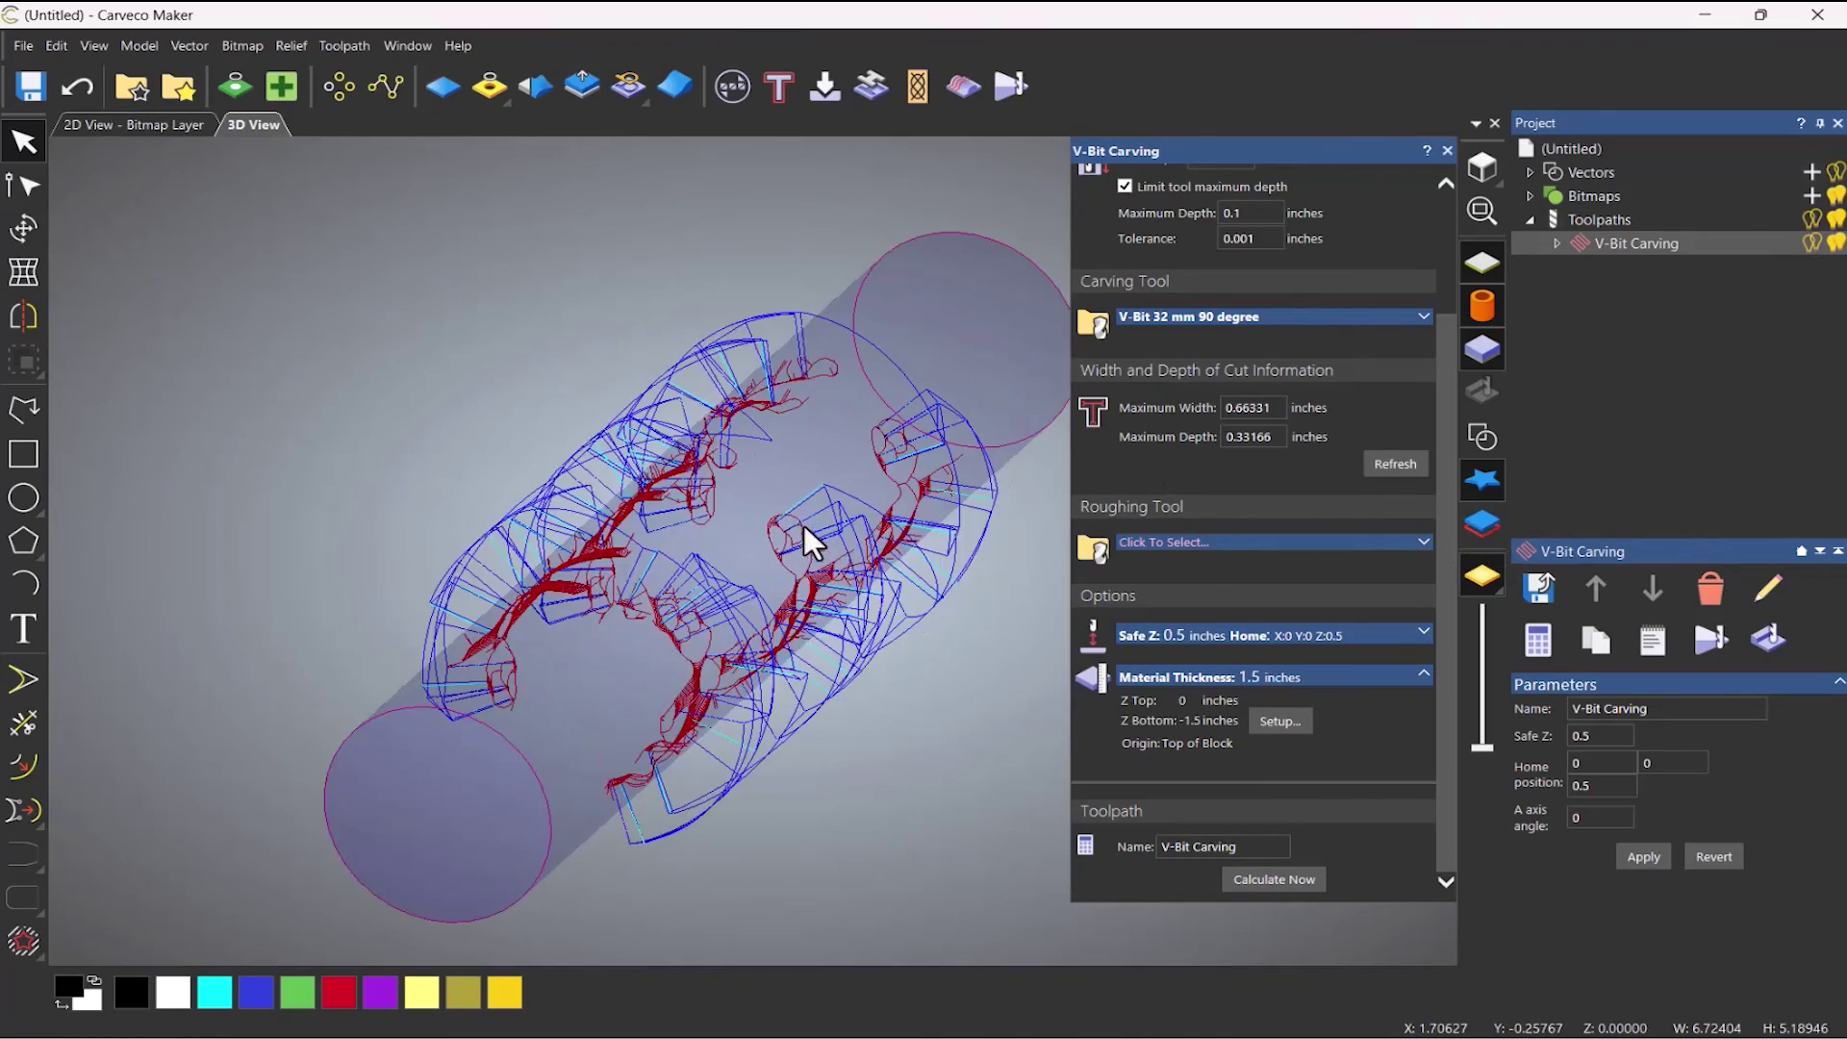
{"action": "left_click_drag", "start_coordinate": [570, 502], "coordinate": [907, 709]}
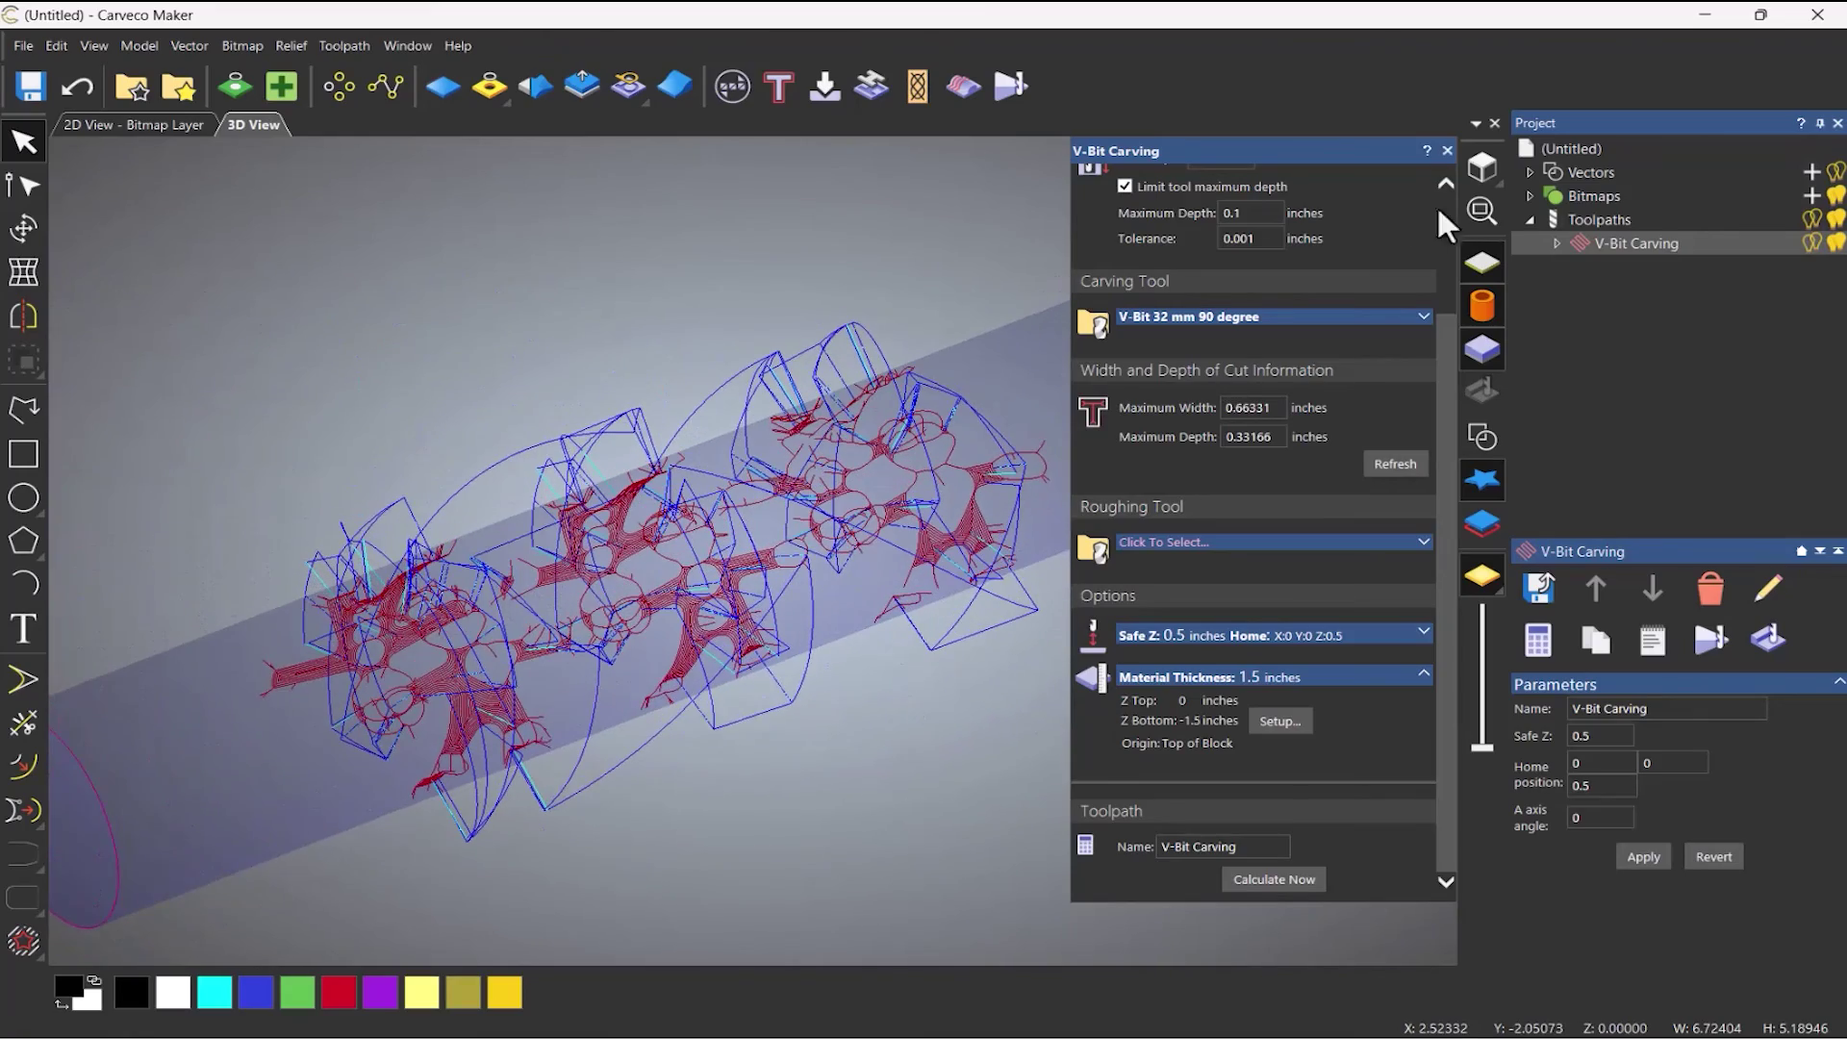
{"action": "left_click", "coordinate": [1447, 151]}
{"action": "left_click_drag", "start_coordinate": [1155, 269], "coordinate": [983, 259]}
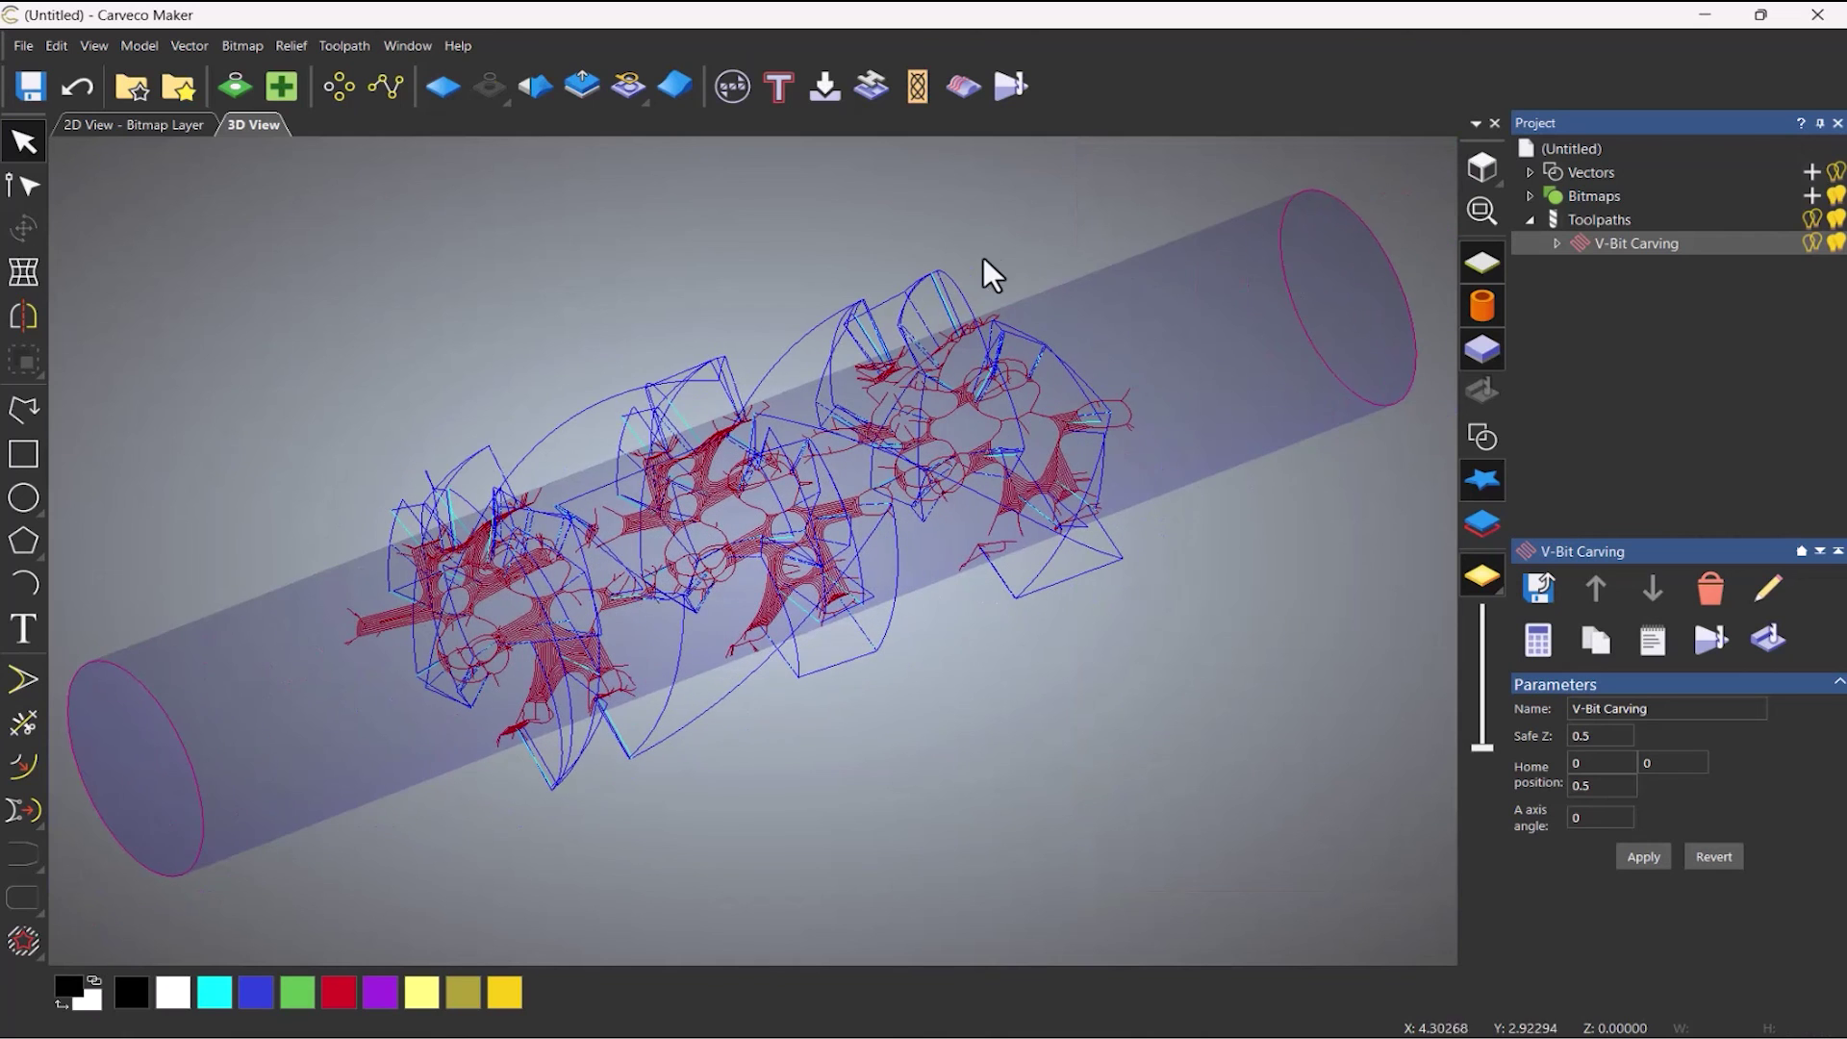
{"action": "right_click", "coordinate": [1597, 241]}
Play and fast-forward the V-Bit simulation, rotating the cylinder to see the carved gingerbread men.
{"action": "left_click", "coordinate": [1643, 462]}
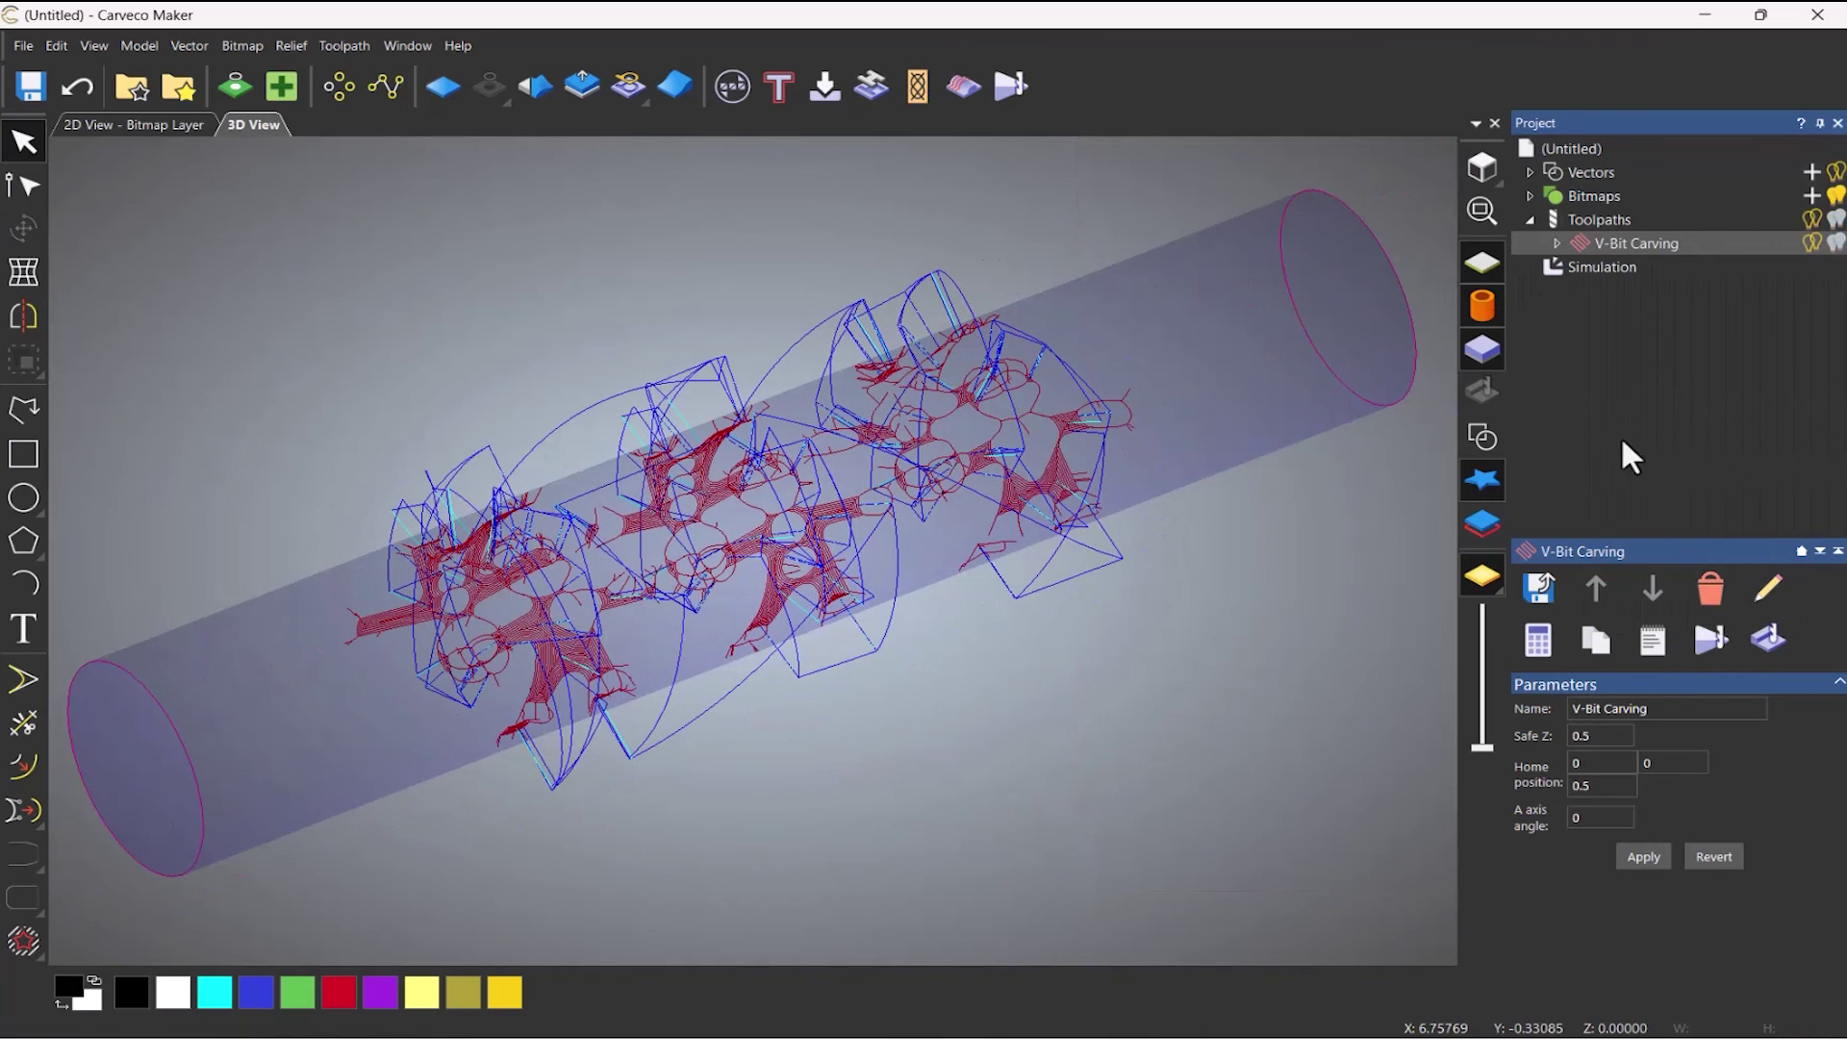
{"action": "left_click", "coordinate": [210, 325]}
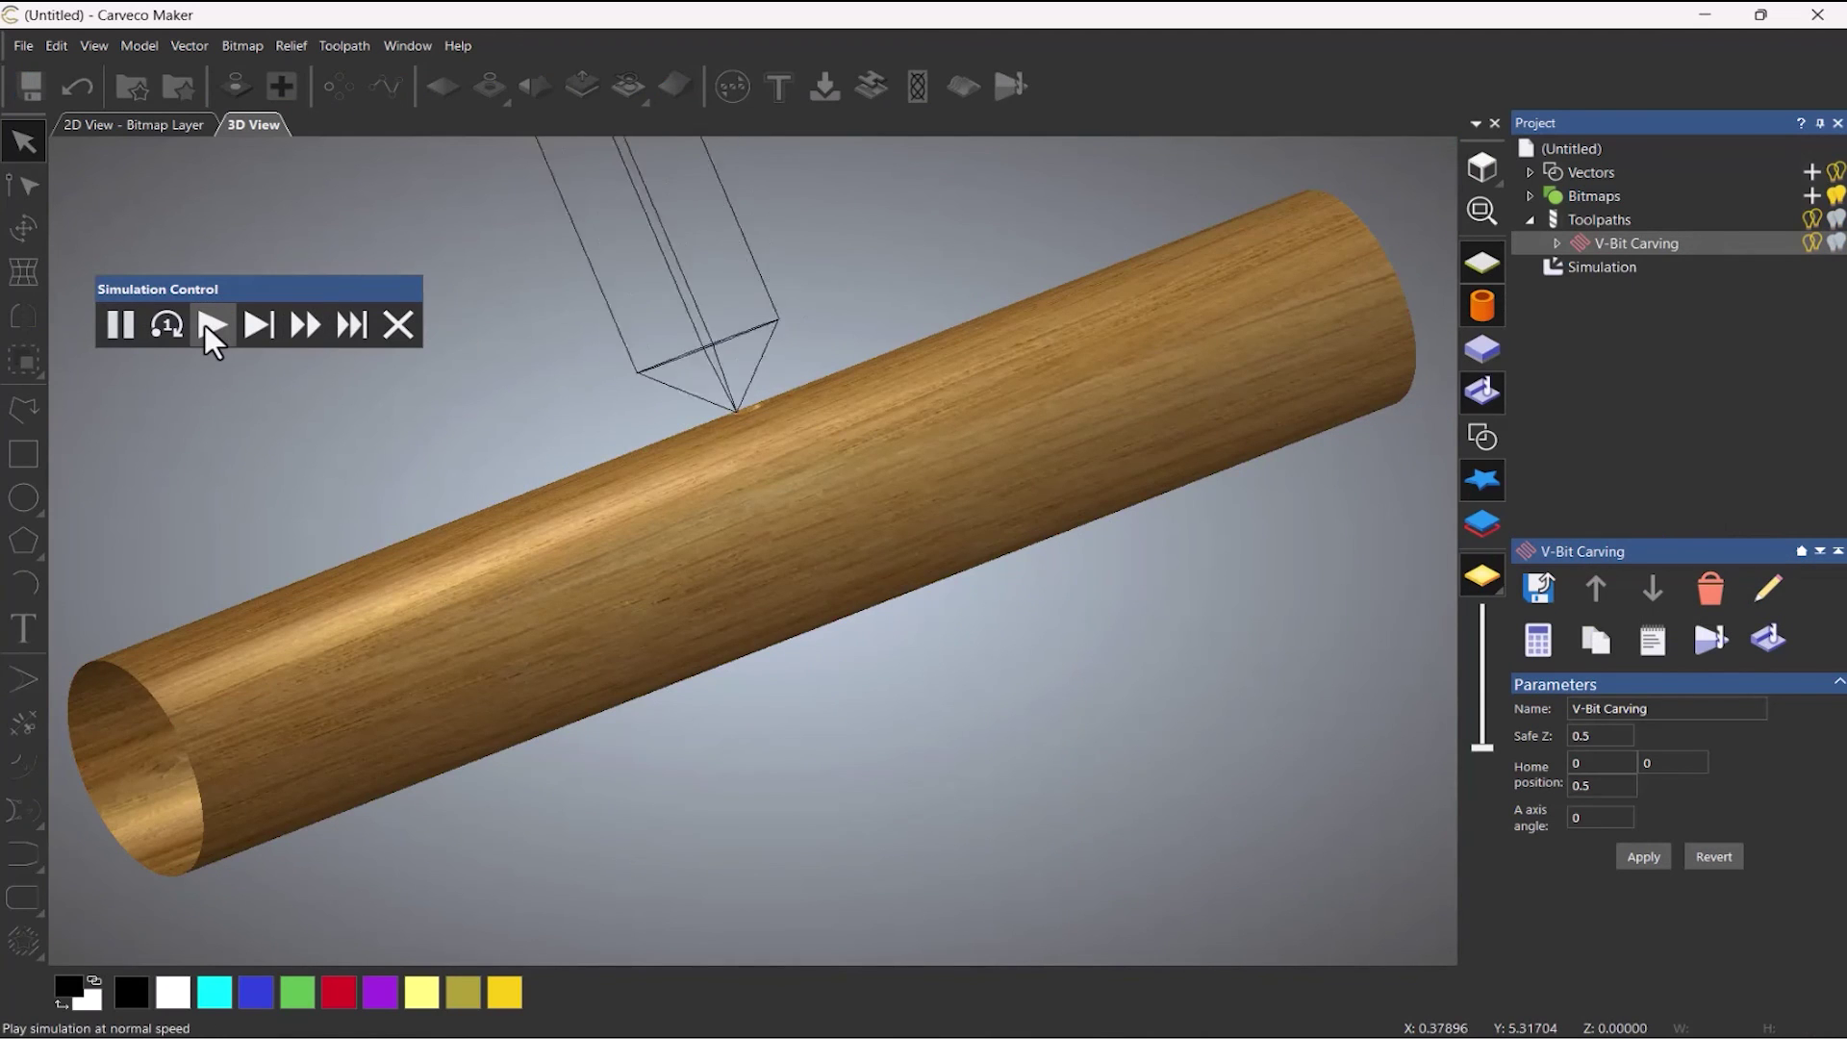
{"action": "left_click_drag", "start_coordinate": [694, 456], "coordinate": [985, 679]}
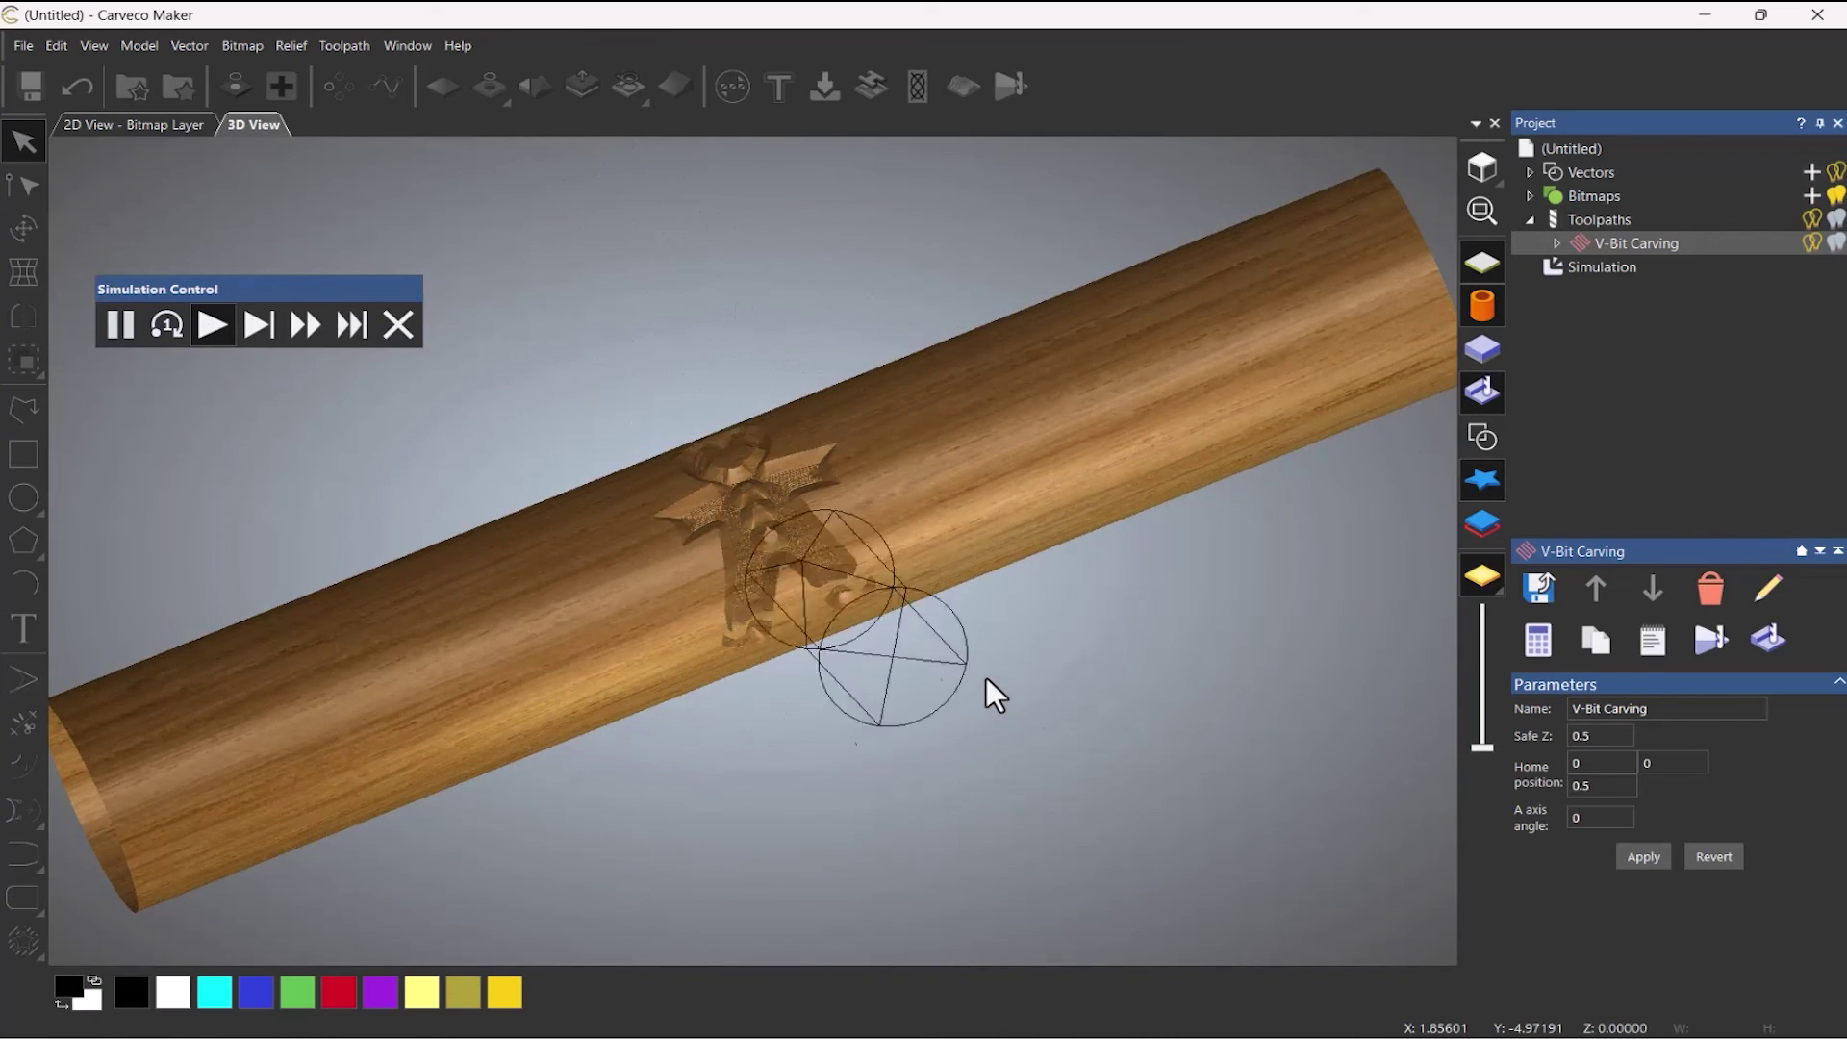
{"action": "left_click_drag", "start_coordinate": [985, 677], "coordinate": [1106, 767]}
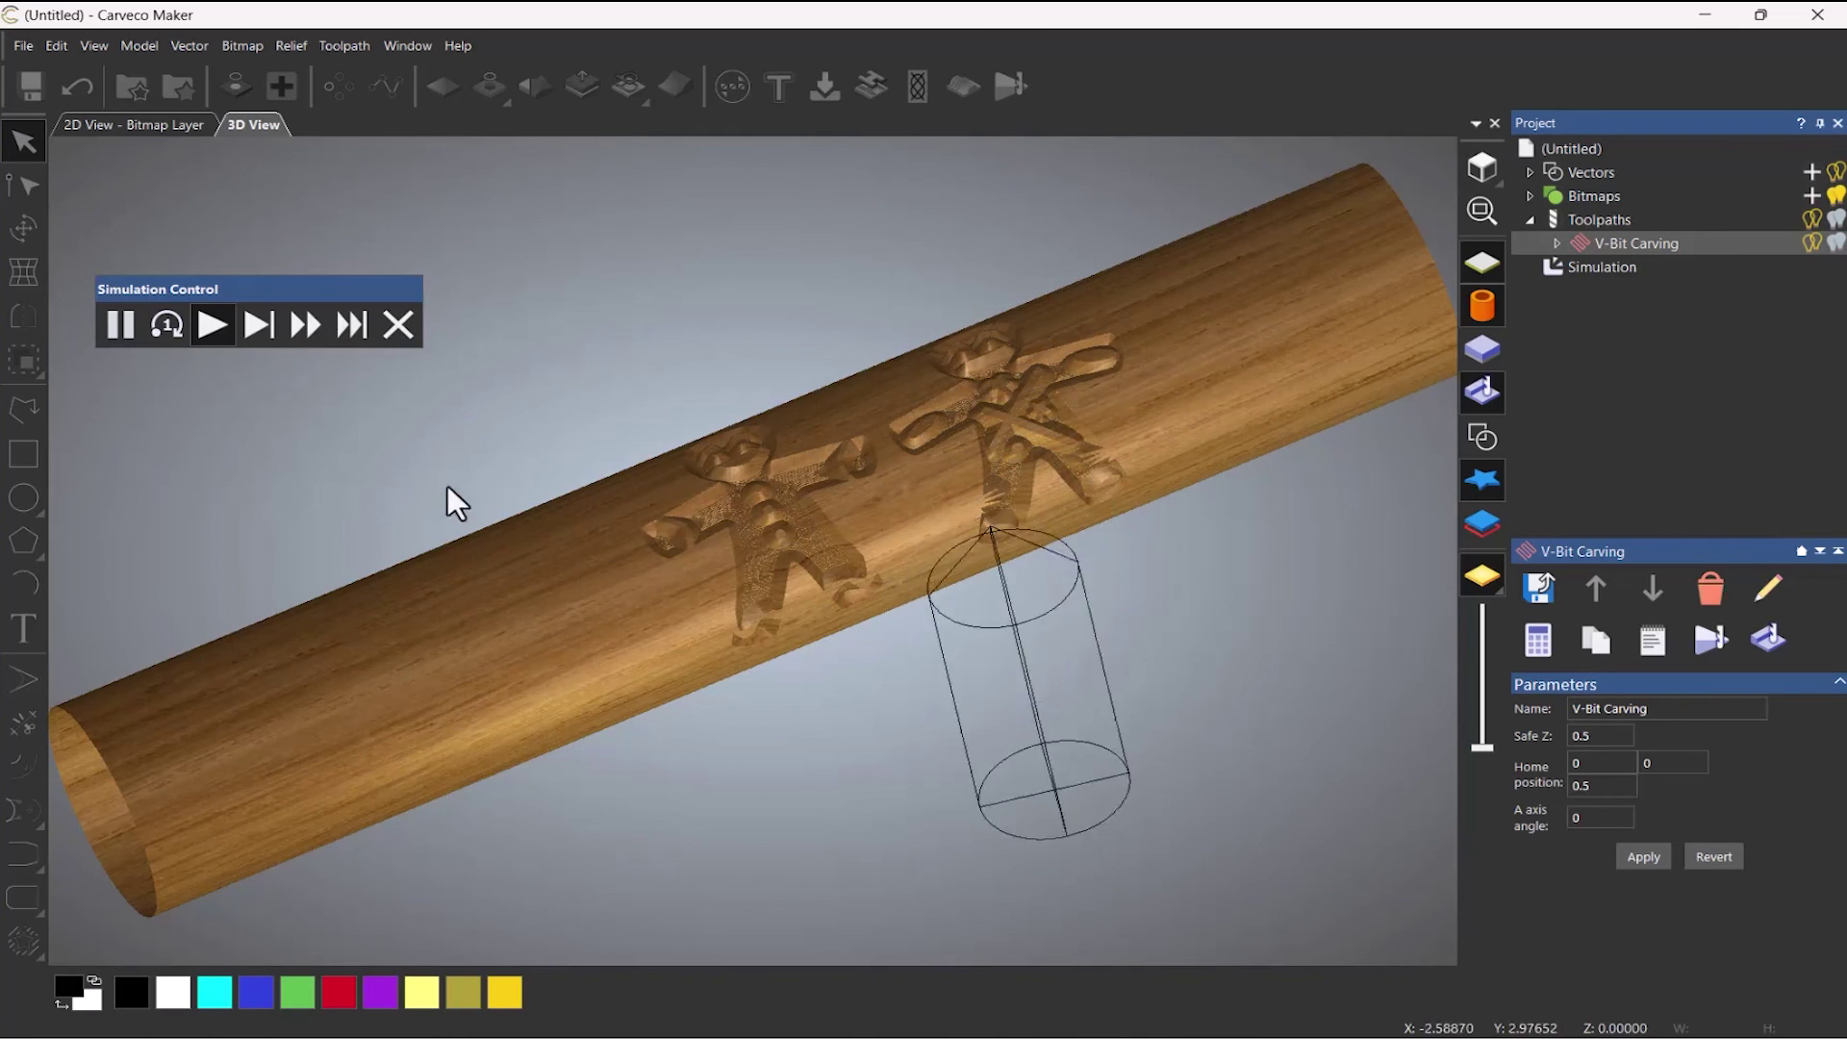
{"action": "left_click", "coordinate": [305, 327]}
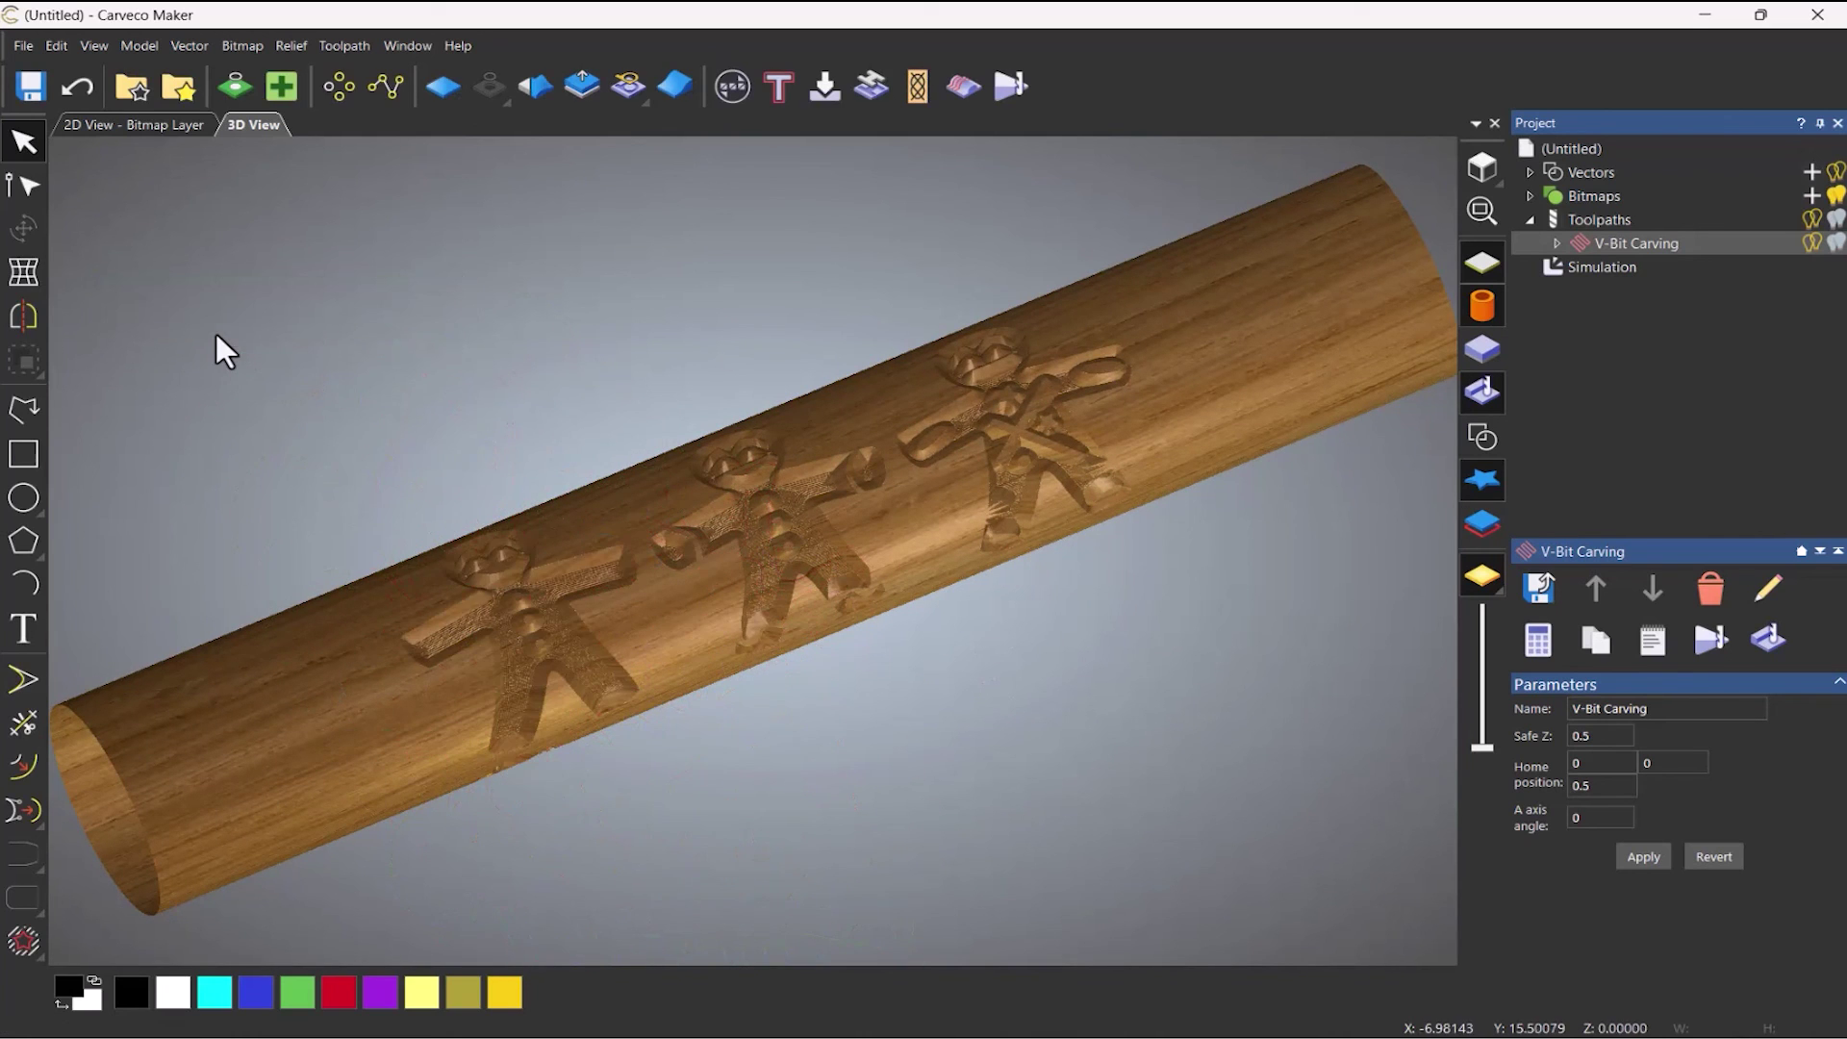
{"action": "left_click_drag", "start_coordinate": [903, 517], "coordinate": [877, 470]}
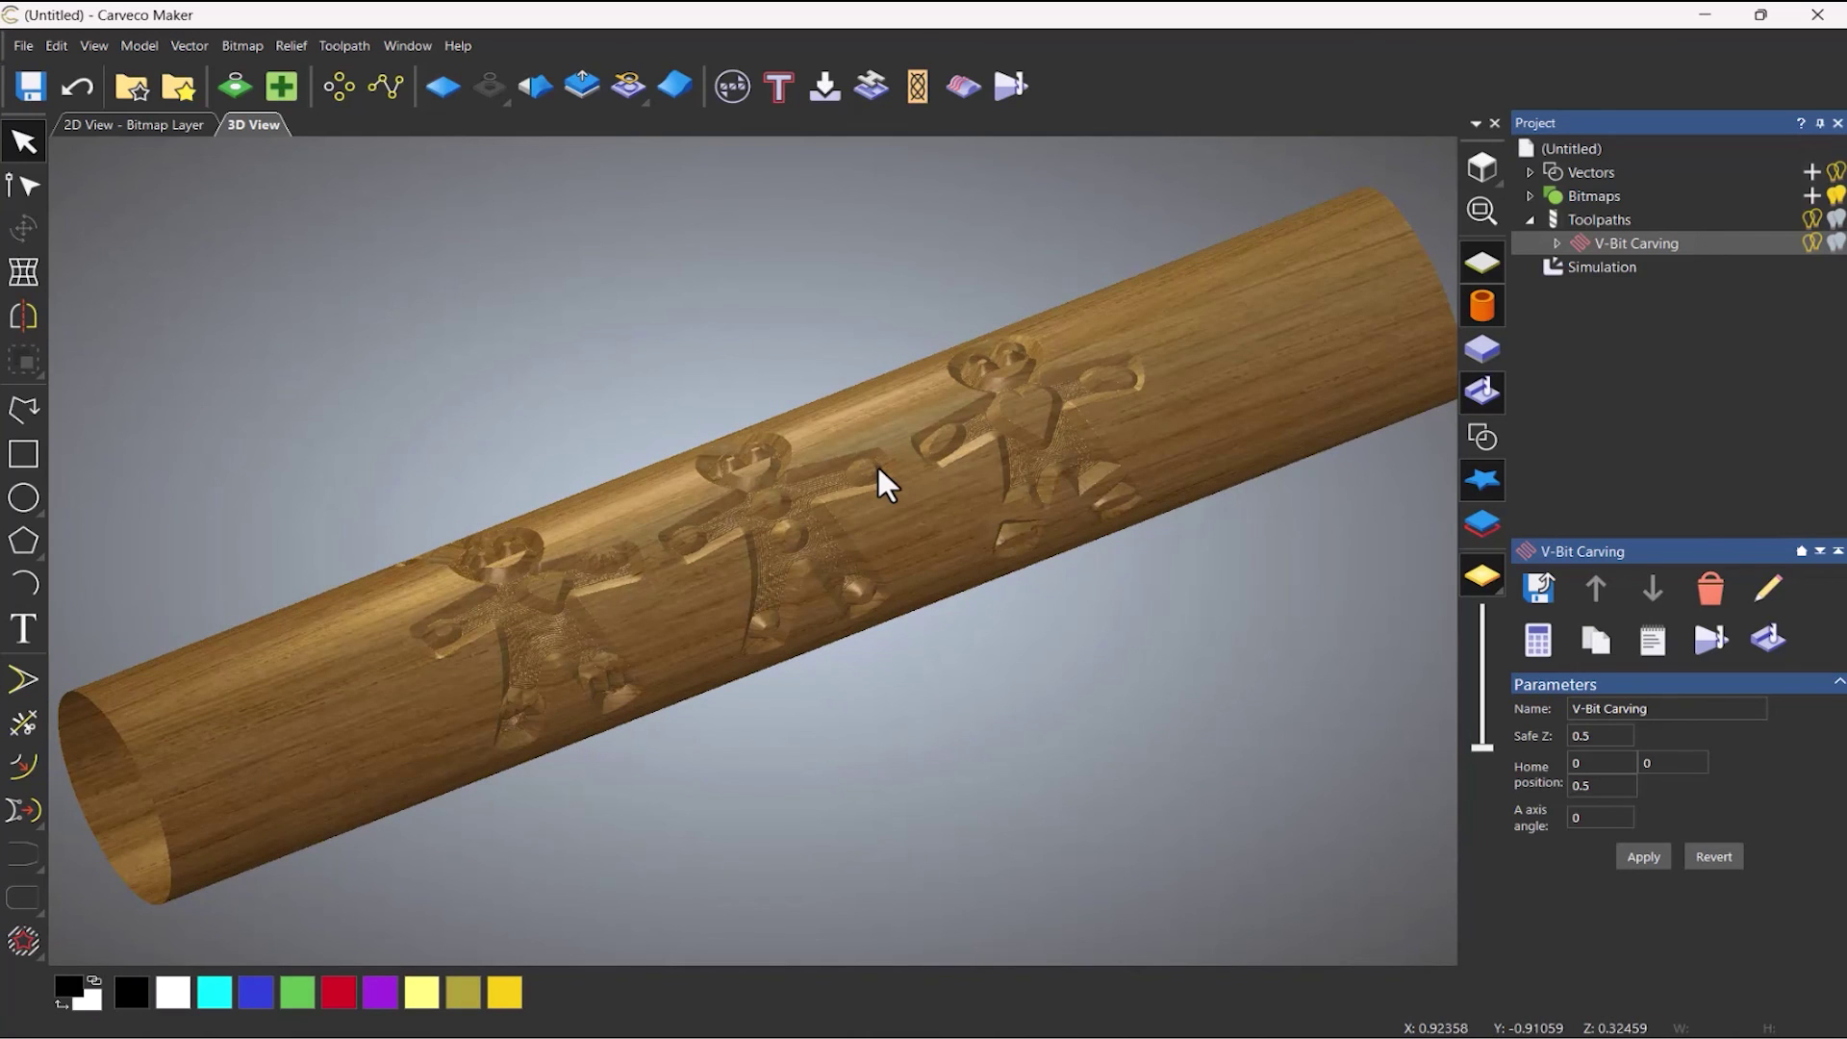
Switch from the V-Bit Carving settings to the Toolpath Operations panel via the Project tree.
{"action": "left_click", "coordinate": [1592, 223]}
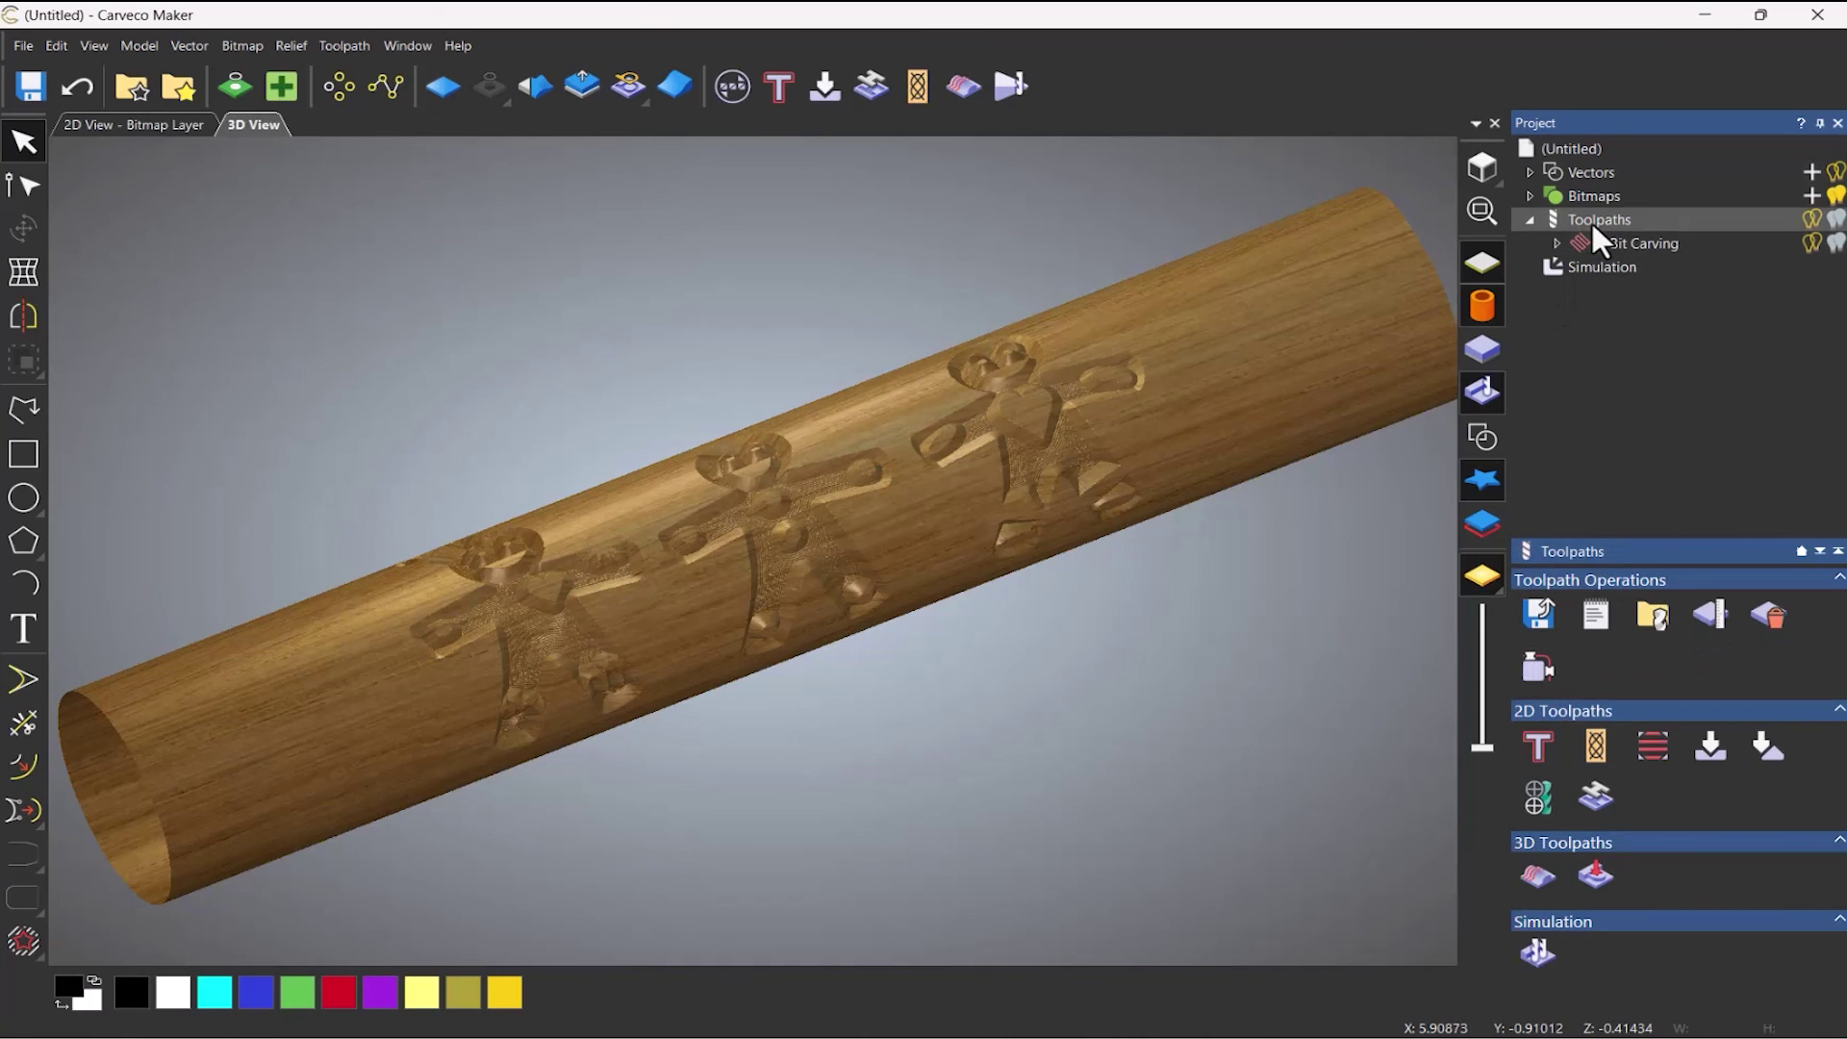